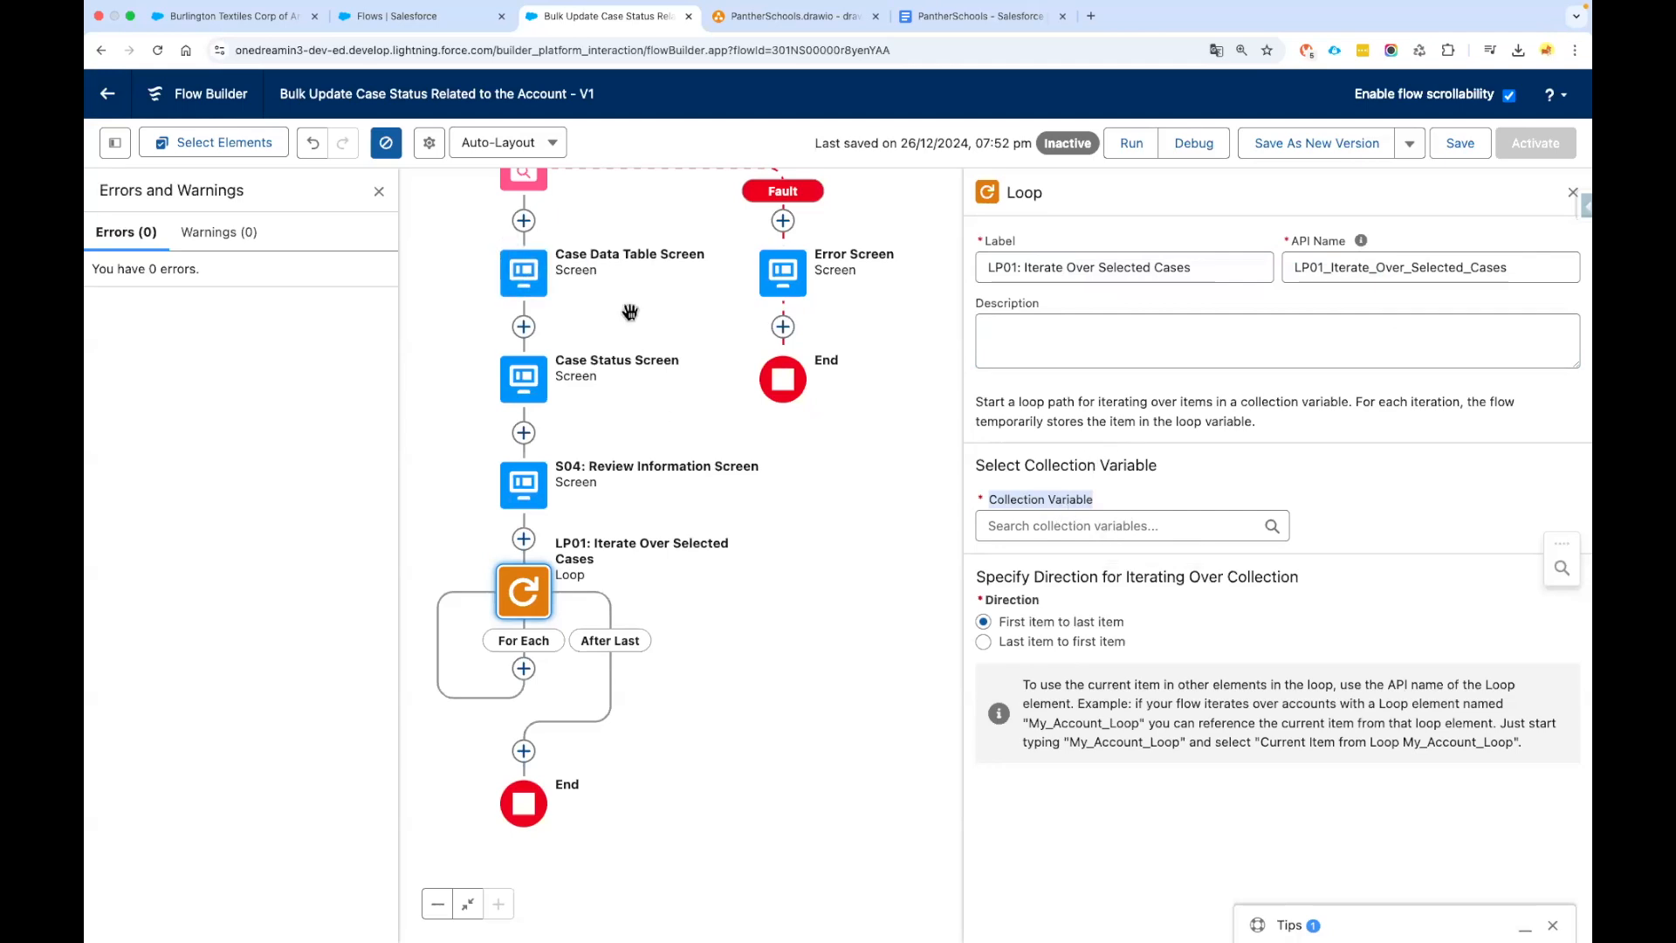
# Set the loop's collection variable to the Selected Rows output of the Open Cases table in Case Data Table Screen
pyautogui.click(1035, 525)
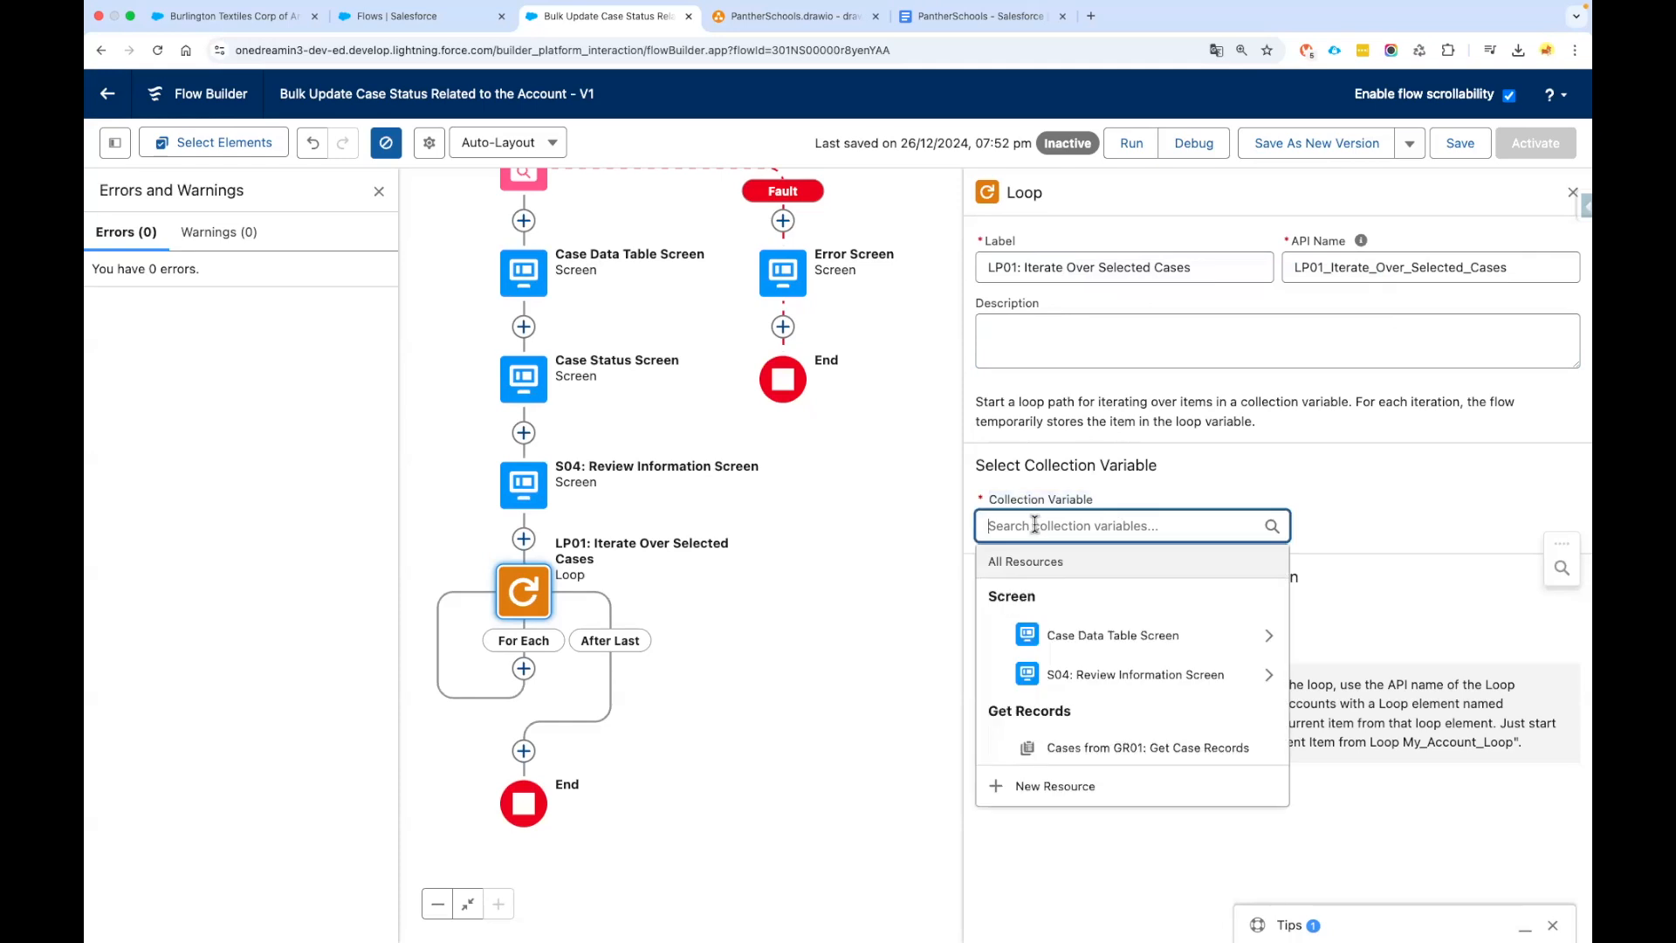
pyautogui.click(1152, 641)
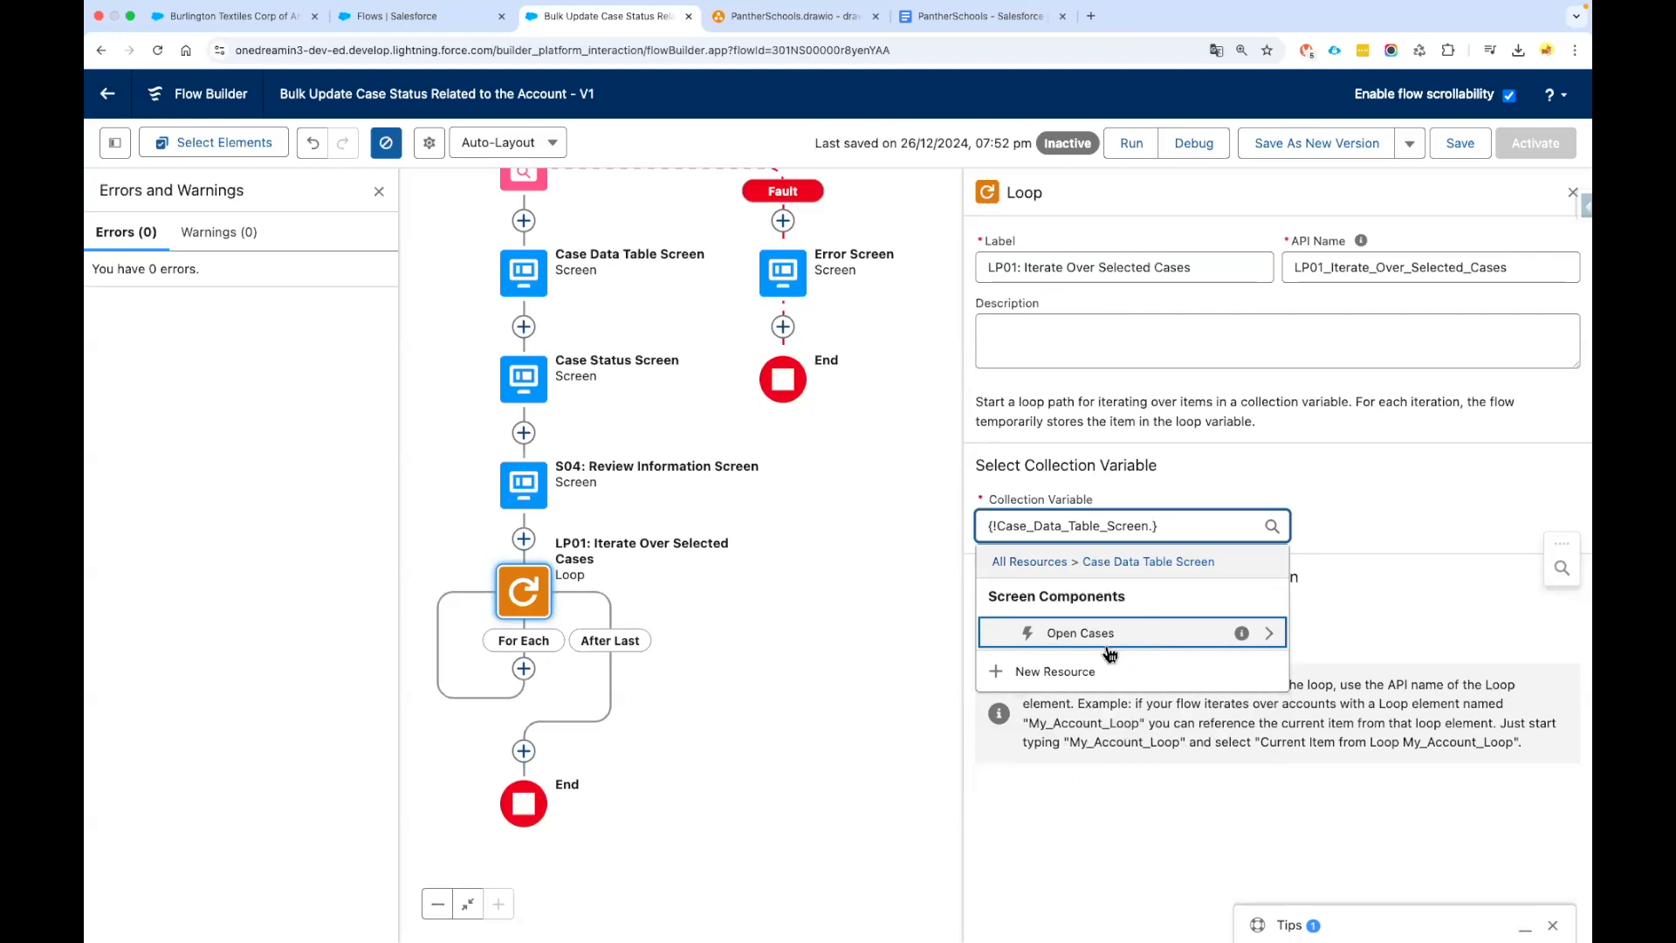
pyautogui.click(1134, 640)
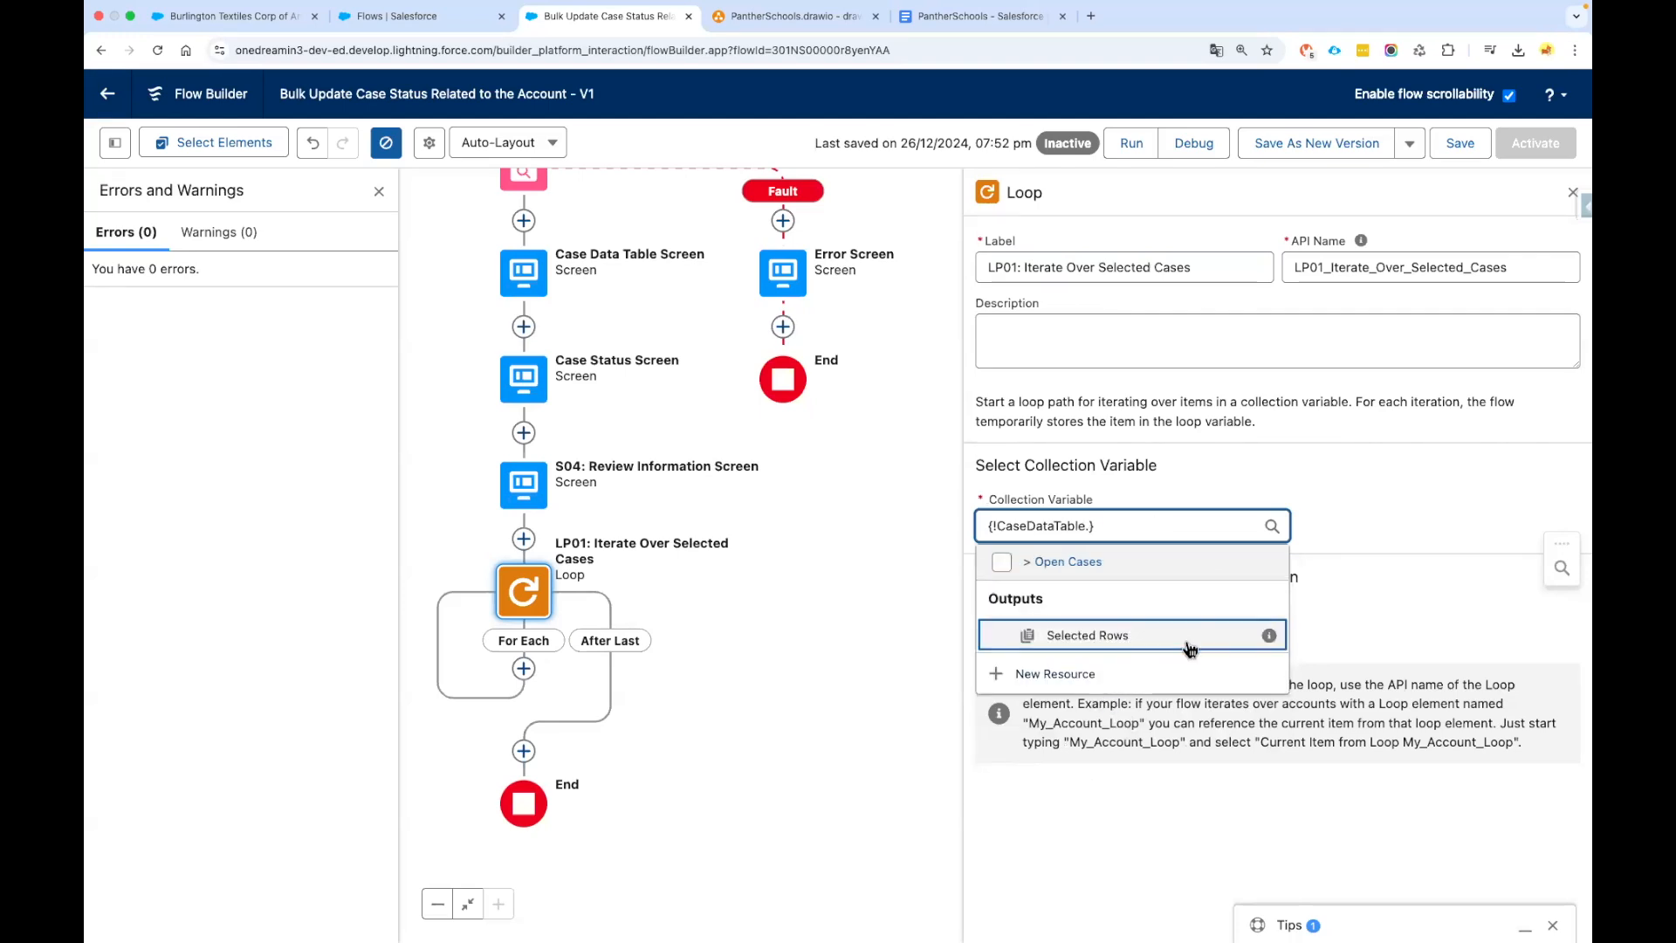
pyautogui.click(1190, 649)
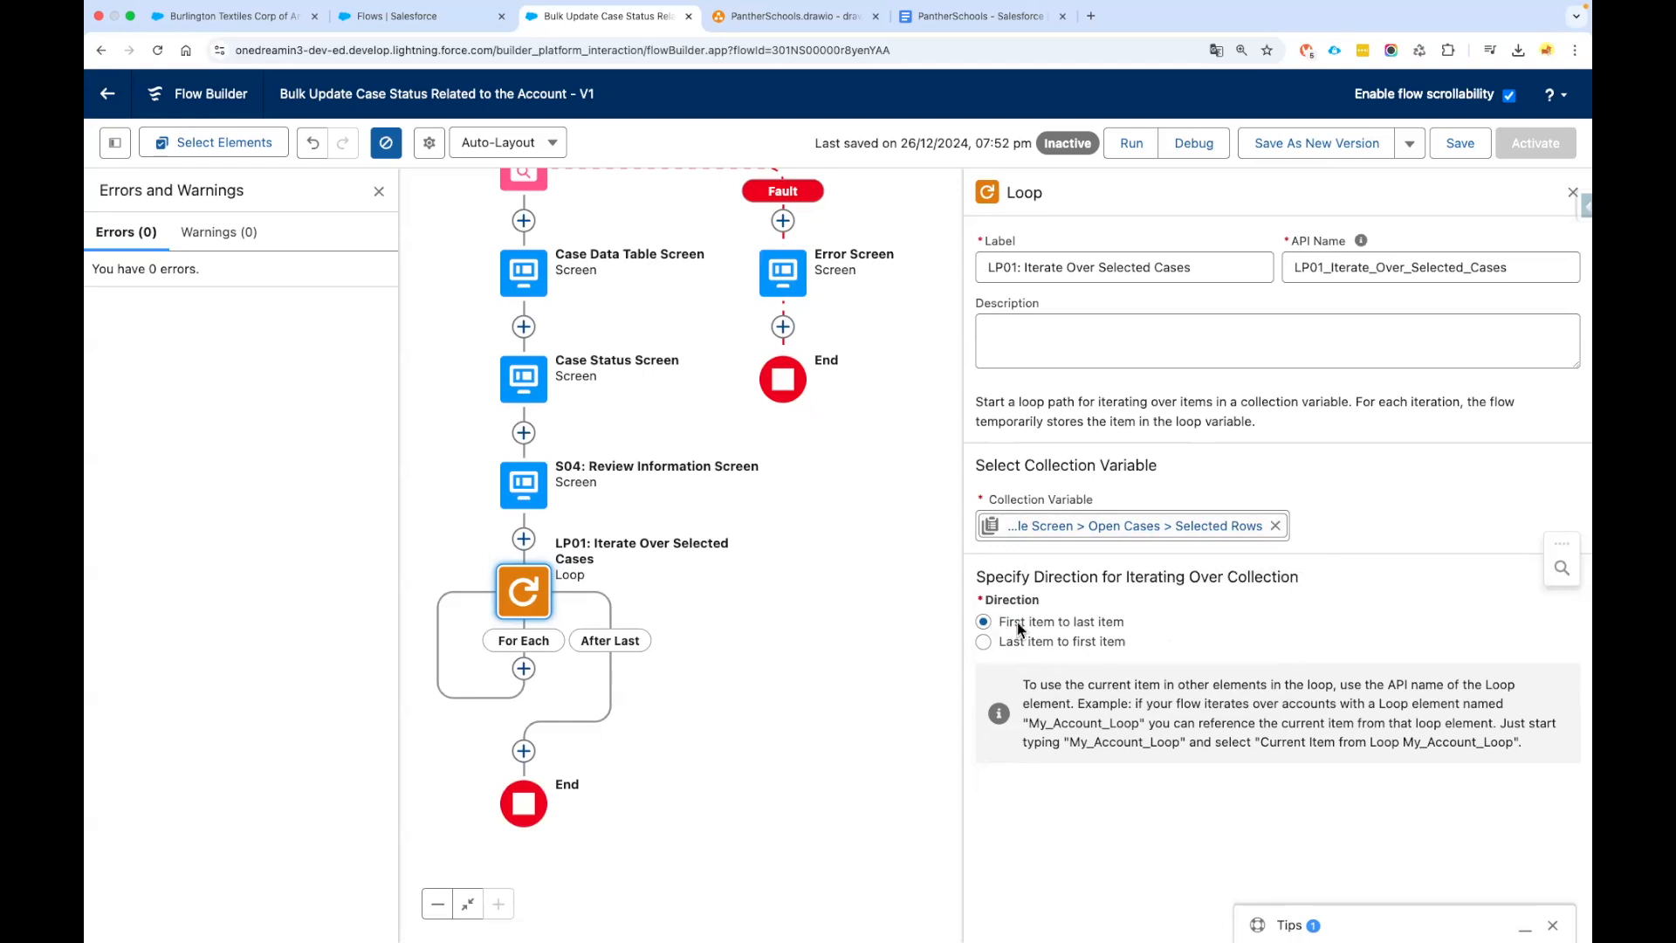
pyautogui.moveTo(1017, 627); pyautogui.dragTo(1161, 629)
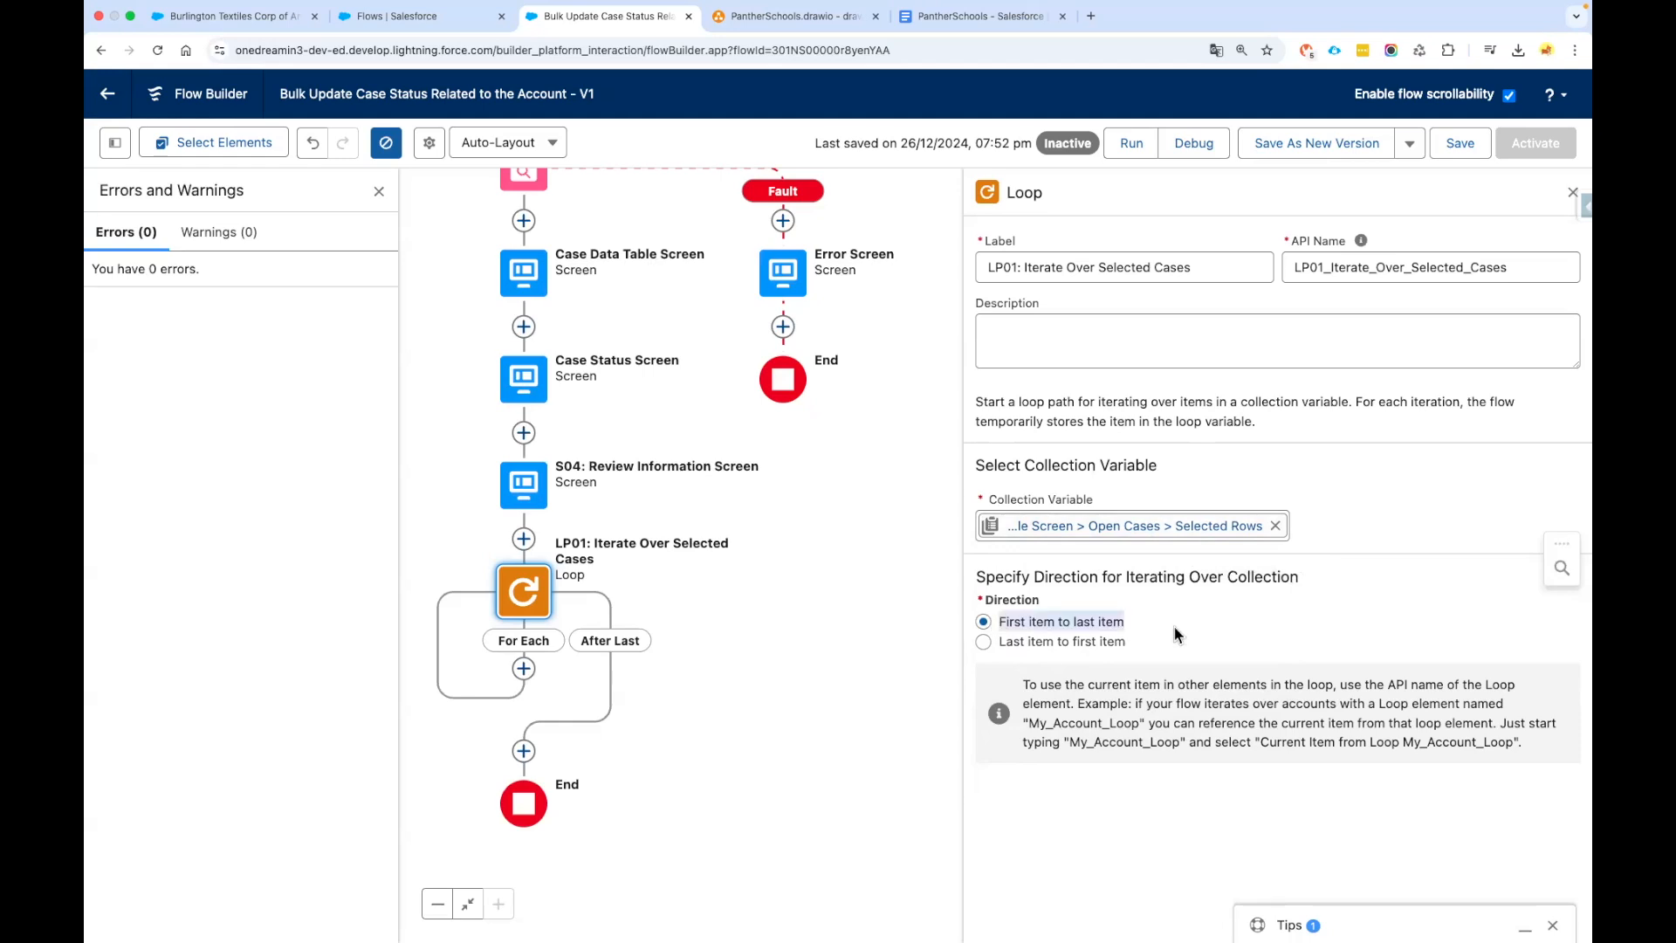
pyautogui.click(1177, 630)
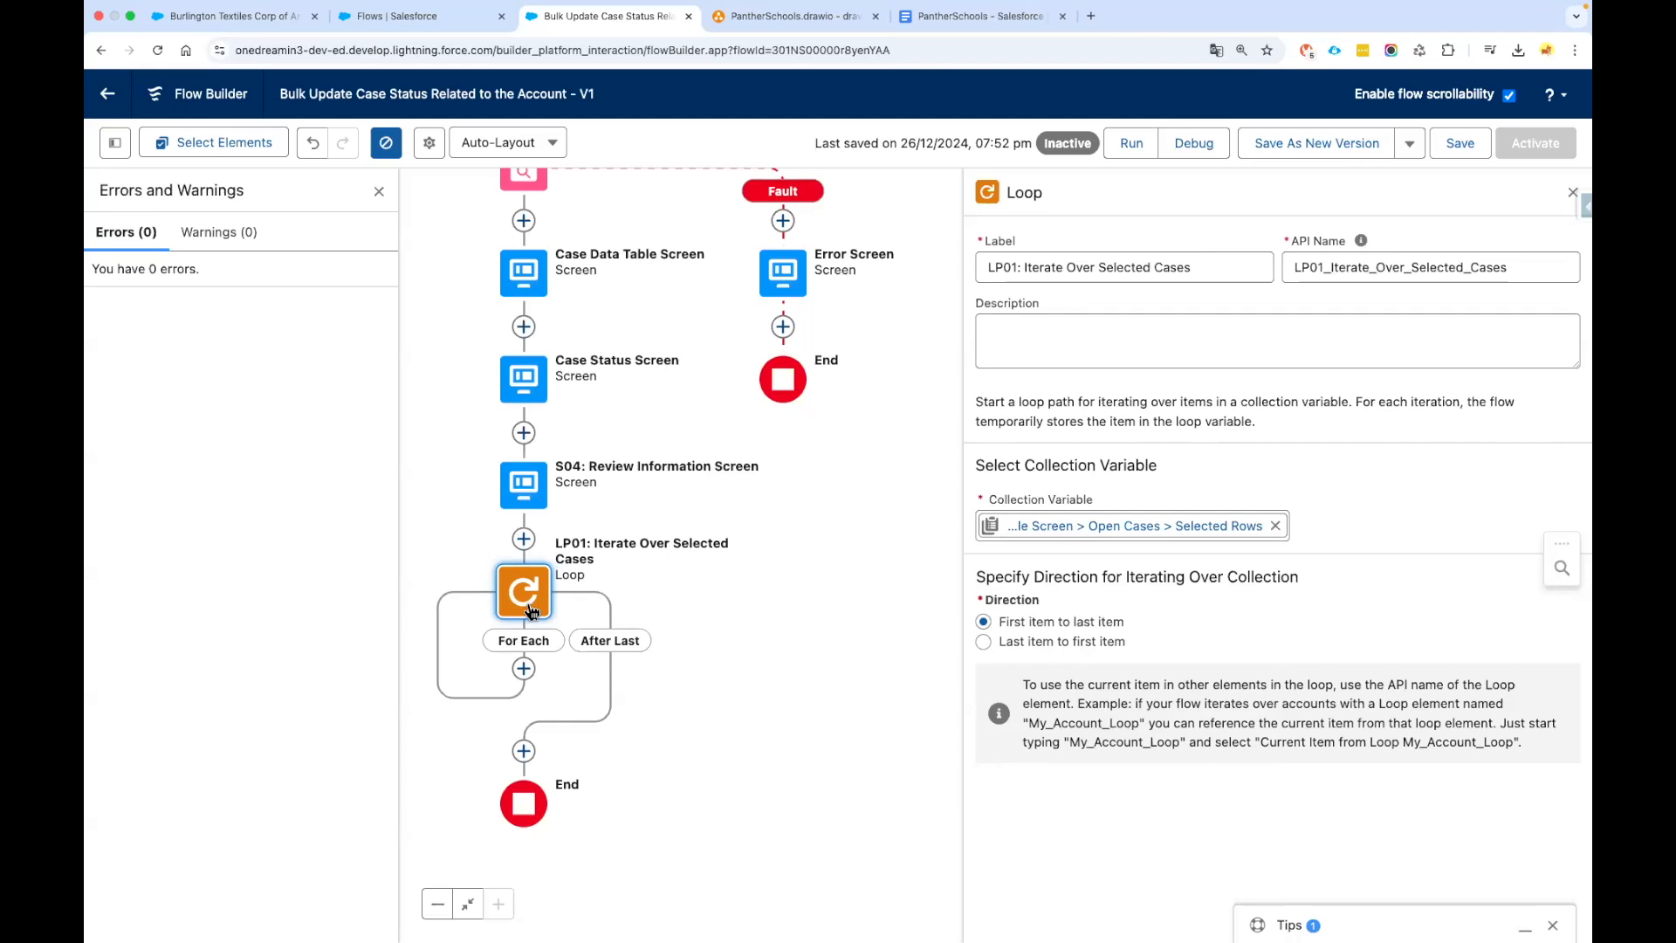
pyautogui.moveTo(647, 440); pyautogui.dragTo(694, 451)
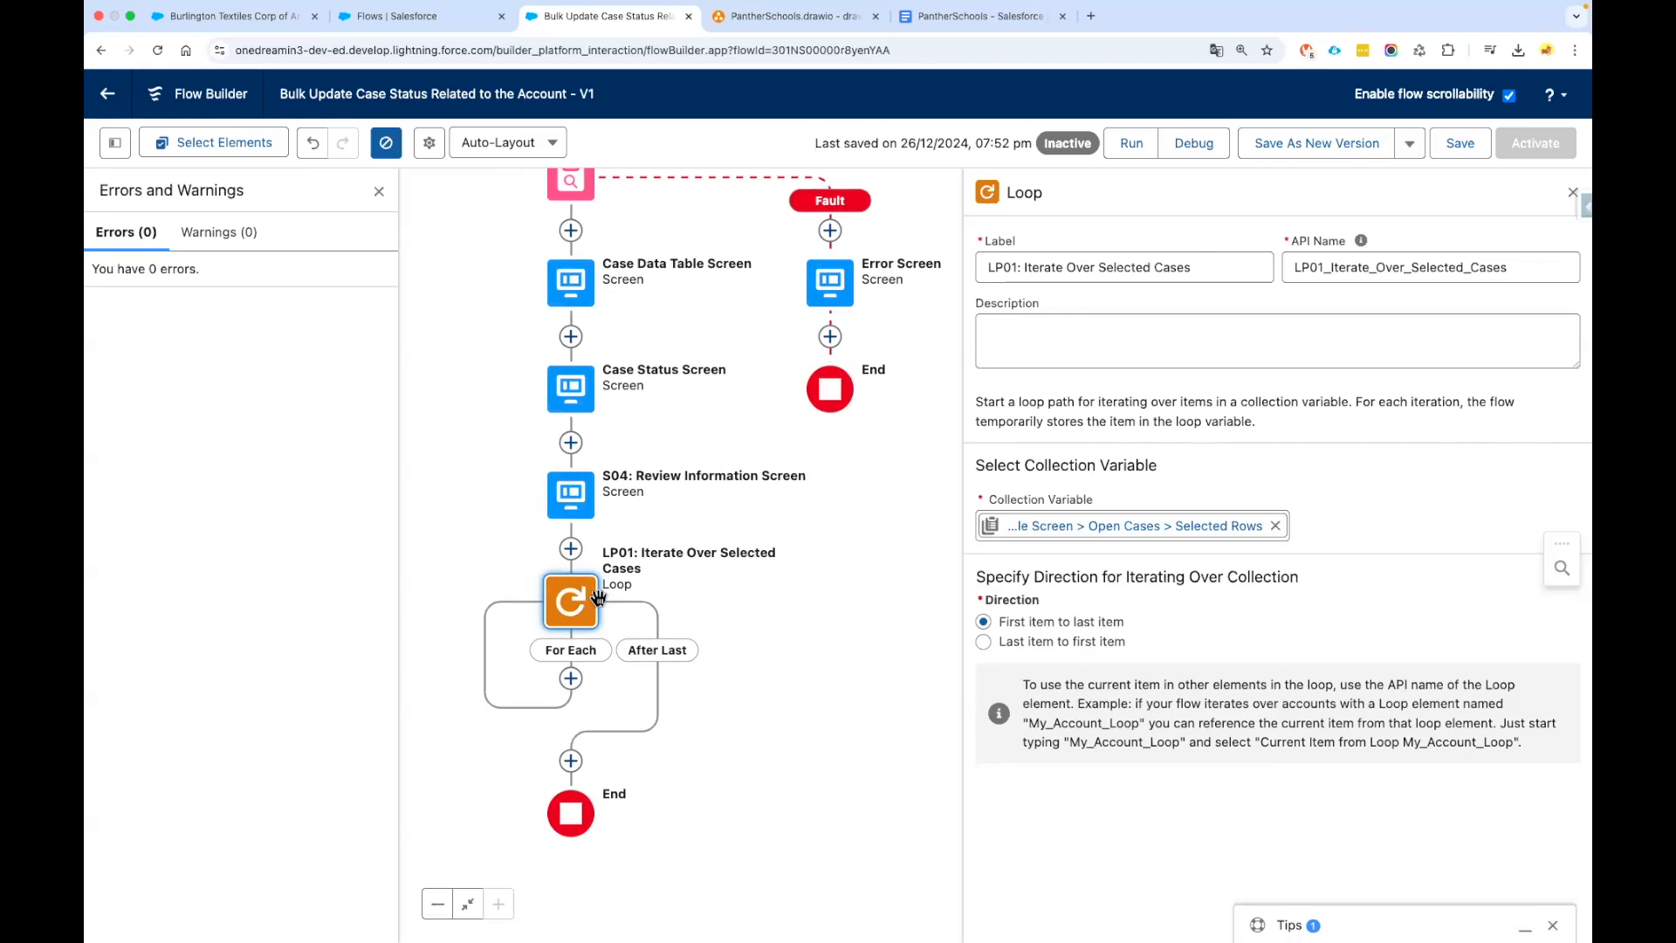
pyautogui.click(571, 680)
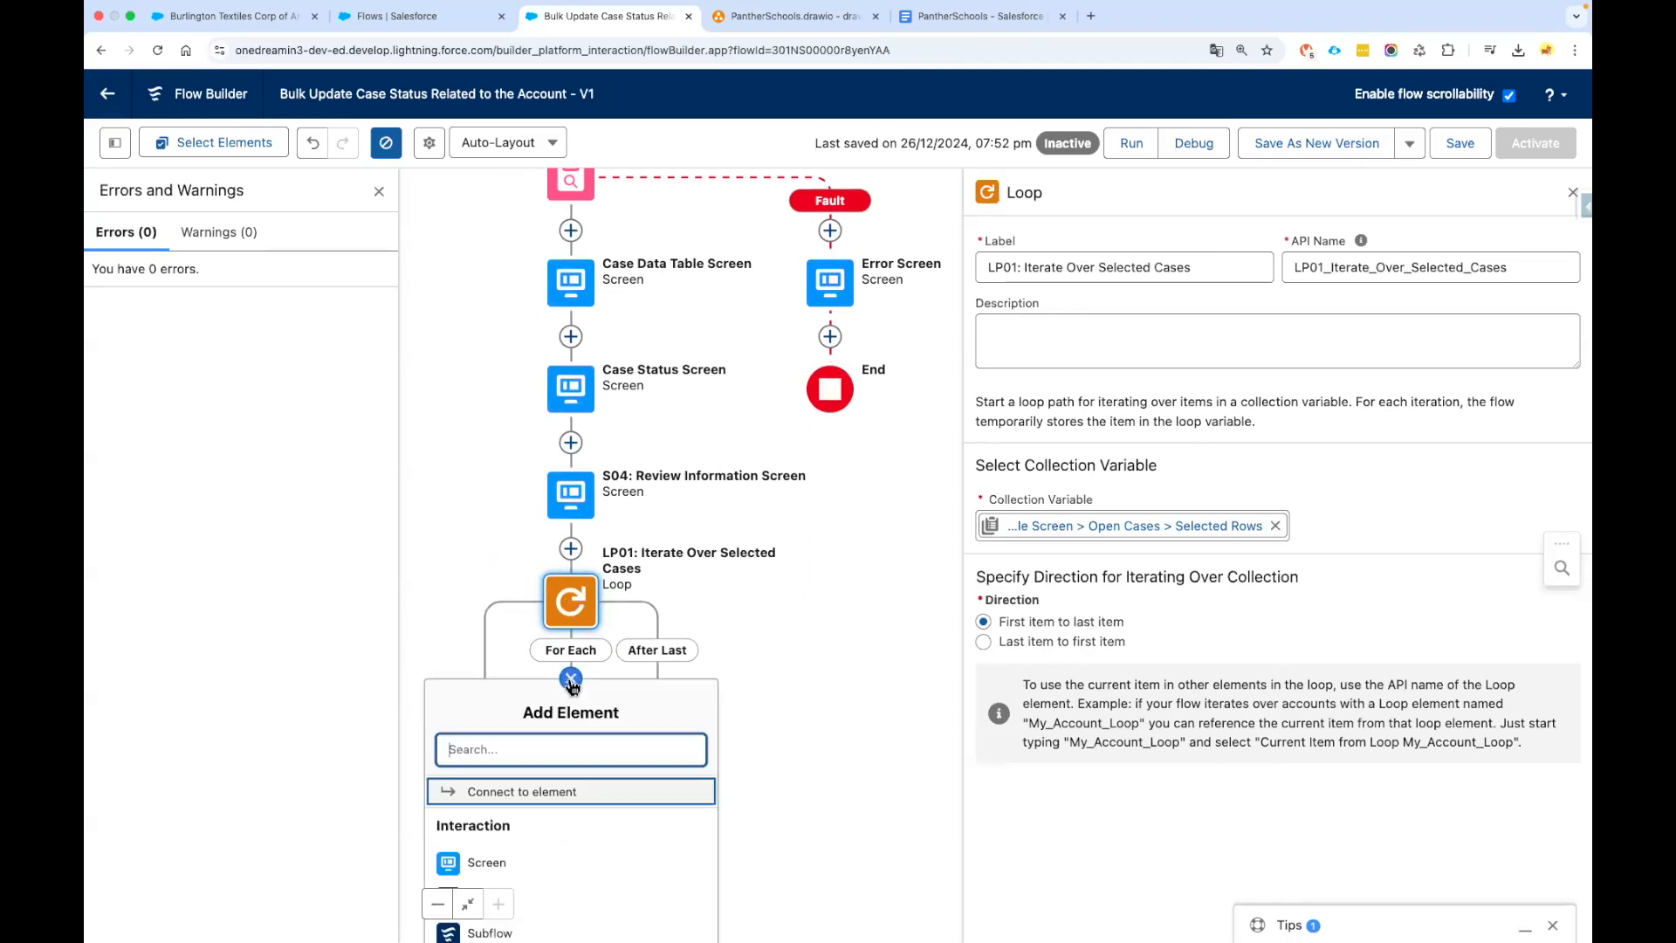
pyautogui.write('Upda')
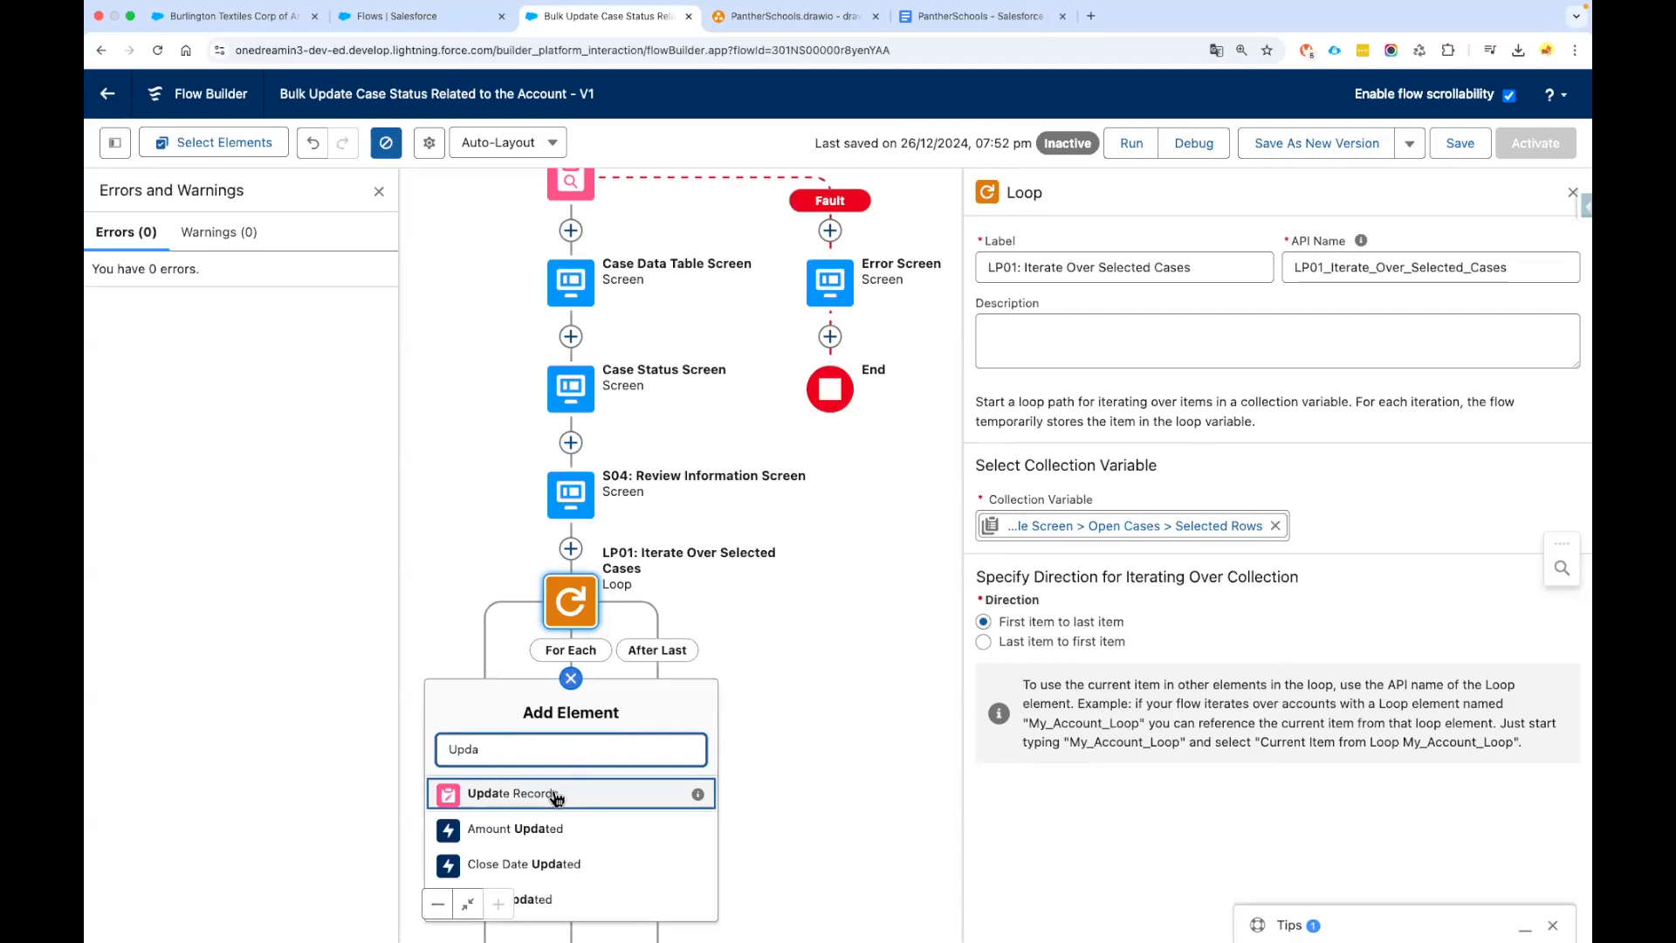
pyautogui.click(553, 791)
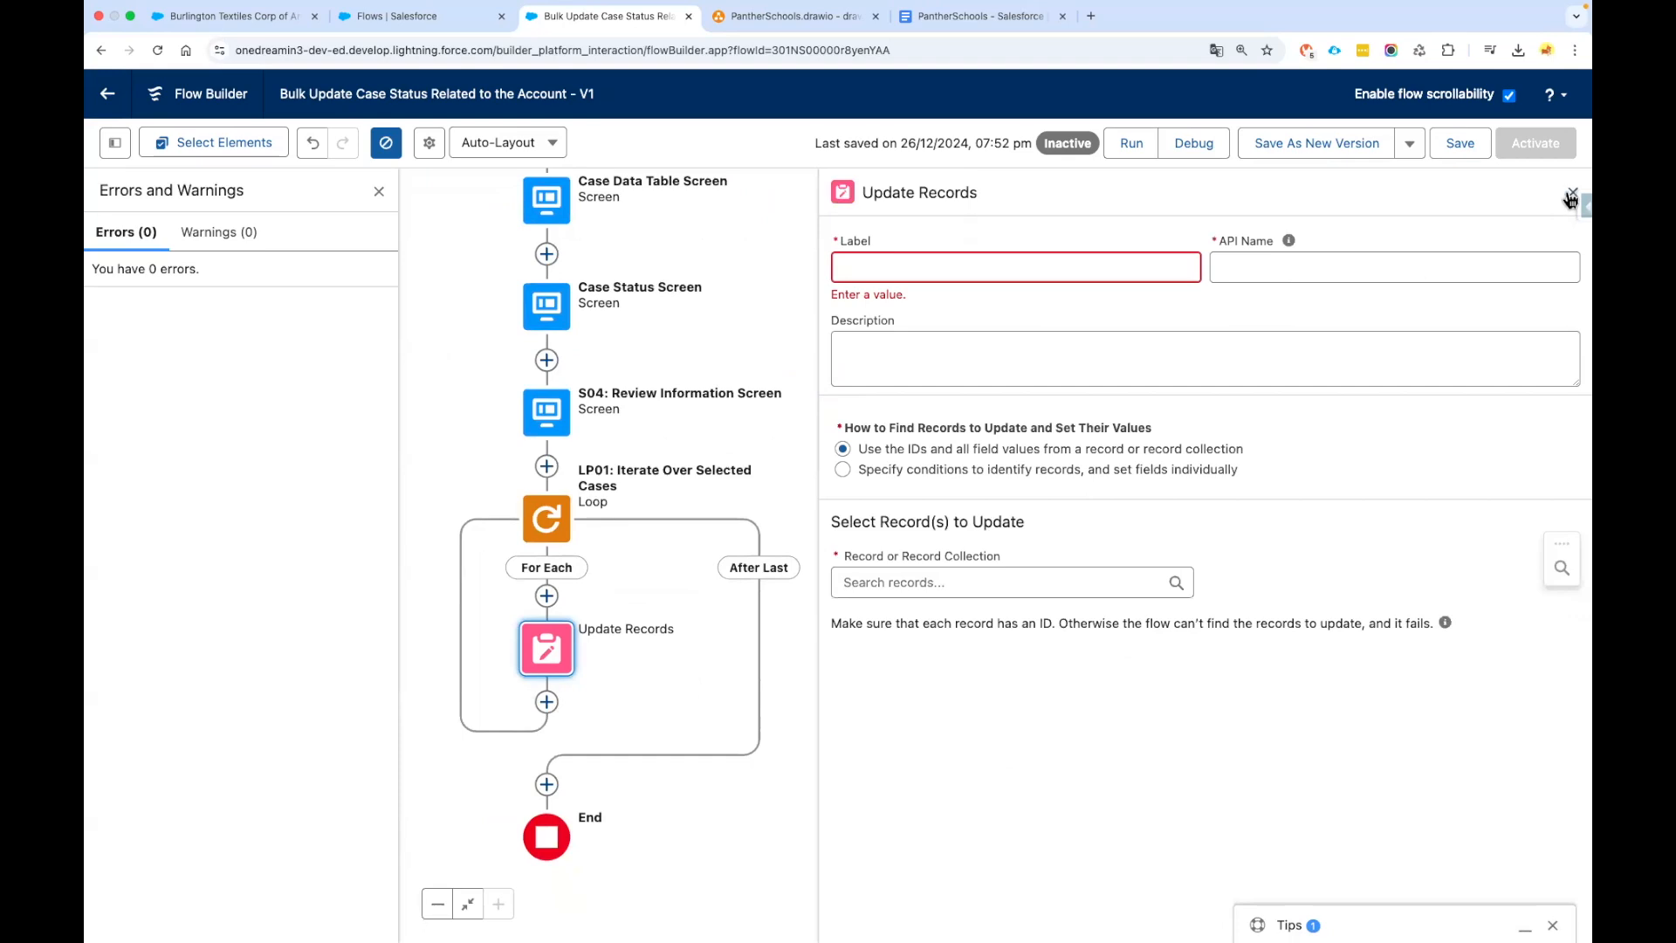
pyautogui.click(1570, 196)
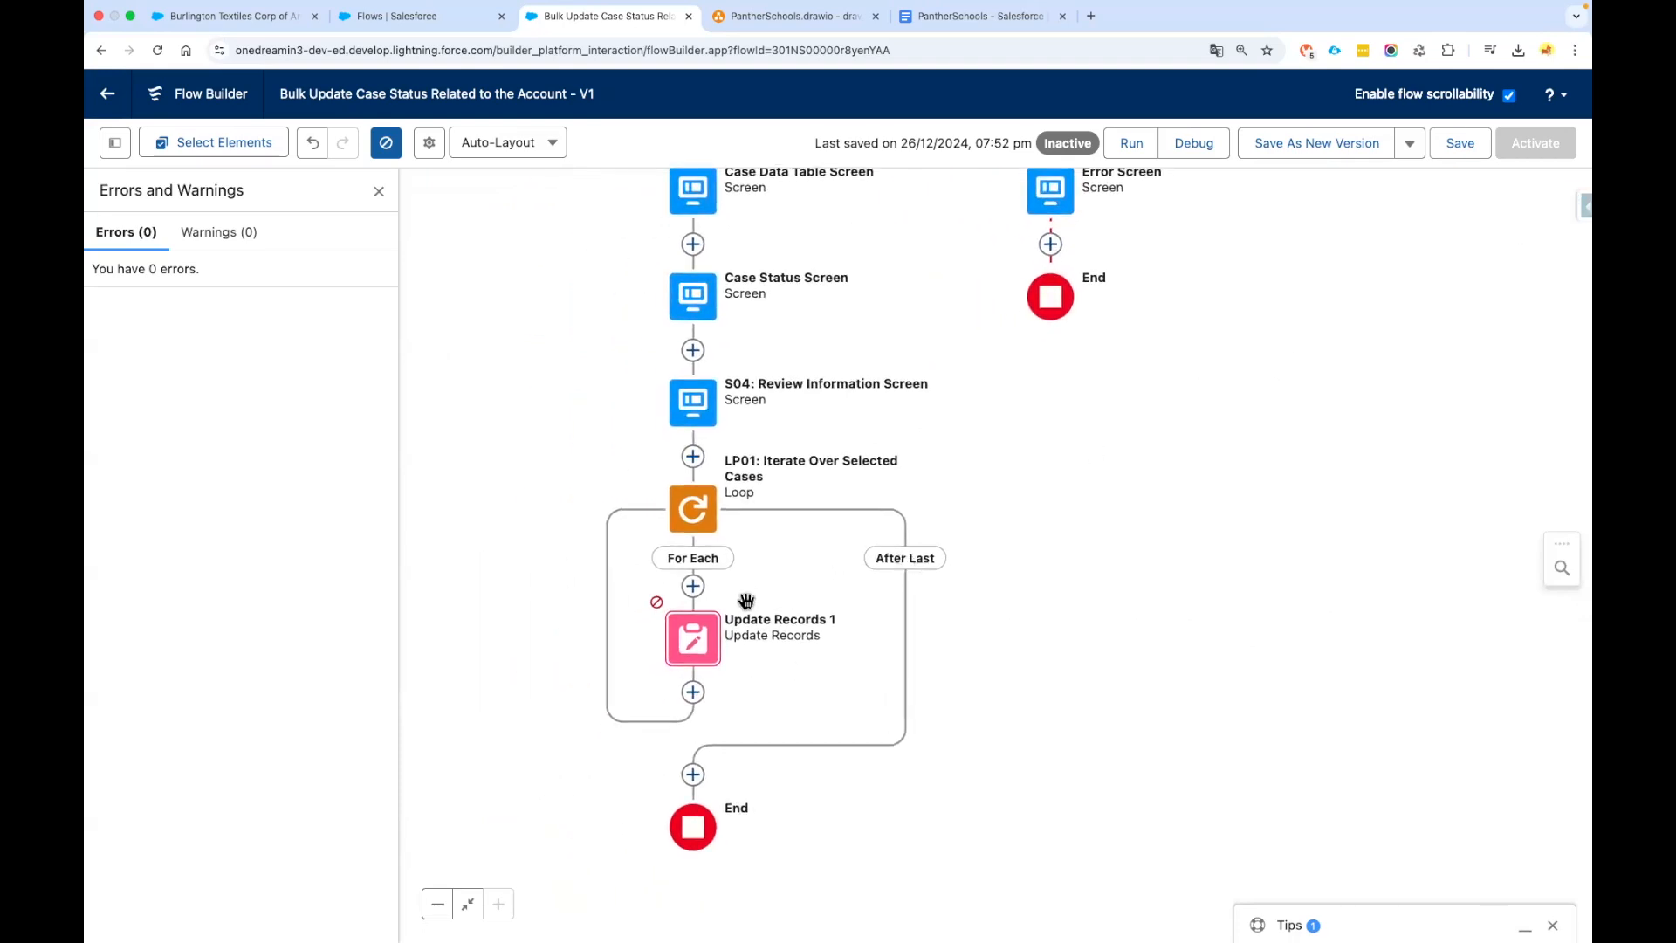
pyautogui.moveTo(1029, 636); pyautogui.dragTo(1017, 606)
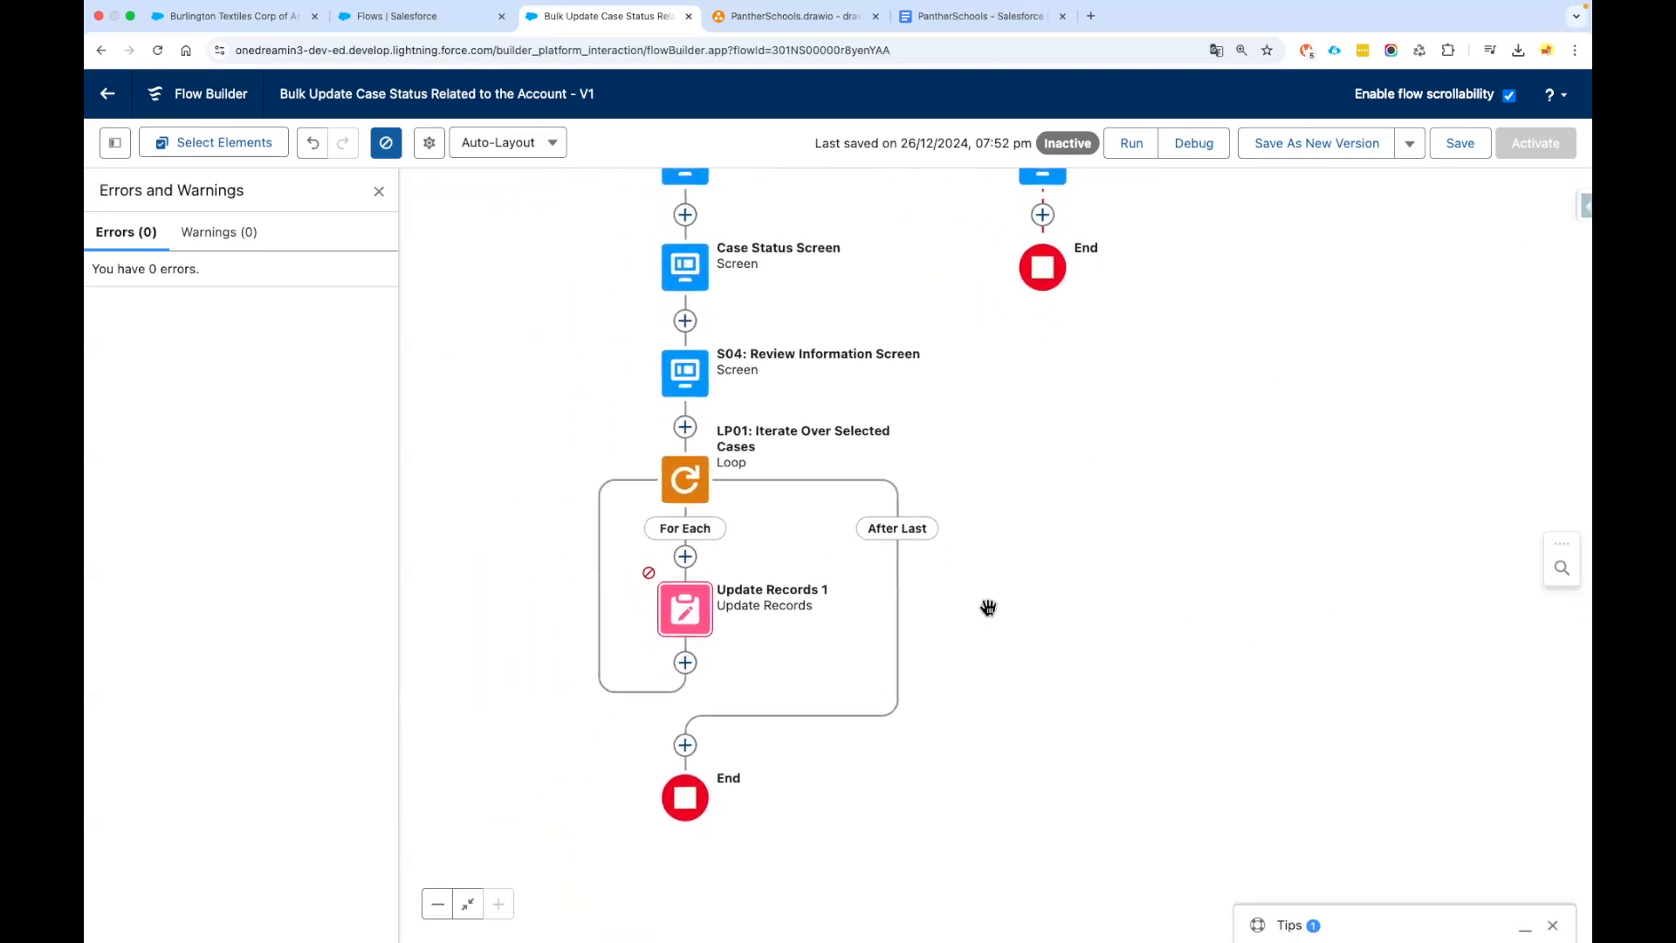
pyautogui.click(690, 617)
pyautogui.click(733, 756)
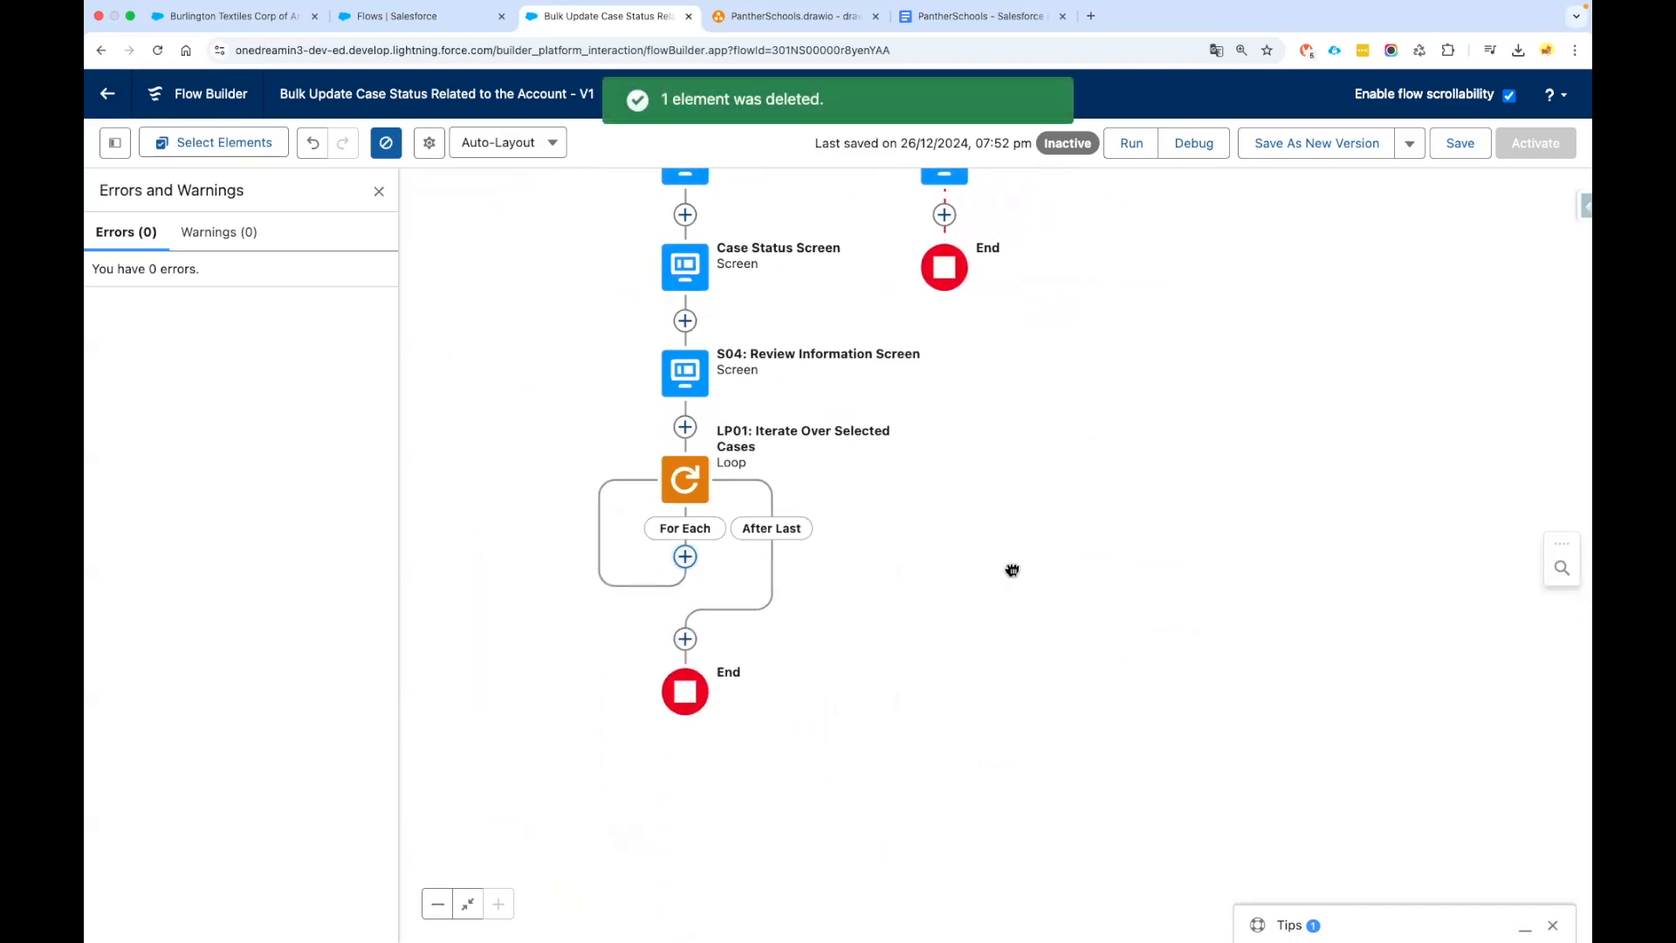
pyautogui.scroll(1, 946, 556)
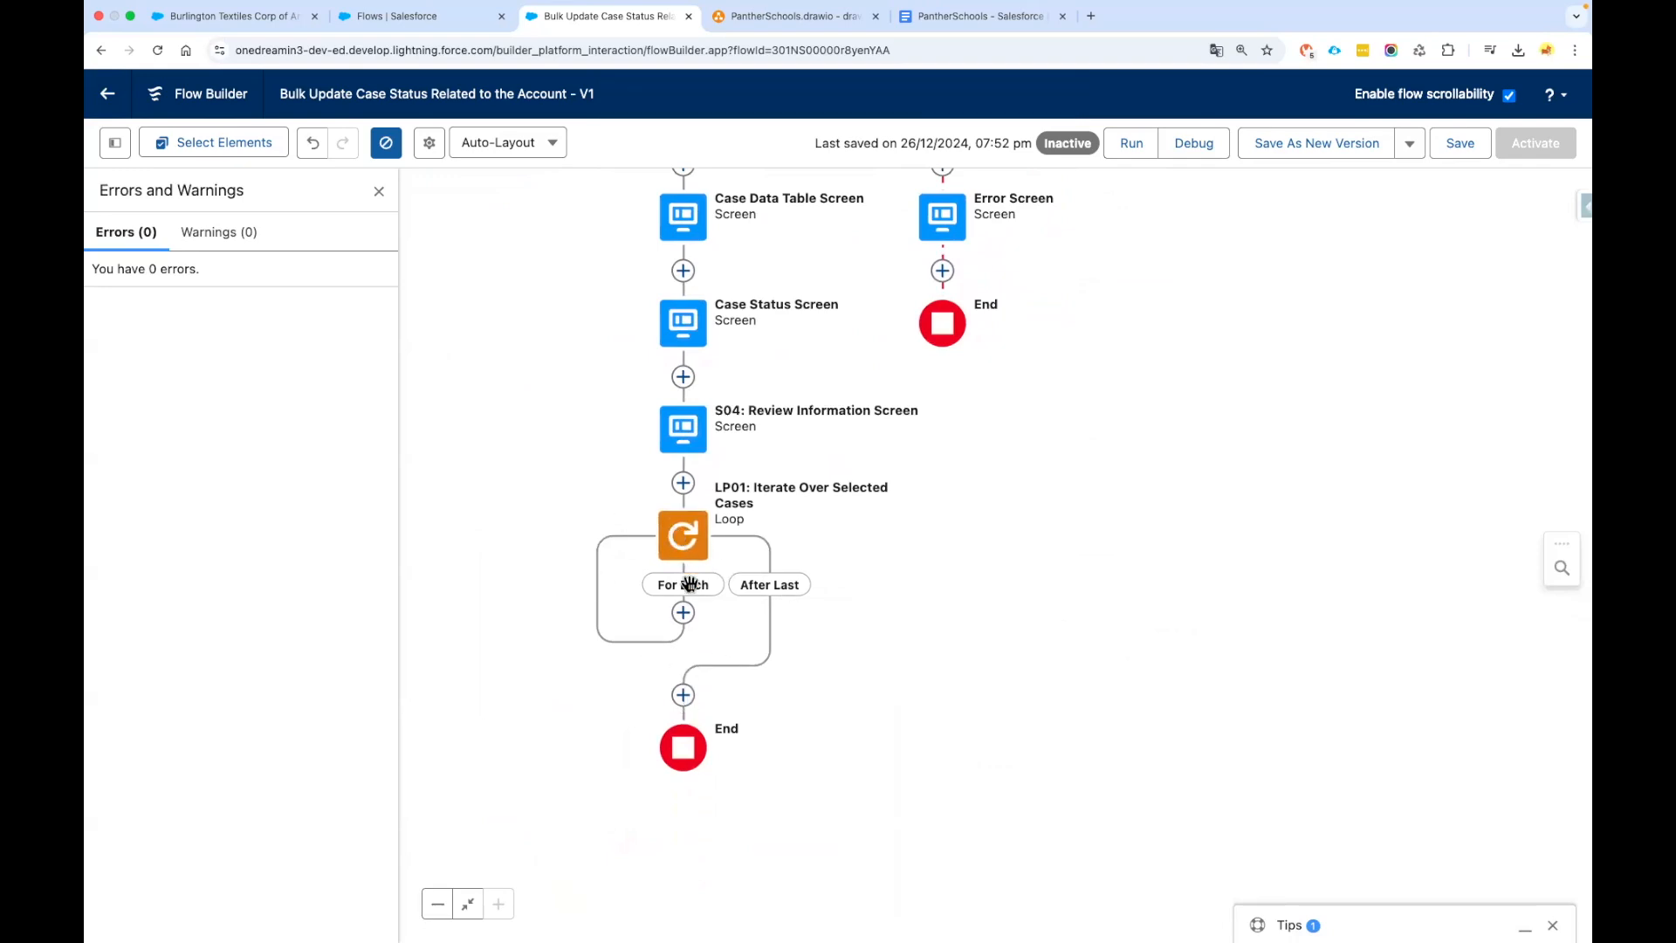
pyautogui.moveTo(786, 463); pyautogui.dragTo(786, 591)
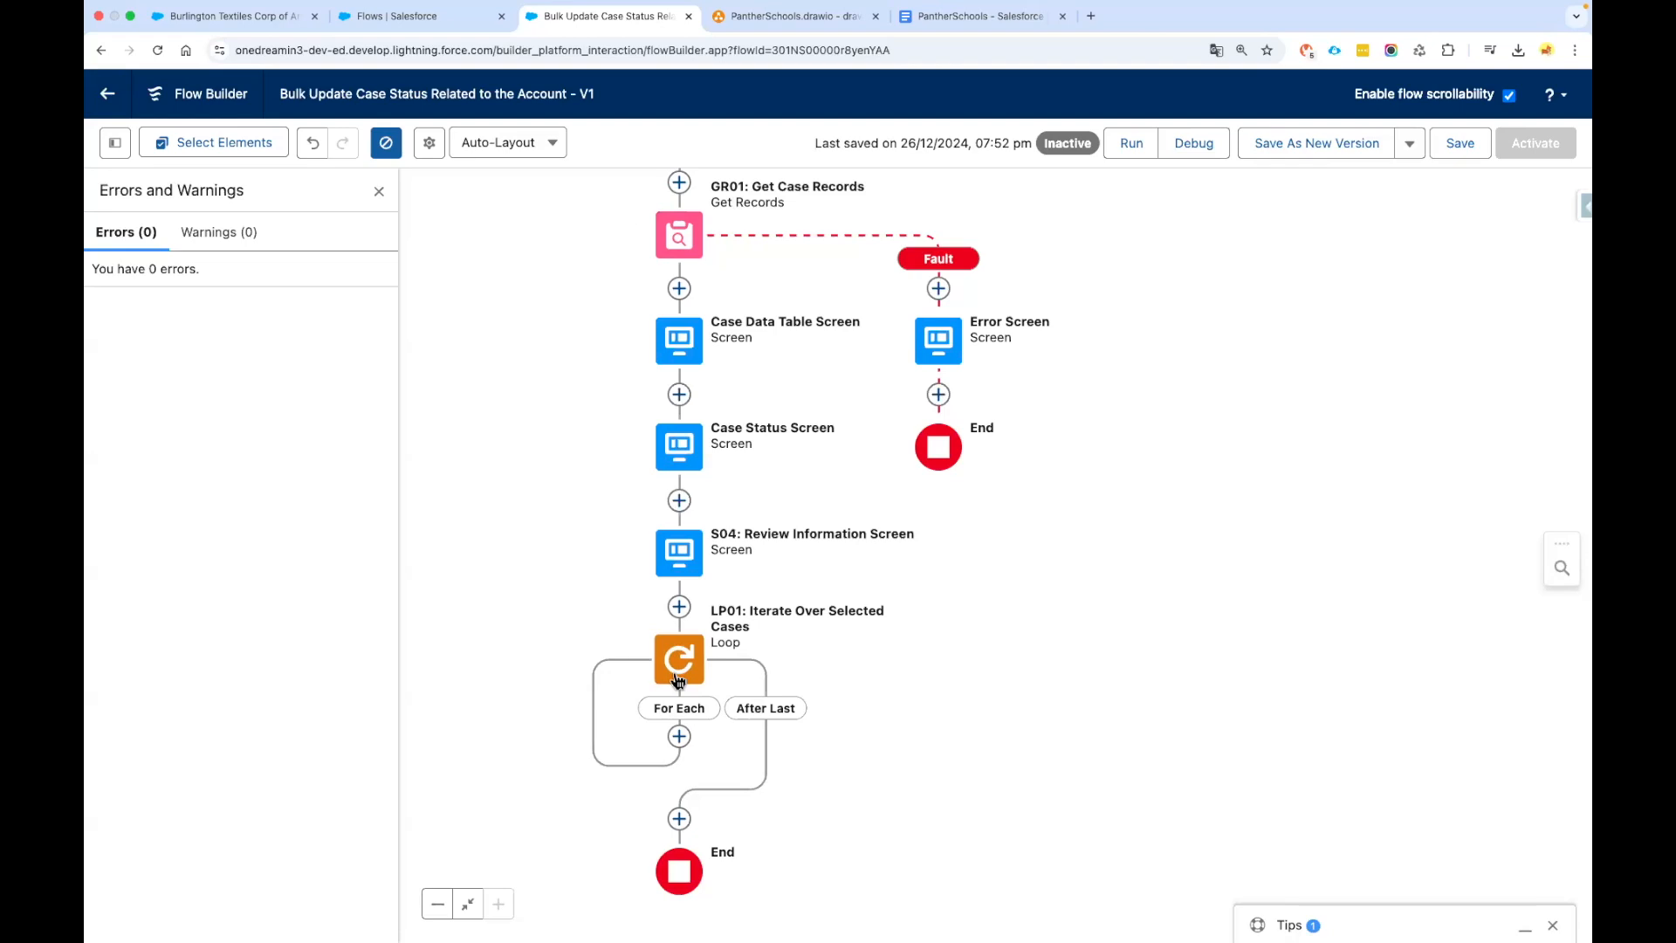
# Start a new resource of type Variable with the API name varCaseRecord
pyautogui.click(116, 147)
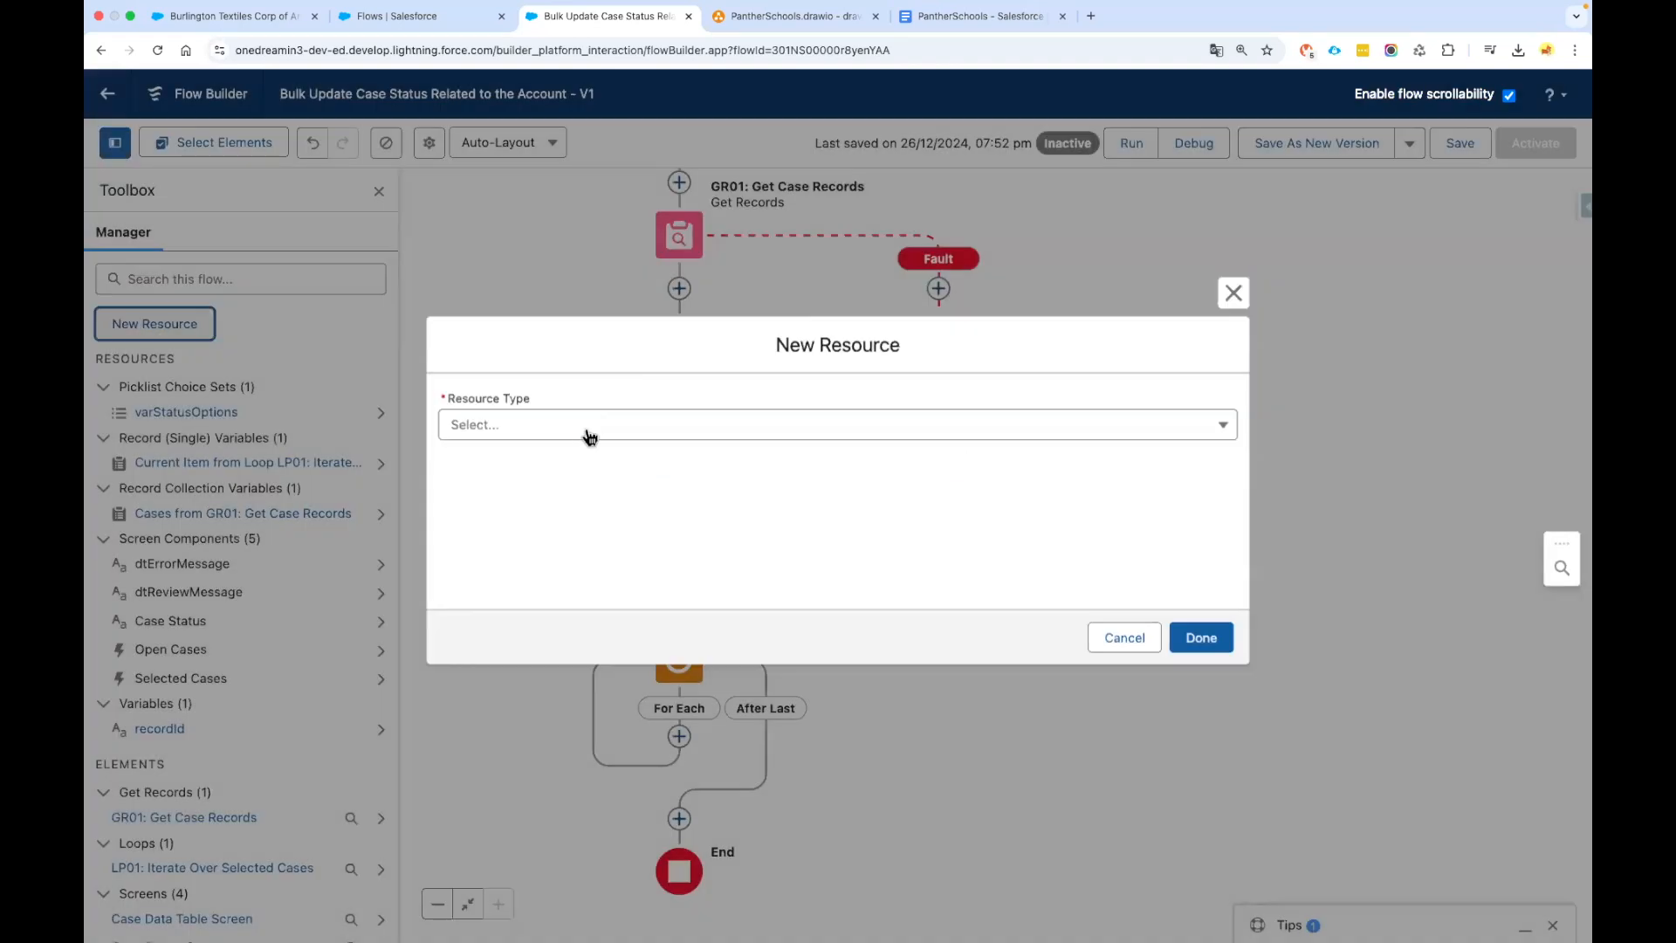
pyautogui.click(692, 427)
pyautogui.click(524, 456)
pyautogui.click(488, 457)
pyautogui.write('c')
pyautogui.press('BackSpace')
pyautogui.write('varCaseRecprd')
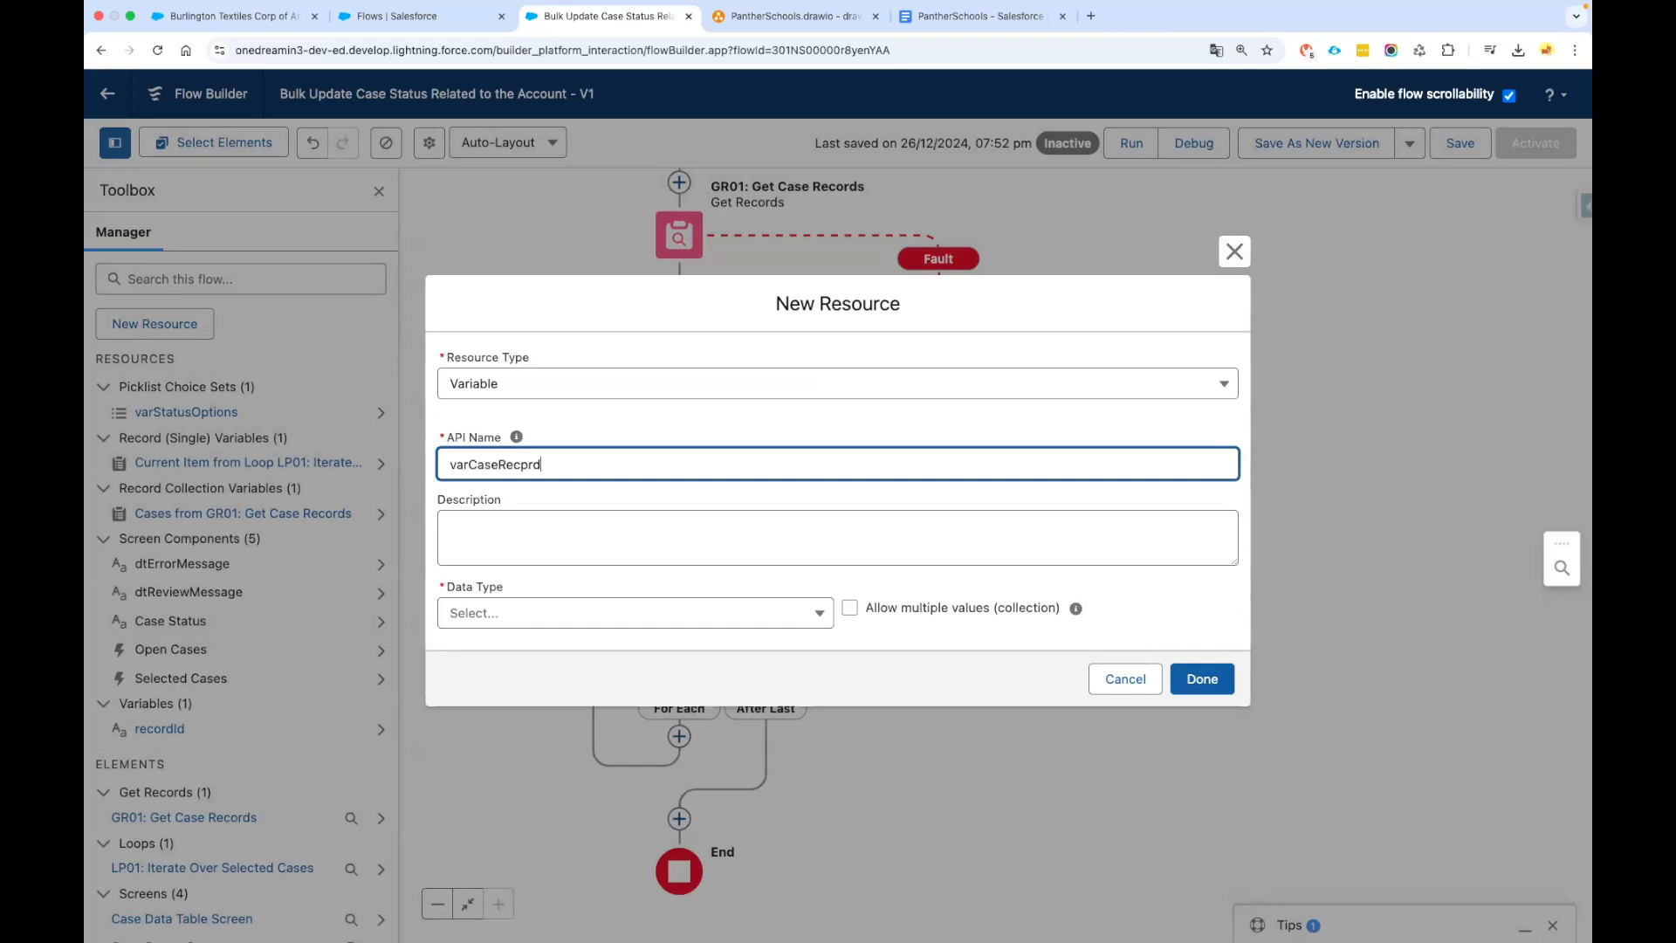
pyautogui.moveTo(543, 464); pyautogui.dragTo(440, 464)
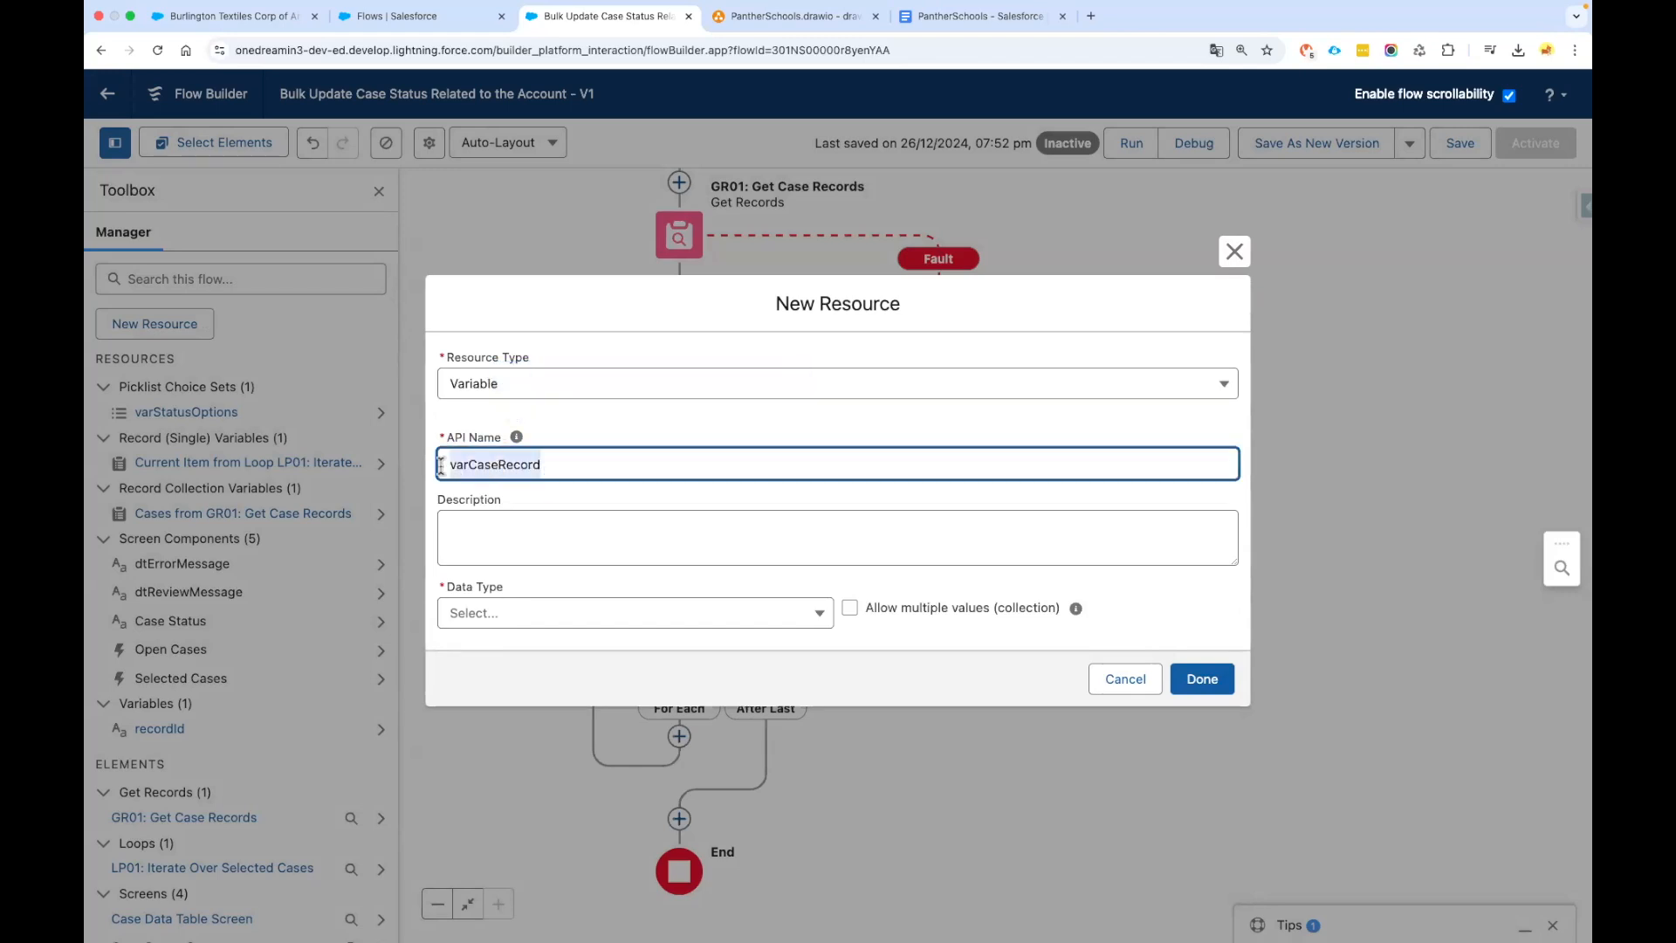
pyautogui.click(576, 438)
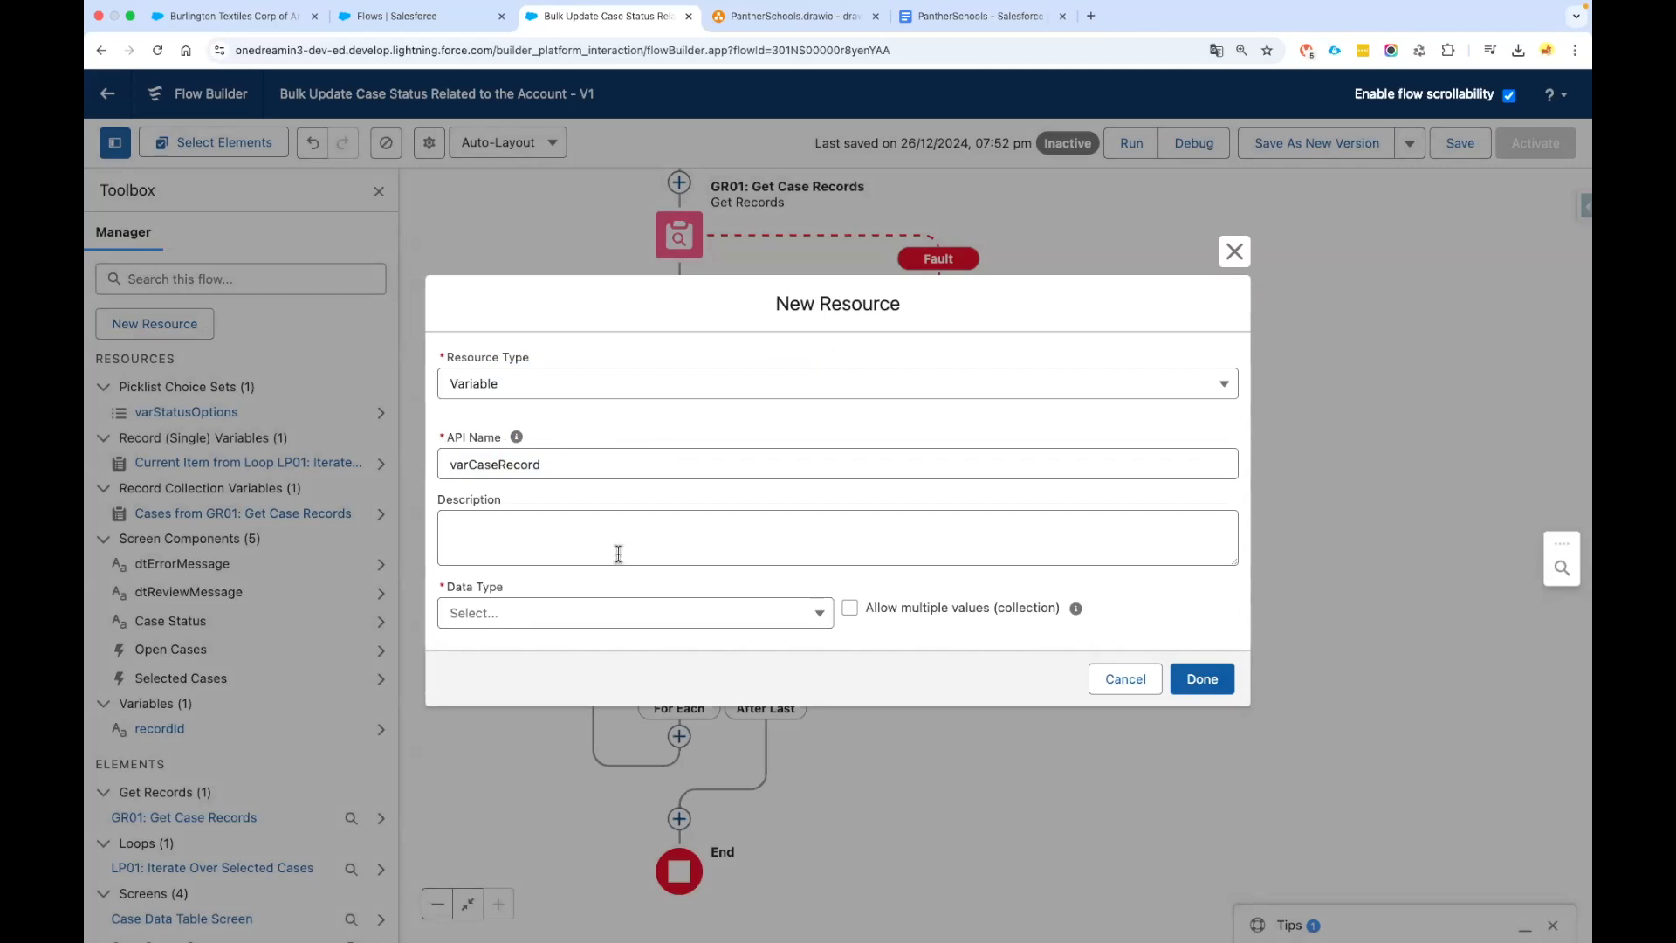
# Give varCaseRecord the Record data type with the Case object, as a single value, and save the variable
pyautogui.click(535, 619)
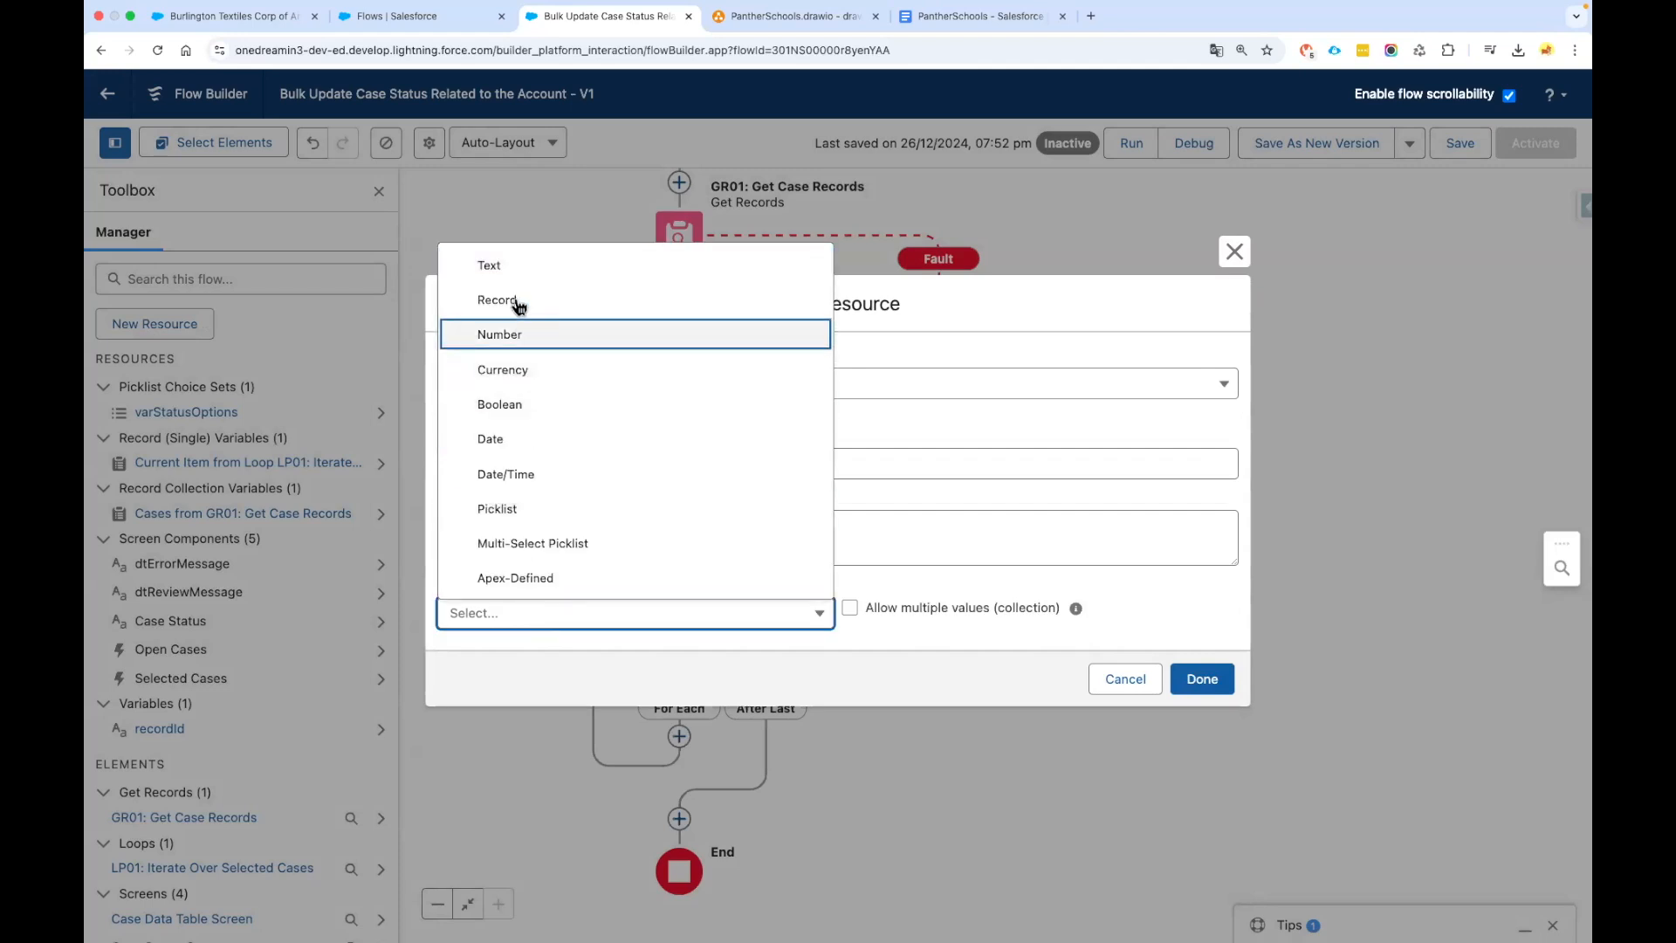
pyautogui.click(522, 295)
pyautogui.click(569, 613)
pyautogui.write('Case')
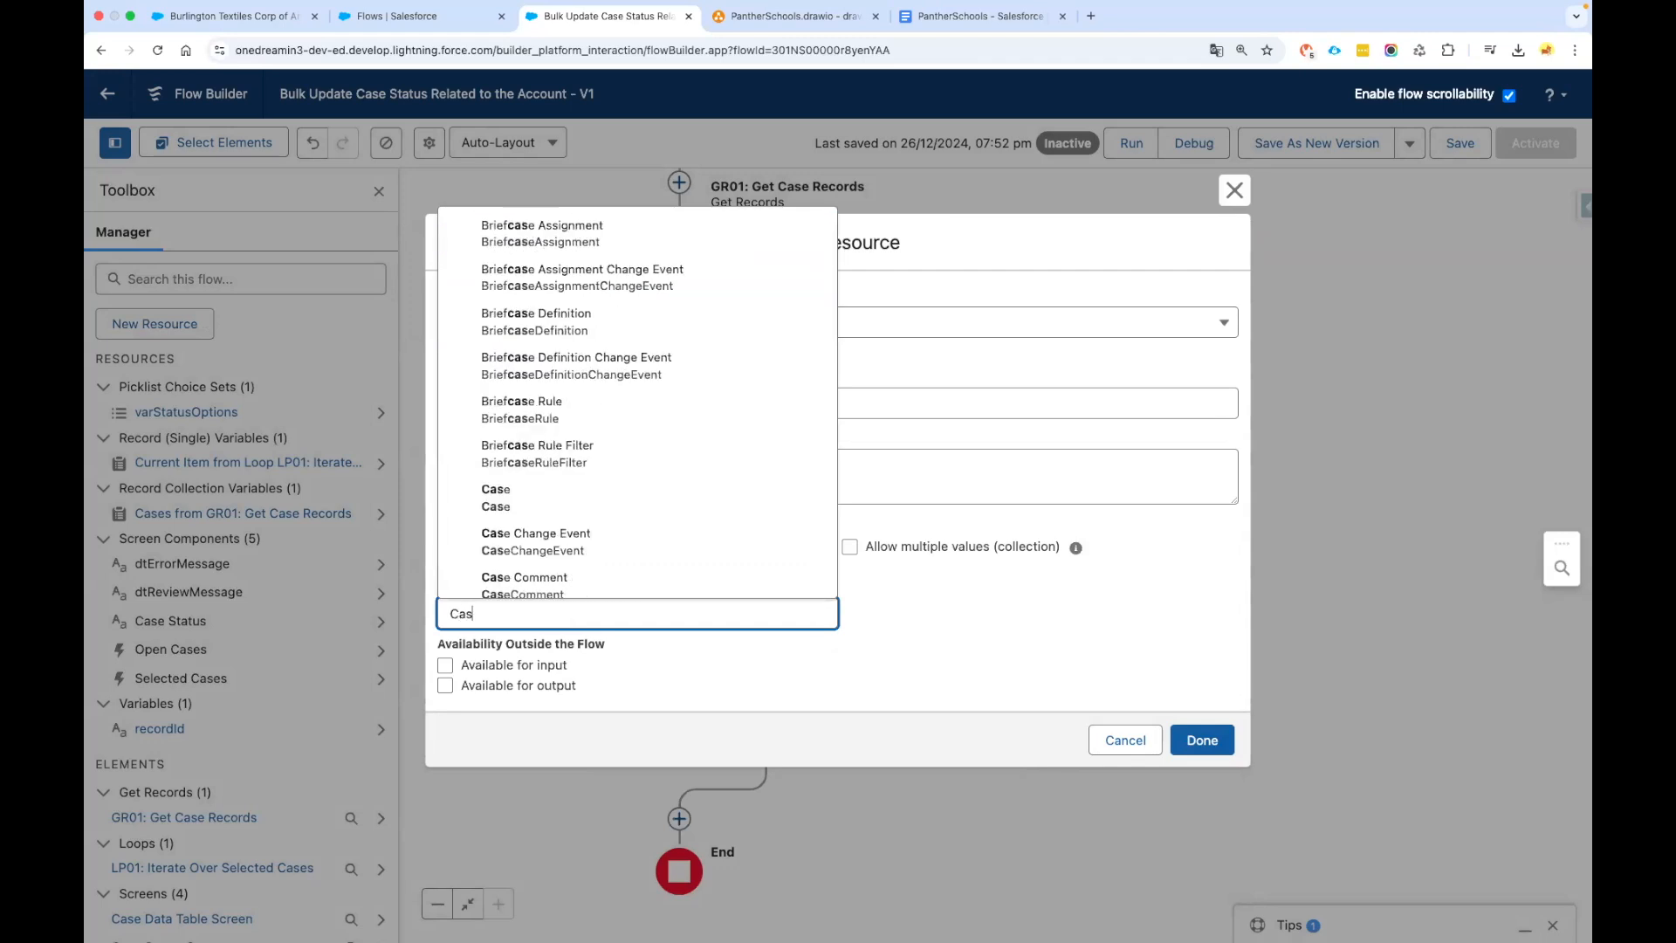
pyautogui.click(522, 494)
pyautogui.click(715, 696)
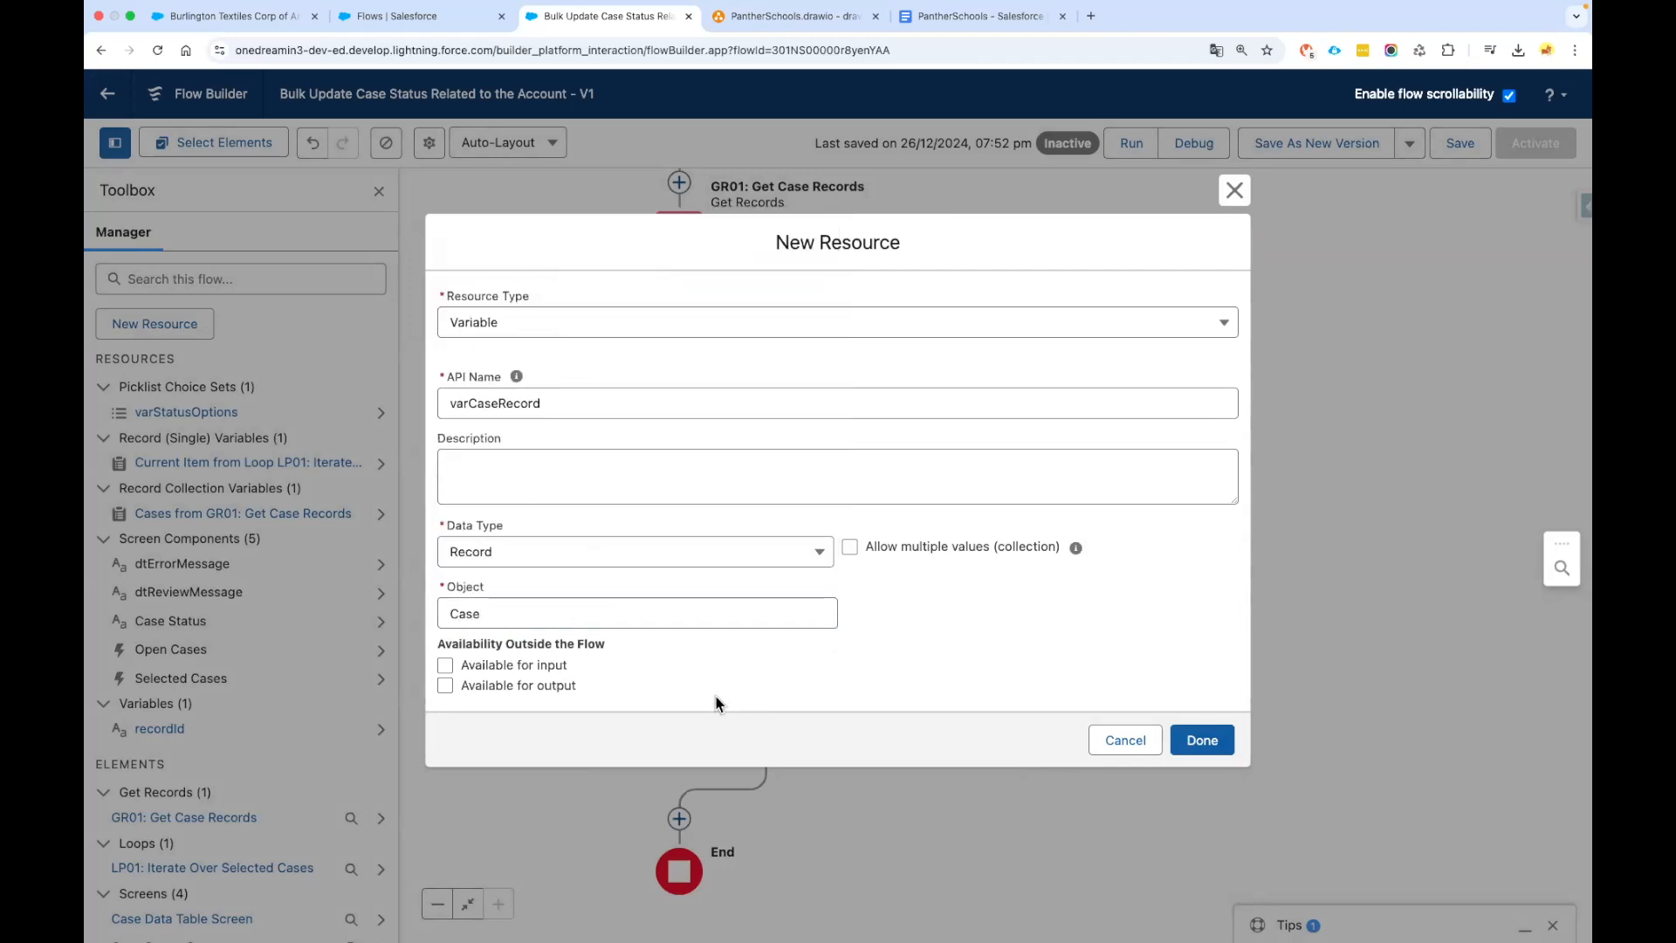
pyautogui.moveTo(555, 403); pyautogui.dragTo(441, 404)
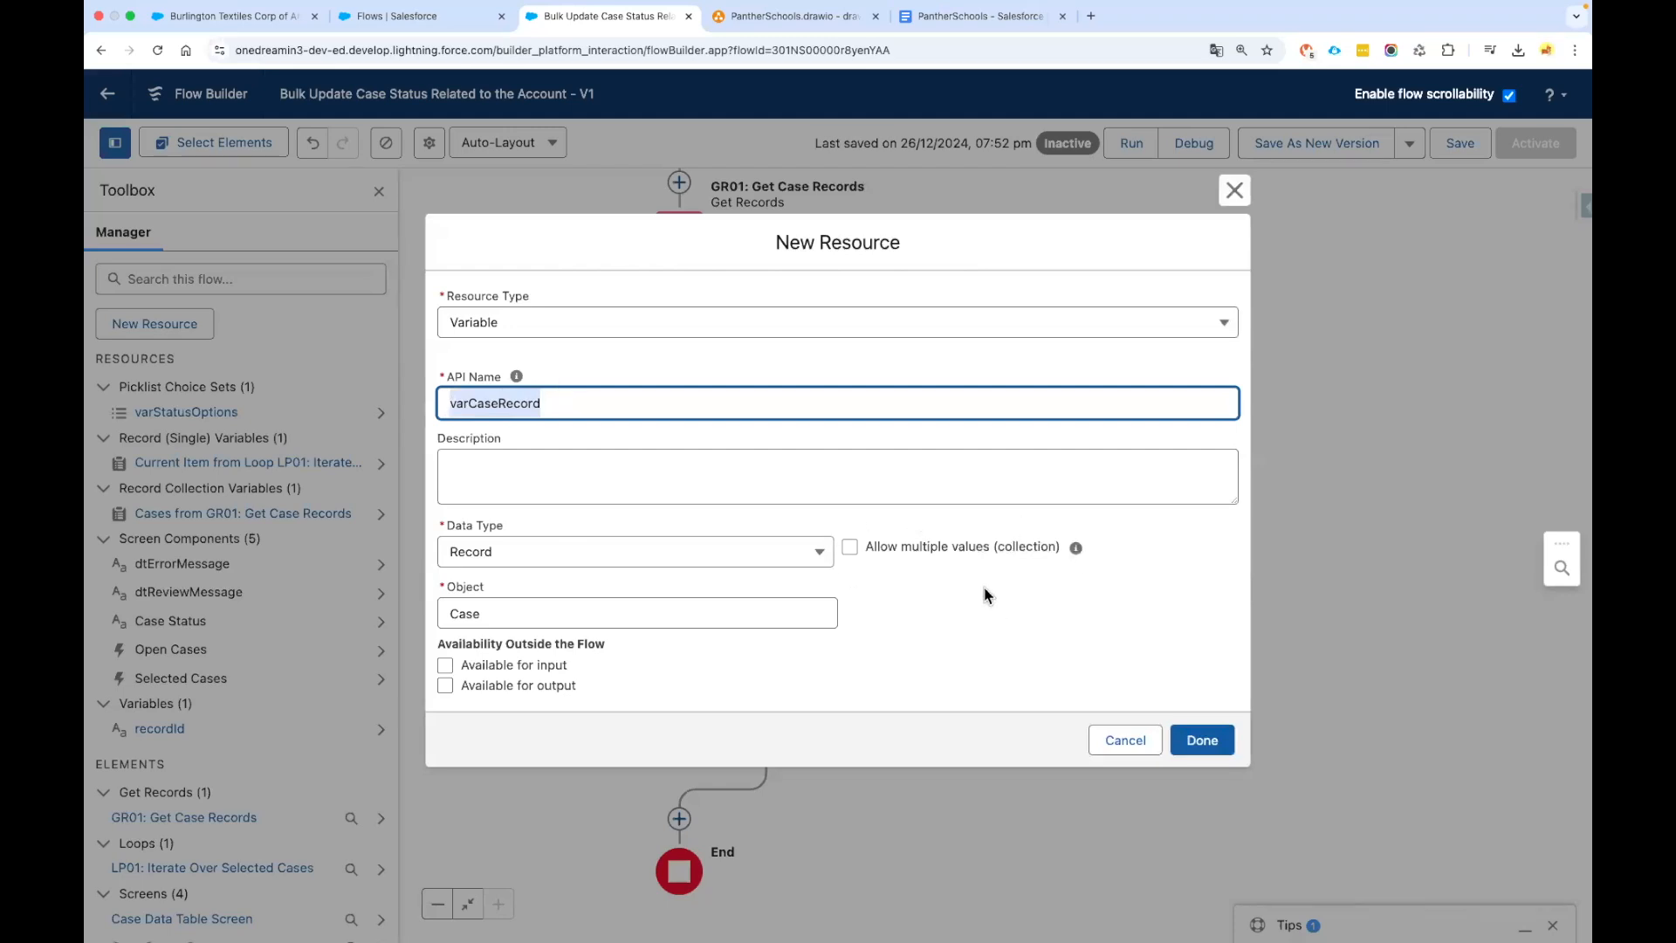
pyautogui.click(1198, 743)
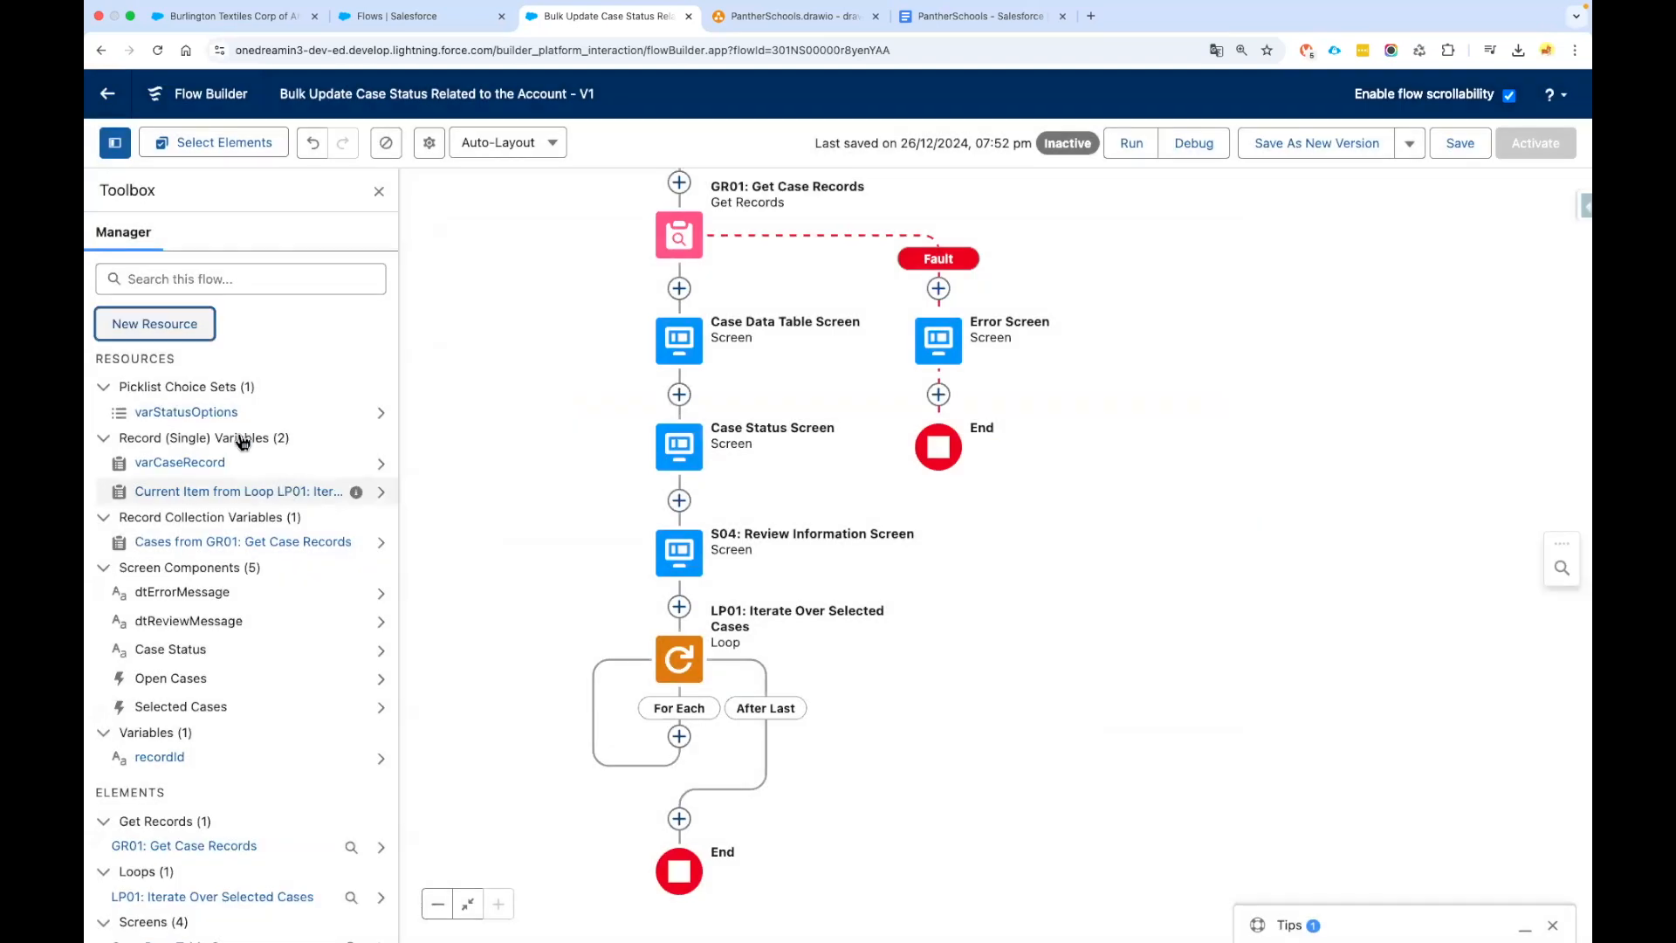
# Start another new resource of type Variable with the API name varCaseRecordsToUpdate
pyautogui.click(171, 329)
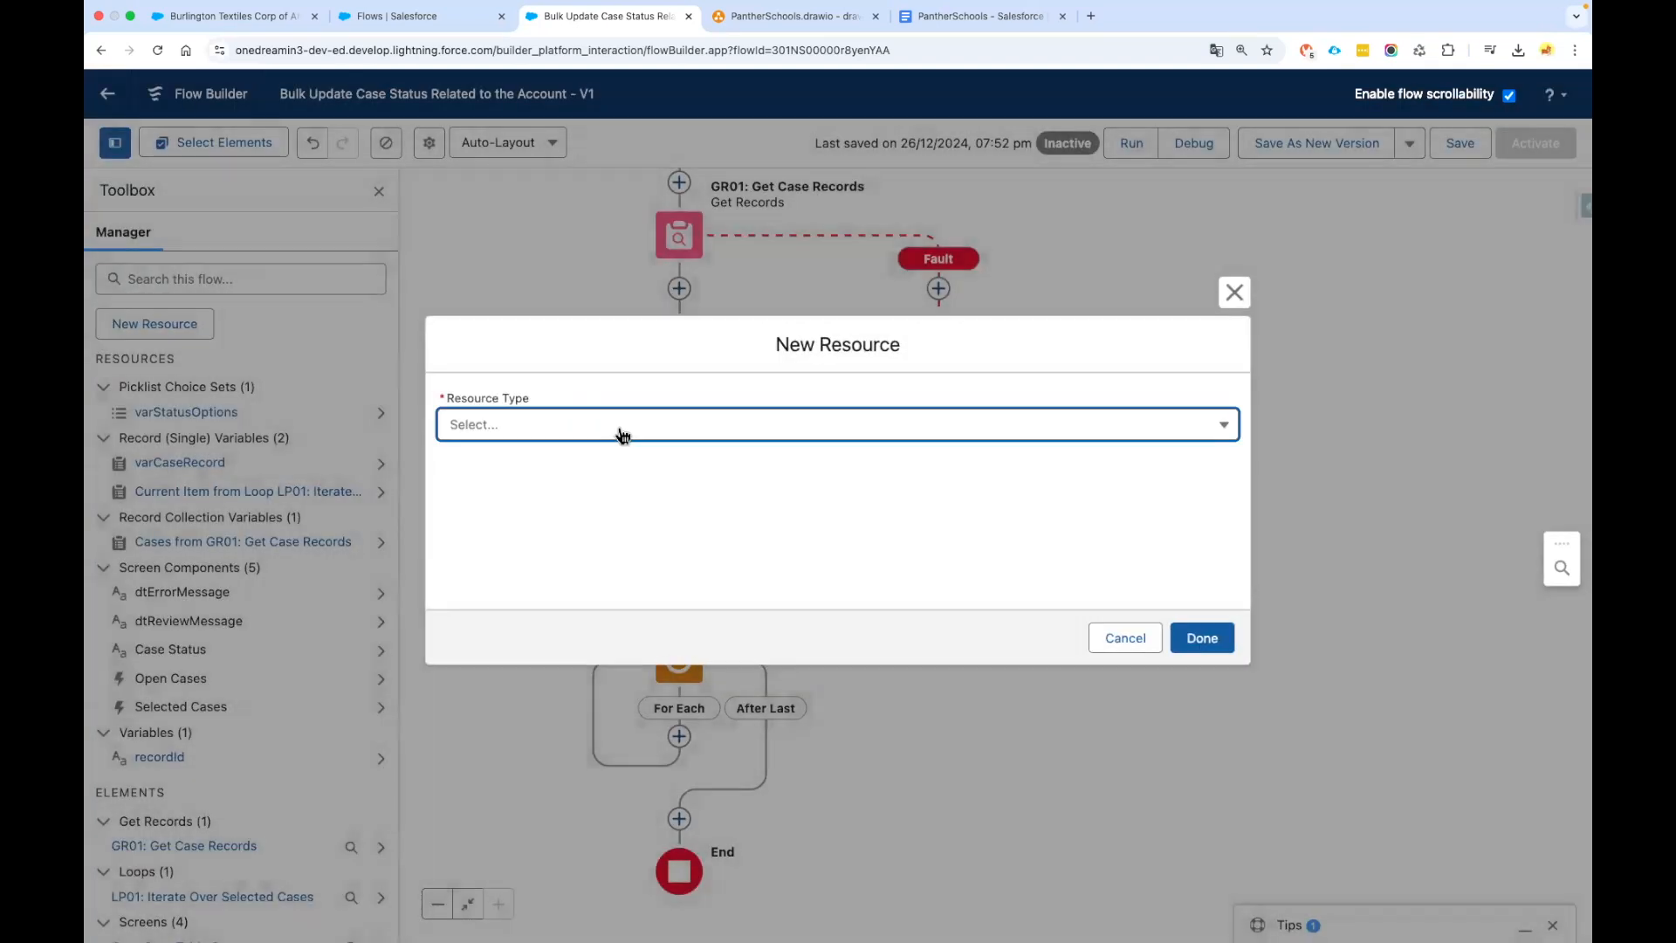
pyautogui.click(622, 435)
pyautogui.click(627, 482)
pyautogui.click(521, 461)
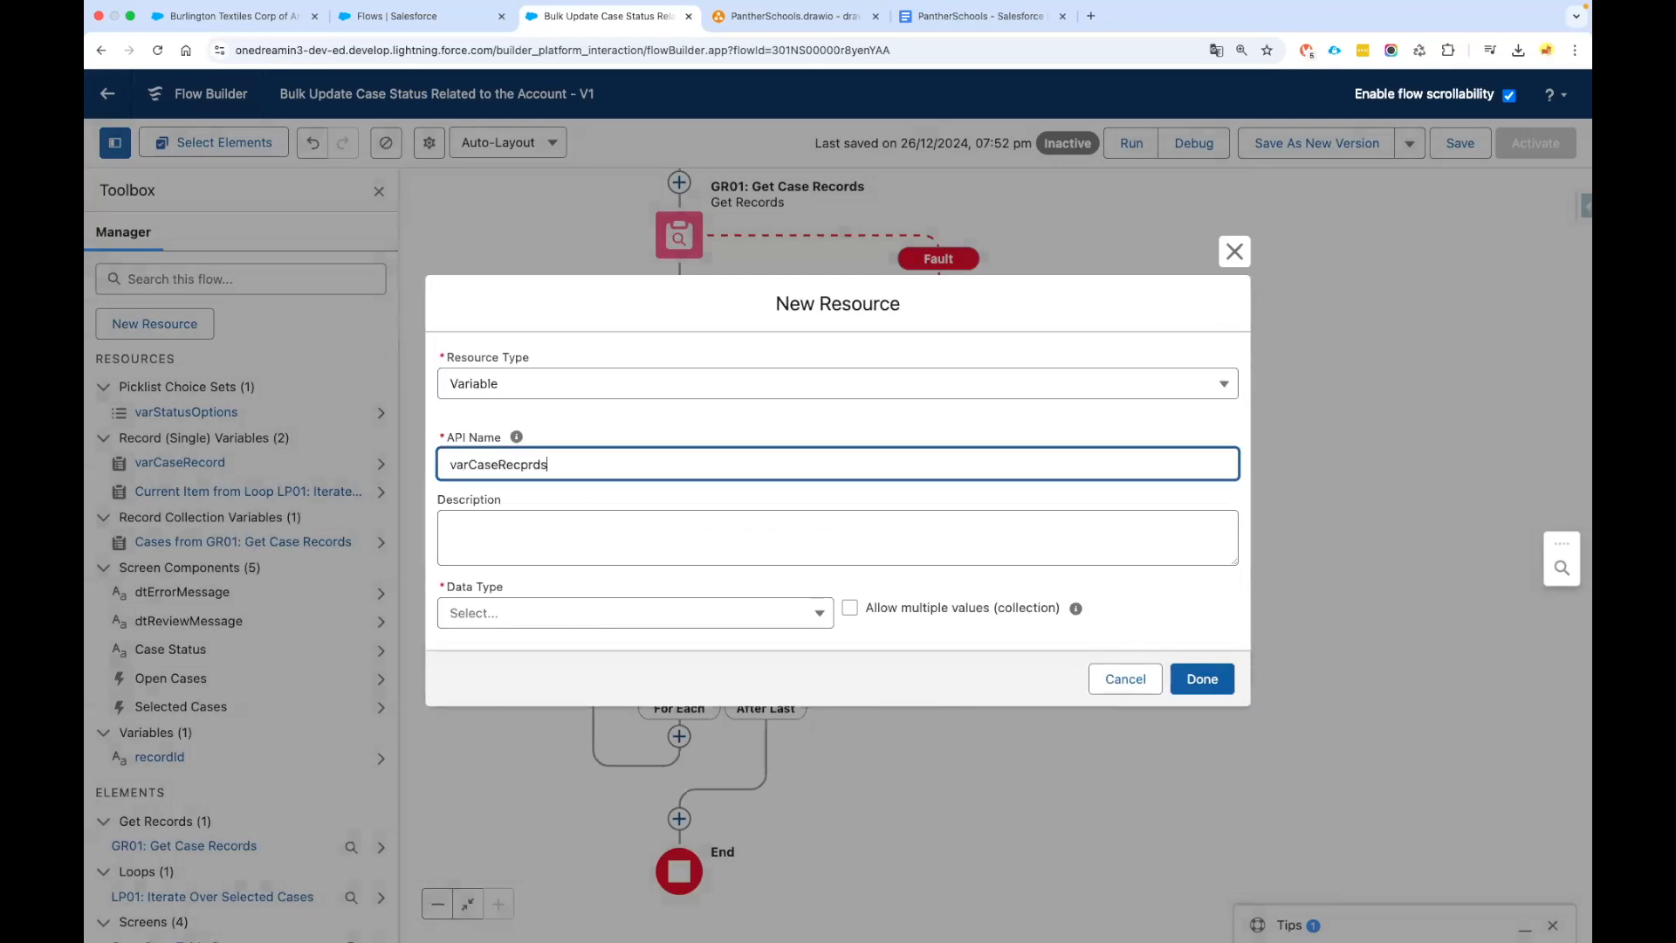
pyautogui.write('varCaseRecordsToUpdate')
pyautogui.moveTo(629, 463); pyautogui.dragTo(438, 462)
pyautogui.click(492, 478)
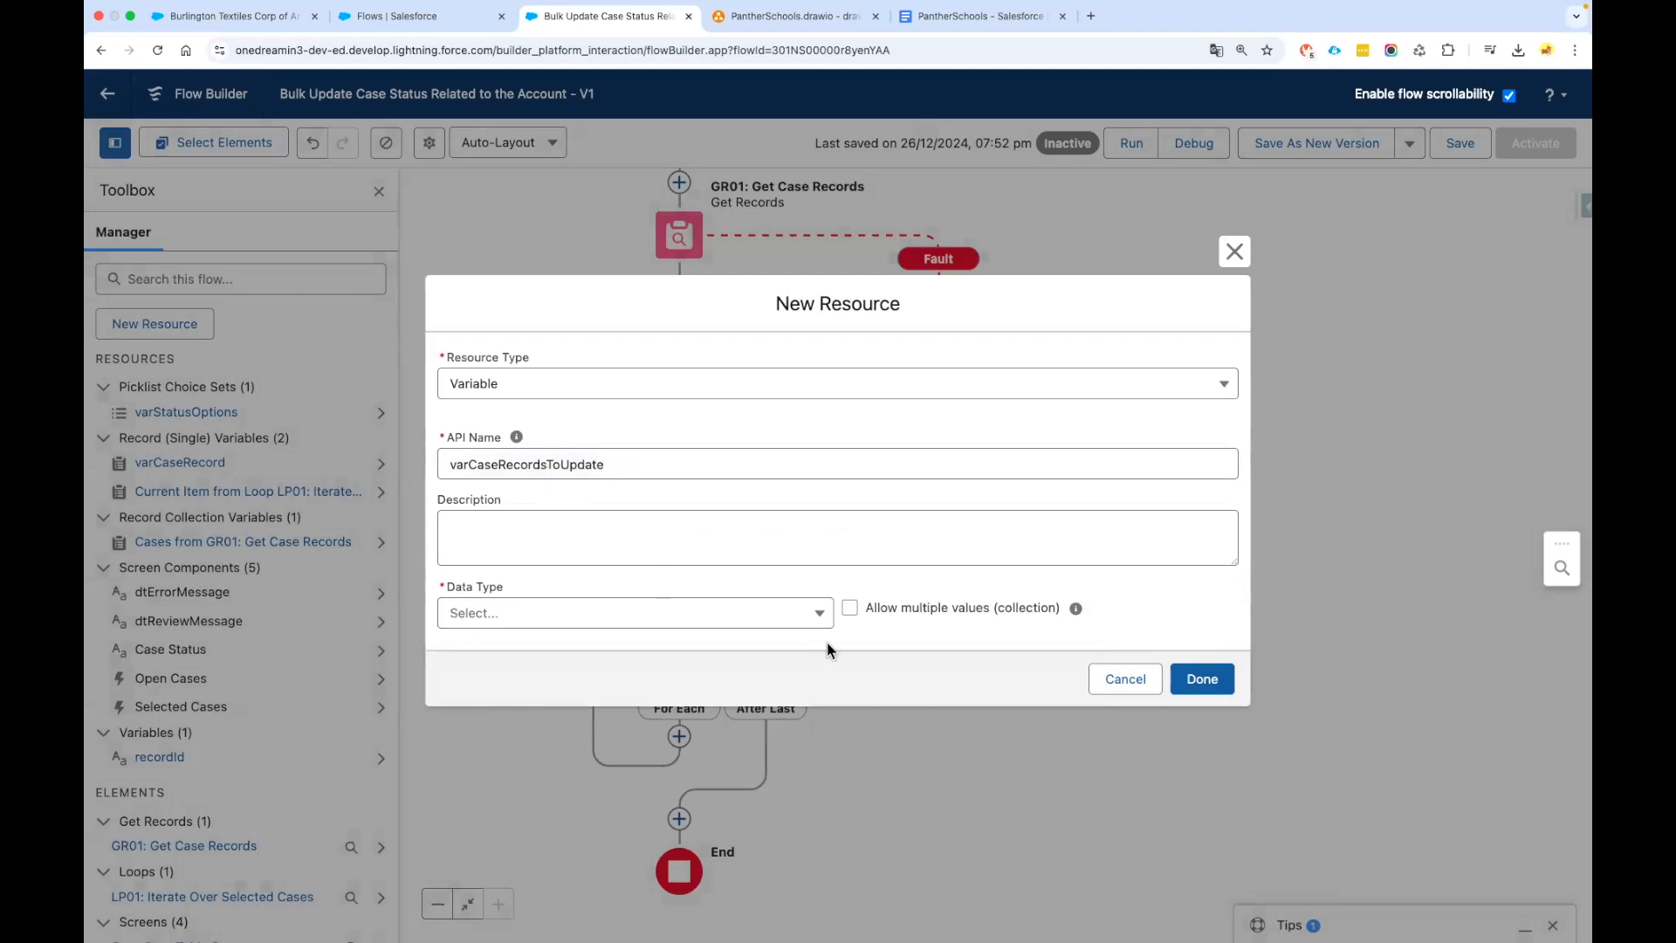
# Make varCaseRecordsToUpdate a collection of Case records by allowing multiple values with the Record data type, and save it
pyautogui.click(851, 610)
pyautogui.click(515, 616)
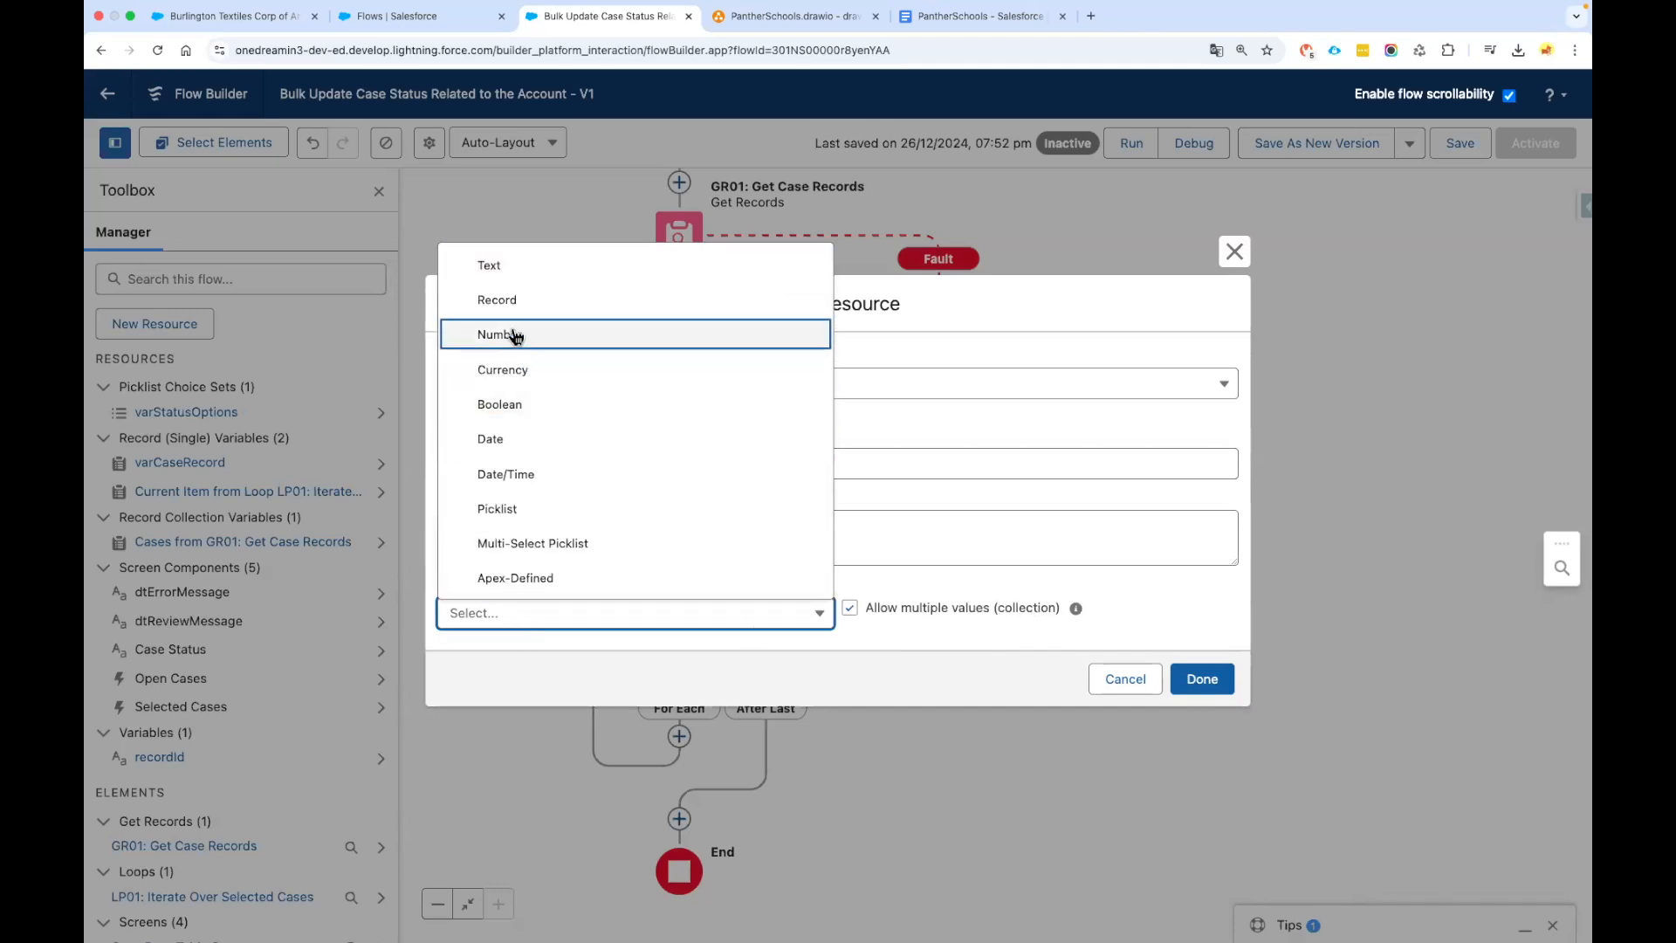
pyautogui.click(506, 298)
pyautogui.click(528, 614)
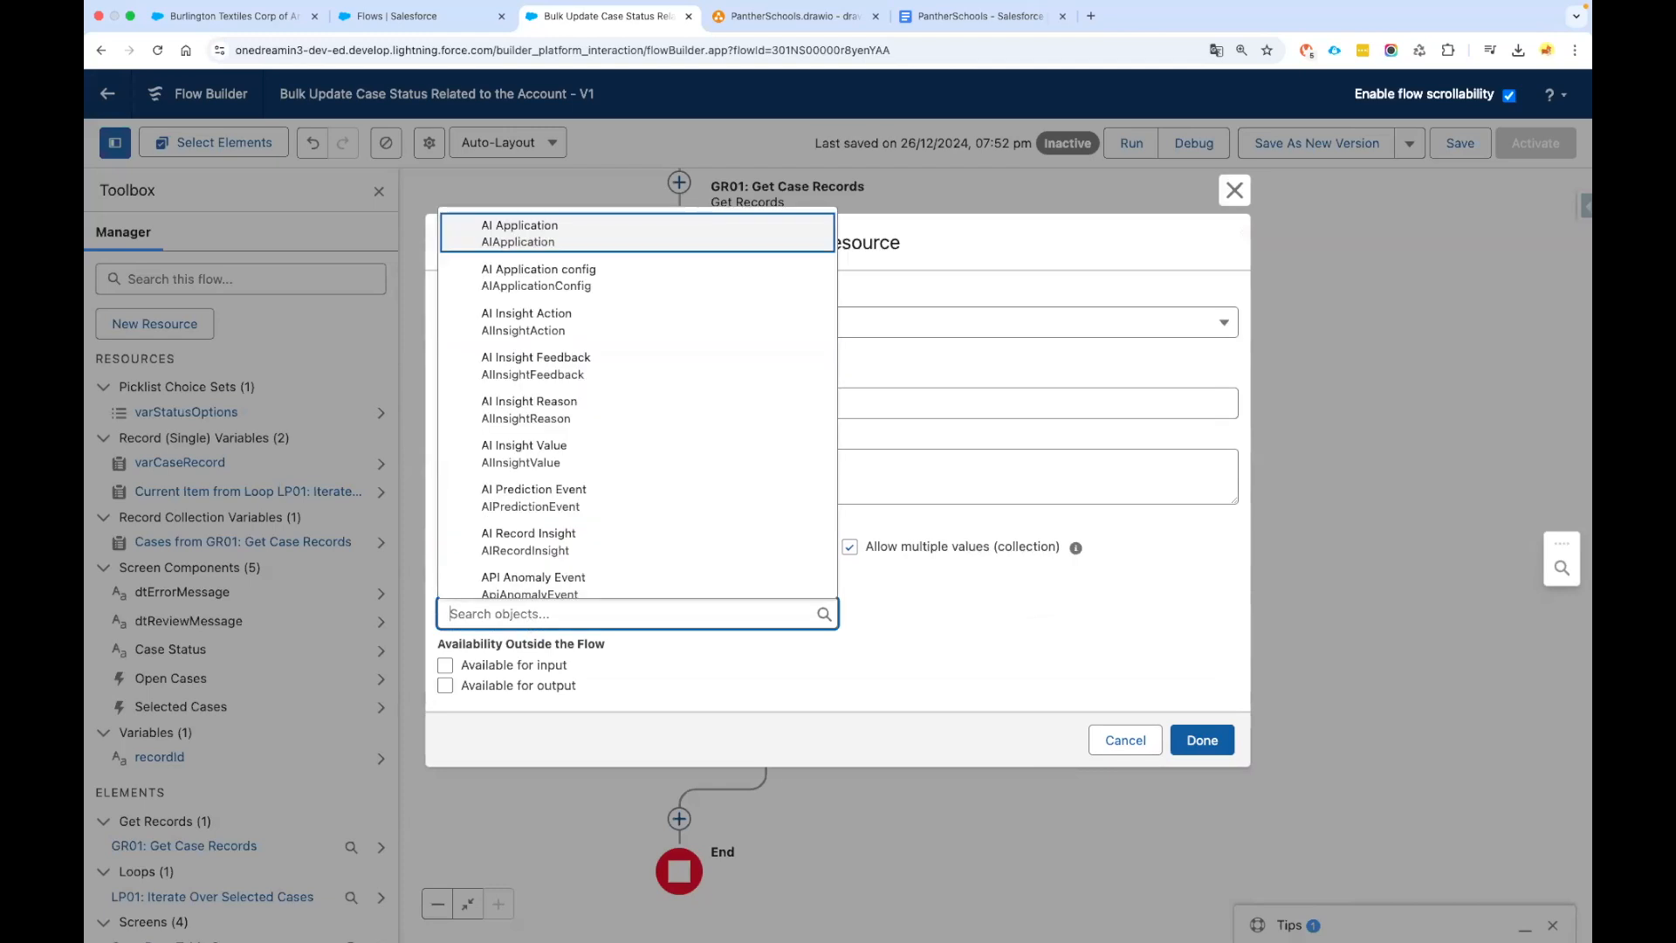
pyautogui.write('Case')
pyautogui.click(698, 710)
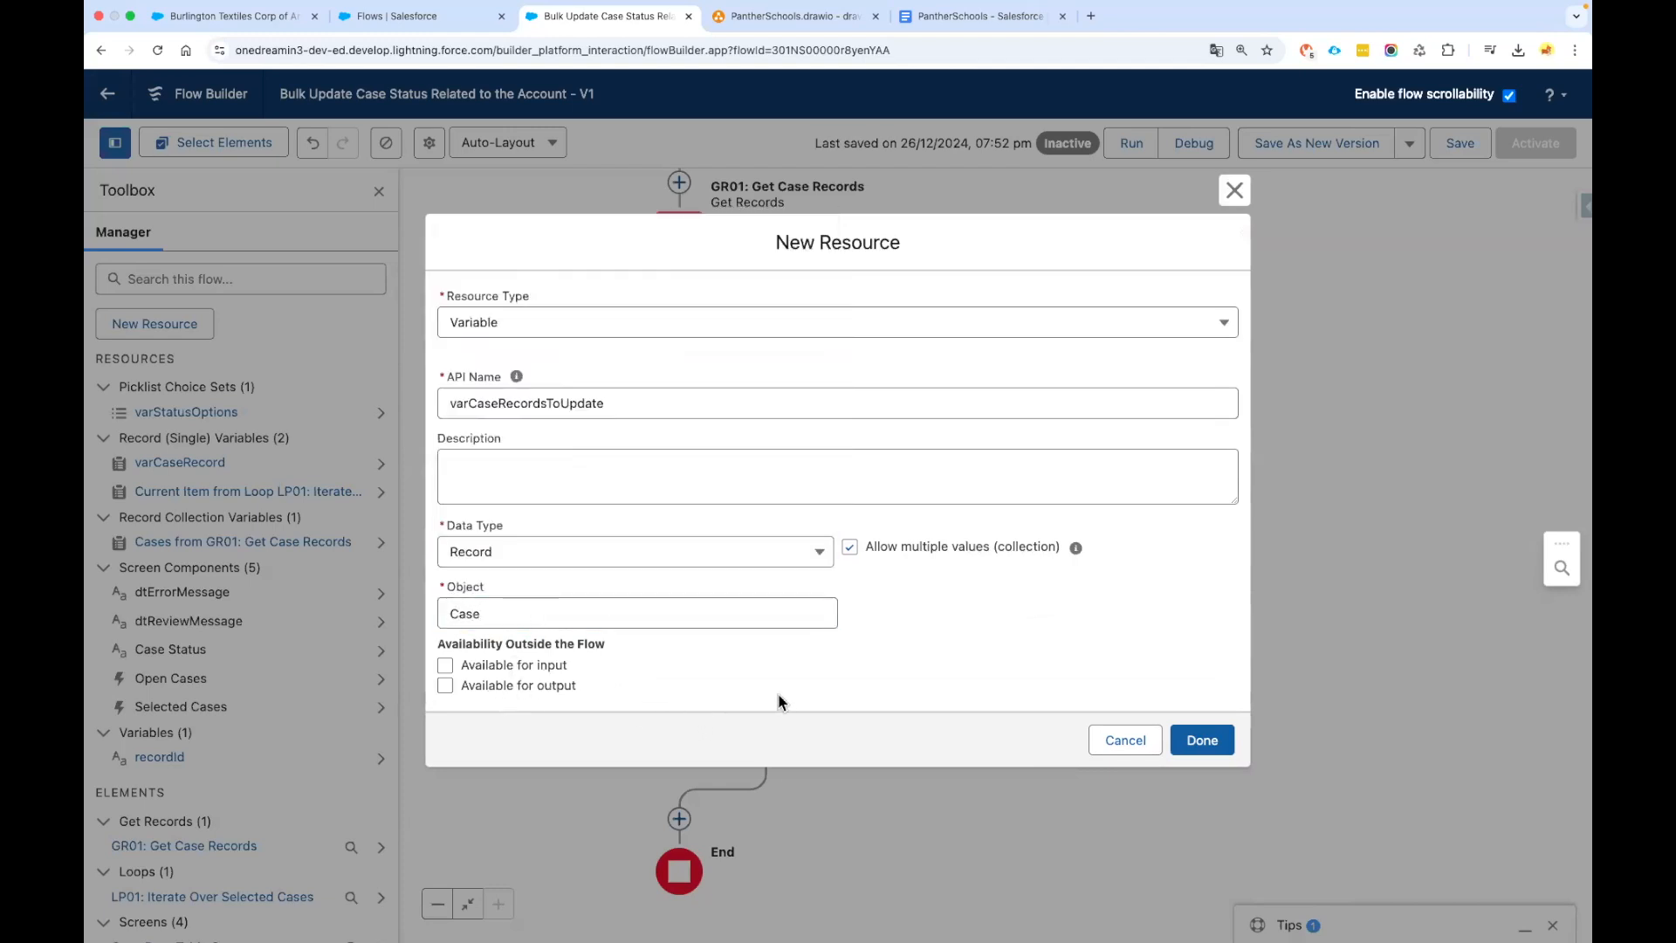
pyautogui.click(1201, 740)
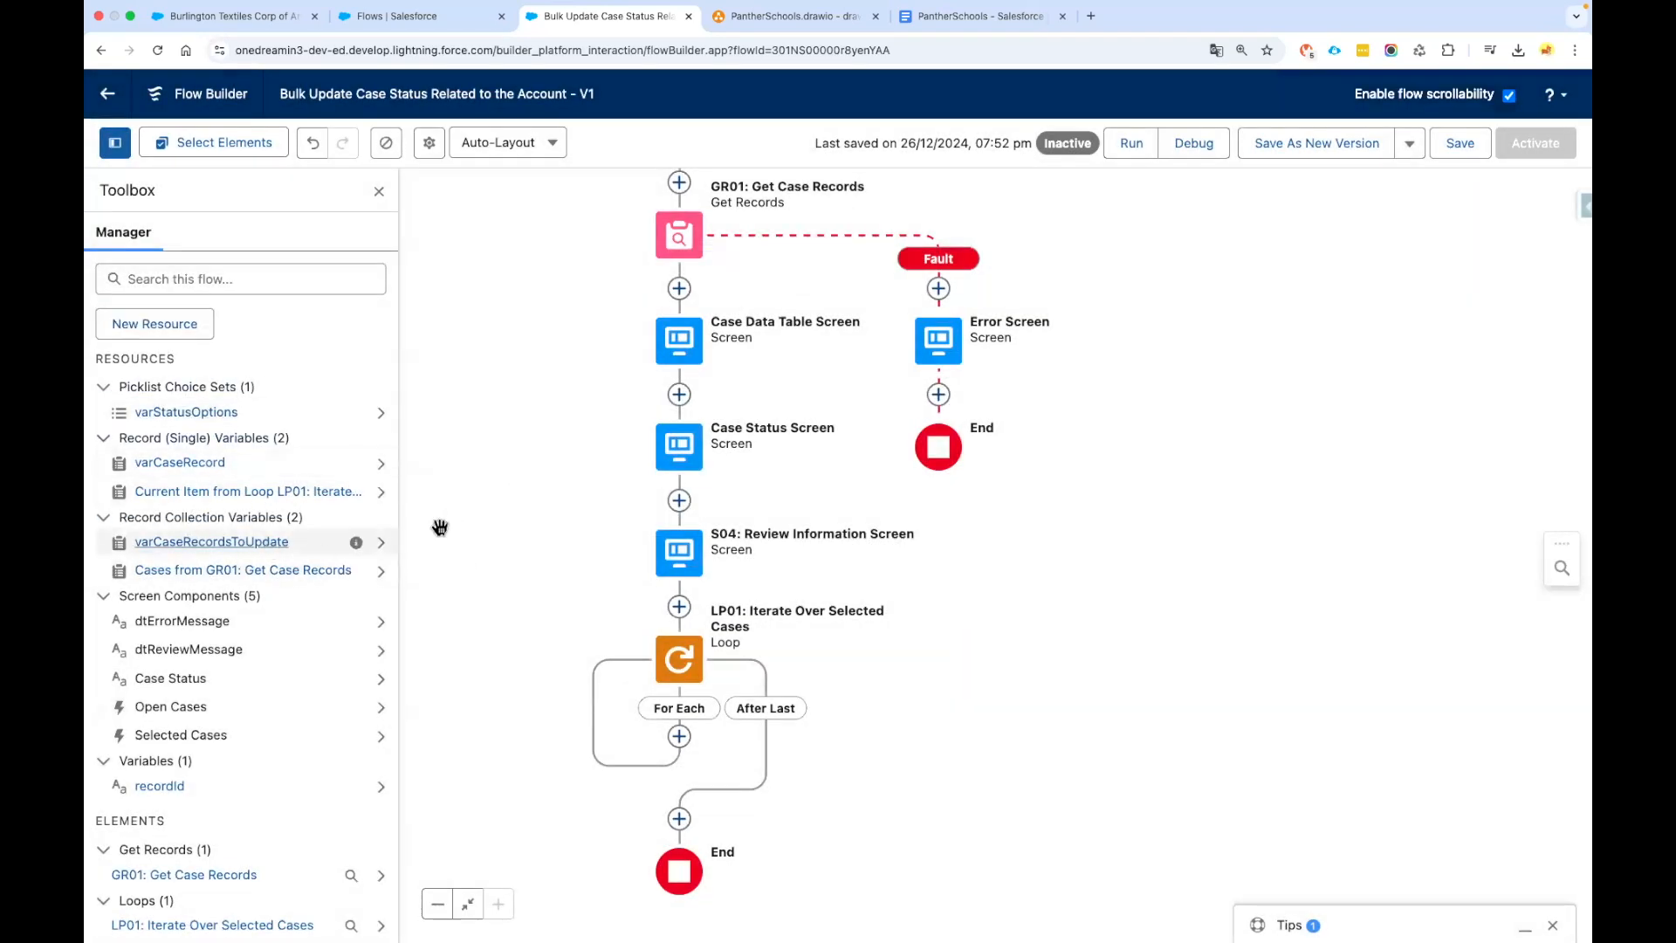
# Add an Assignment element in the loop's For Each path and label it "AS01: Change the Case Status"
pyautogui.moveTo(902, 684); pyautogui.dragTo(883, 552)
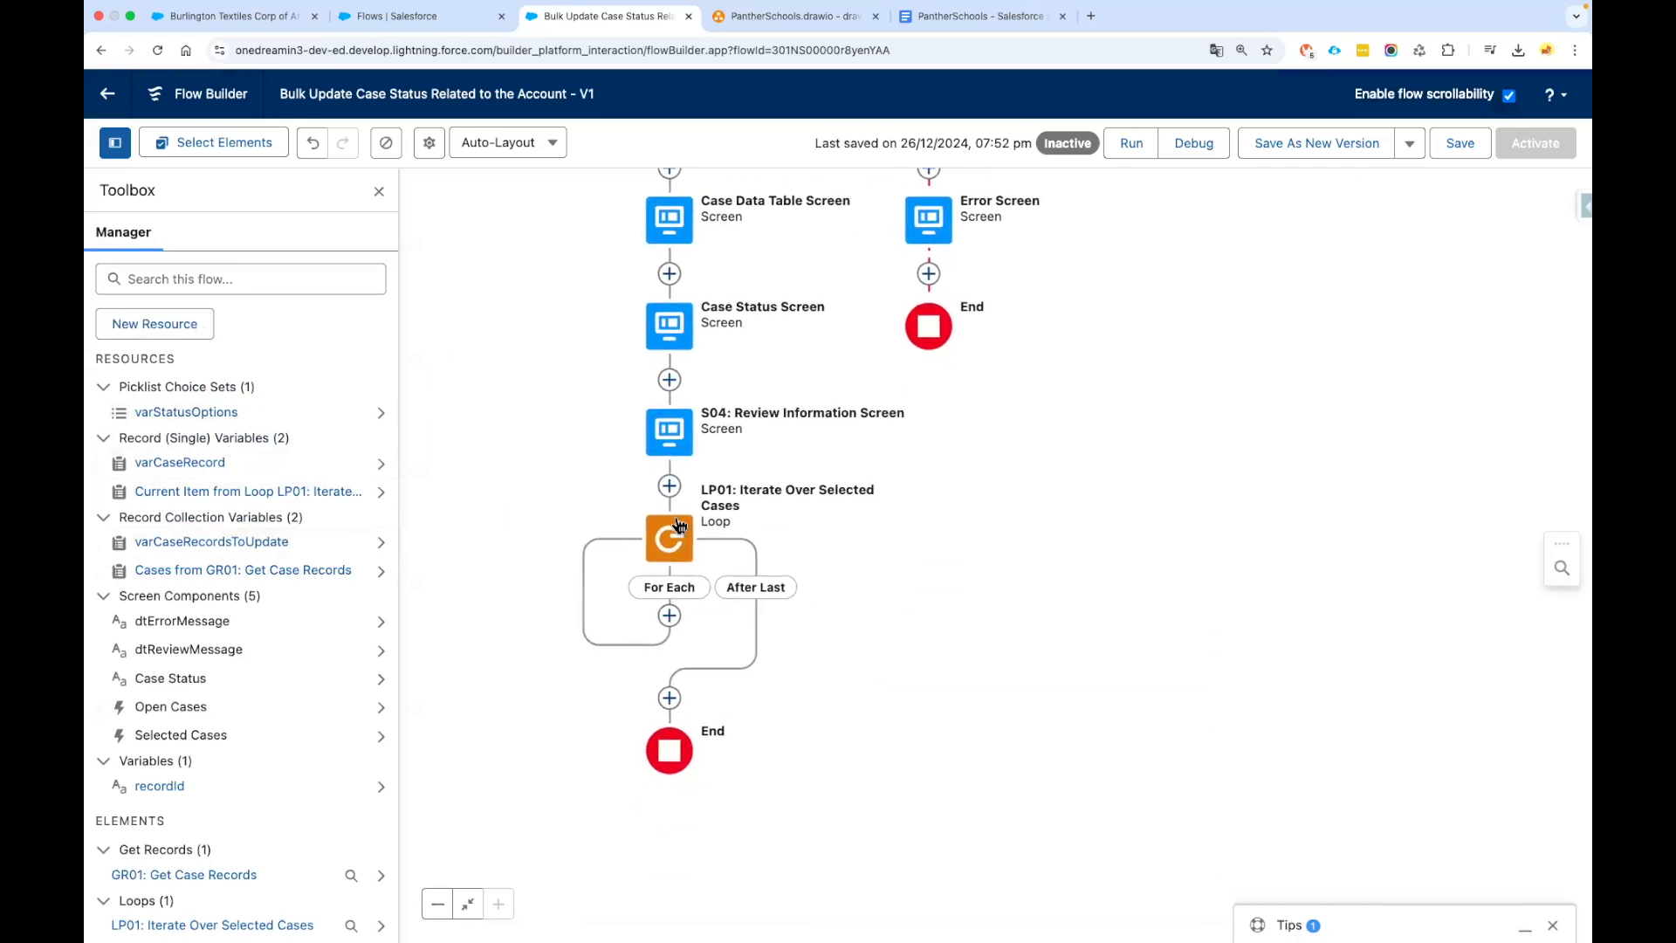
pyautogui.click(669, 618)
pyautogui.write('Ass')
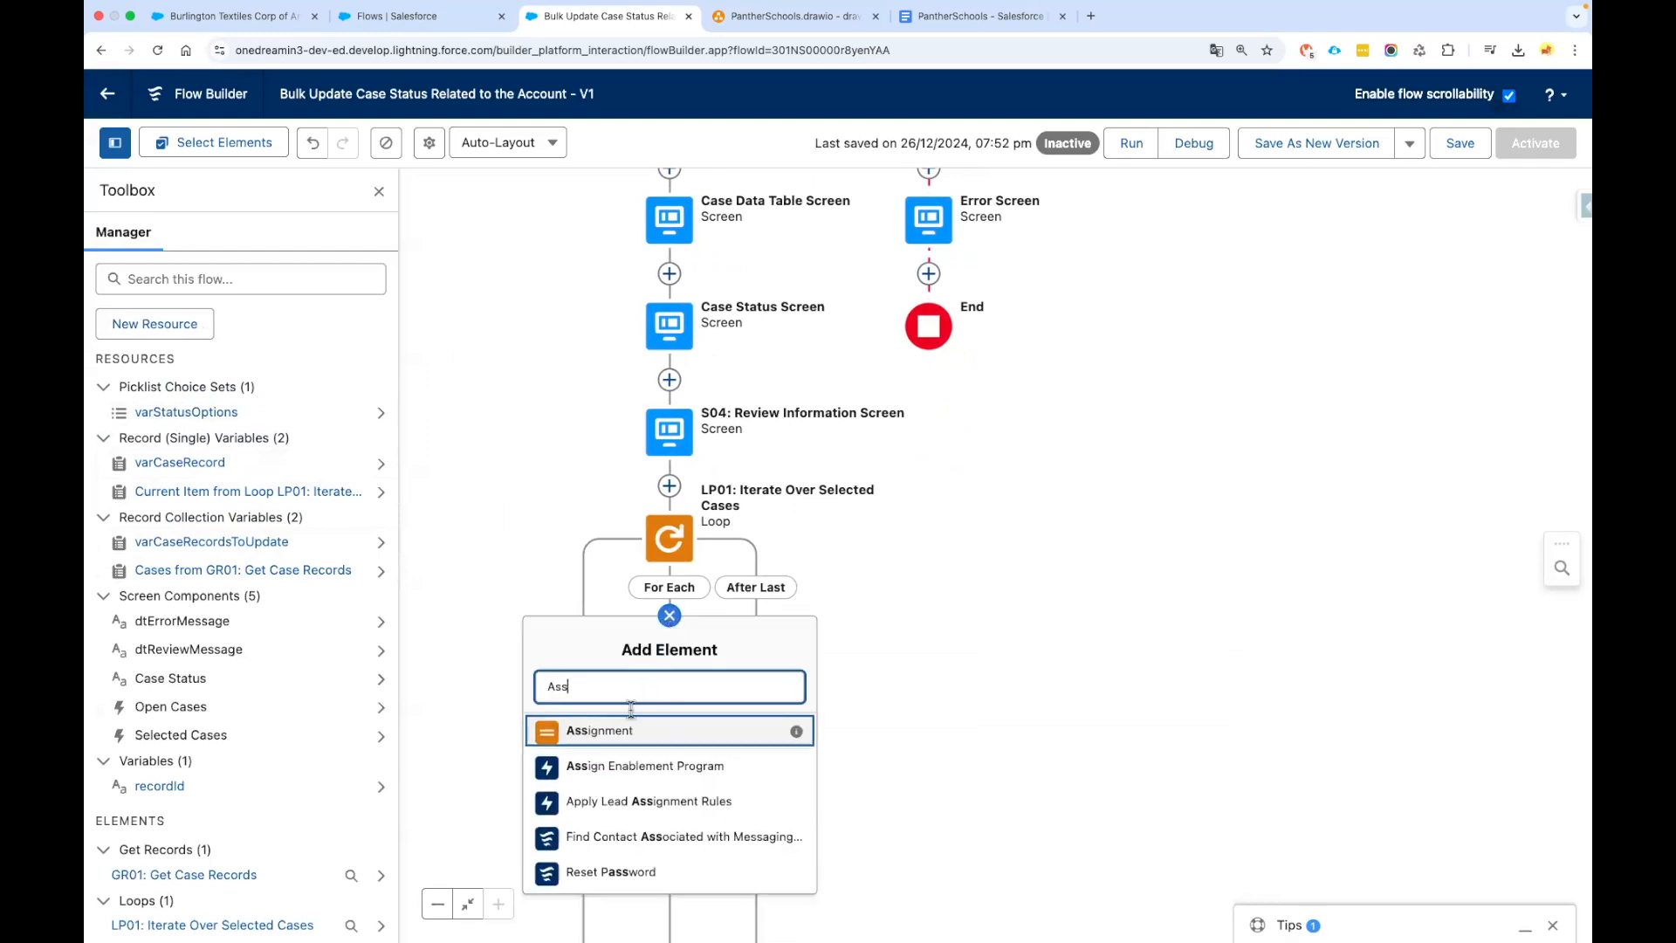
pyautogui.press('Return')
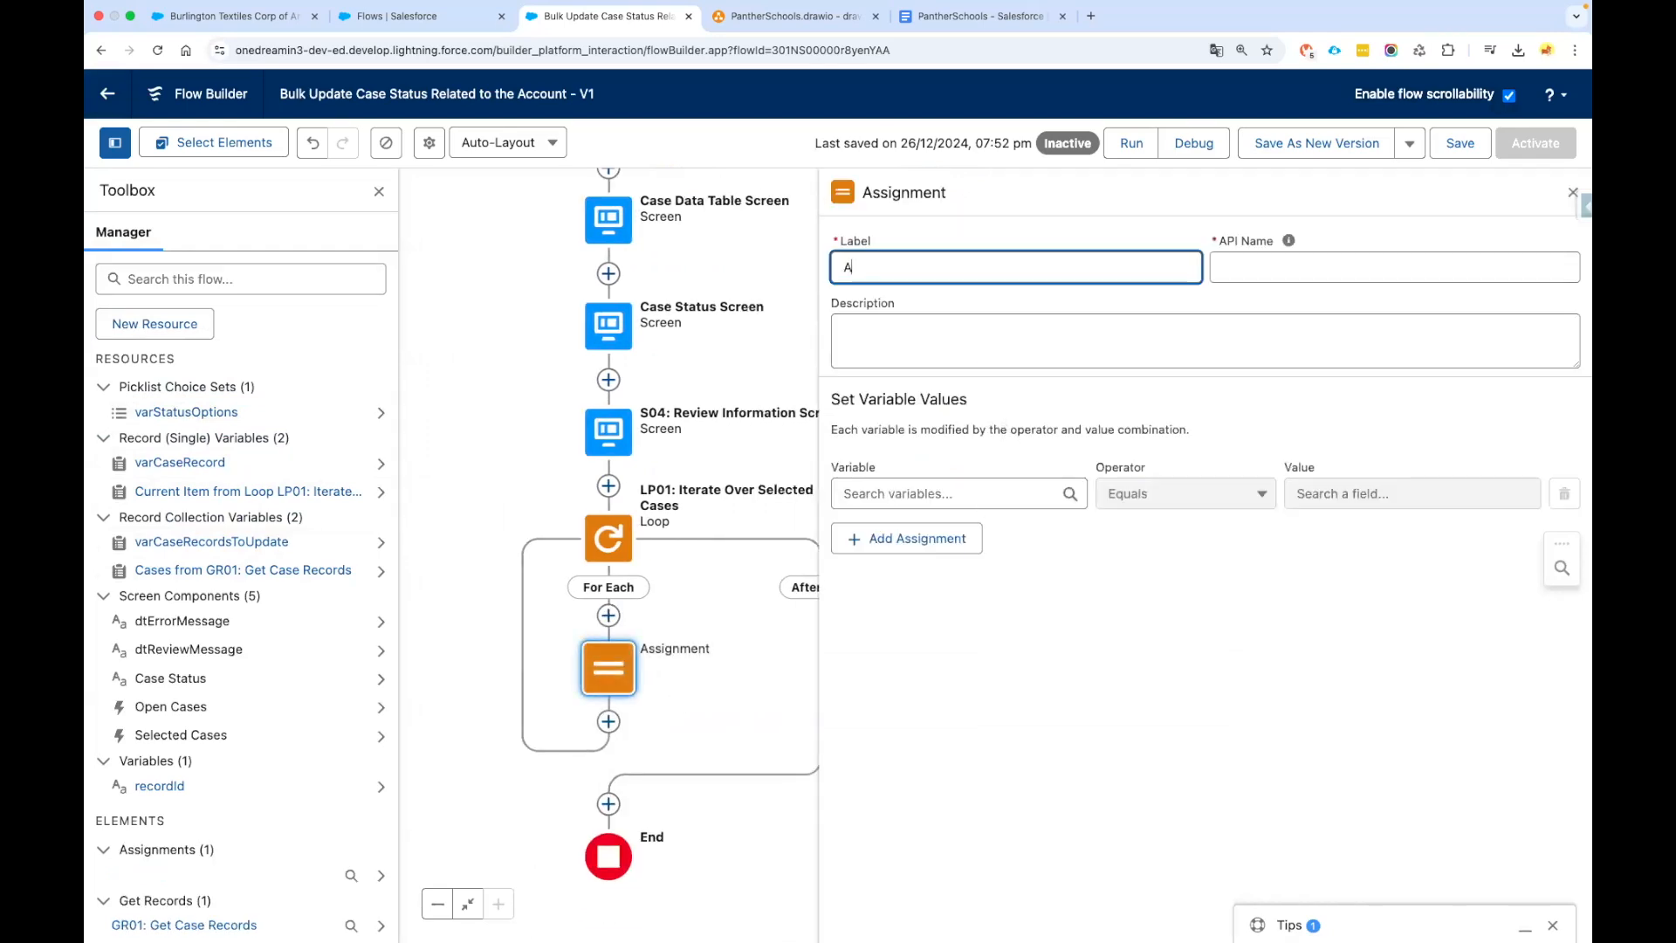
pyautogui.write('AS01: Chang')
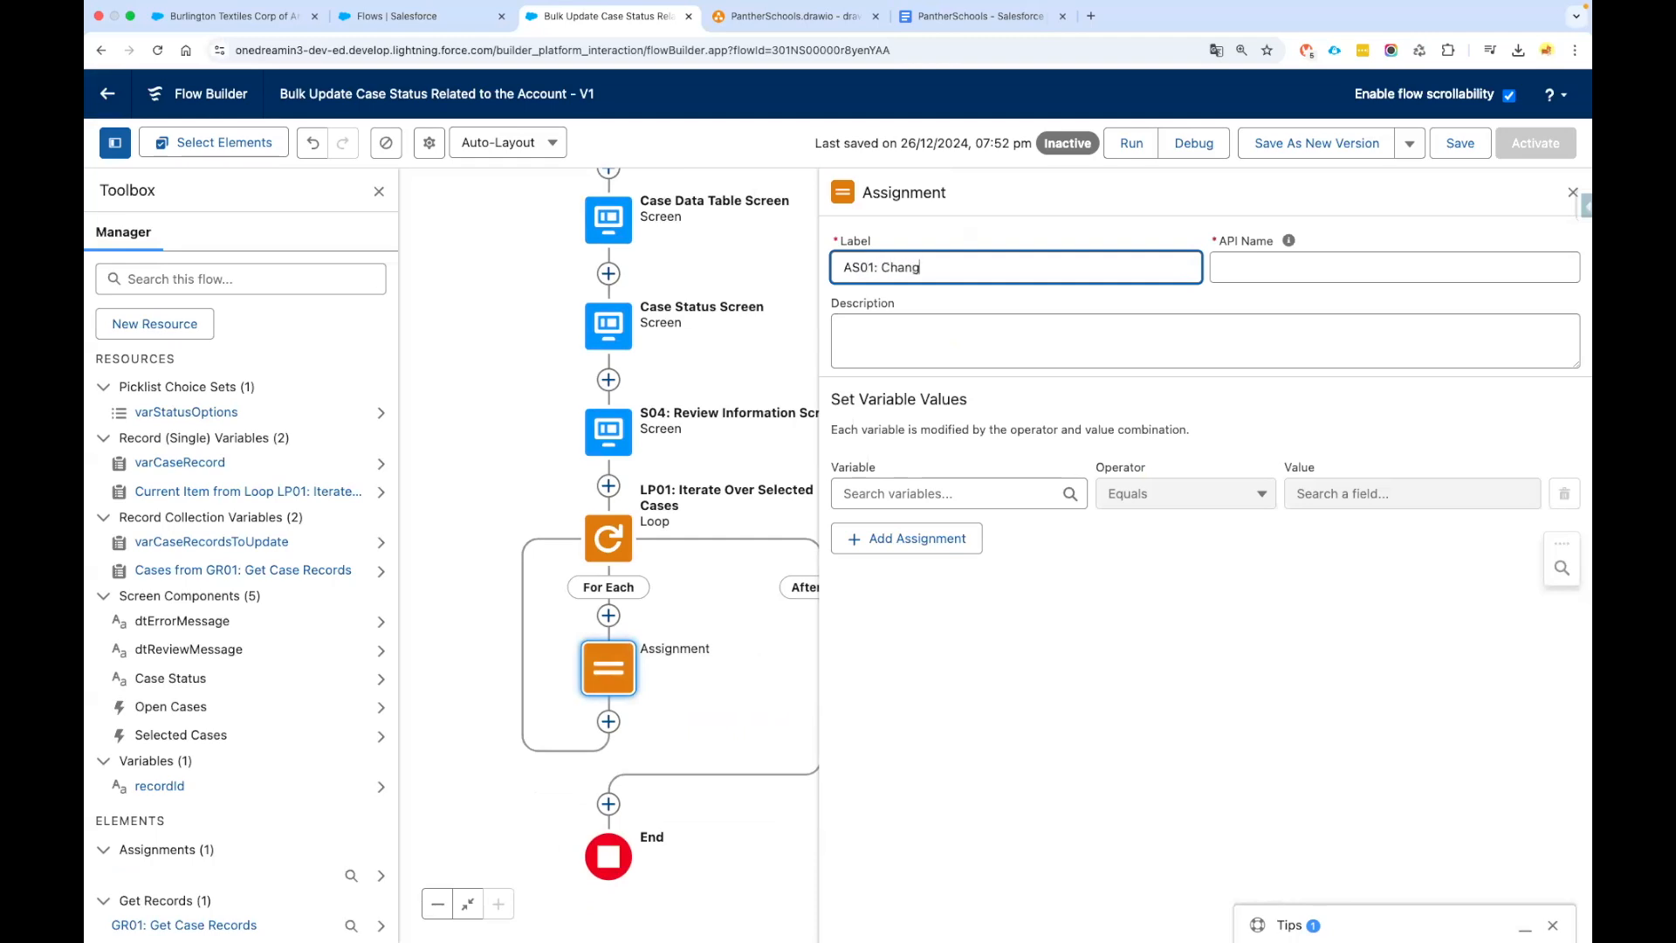
pyautogui.write('e the Case Status')
pyautogui.press('Tab')
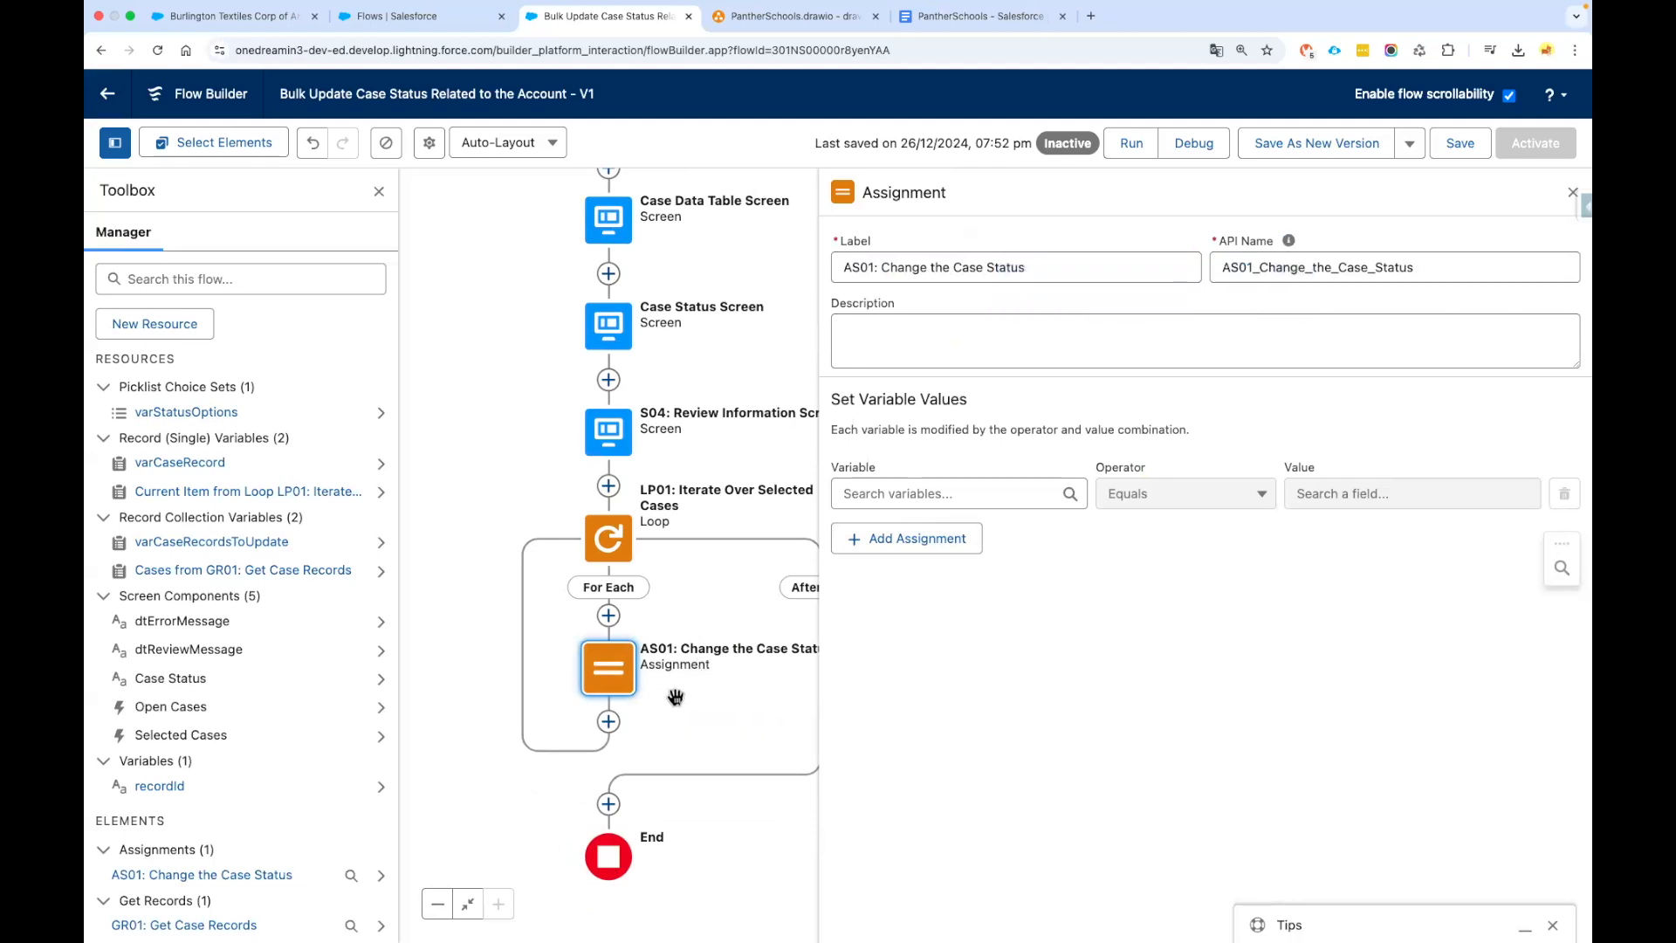
# Choose the Status field of varCaseRecord as the first variable to set in the AS01 assignment
pyautogui.tripleClick(968, 399)
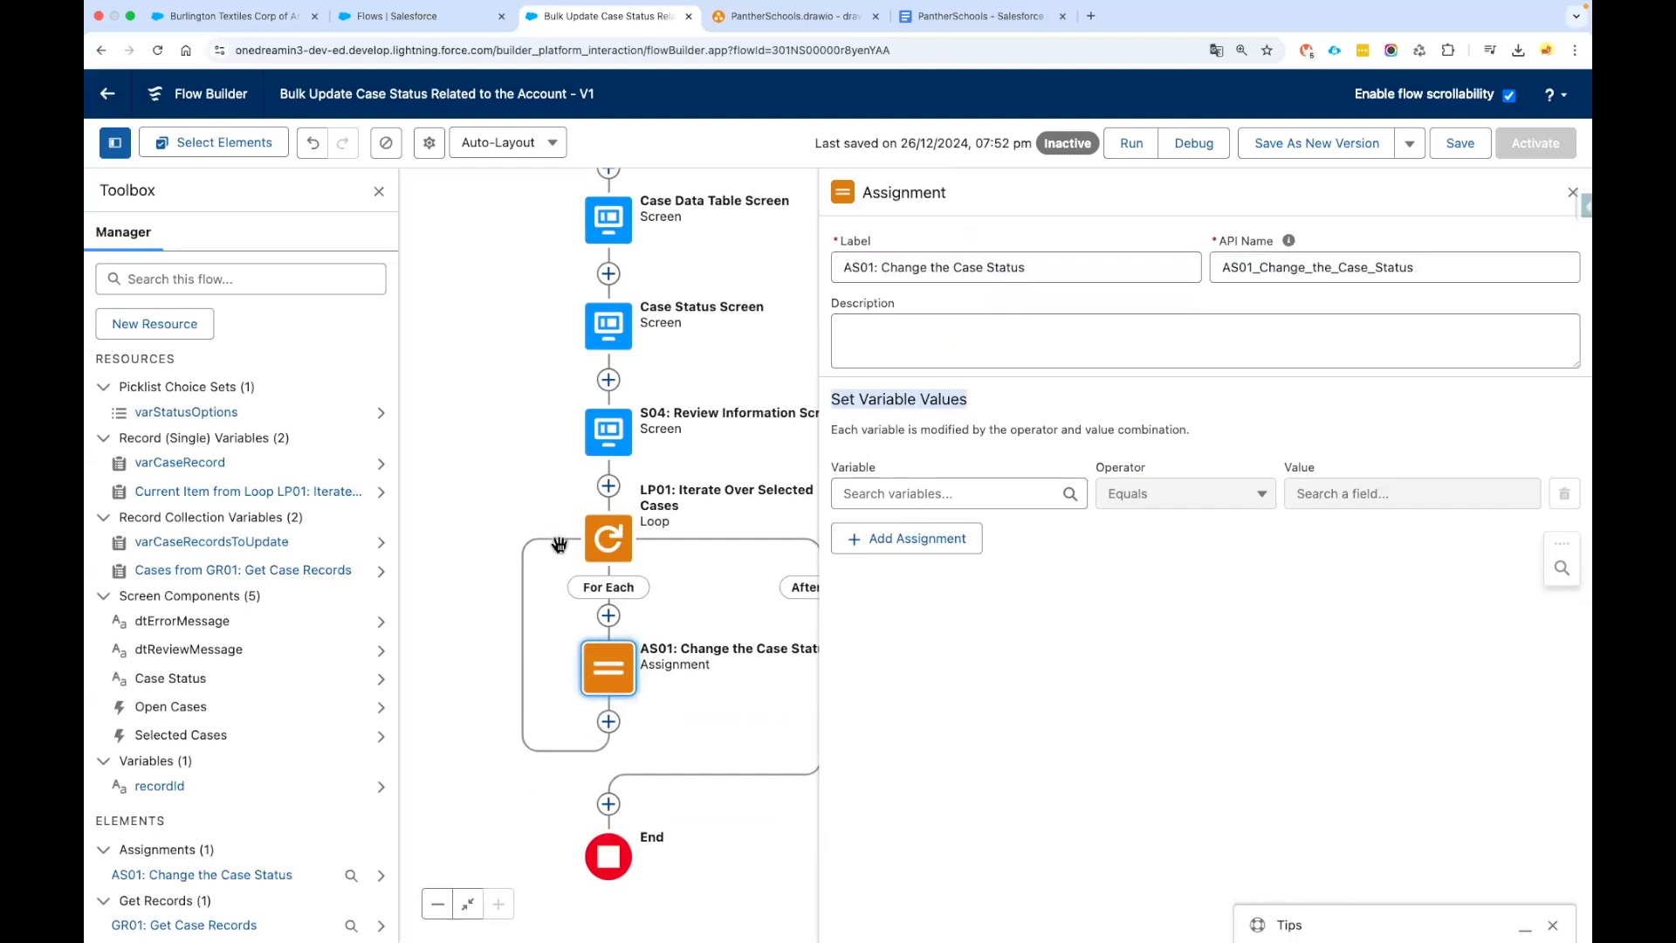
pyautogui.hscroll(2, 593, 611)
pyautogui.scroll(-2, 574, 602)
pyautogui.hscroll(-2, 599, 468)
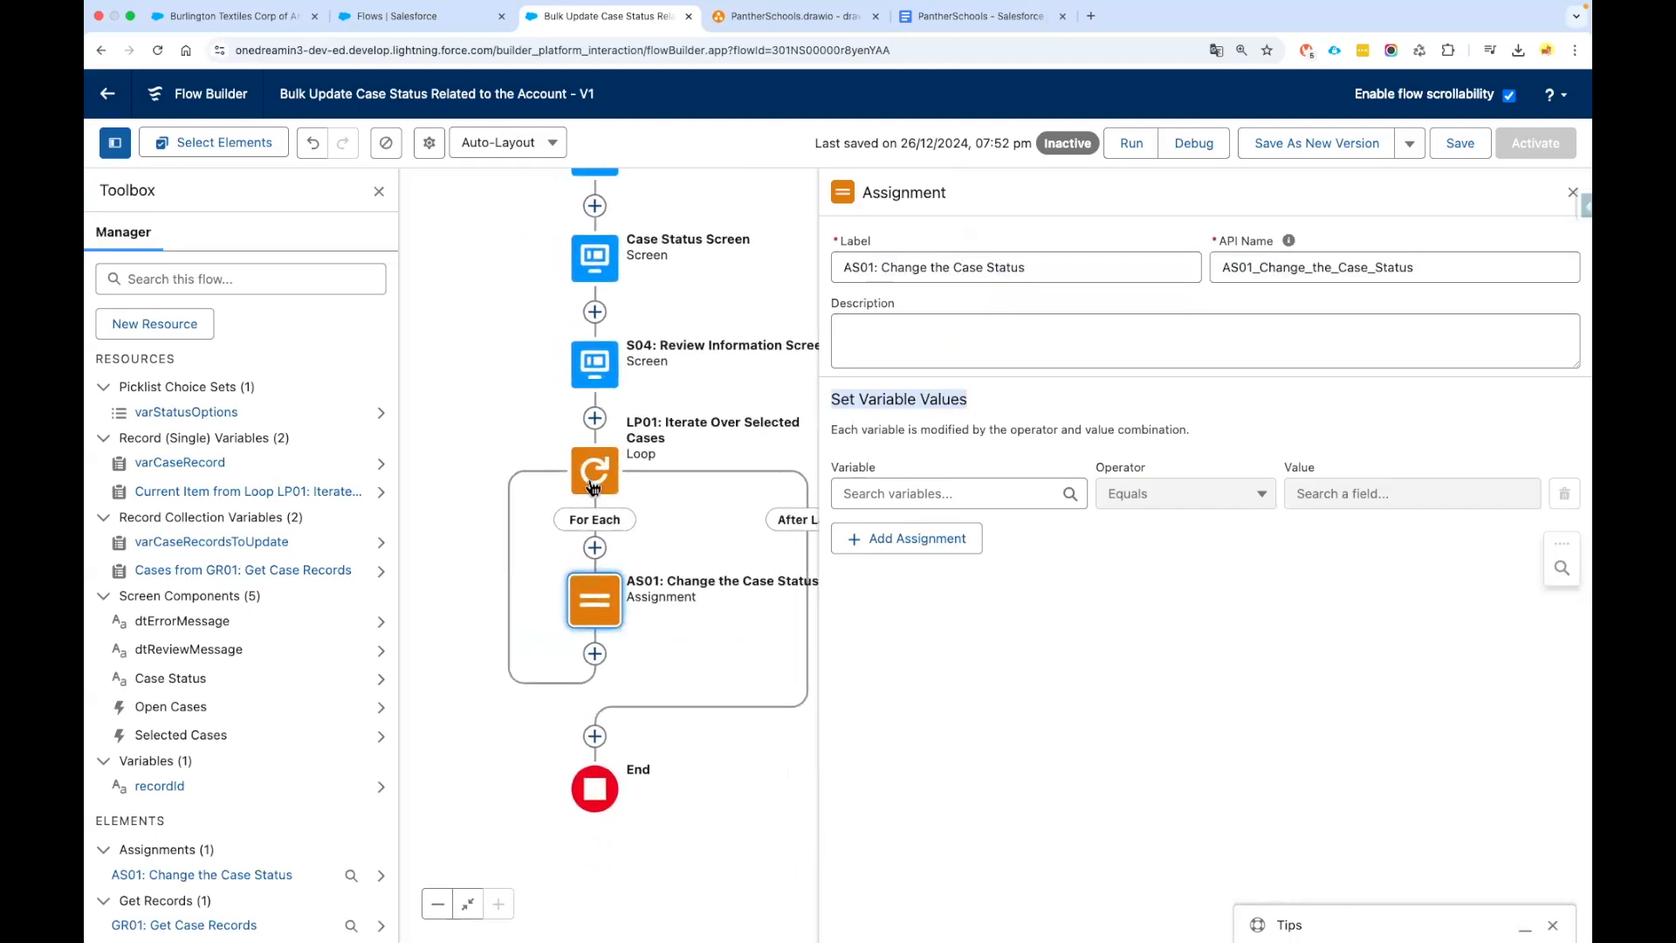
pyautogui.click(876, 494)
pyautogui.write('Var')
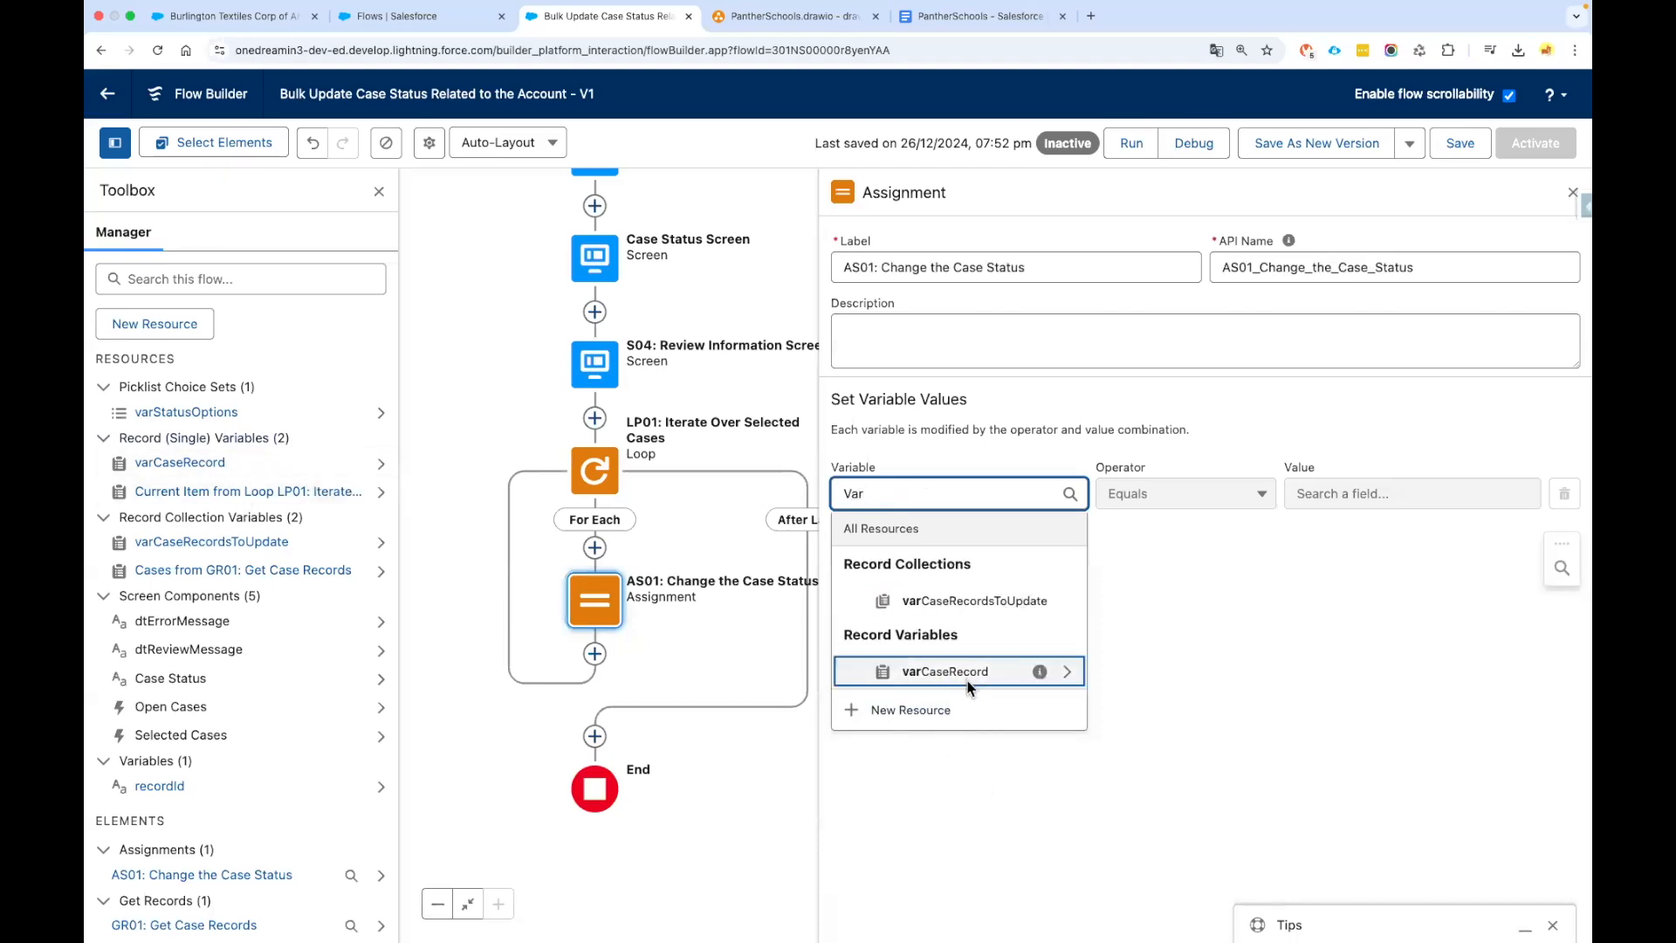
pyautogui.click(1065, 672)
pyautogui.write('Stat')
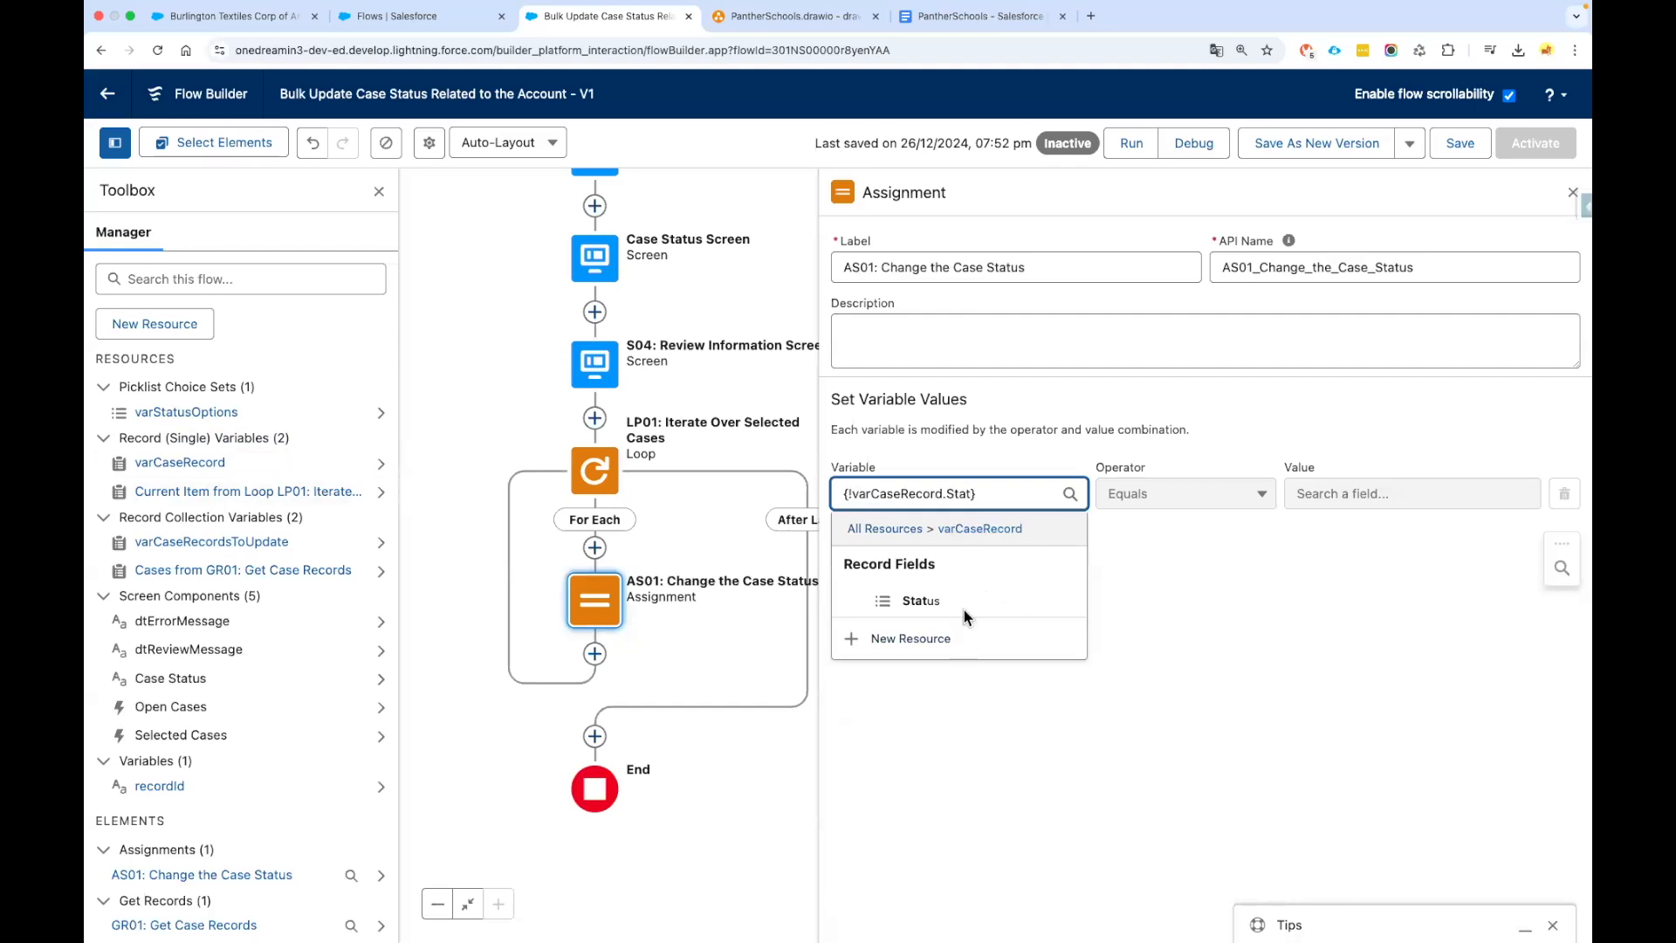
pyautogui.click(1048, 606)
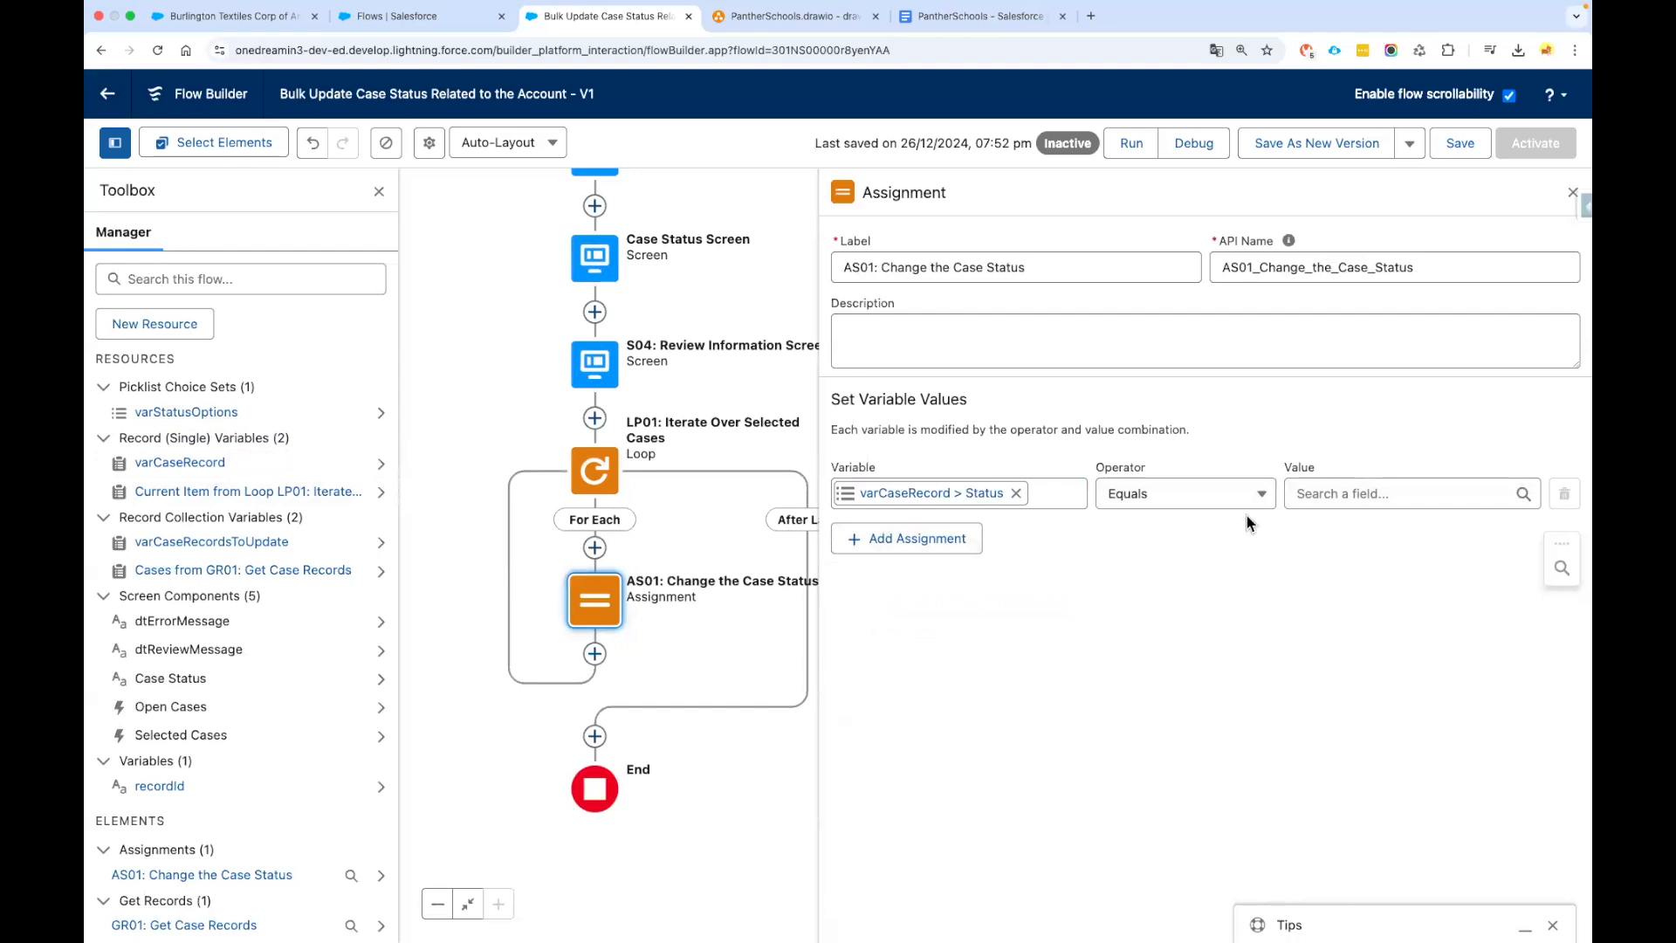
# Set the value for varCaseRecord's Status to the Case Status component from the Case Status Screen
pyautogui.click(1345, 493)
pyautogui.scroll(-2, 1418, 716)
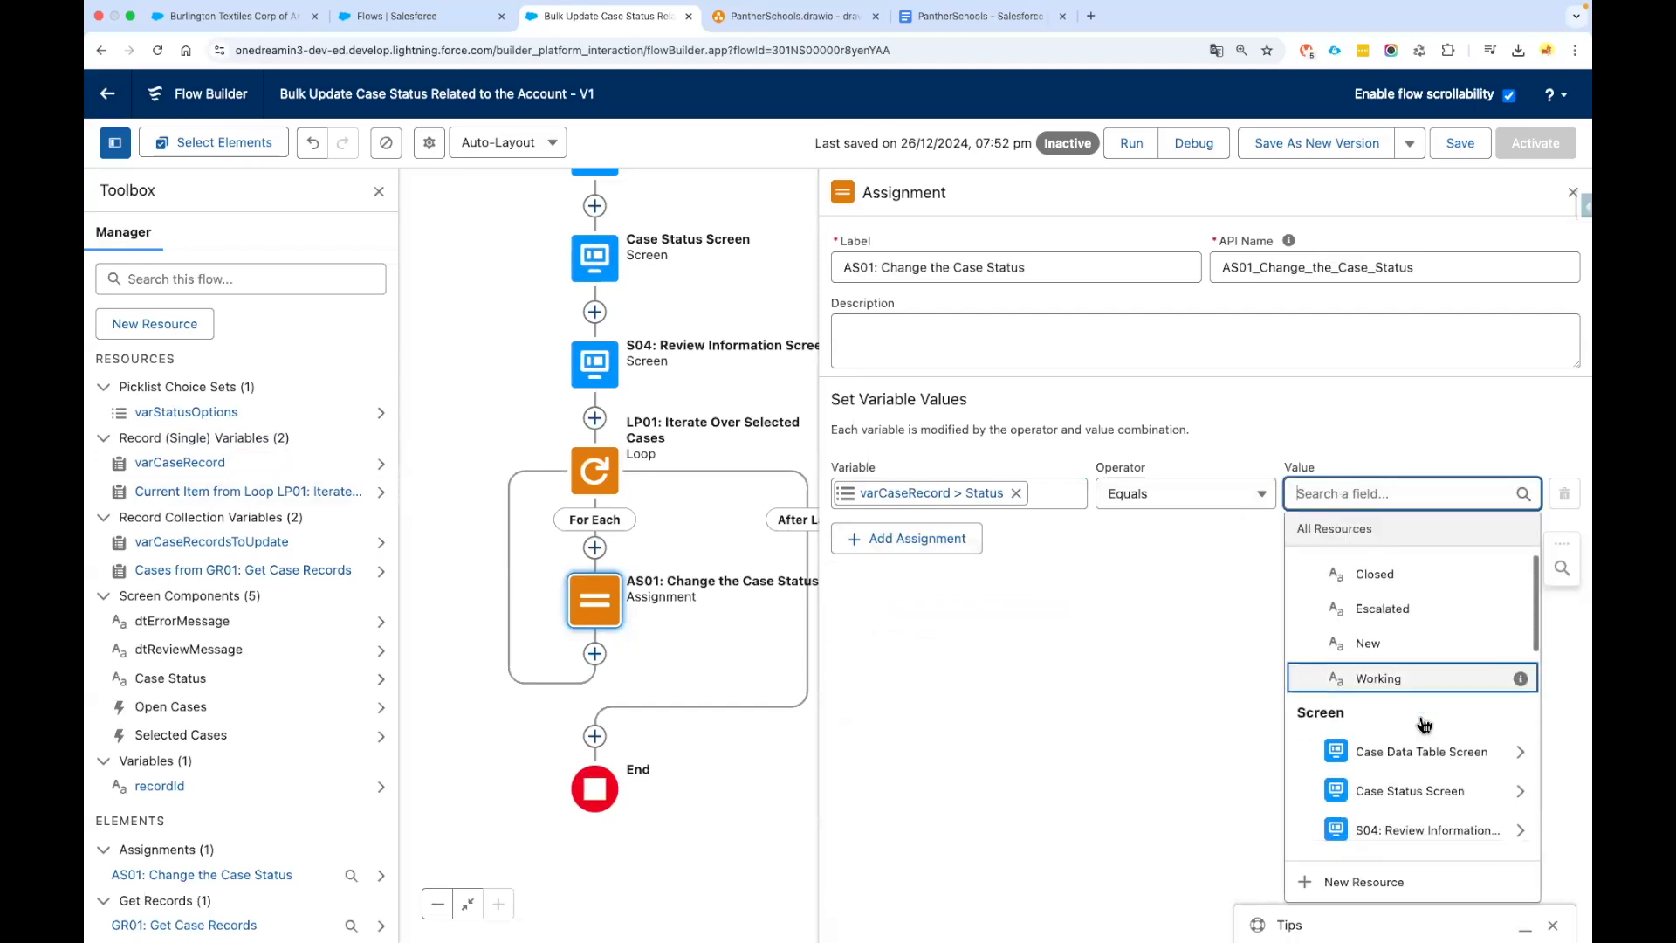
pyautogui.click(1406, 765)
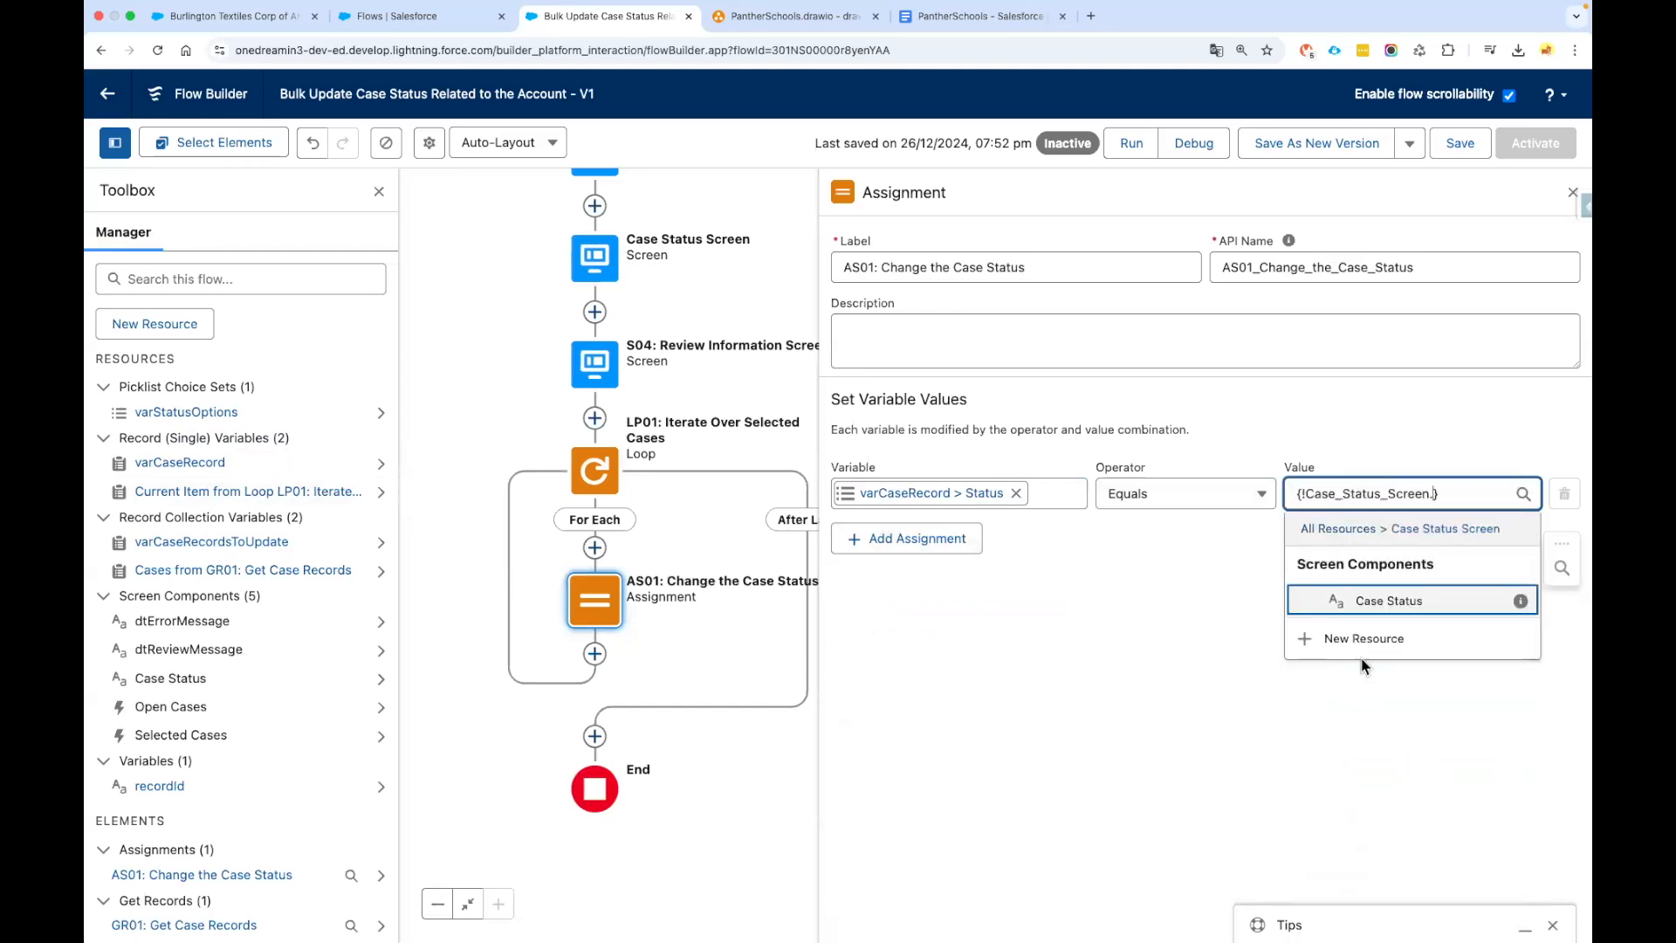
pyautogui.click(1414, 603)
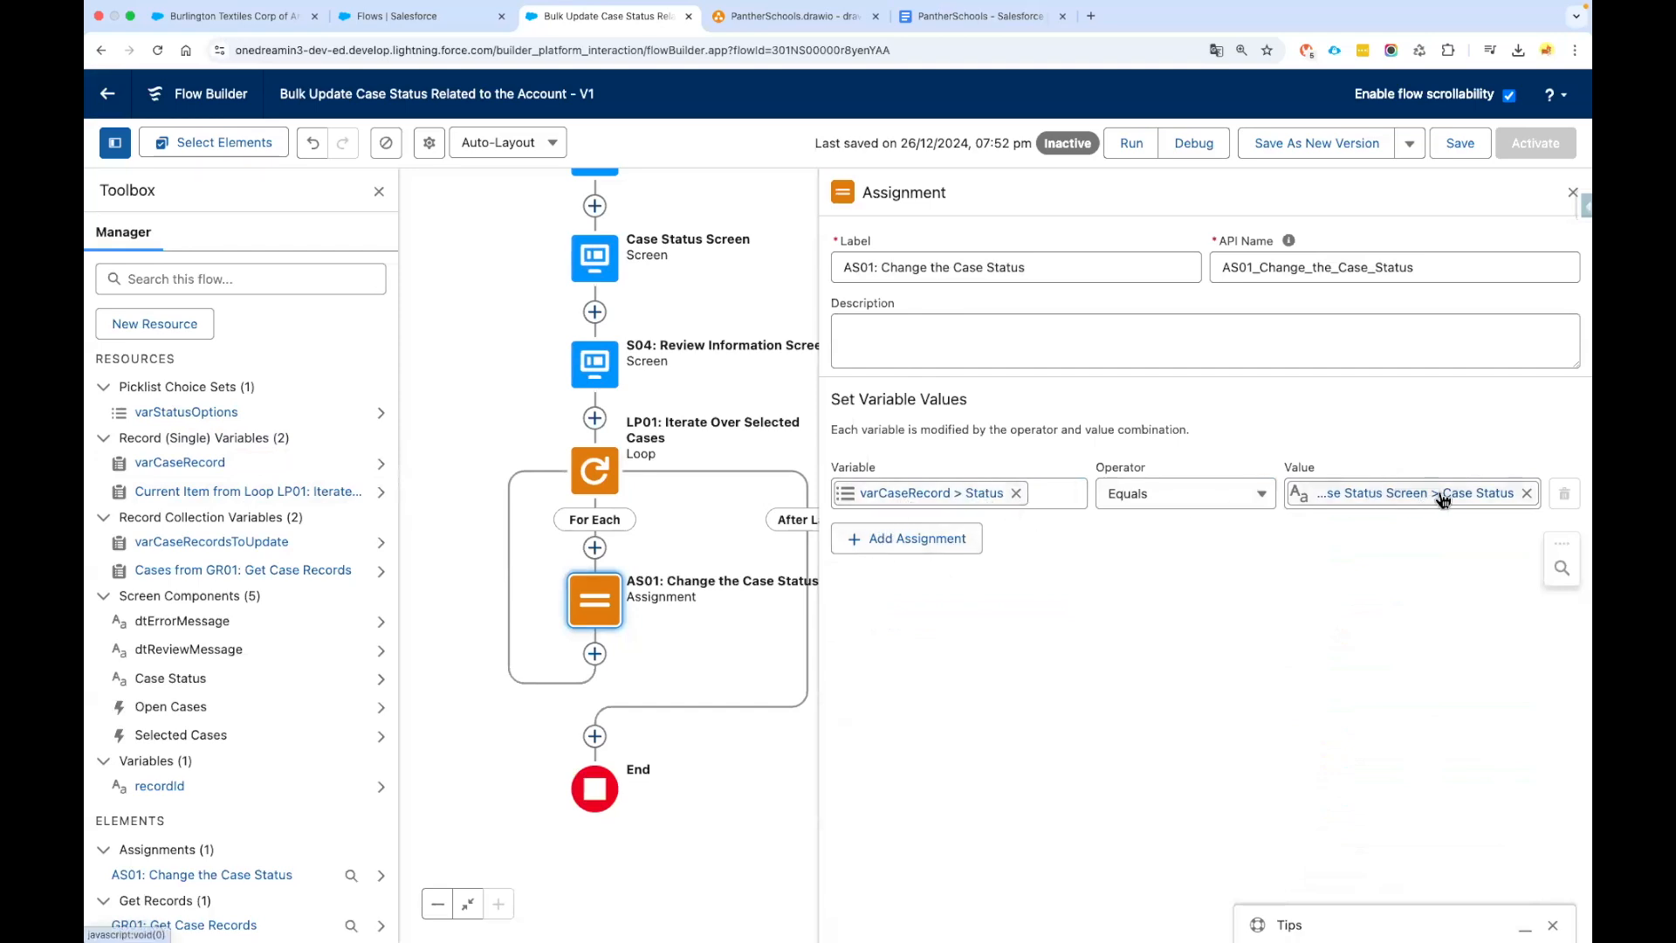
# Add a second assignment row to AS01 with the Case ID field of varCaseRecord as its variable
pyautogui.scroll(1, 681, 347)
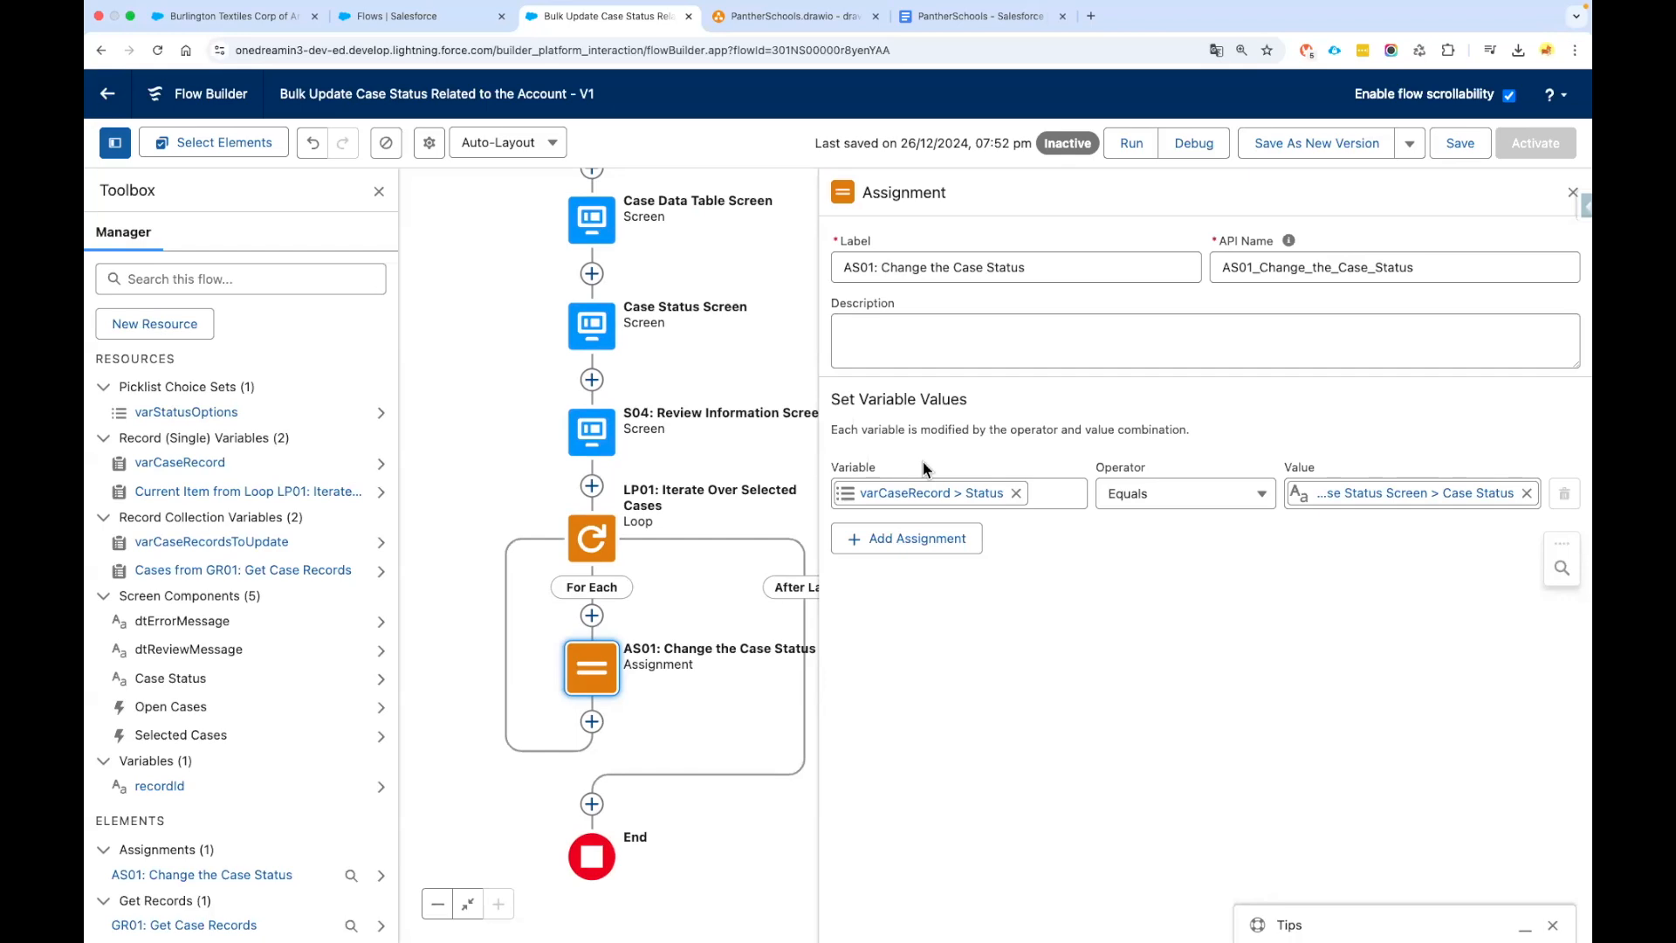
pyautogui.click(926, 555)
pyautogui.click(911, 559)
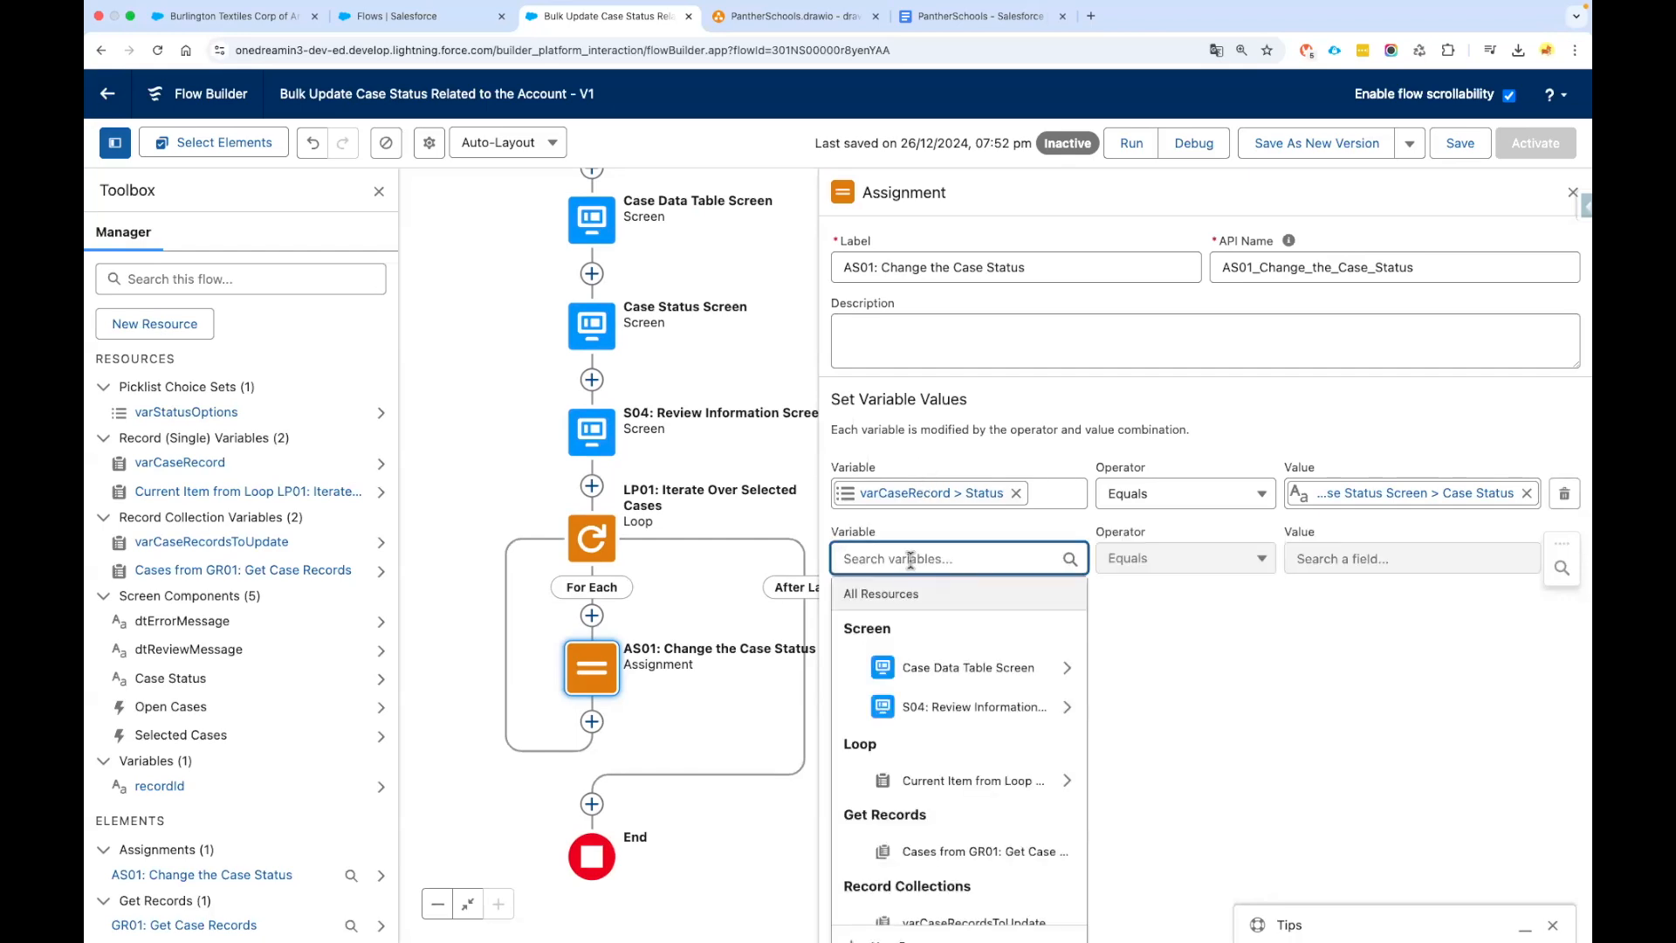
pyautogui.write('var')
pyautogui.click(992, 737)
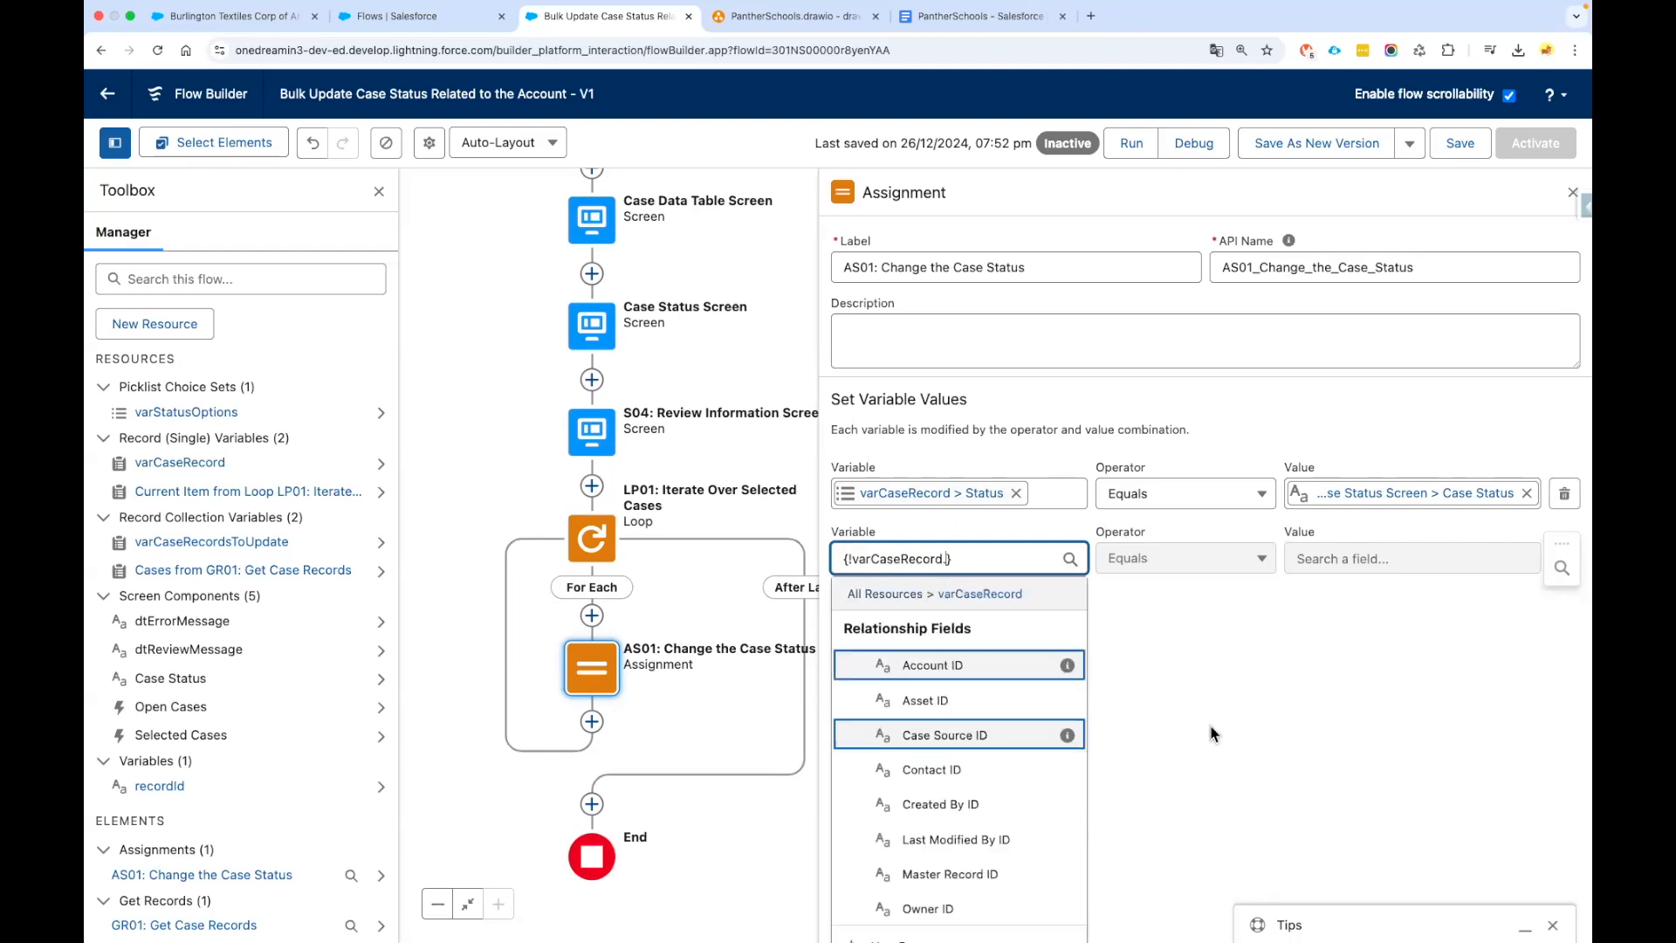
pyautogui.click(1166, 672)
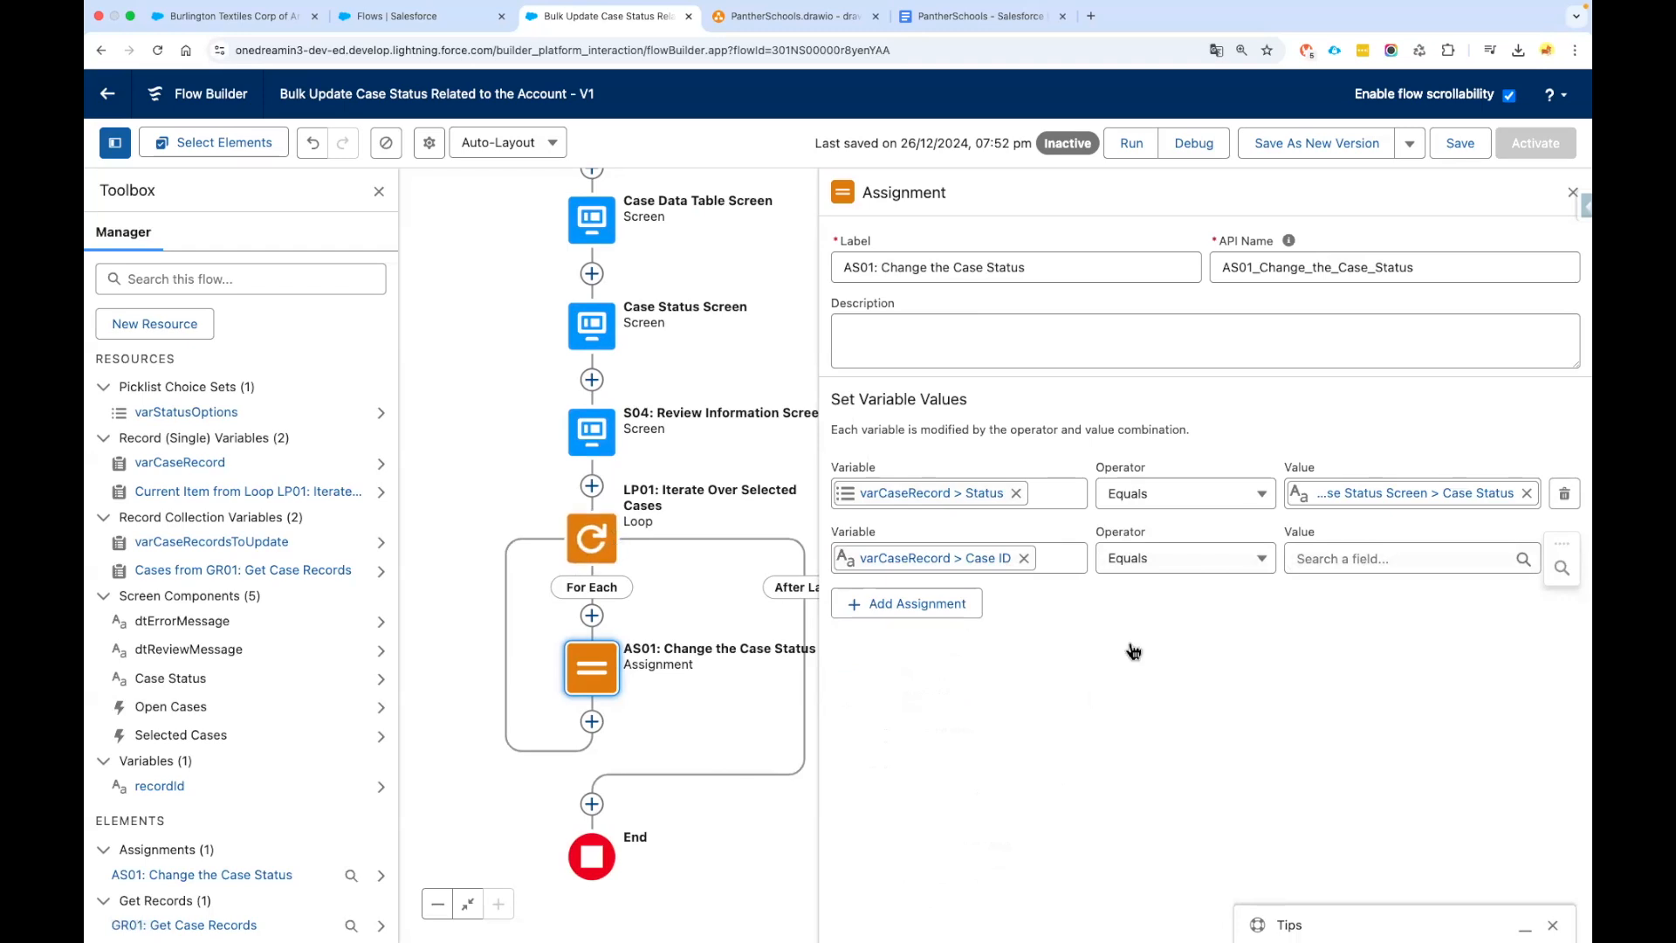
# Set the value for varCaseRecord's Case ID to the Case ID of the current item from loop LP01
pyautogui.click(1340, 559)
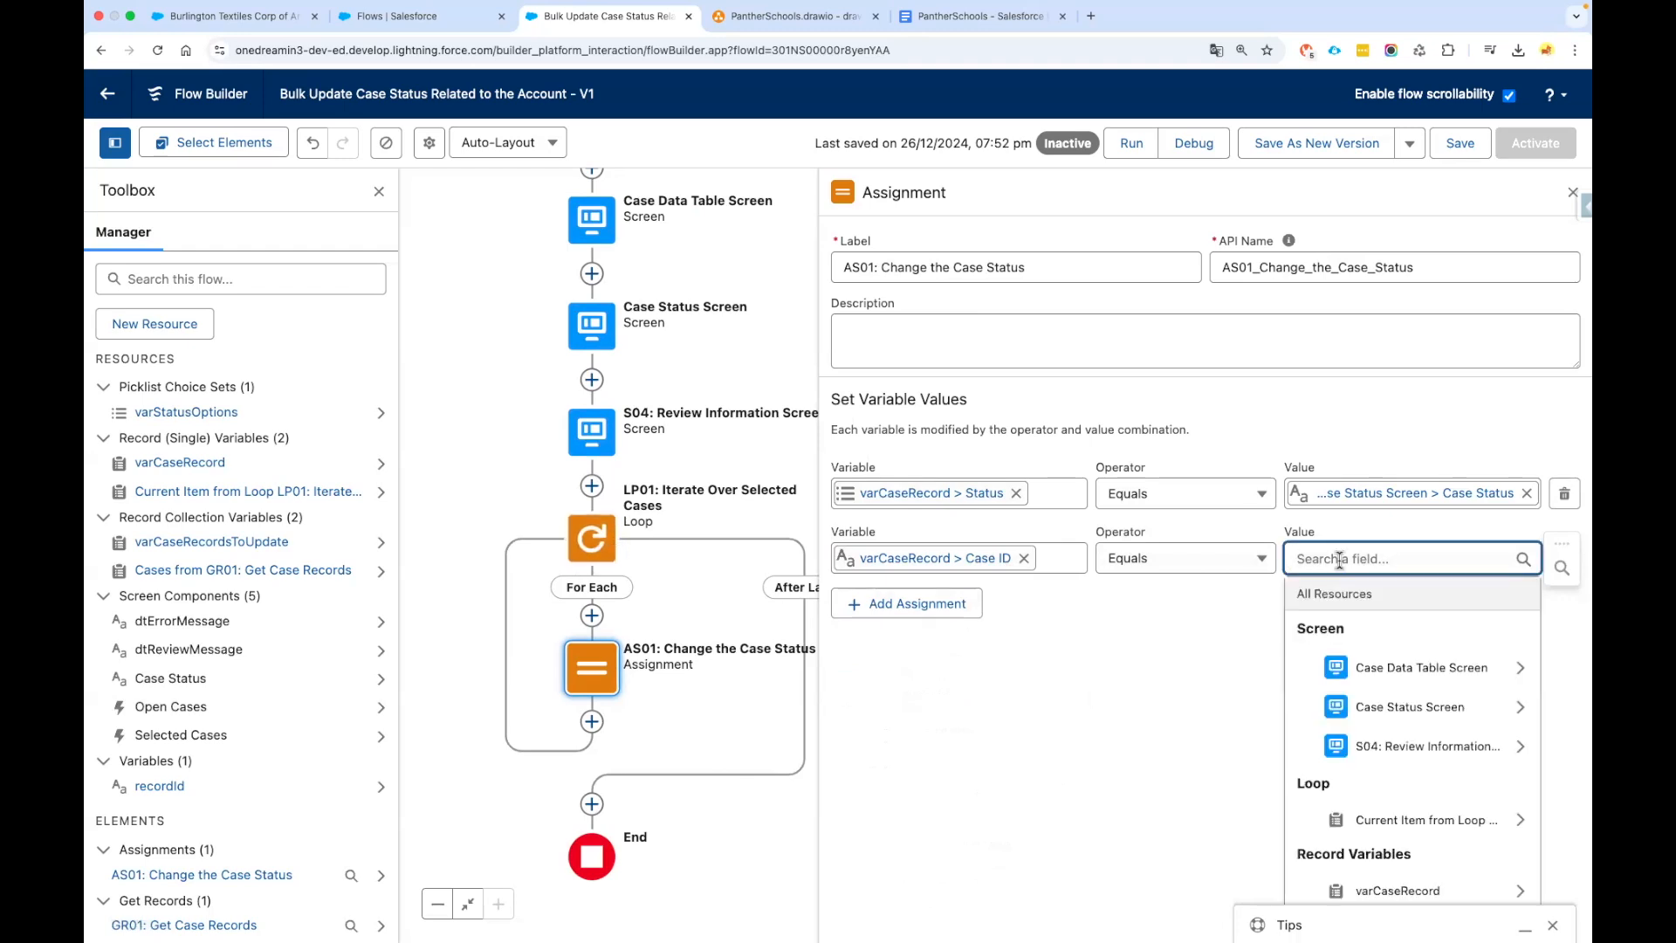
pyautogui.scroll(-1, 1317, 672)
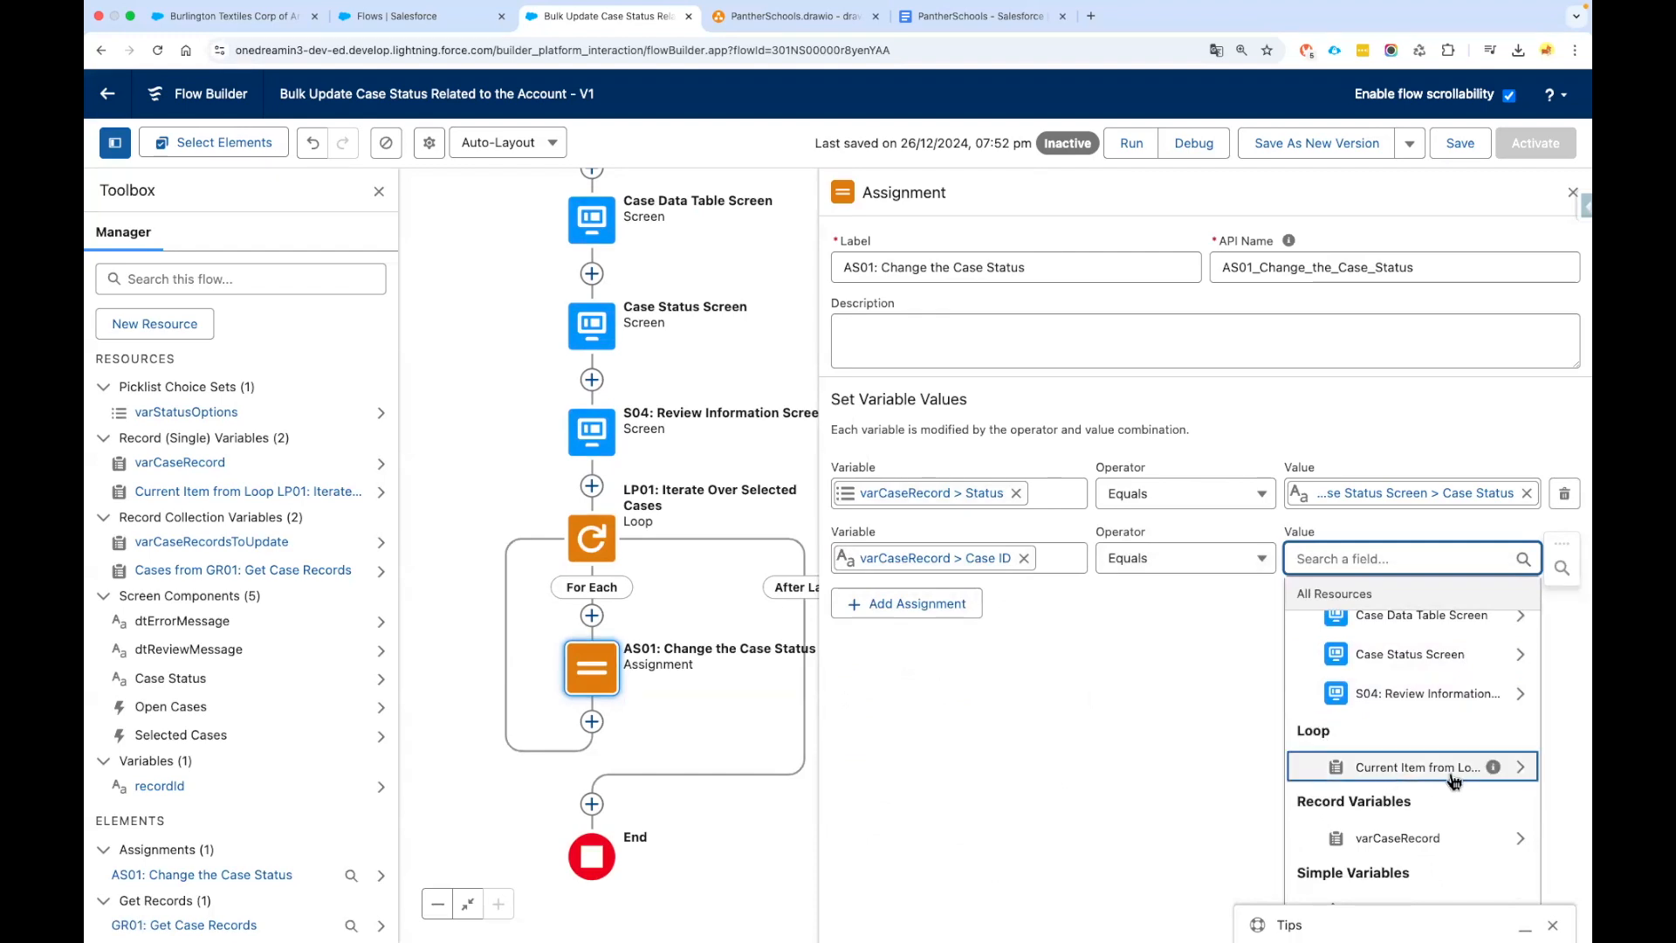
pyautogui.click(1363, 768)
pyautogui.write('Id')
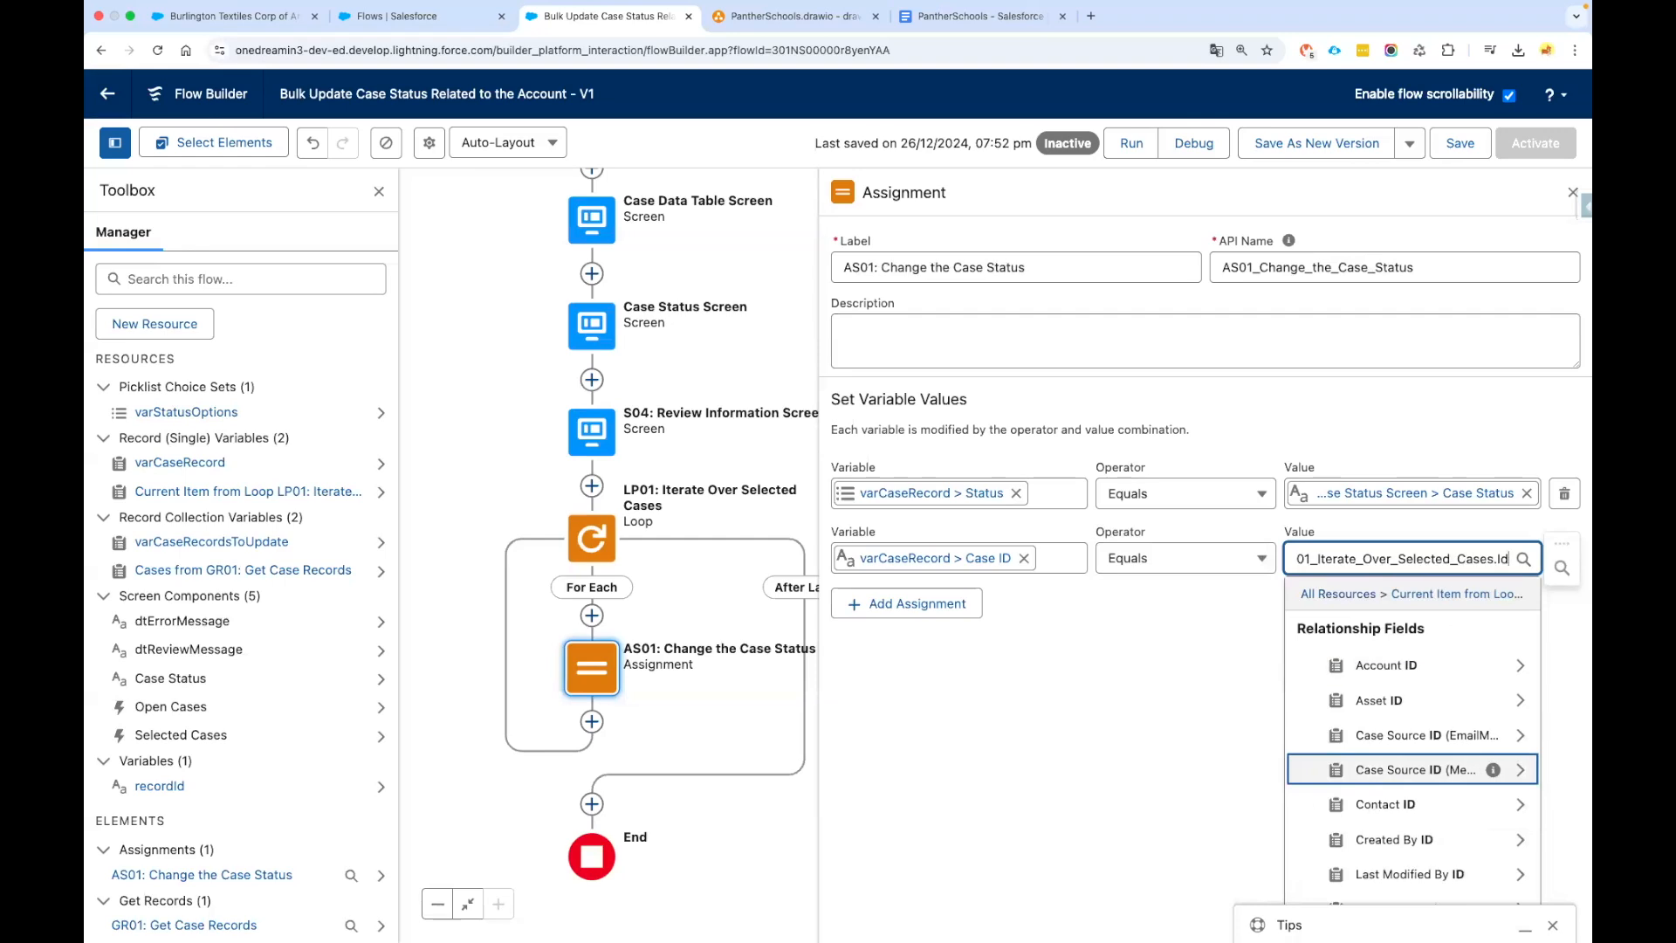
pyautogui.click(1143, 709)
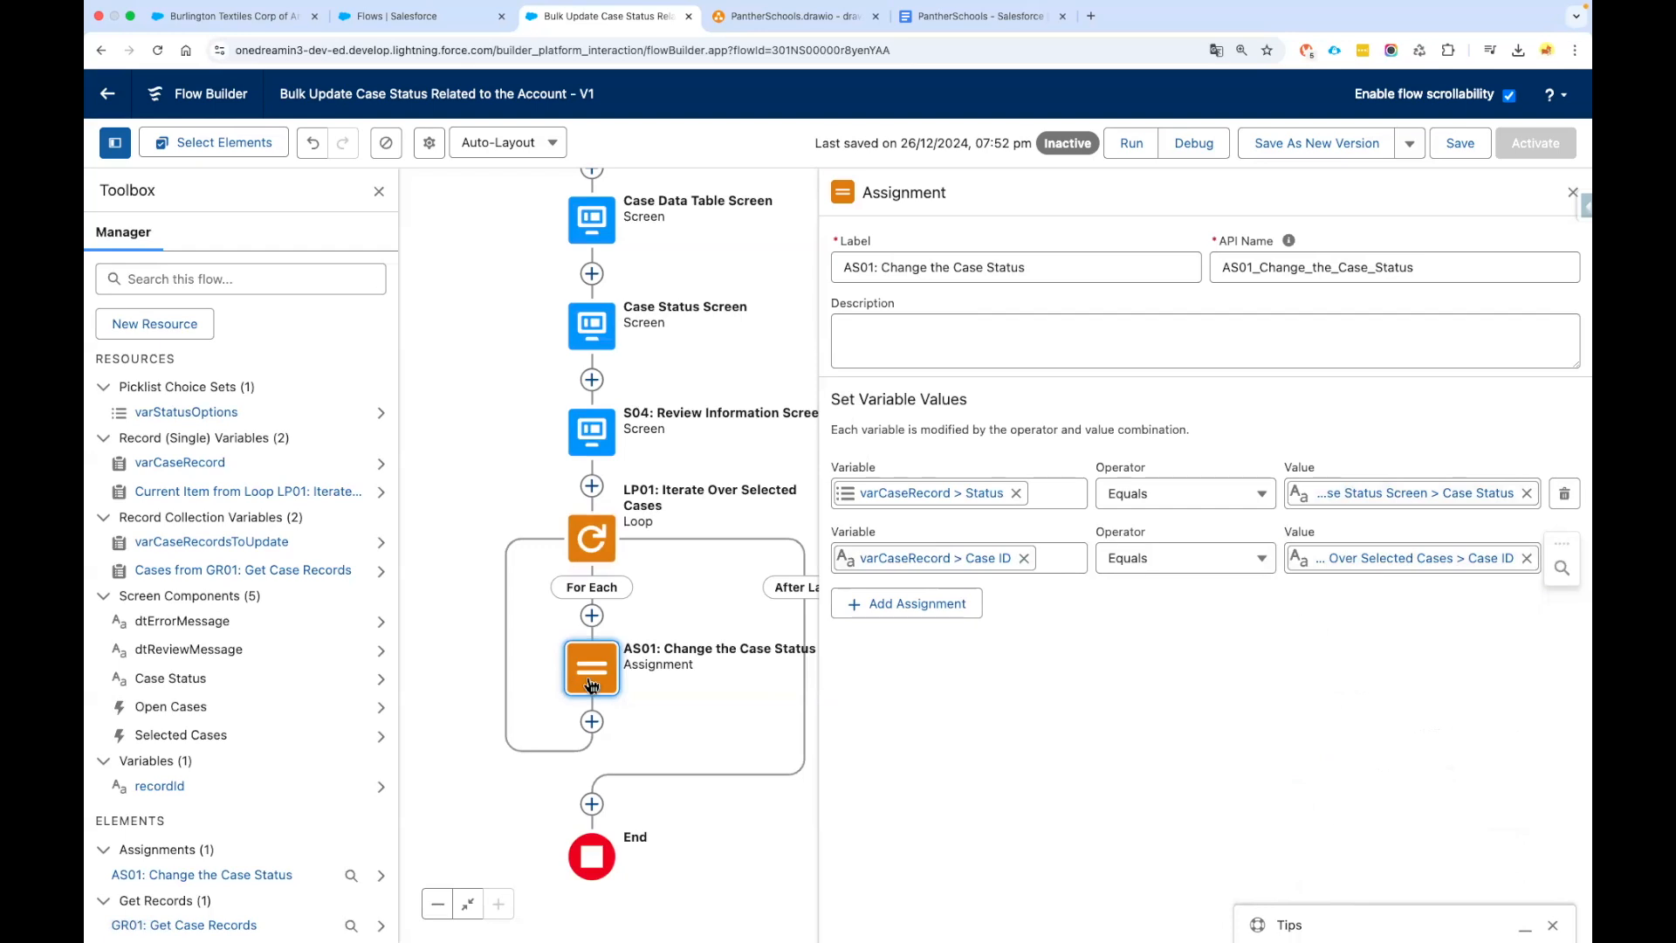
# Add another Assignment element after AS01 inside the loop and label it "AS02: Add Case to the List"
pyautogui.moveTo(655, 623); pyautogui.dragTo(633, 544)
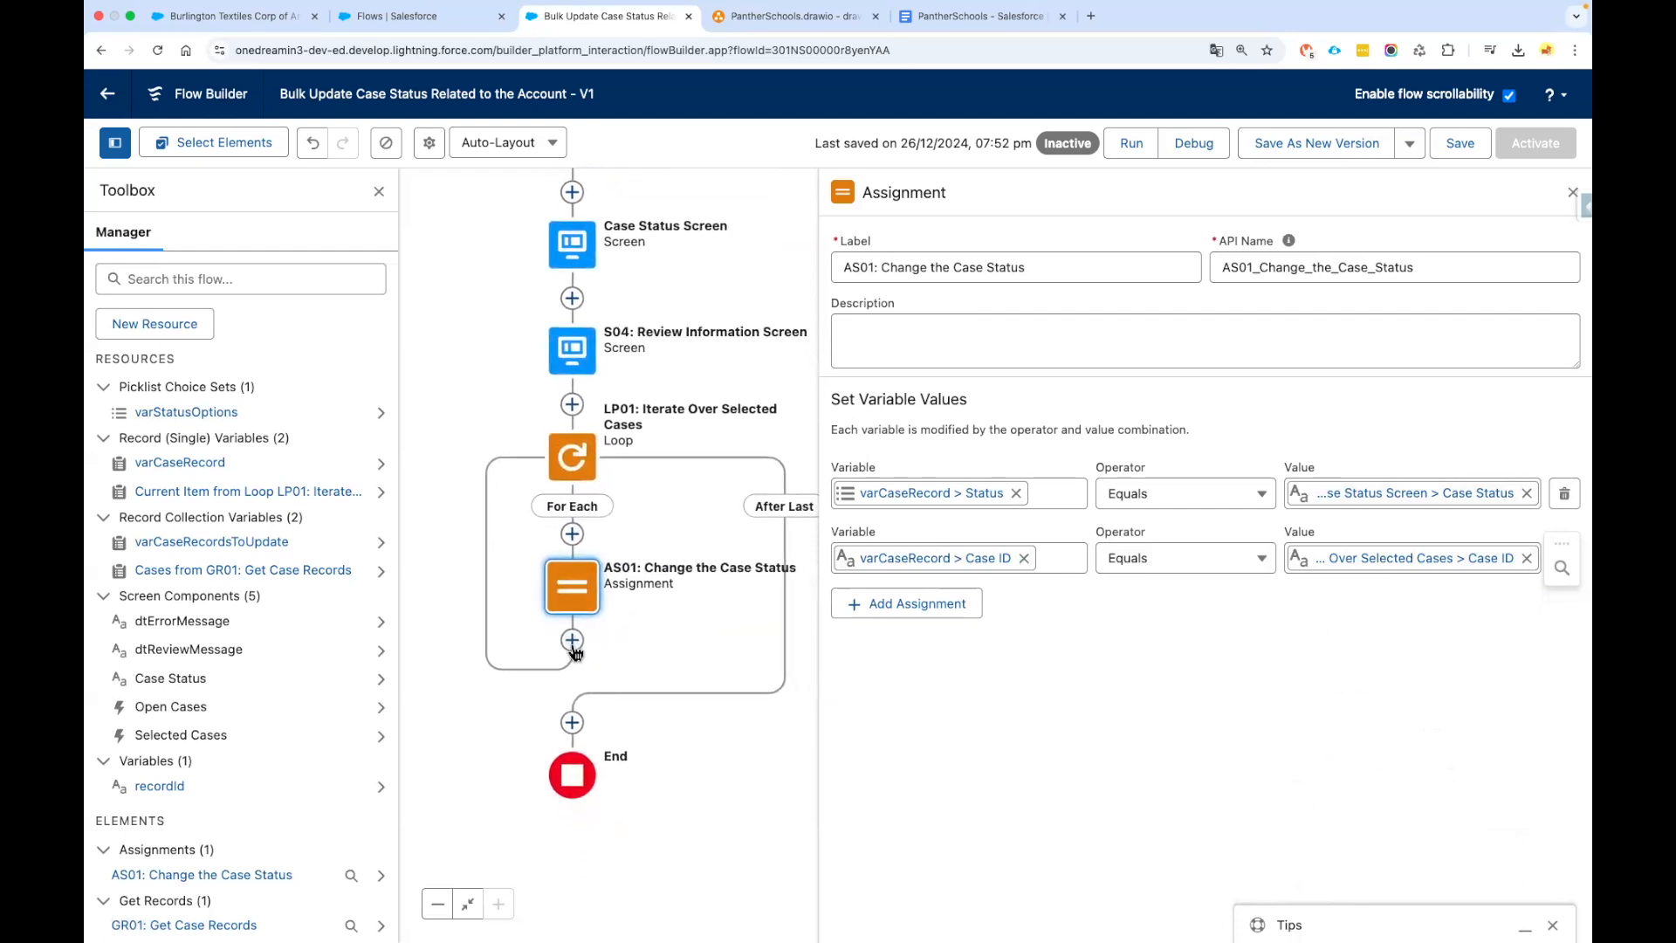
pyautogui.click(571, 640)
pyautogui.write('ass')
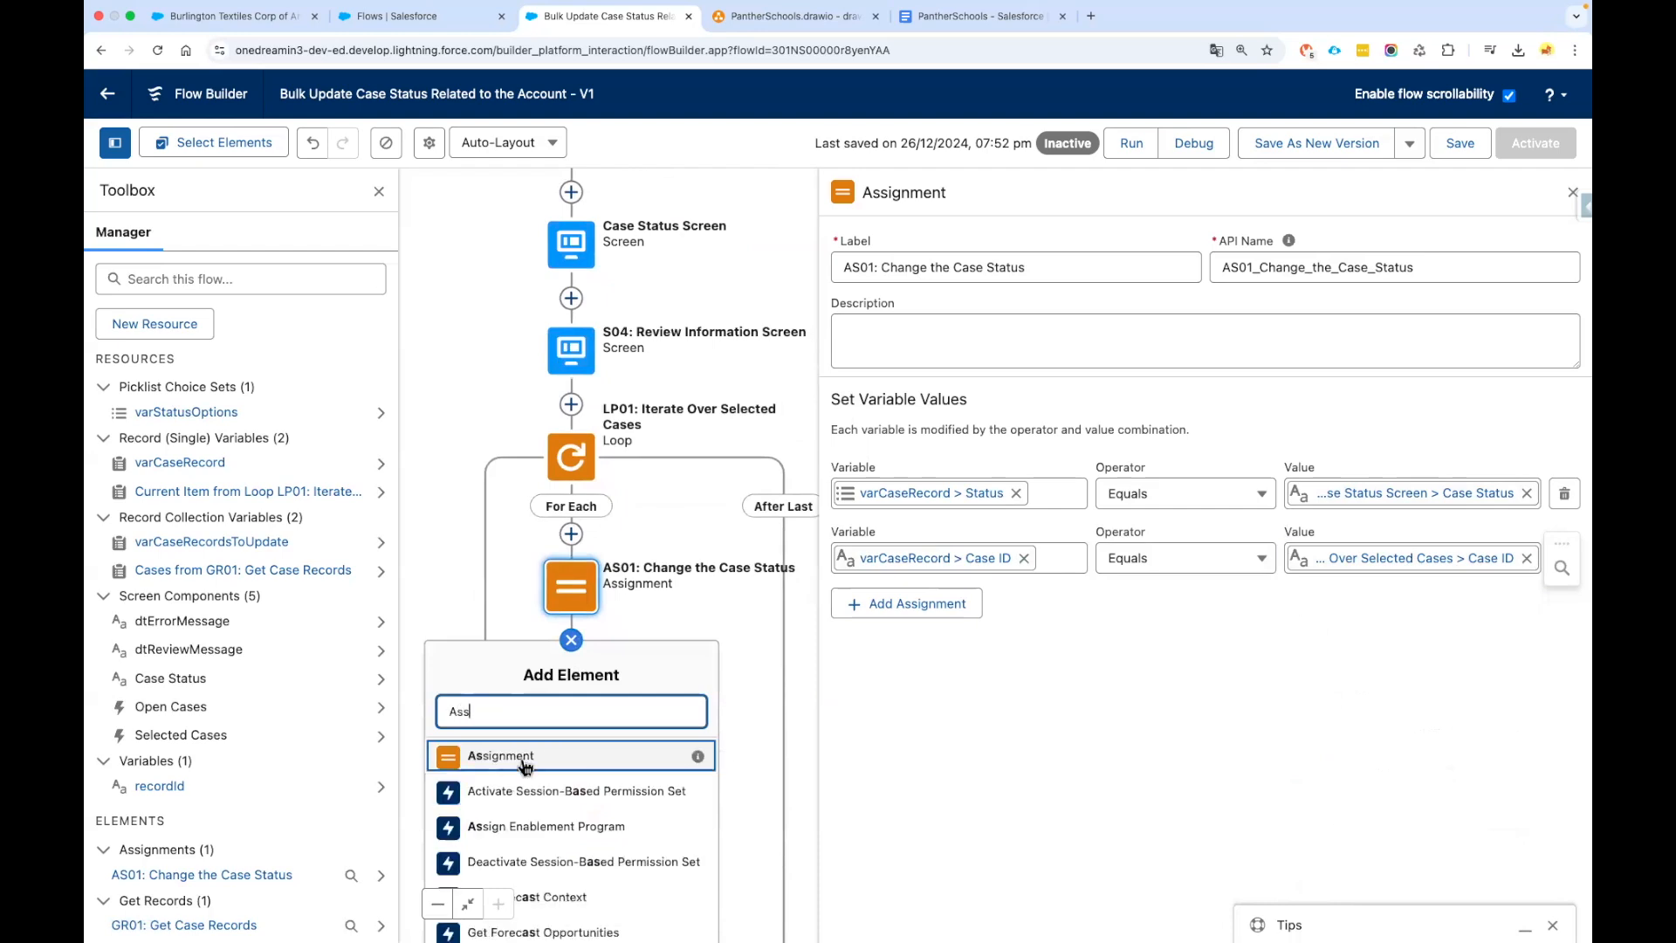
pyautogui.press('Return')
pyautogui.write('AS')
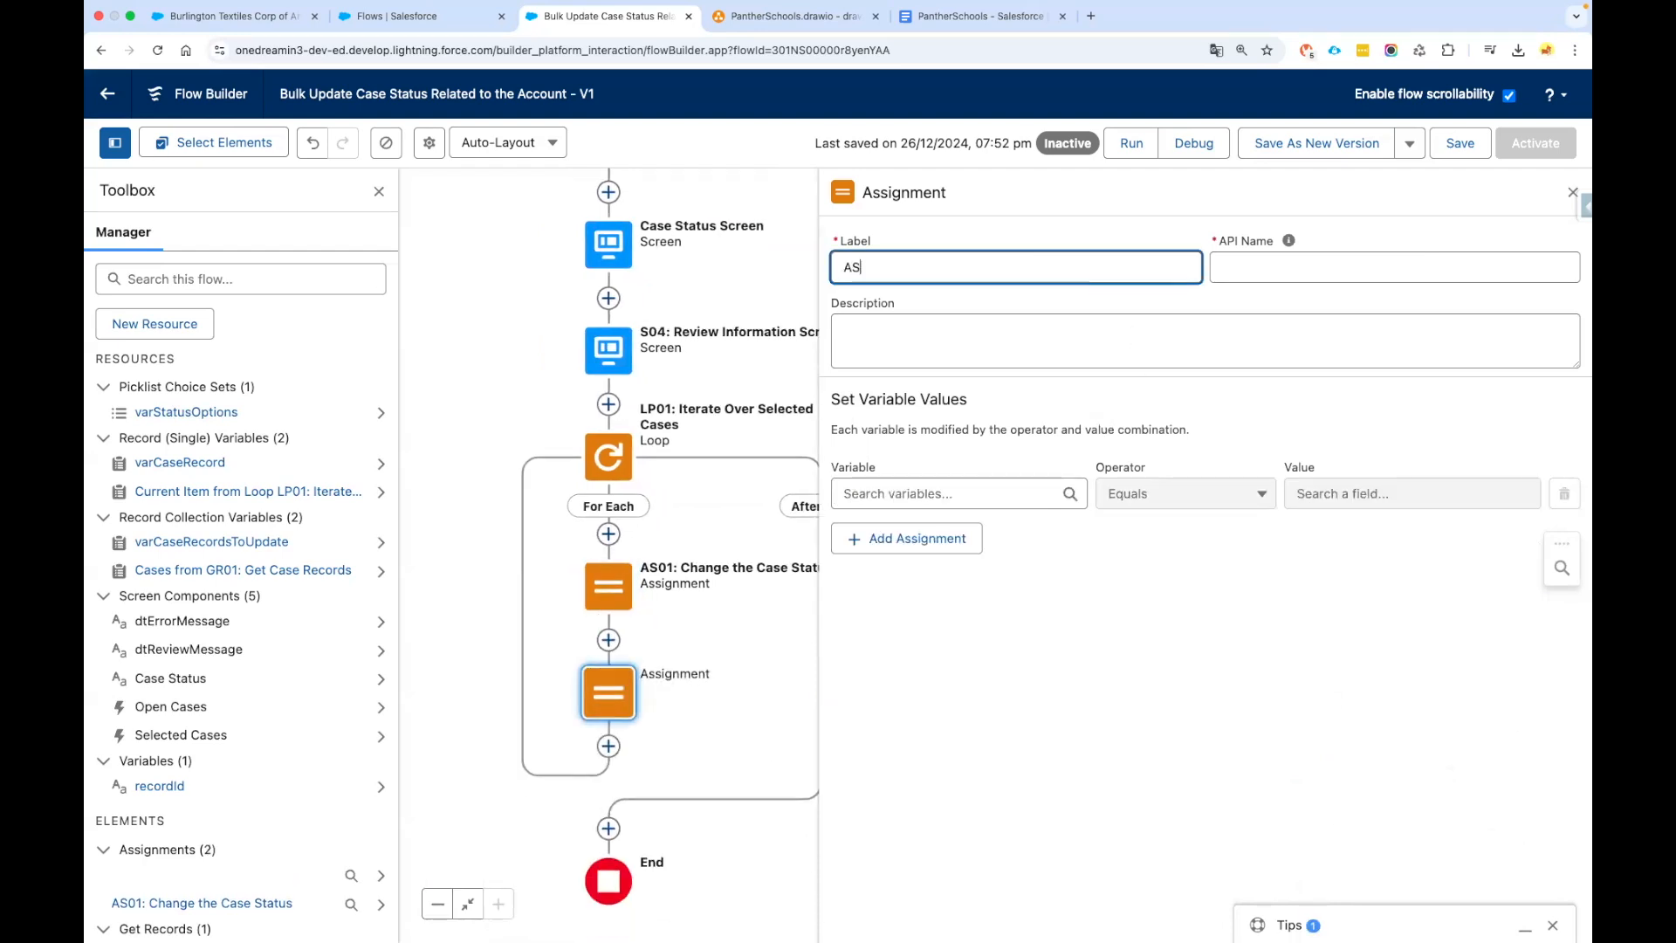
pyautogui.write('03')
pyautogui.press('BackSpace')
pyautogui.write('2: Add Case to')
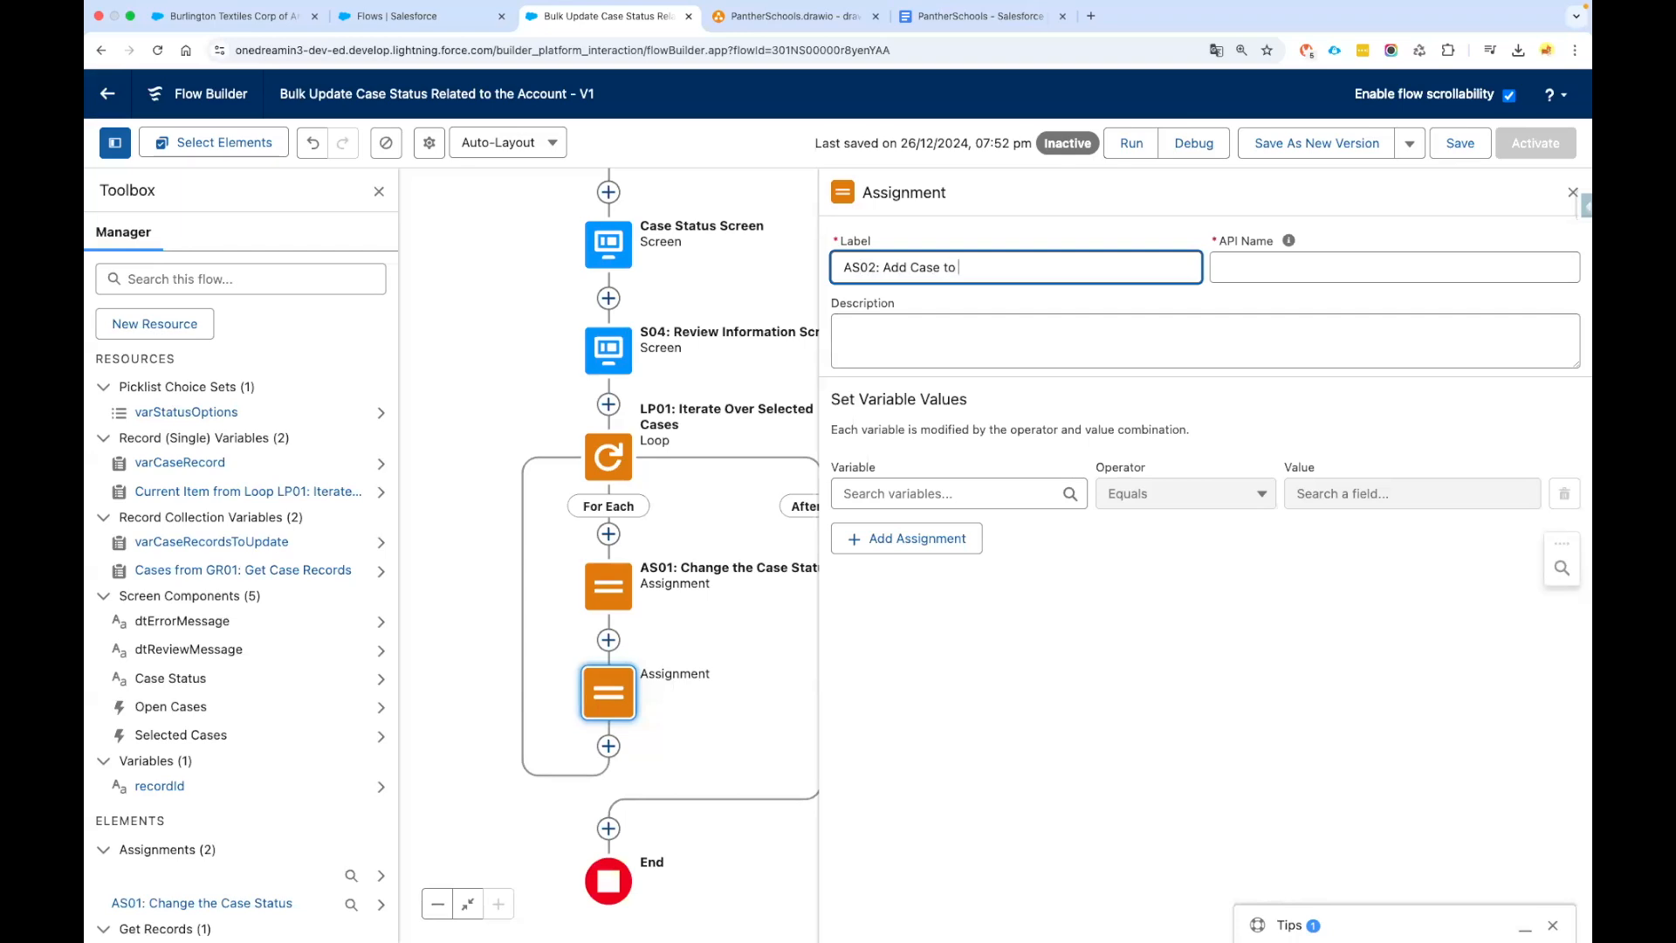
pyautogui.write(' the List')
pyautogui.click(1130, 398)
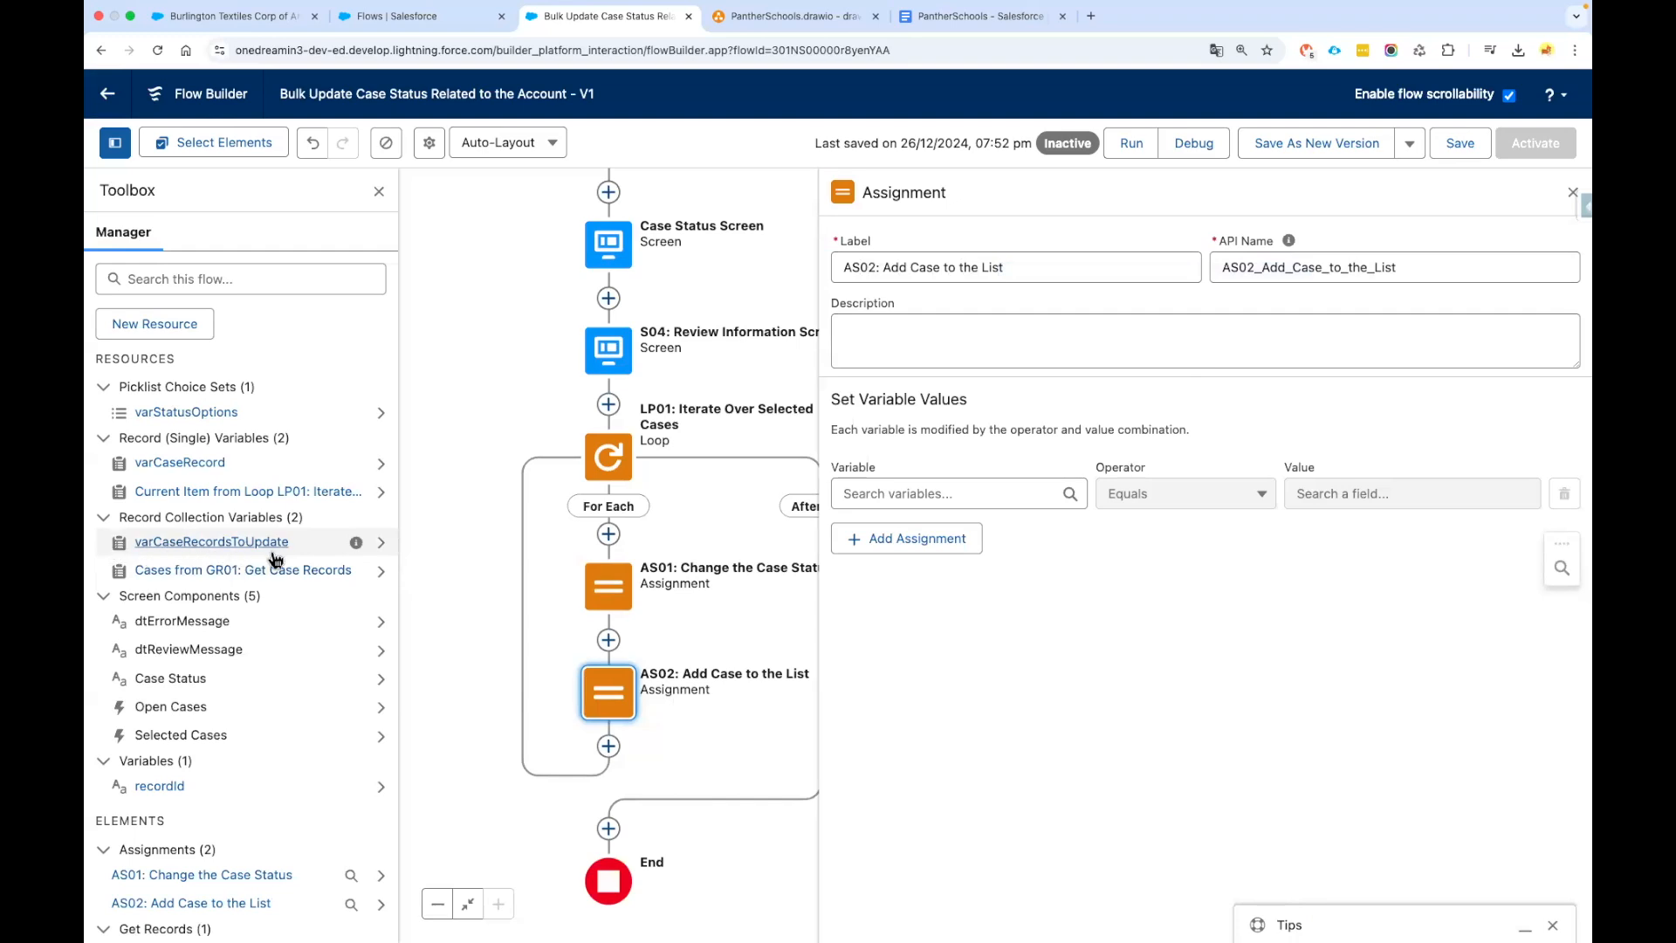
# Choose varCaseRecordsToUpdate as the variable in the AS02 assignment and use the Add operator
pyautogui.click(897, 495)
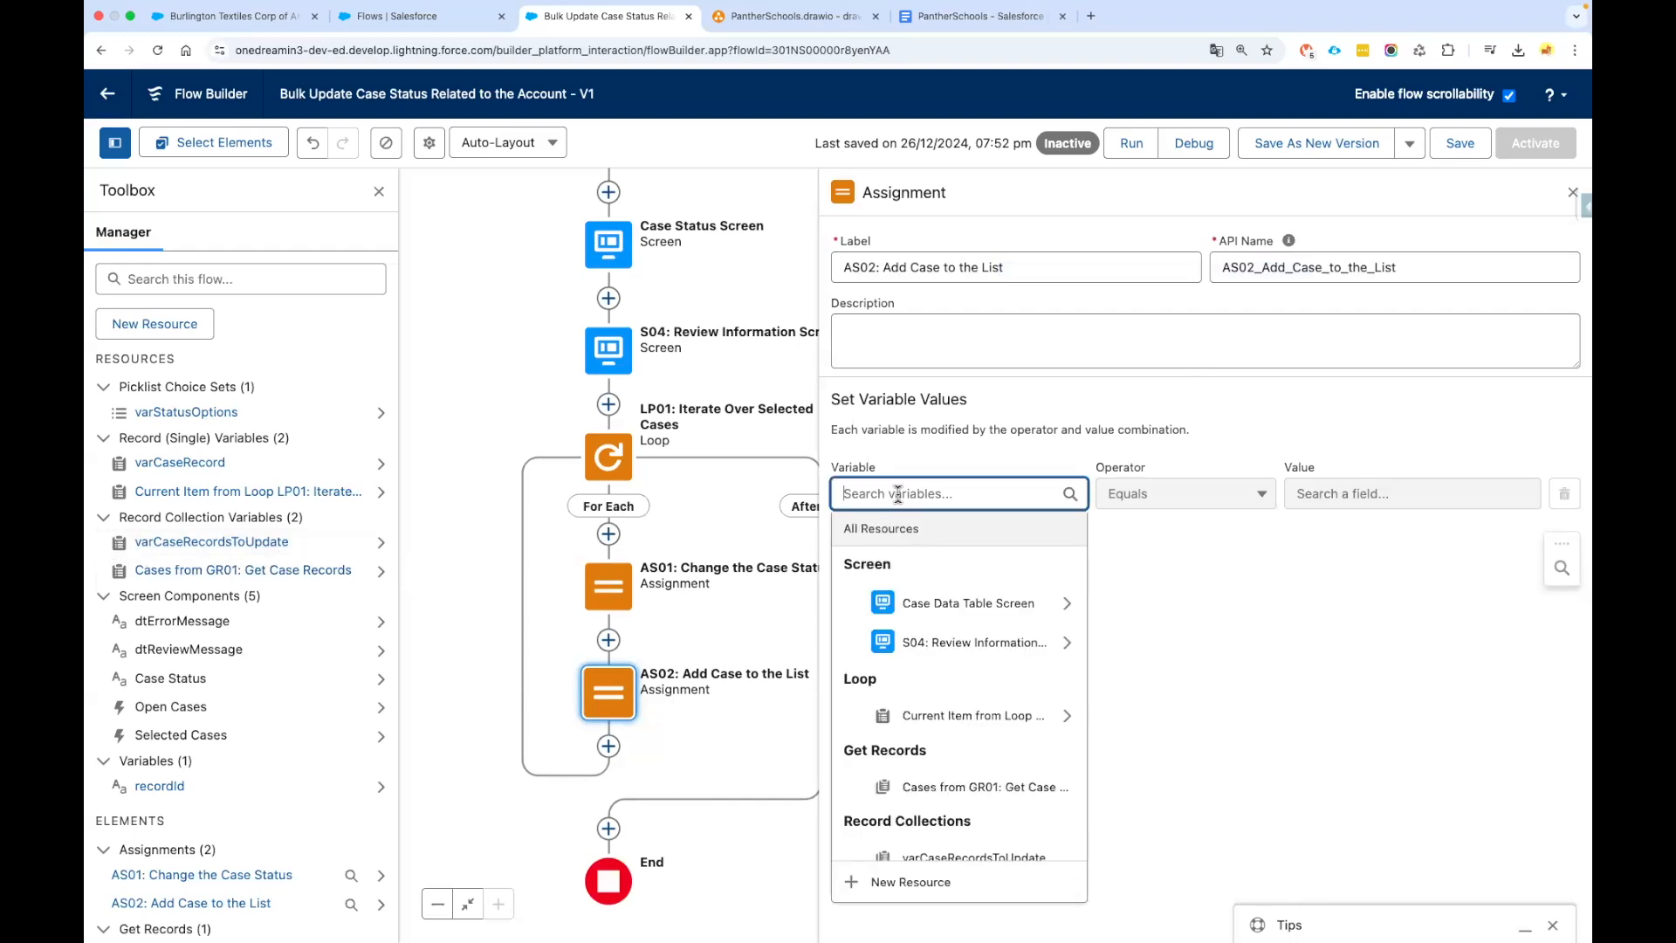
pyautogui.write('varCaseRecordsToUpdate')
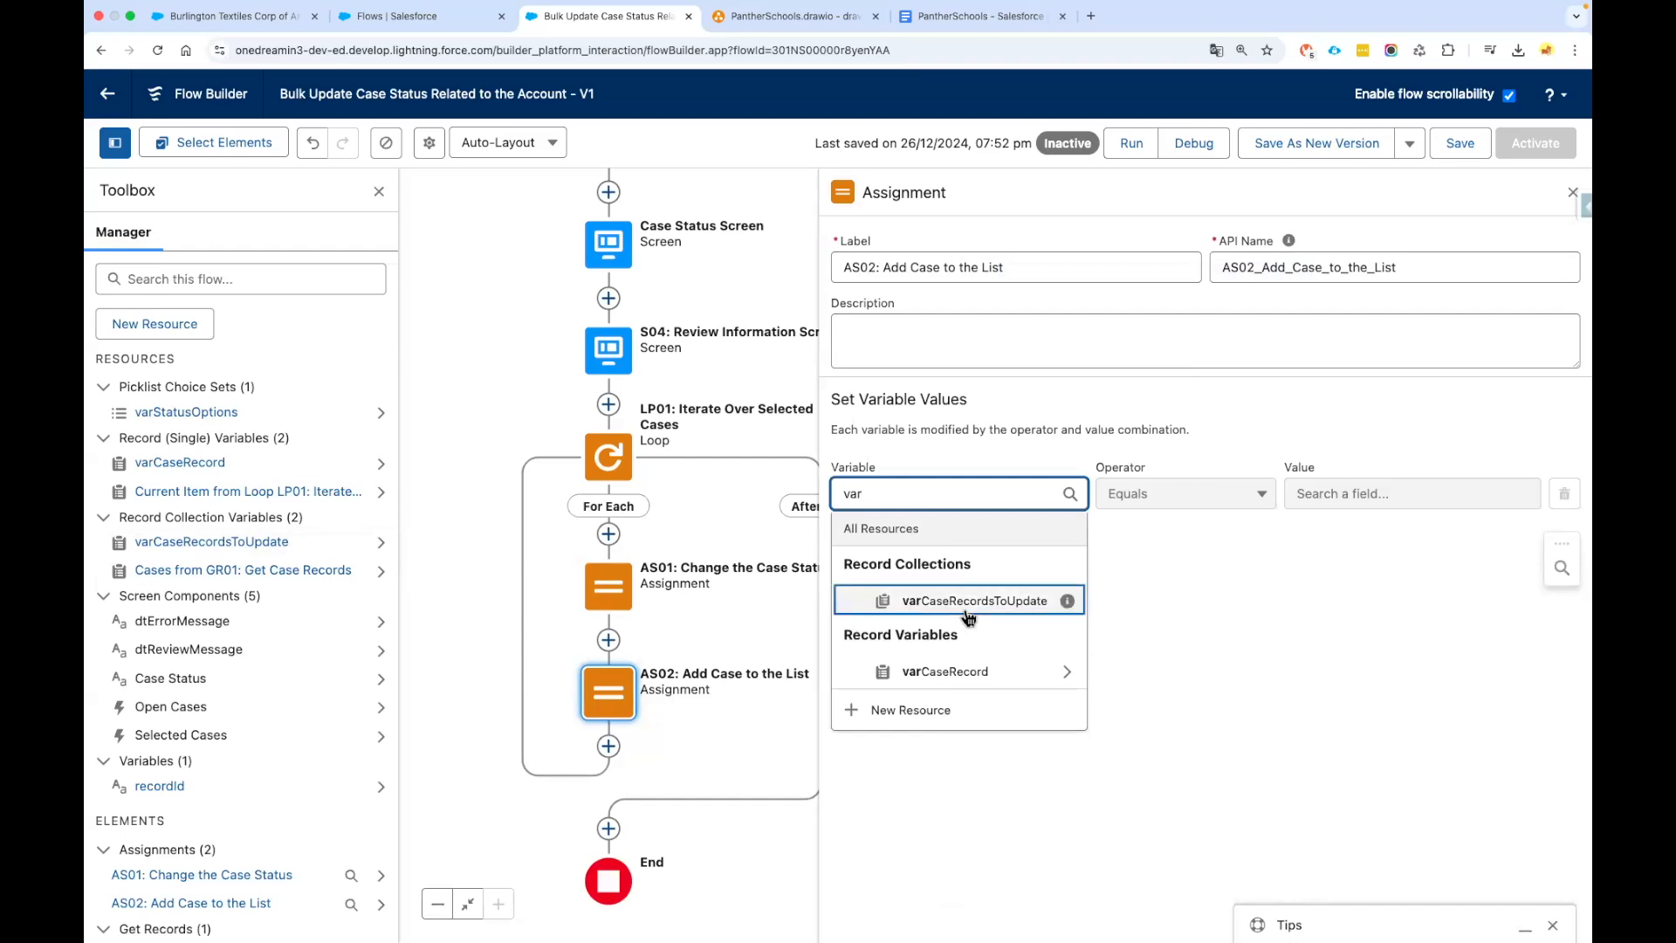
pyautogui.click(951, 594)
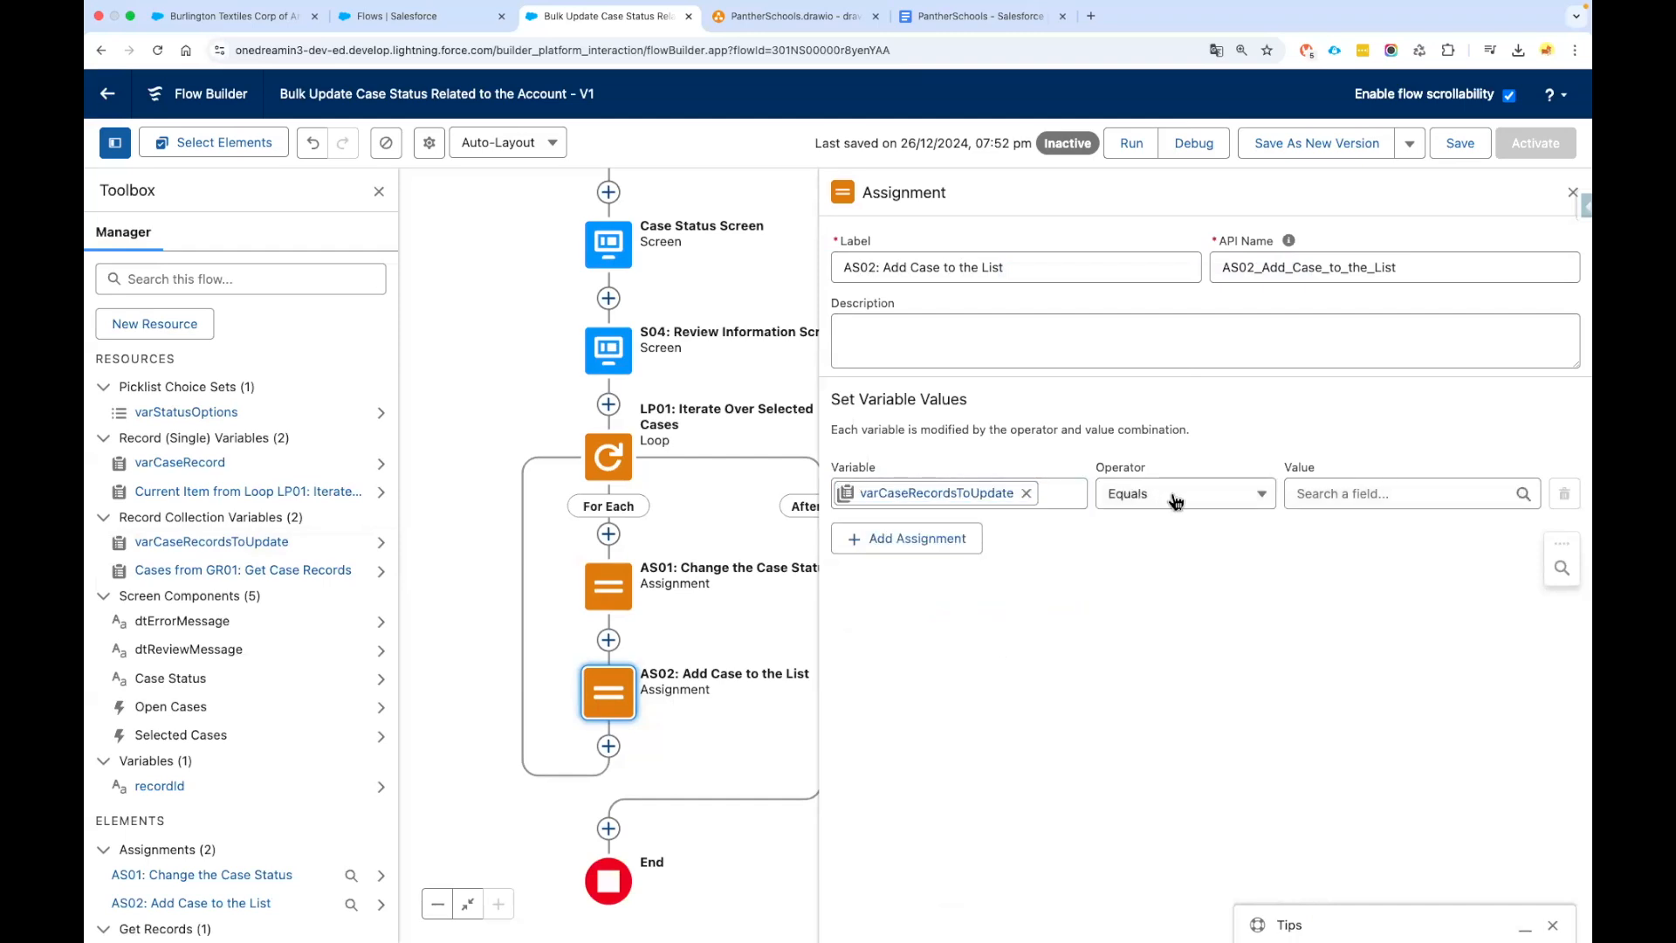
pyautogui.click(1166, 505)
pyautogui.click(1162, 566)
# Set the whole varCaseRecord record as the value to add in AS02, then save the flow and close the element
pyautogui.click(1335, 494)
pyautogui.write('Var')
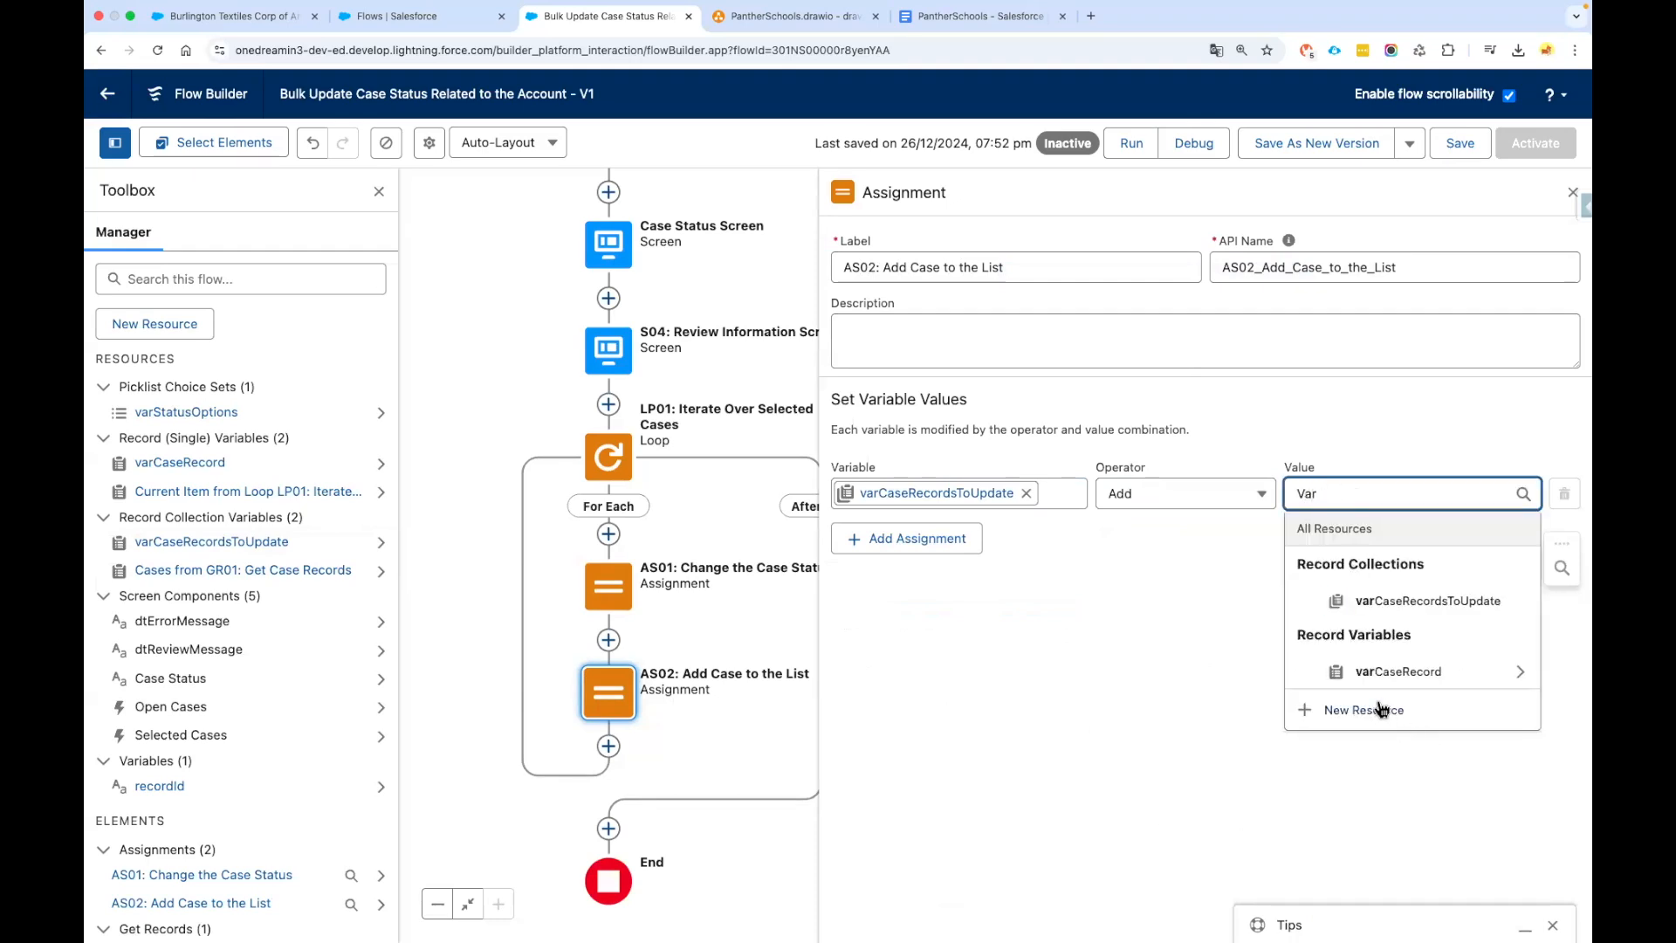
pyautogui.click(1379, 671)
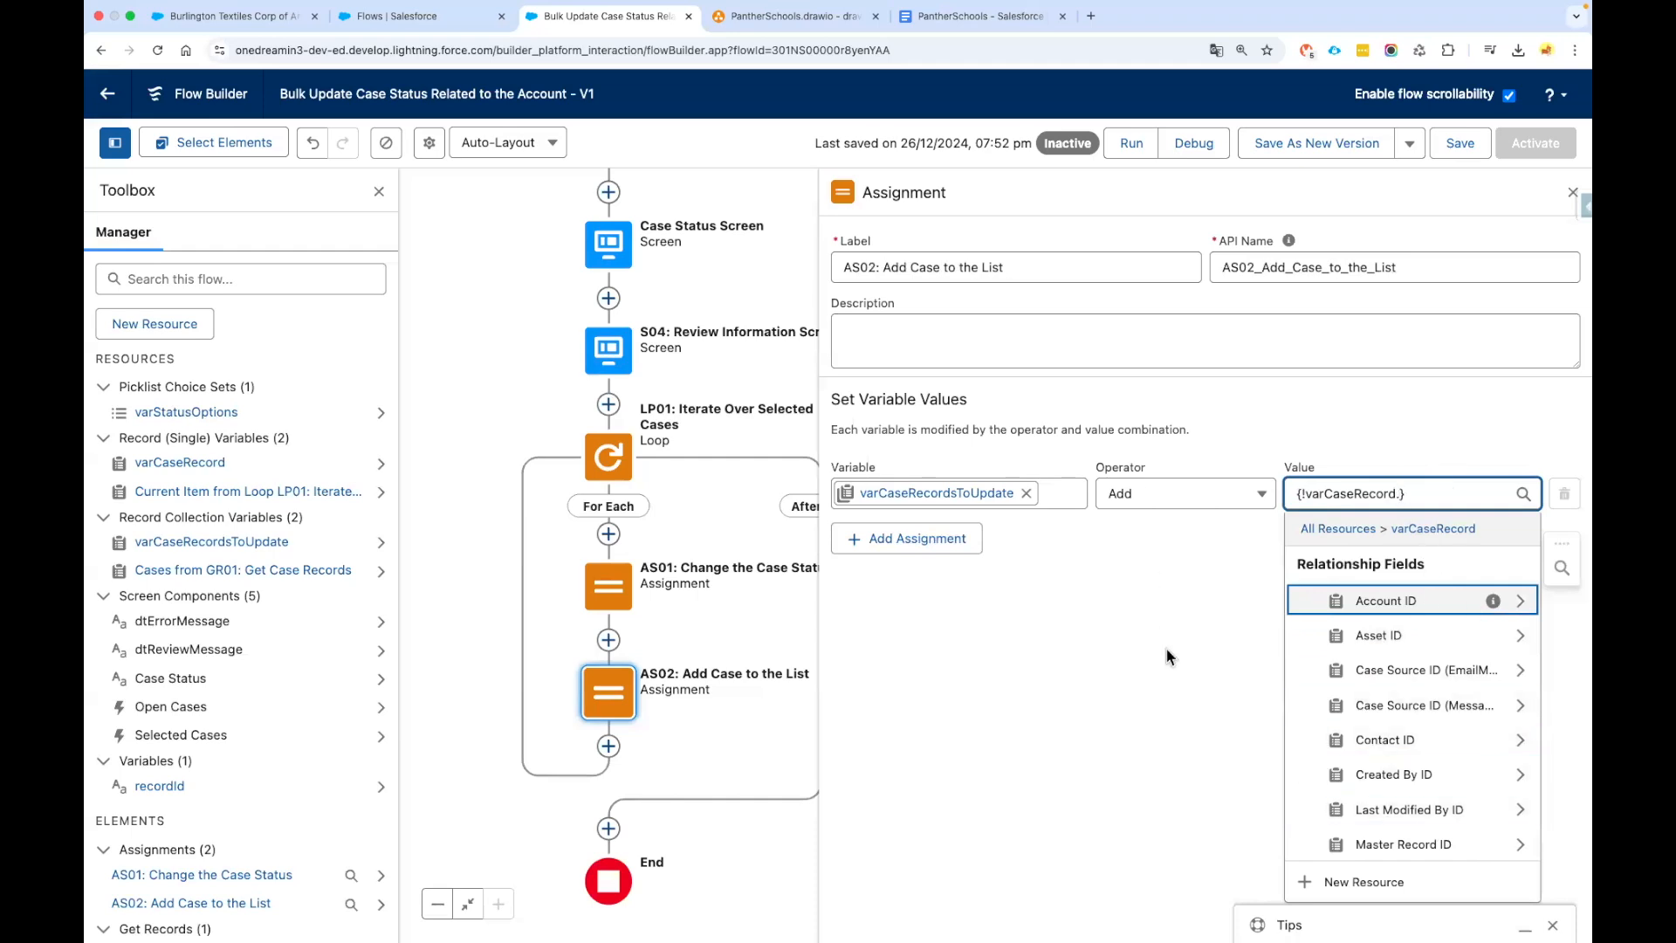
pyautogui.press('BackSpace')
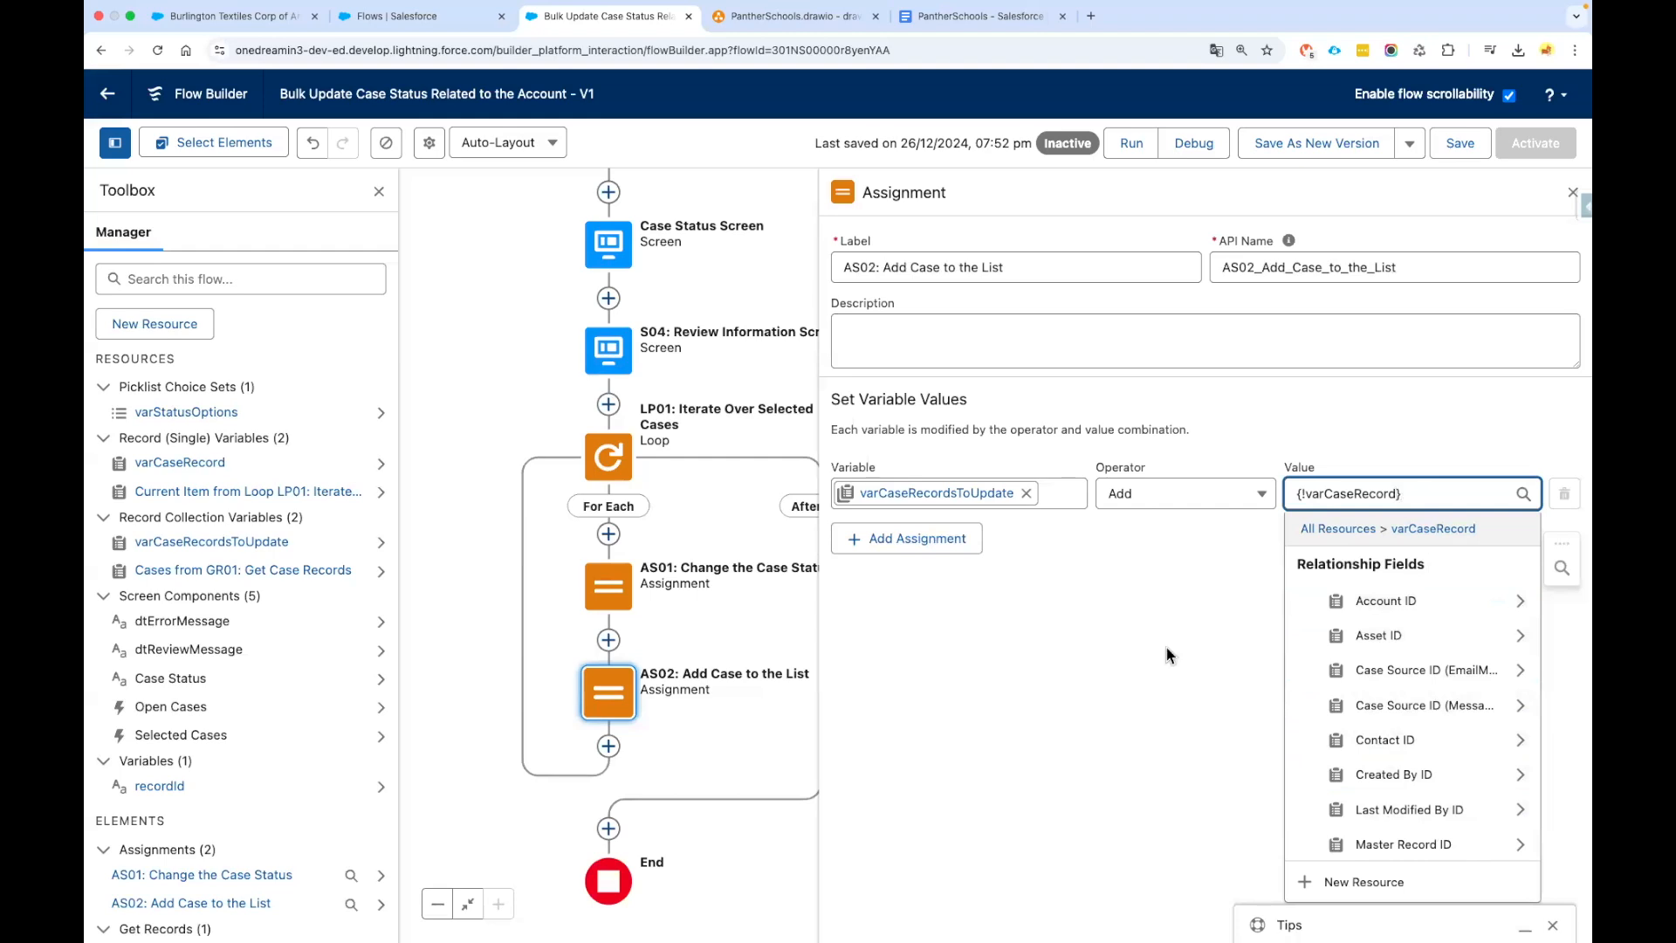
pyautogui.click(1187, 624)
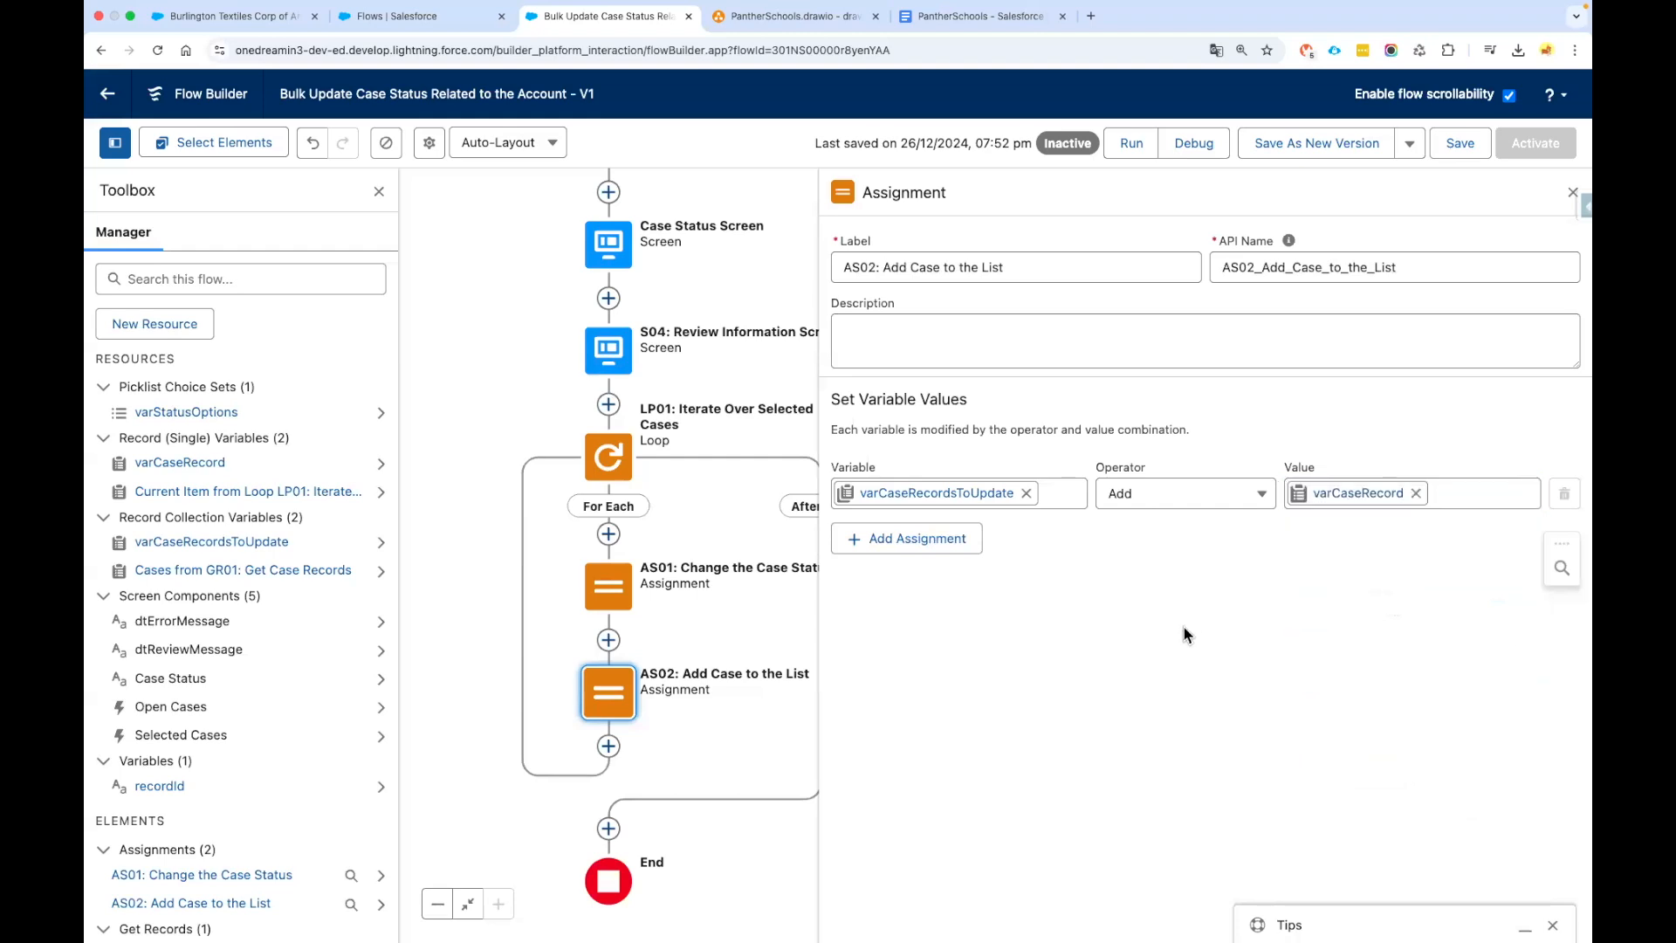
pyautogui.click(1460, 150)
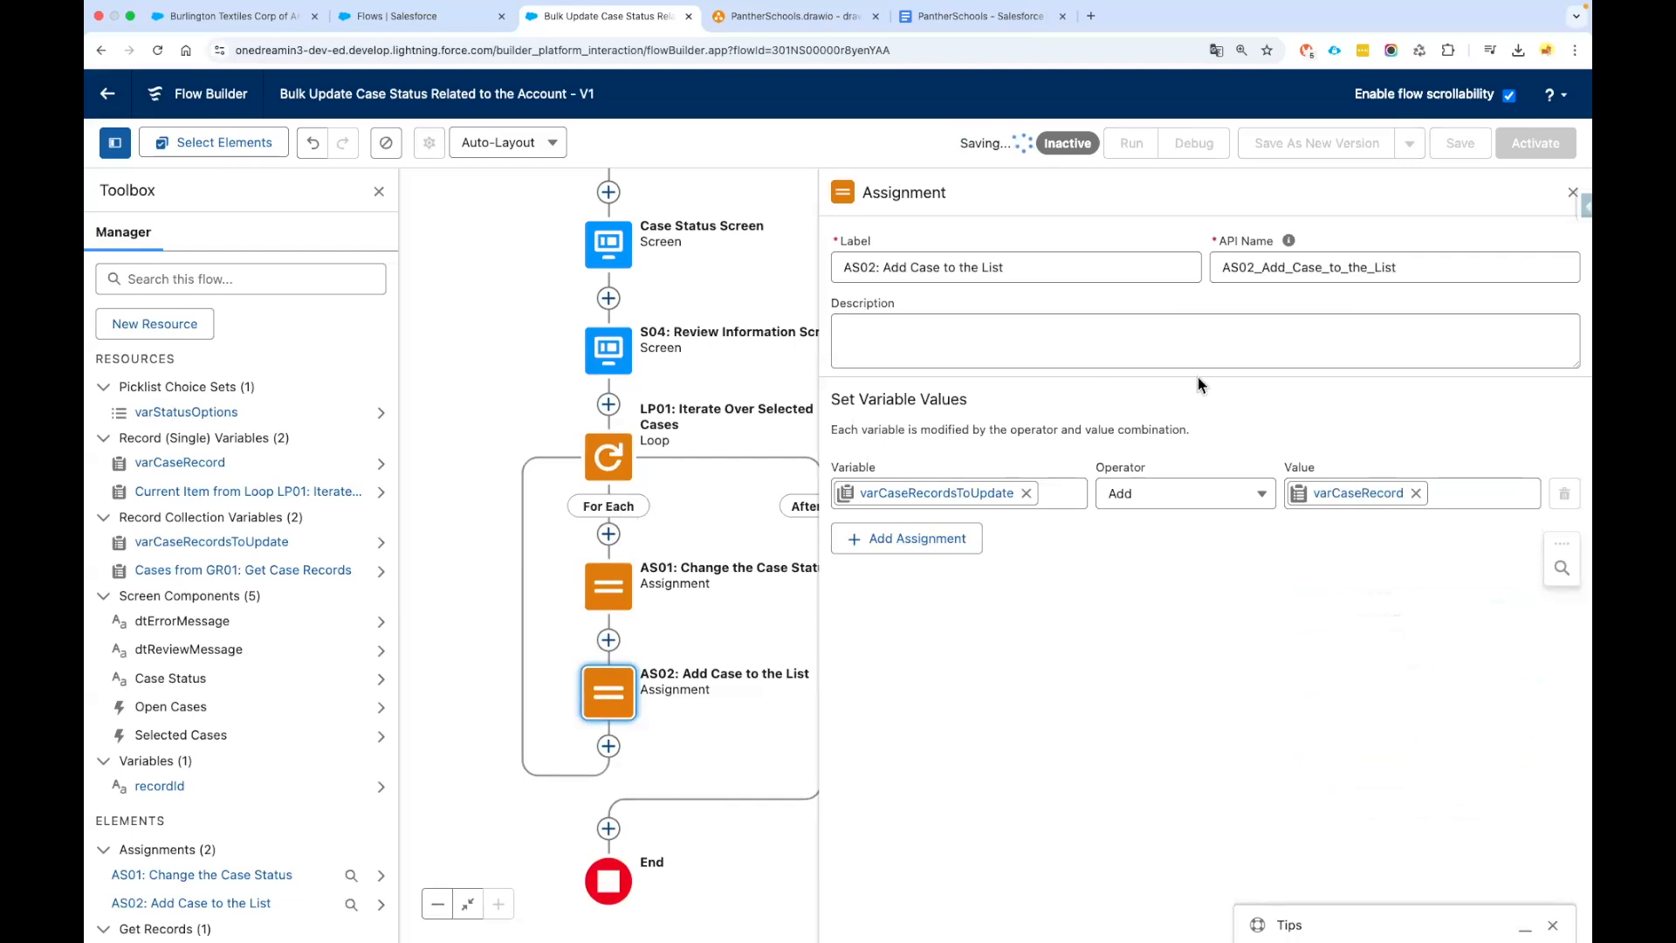
pyautogui.click(1571, 195)
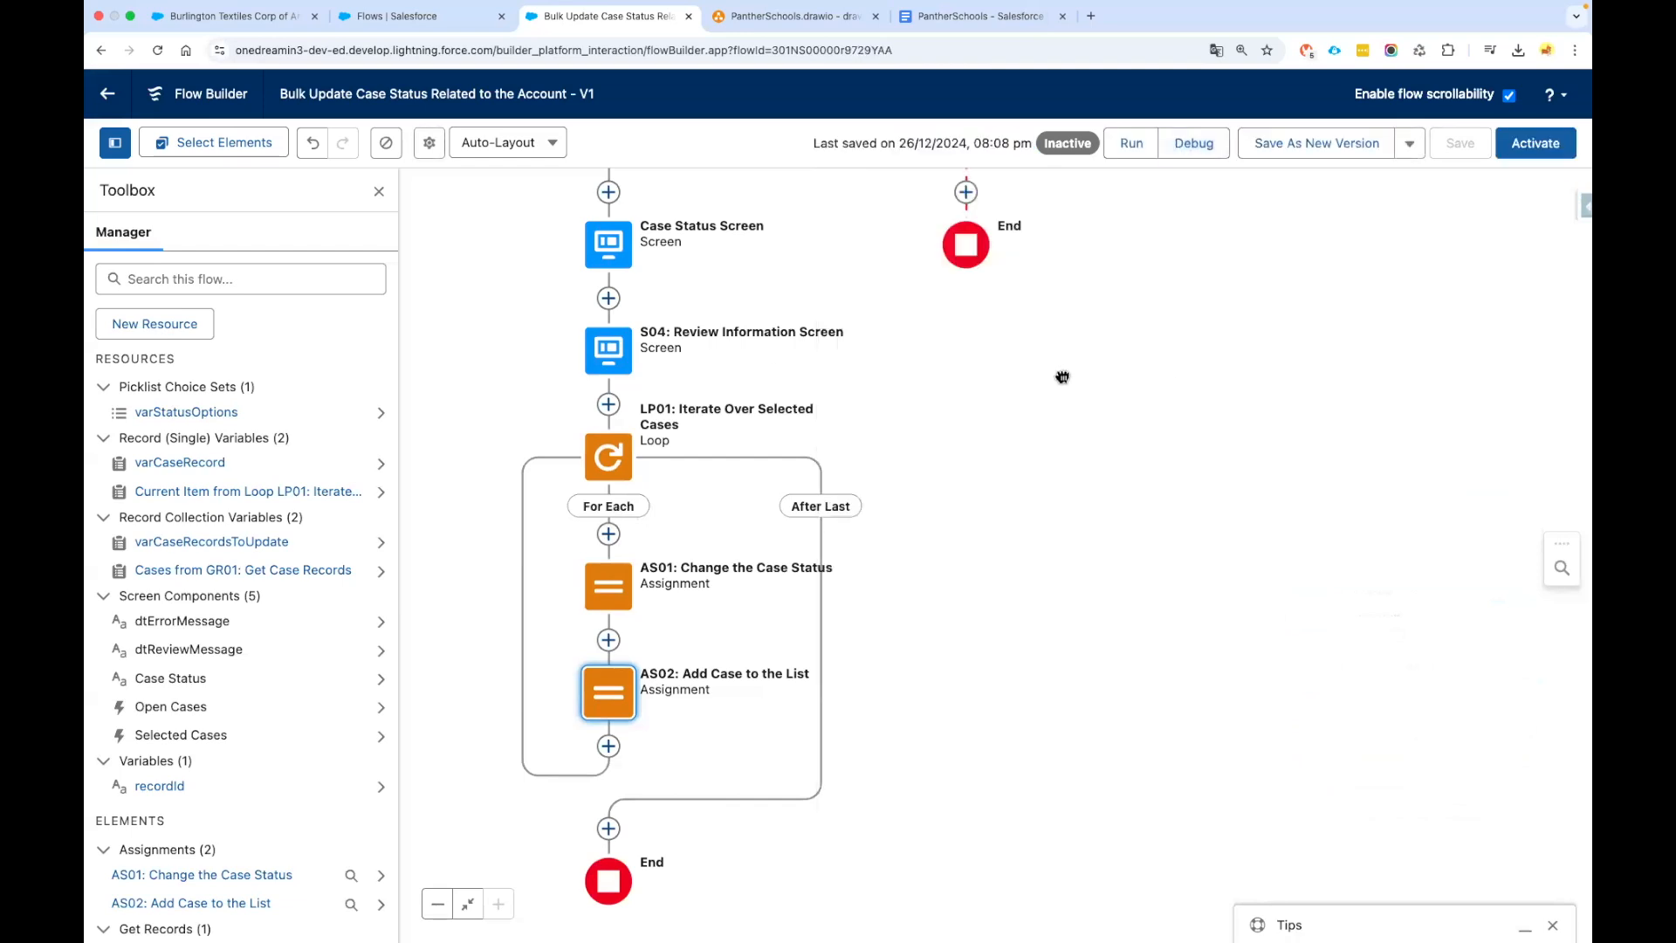
# Add an Update Records element after the loop's After Last path and label it "UR01: Update Case Records"
pyautogui.scroll(-1, 1053, 400)
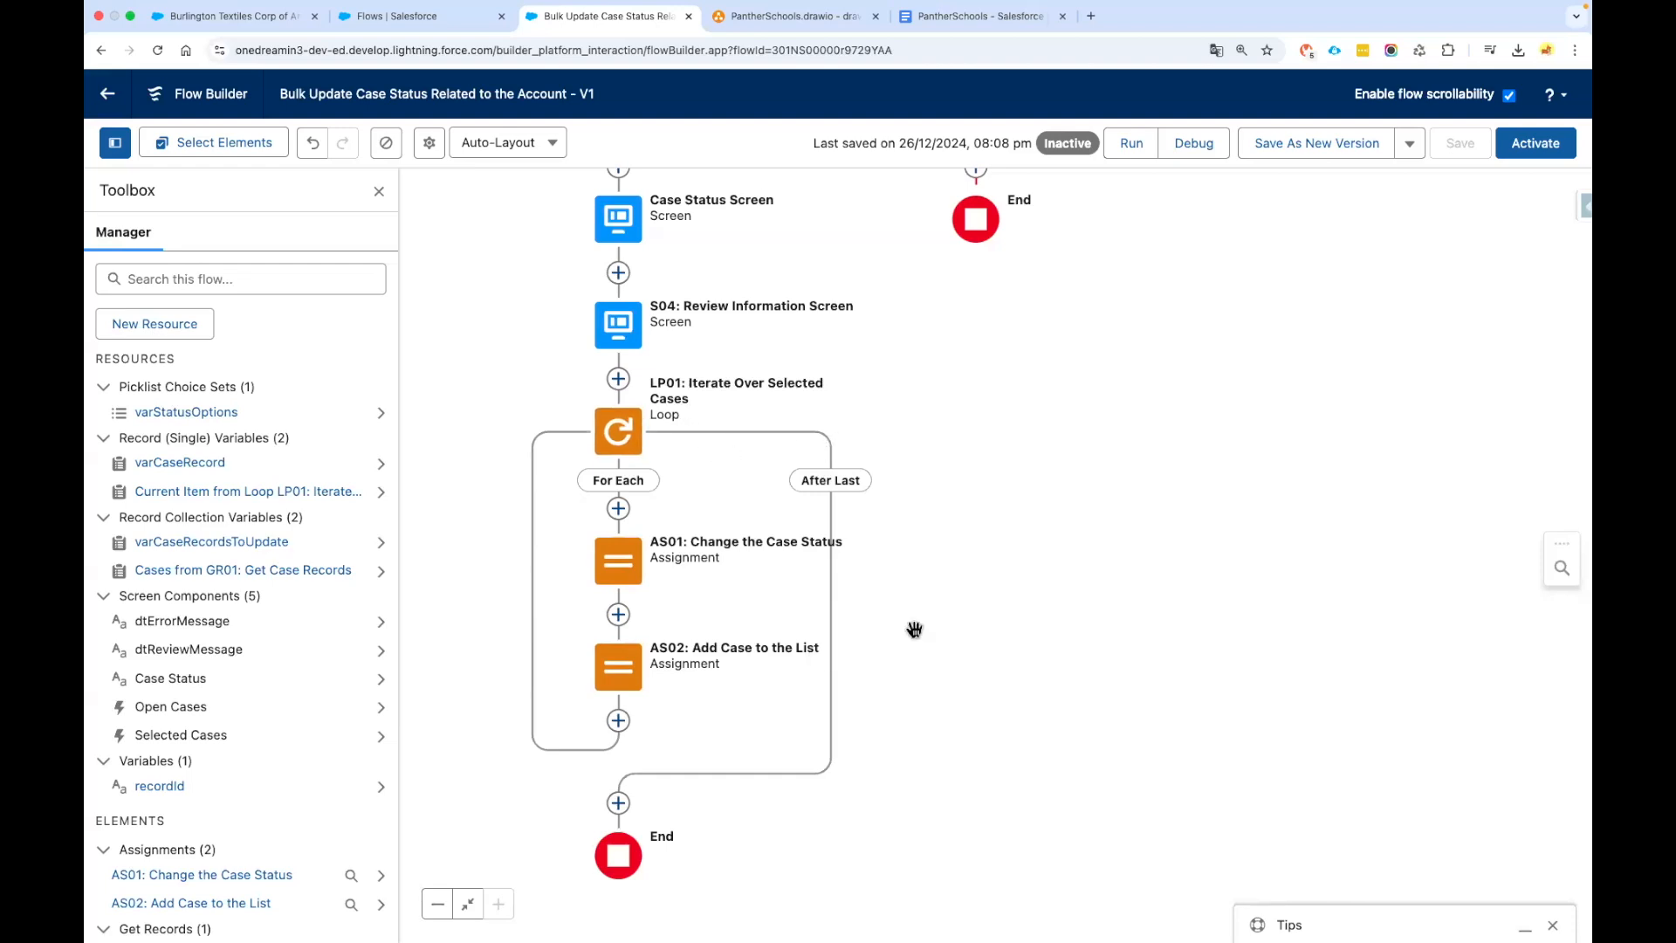
pyautogui.scroll(-2, 1012, 460)
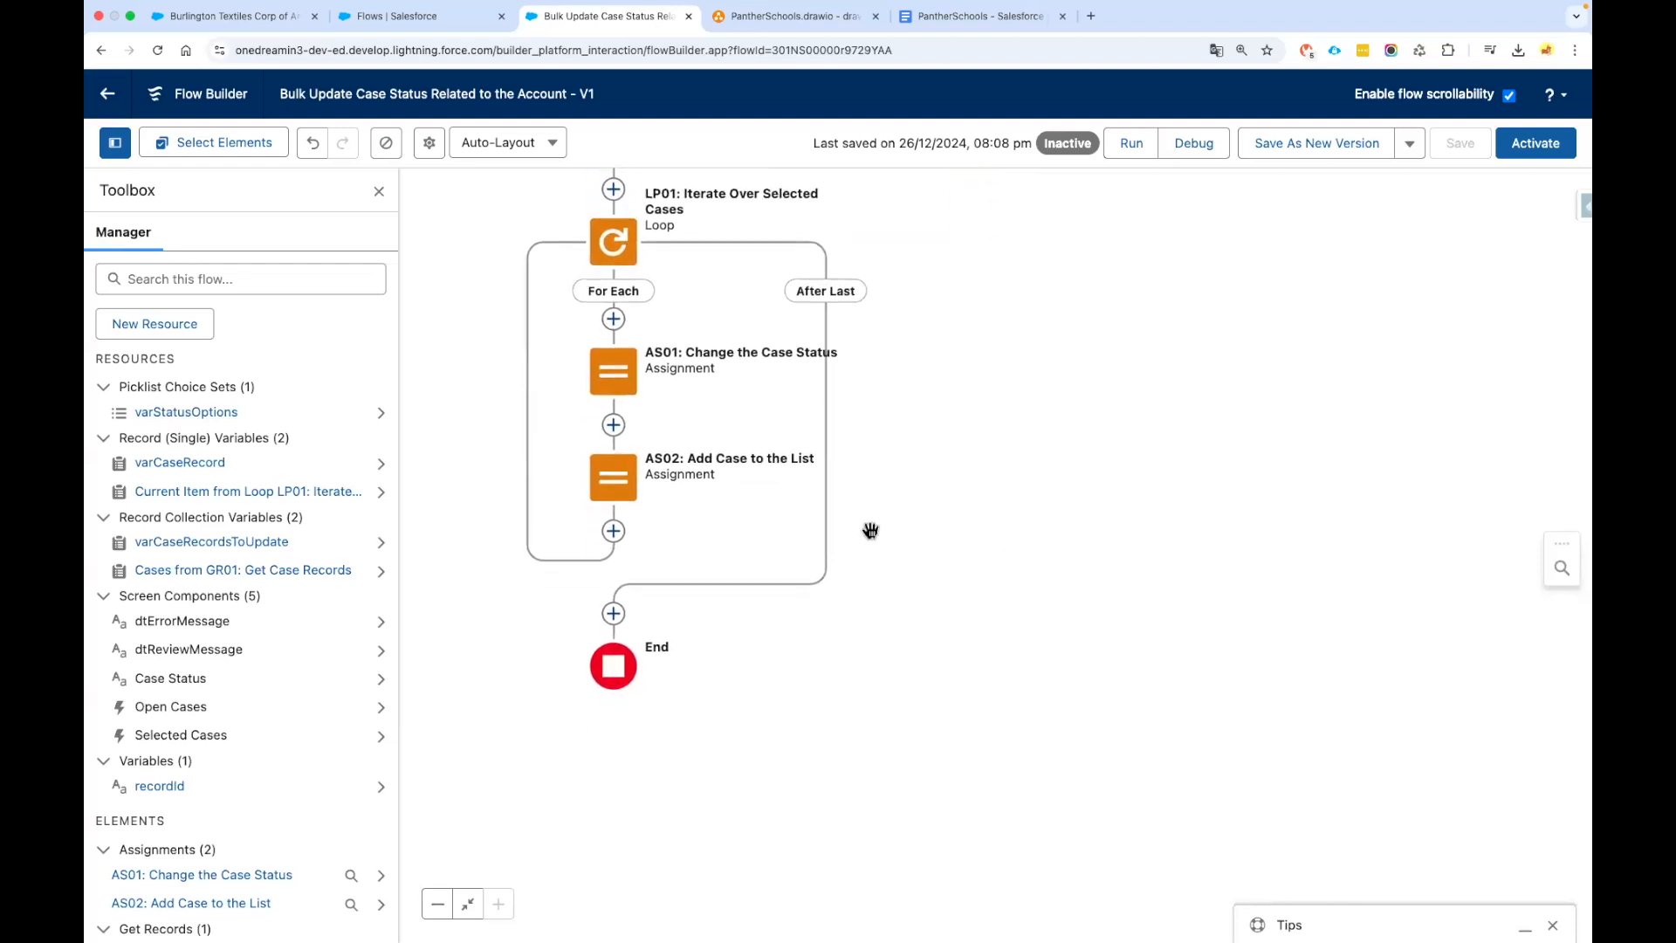
pyautogui.click(614, 614)
pyautogui.write('upd')
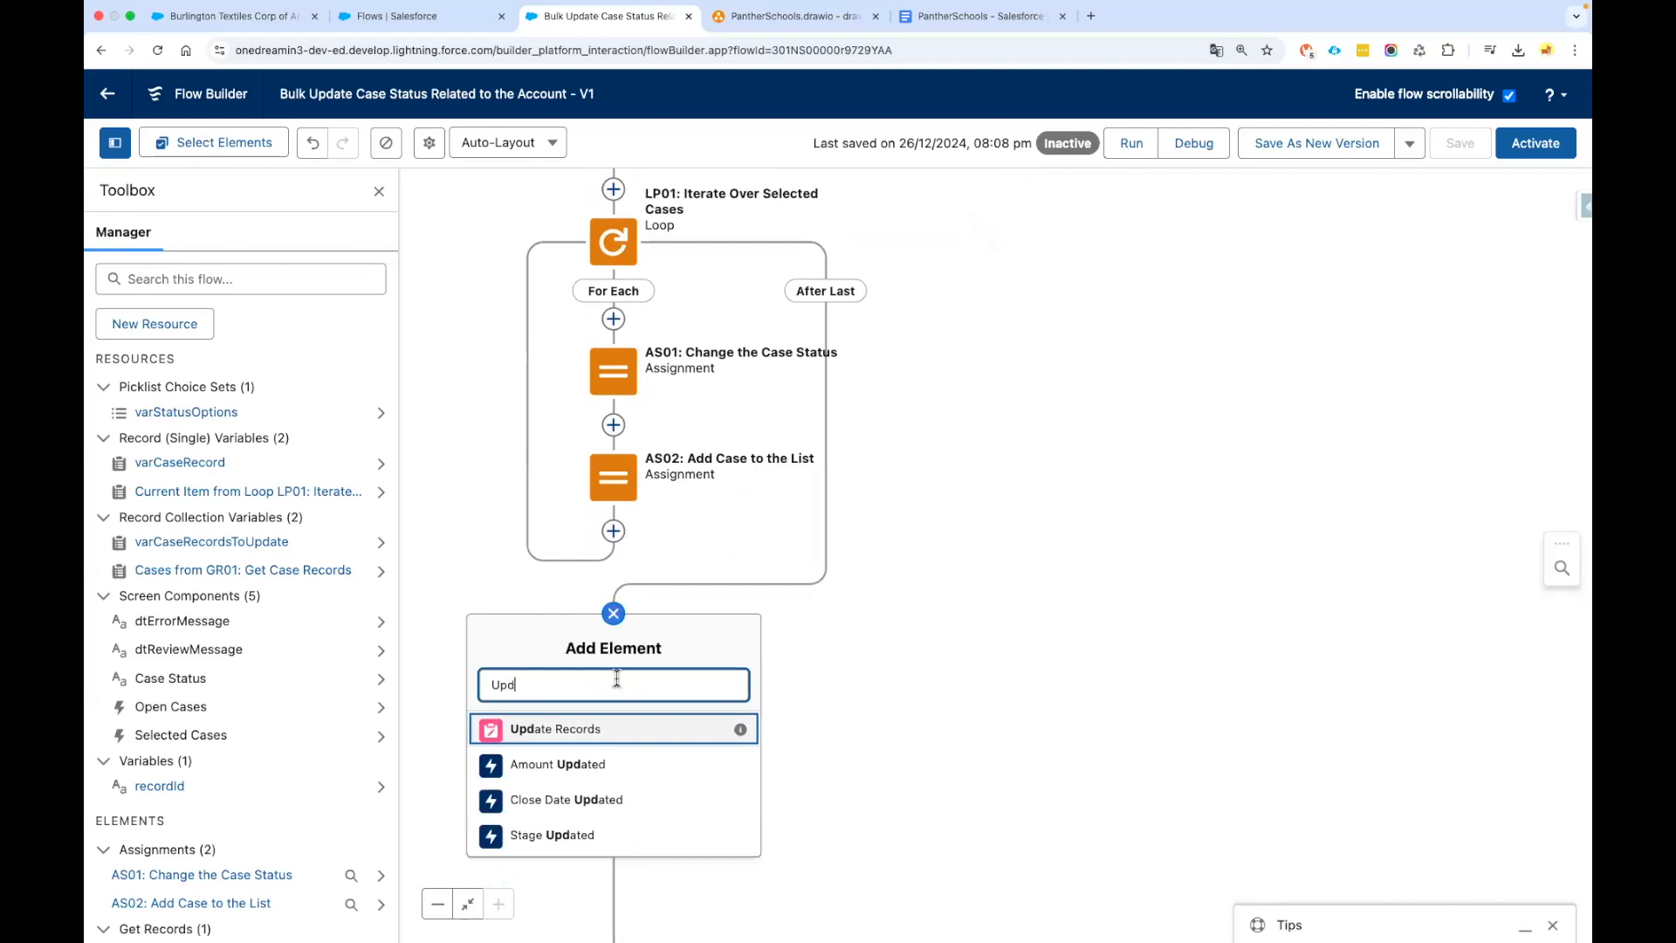
pyautogui.click(609, 730)
pyautogui.write('Update Records')
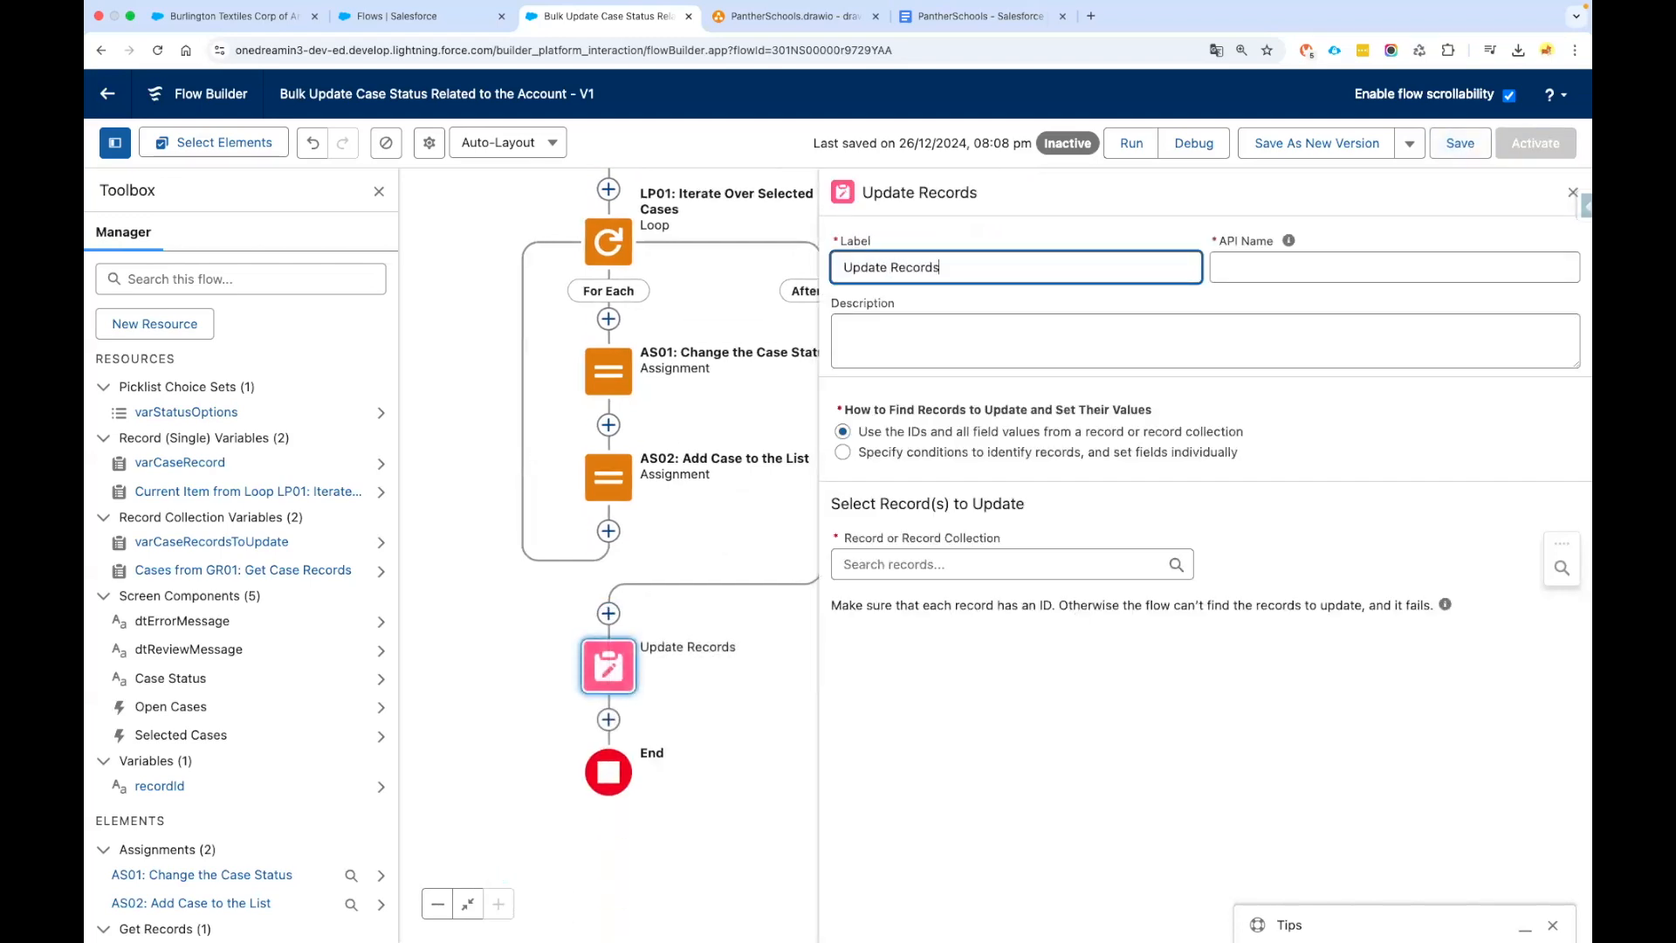
pyautogui.press('super+a')
pyautogui.press('BackSpace')
pyautogui.write('Y')
pyautogui.write('s')
pyautogui.press('Tab')
# Choose varCaseRecordsToUpdate as the record collection for UR01, keeping the IDs and field values option, and close the element
pyautogui.moveTo(861, 432); pyautogui.dragTo(1270, 439)
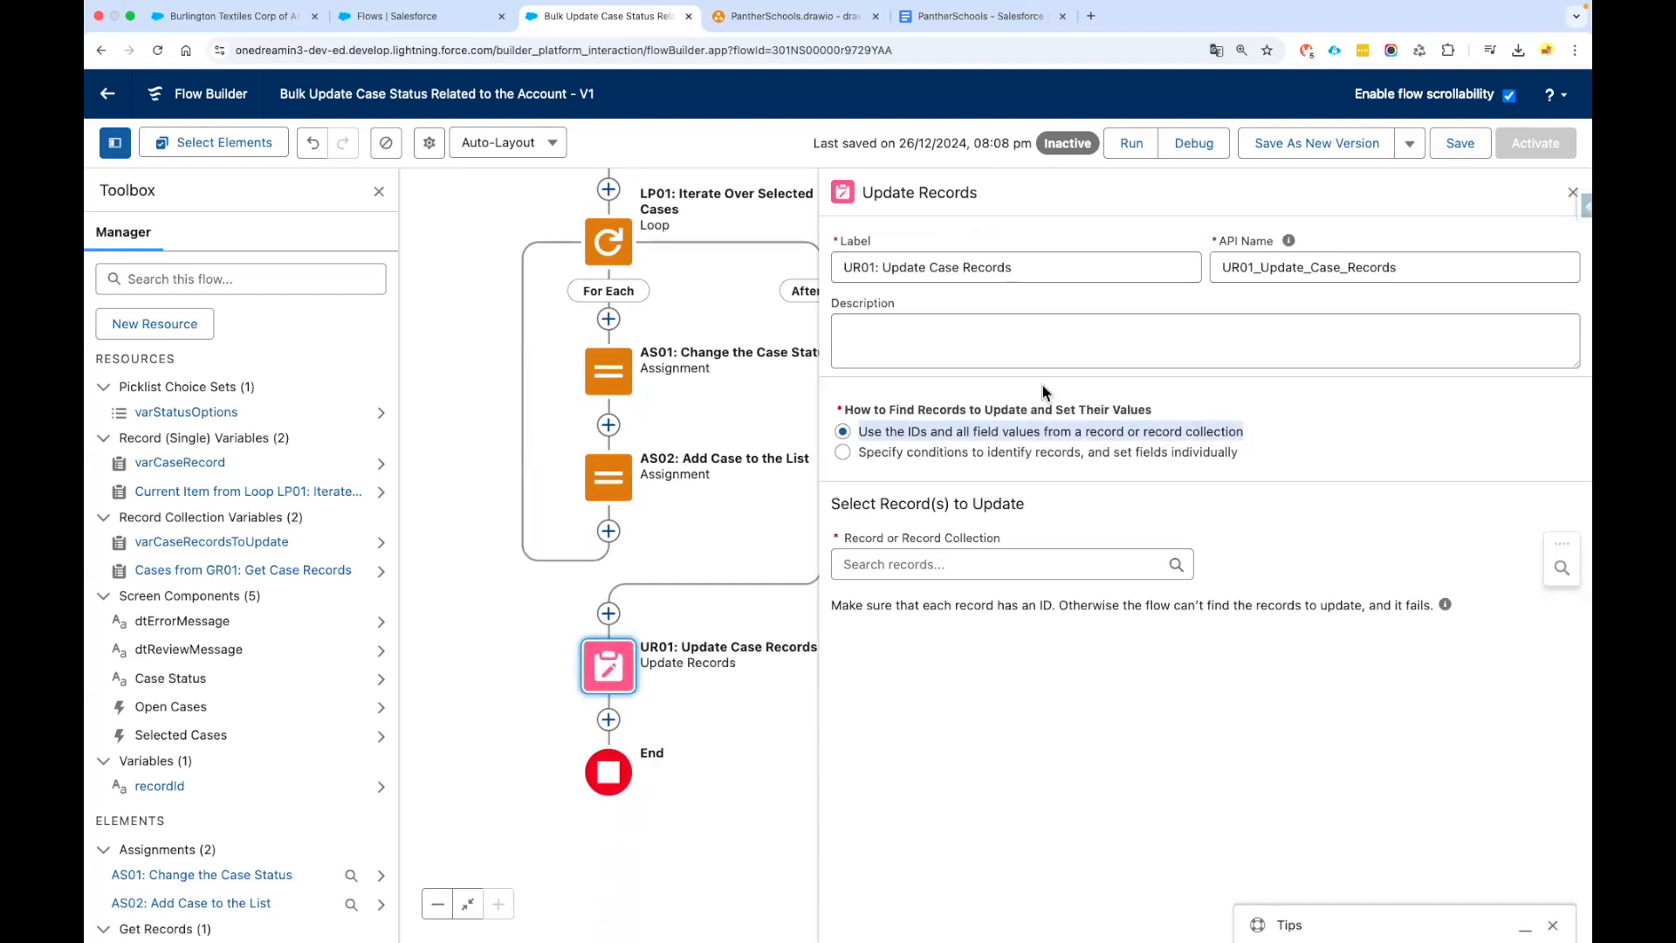
pyautogui.click(975, 566)
pyautogui.scroll(-1, 986, 708)
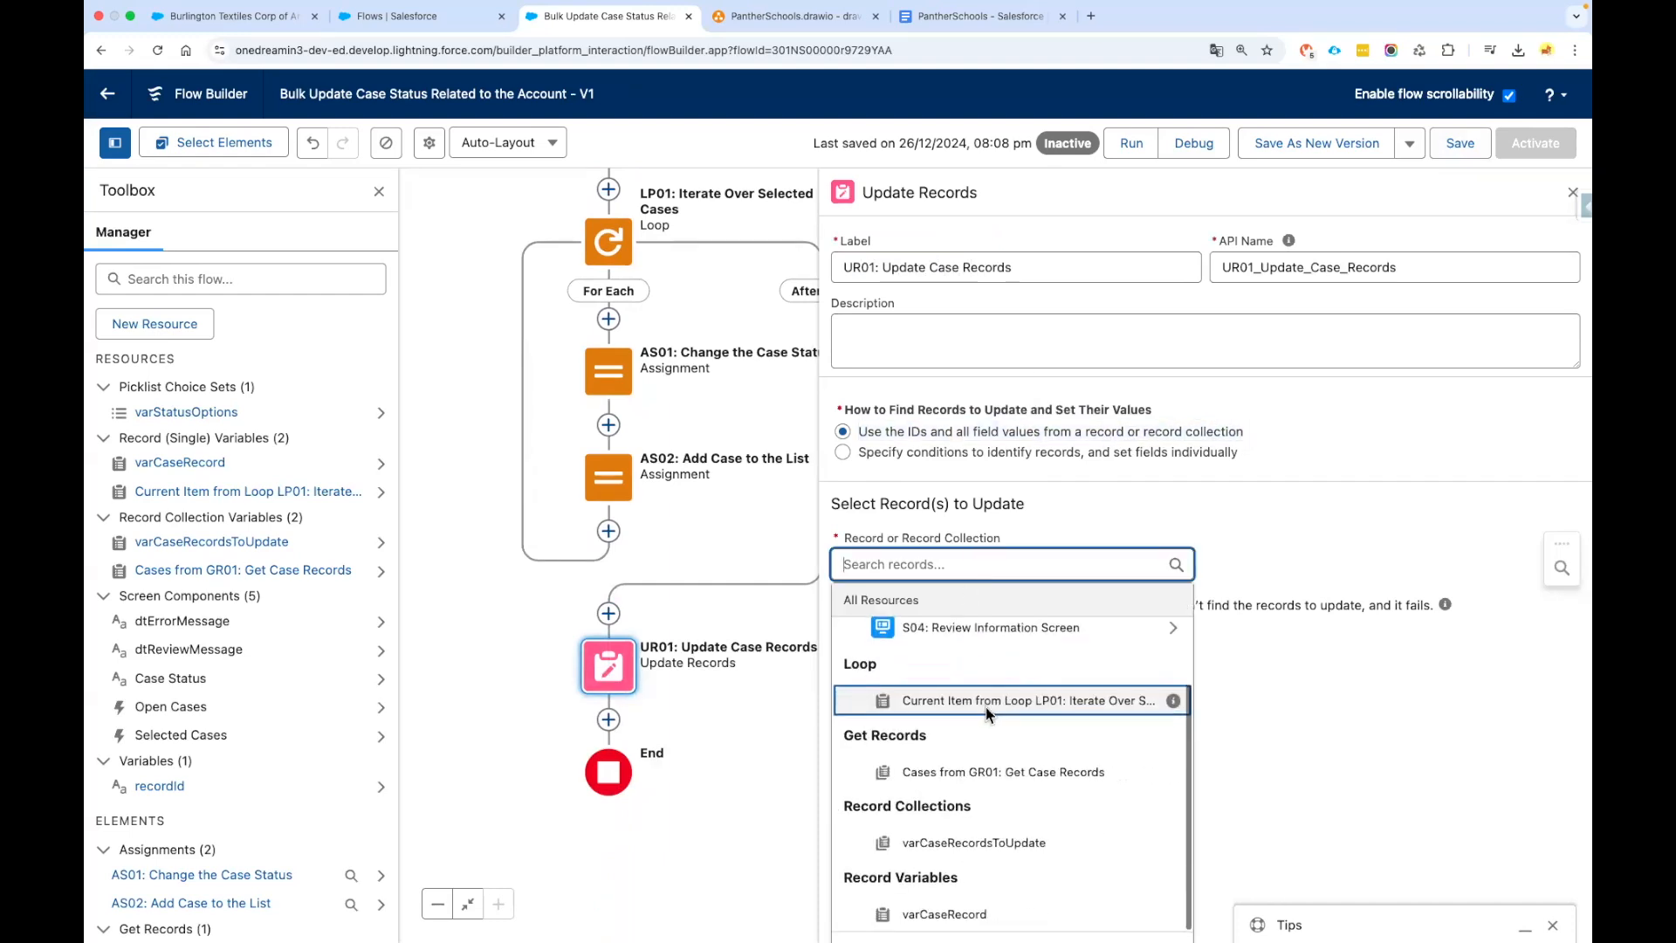
pyautogui.click(960, 842)
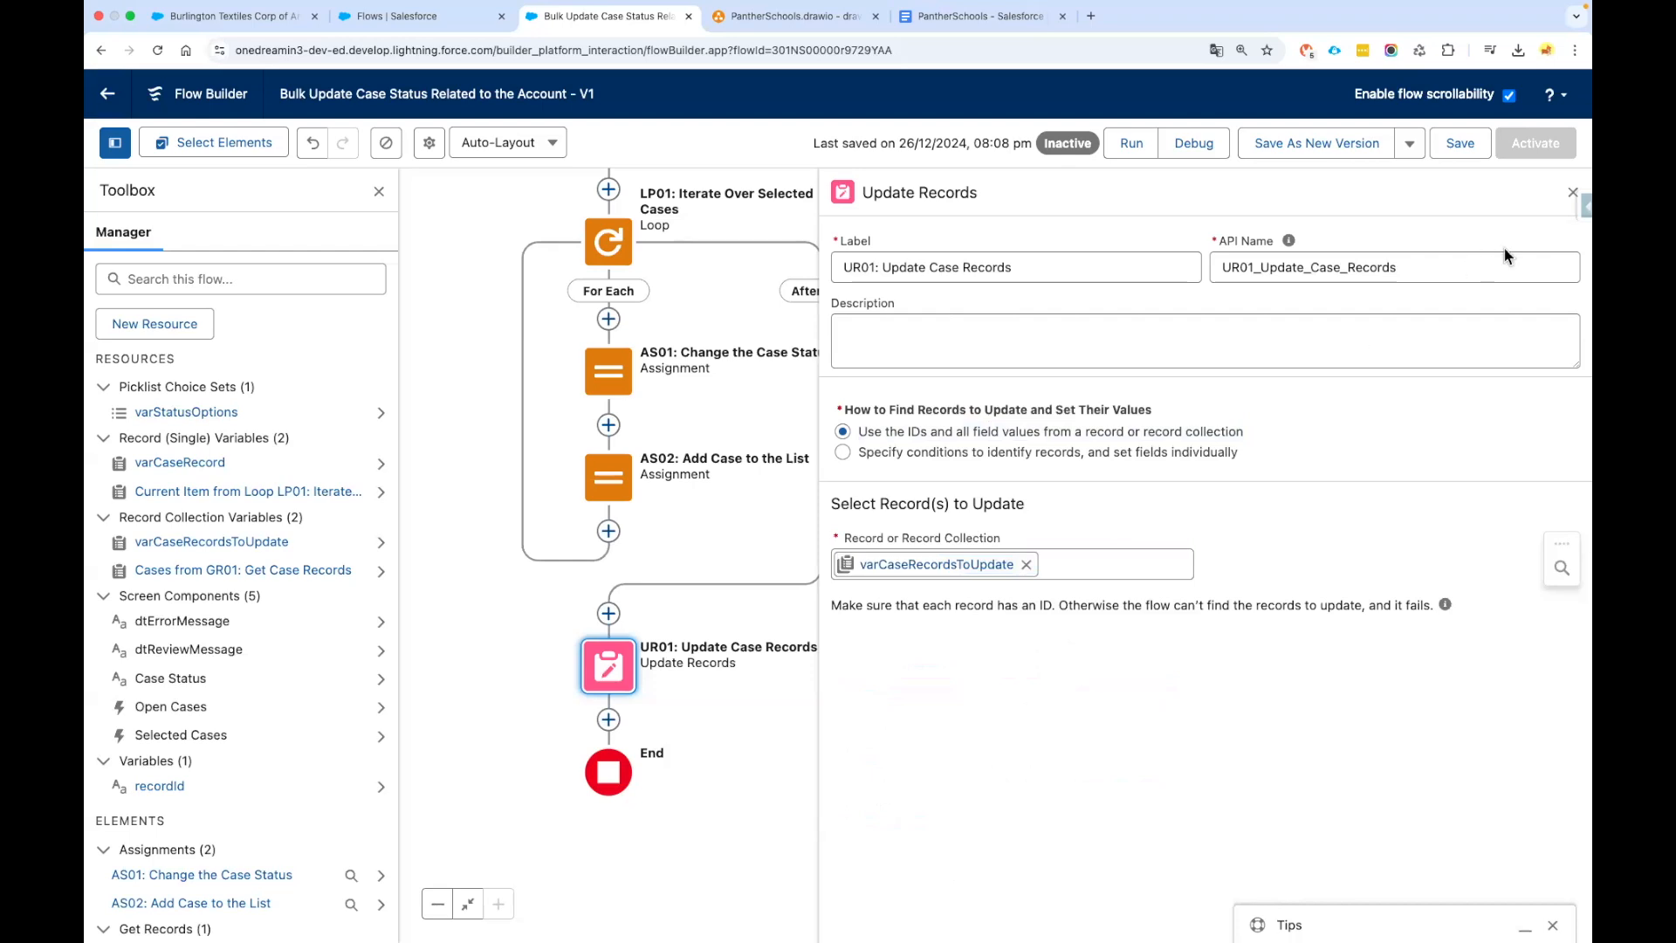
pyautogui.moveTo(1578, 203); pyautogui.dragTo(1578, 213)
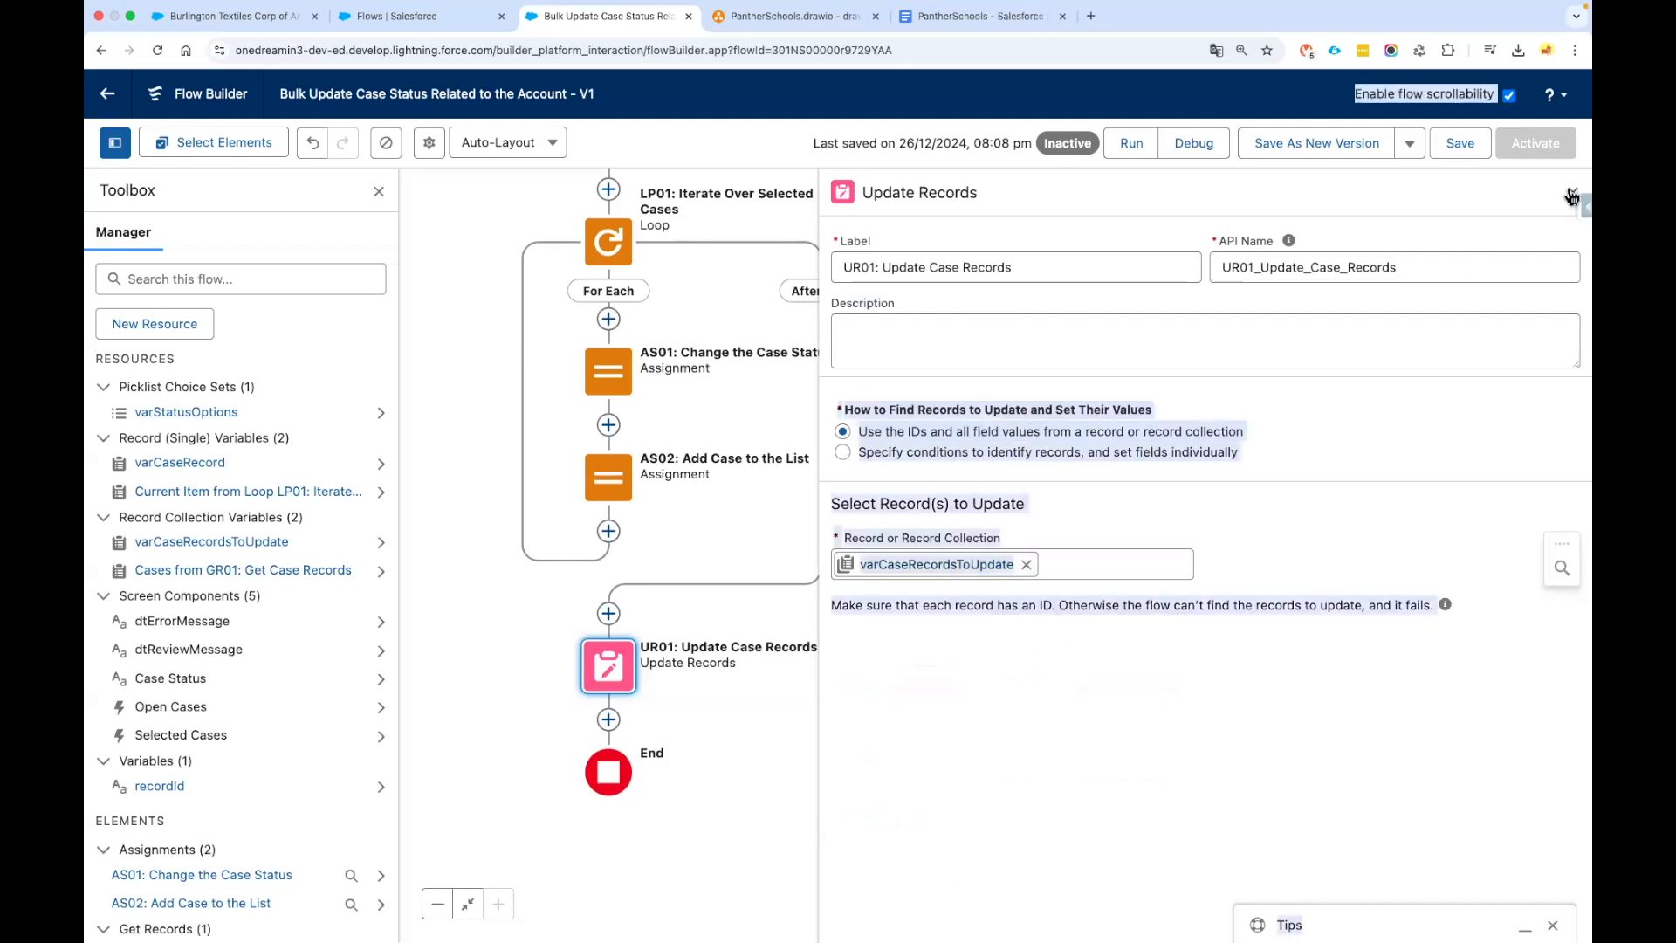
# Add a fault path to UR01: Update Case Records, connect it to the existing Error Screen, and save the flow
pyautogui.click(611, 666)
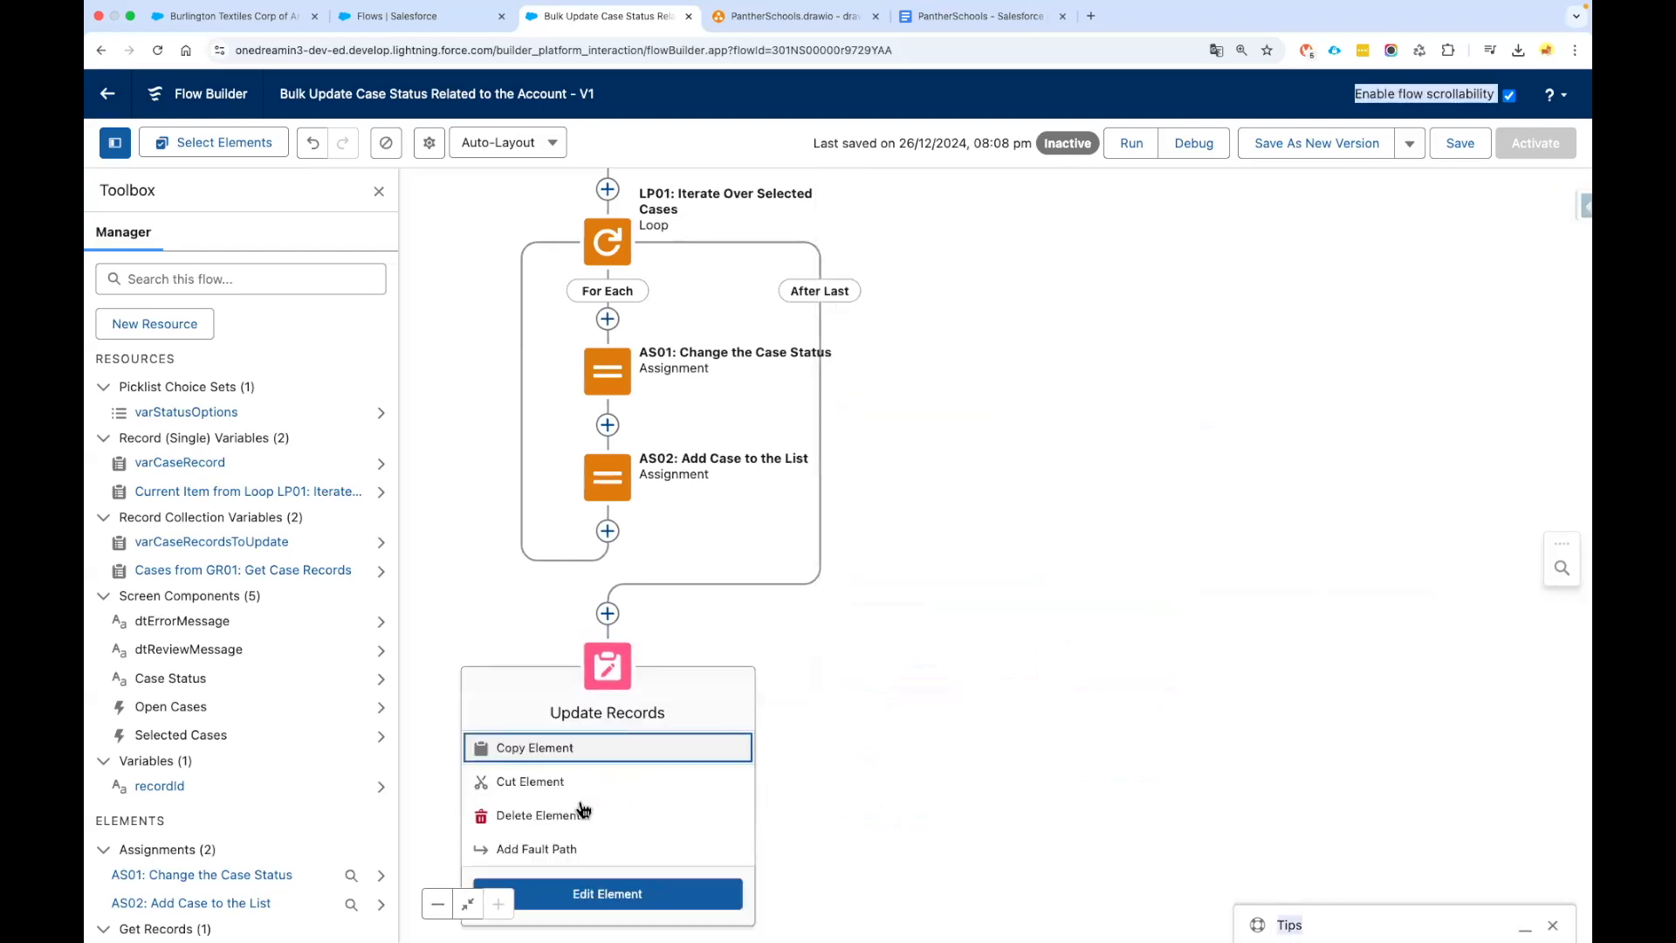
pyautogui.click(572, 849)
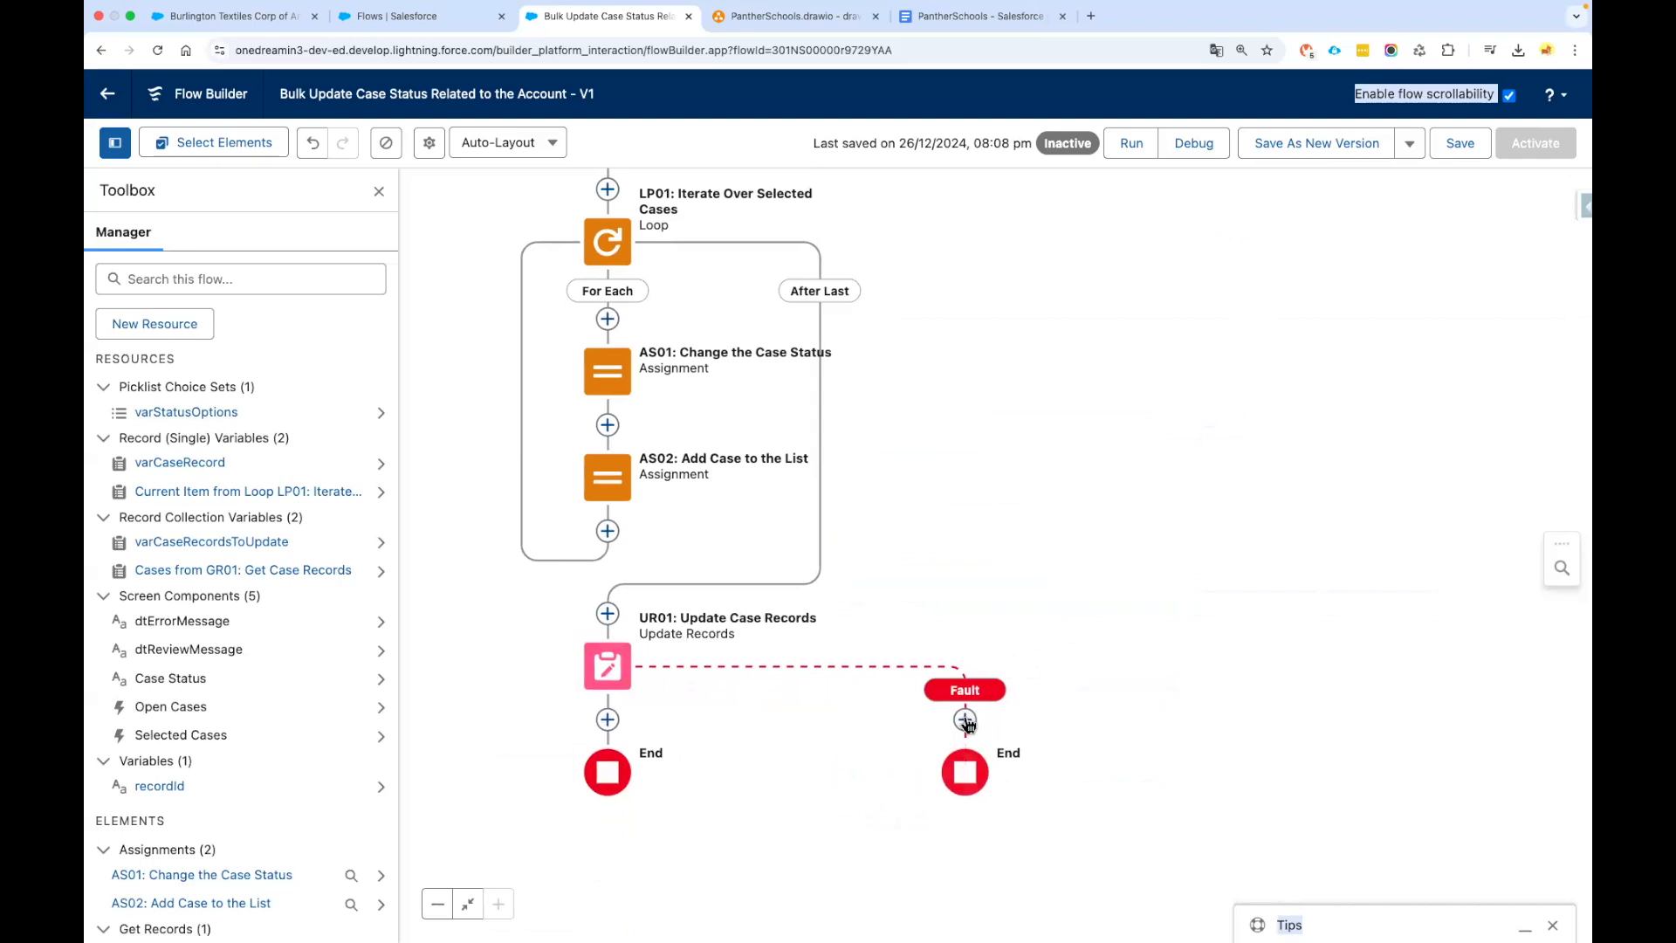
pyautogui.click(964, 719)
pyautogui.click(933, 834)
pyautogui.scroll(5, 1201, 603)
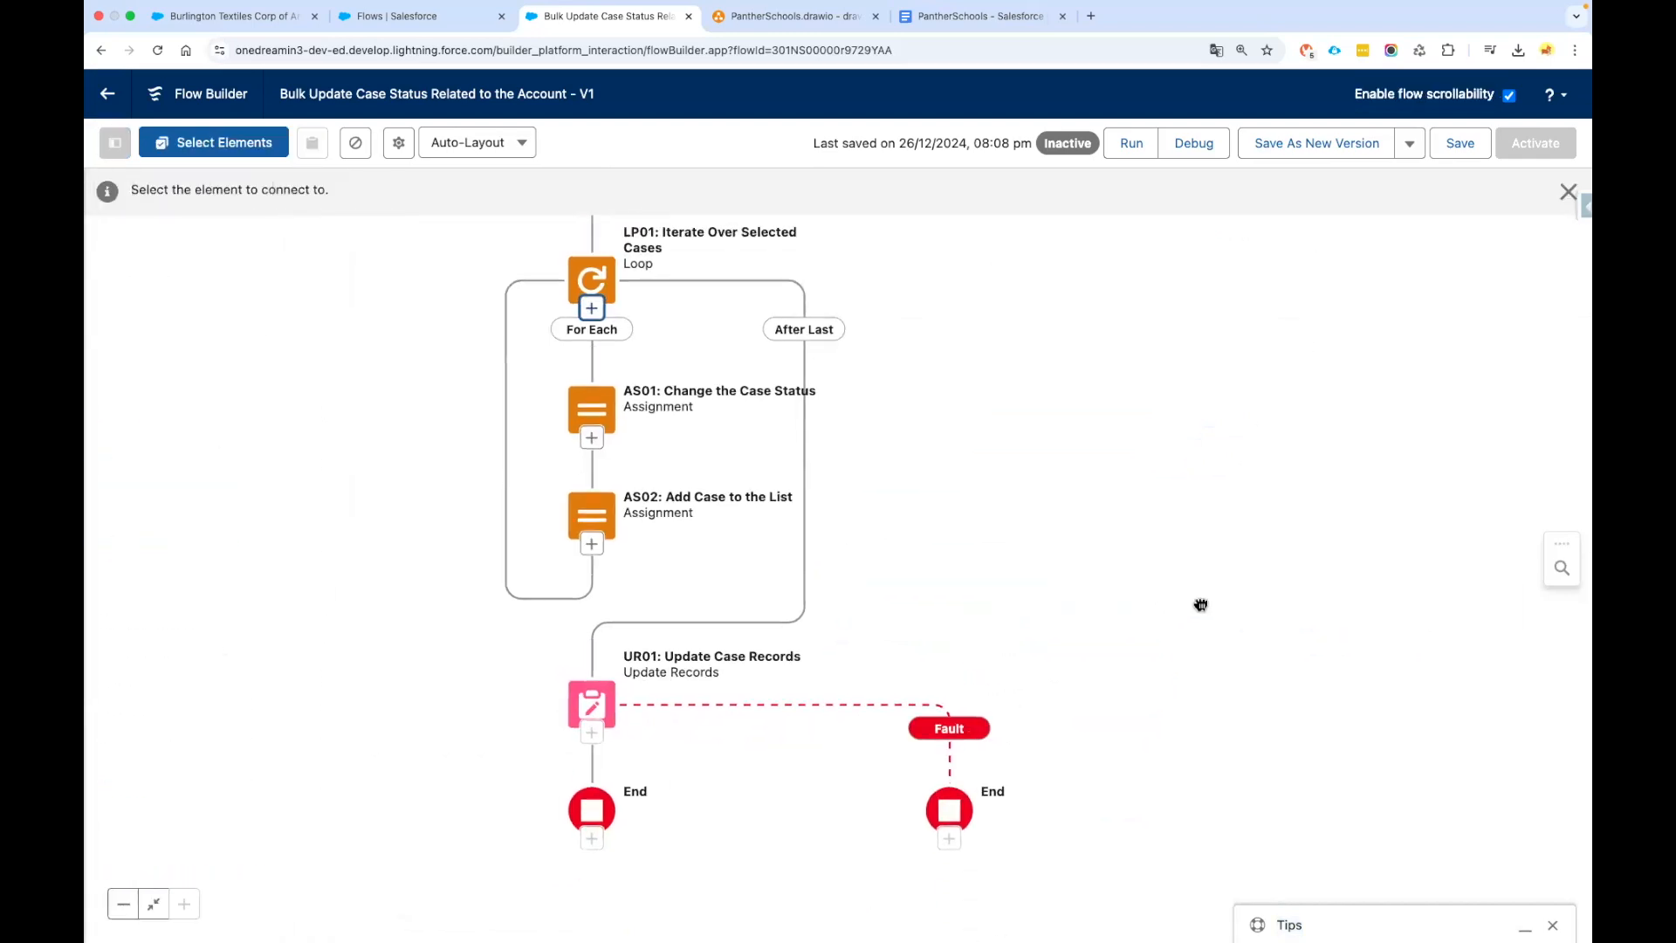
pyautogui.click(1109, 278)
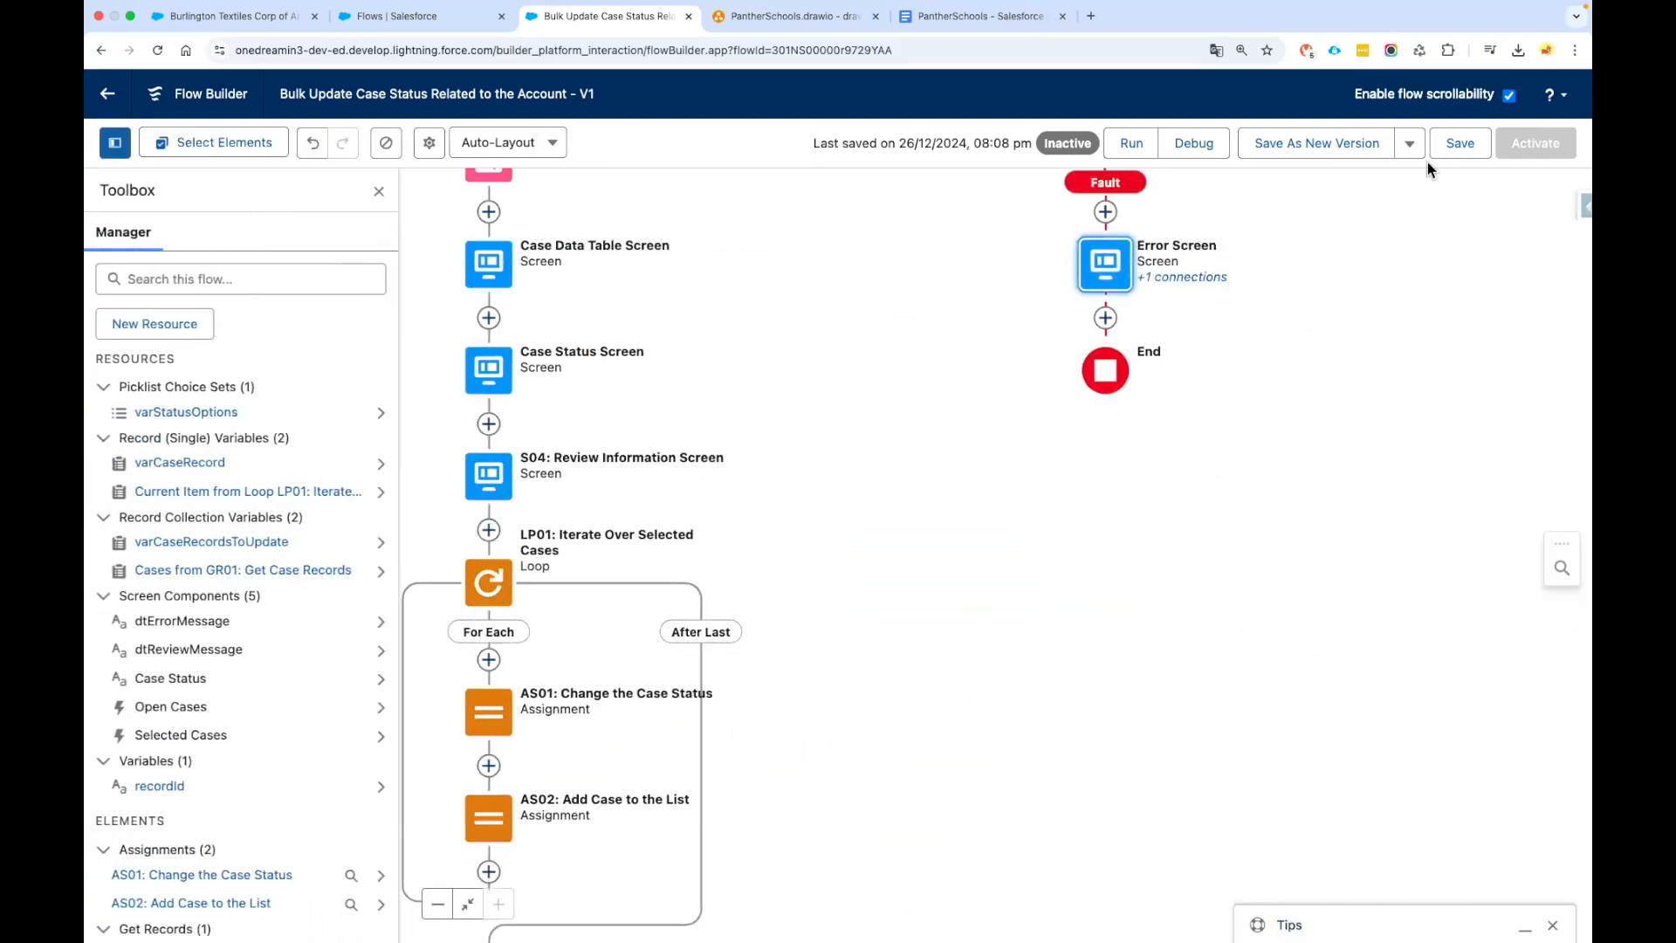
pyautogui.click(1459, 144)
# Add a Screen element after UR01: Update Case Records and label it "S05: Success Screen"
pyautogui.scroll(-5, 943, 587)
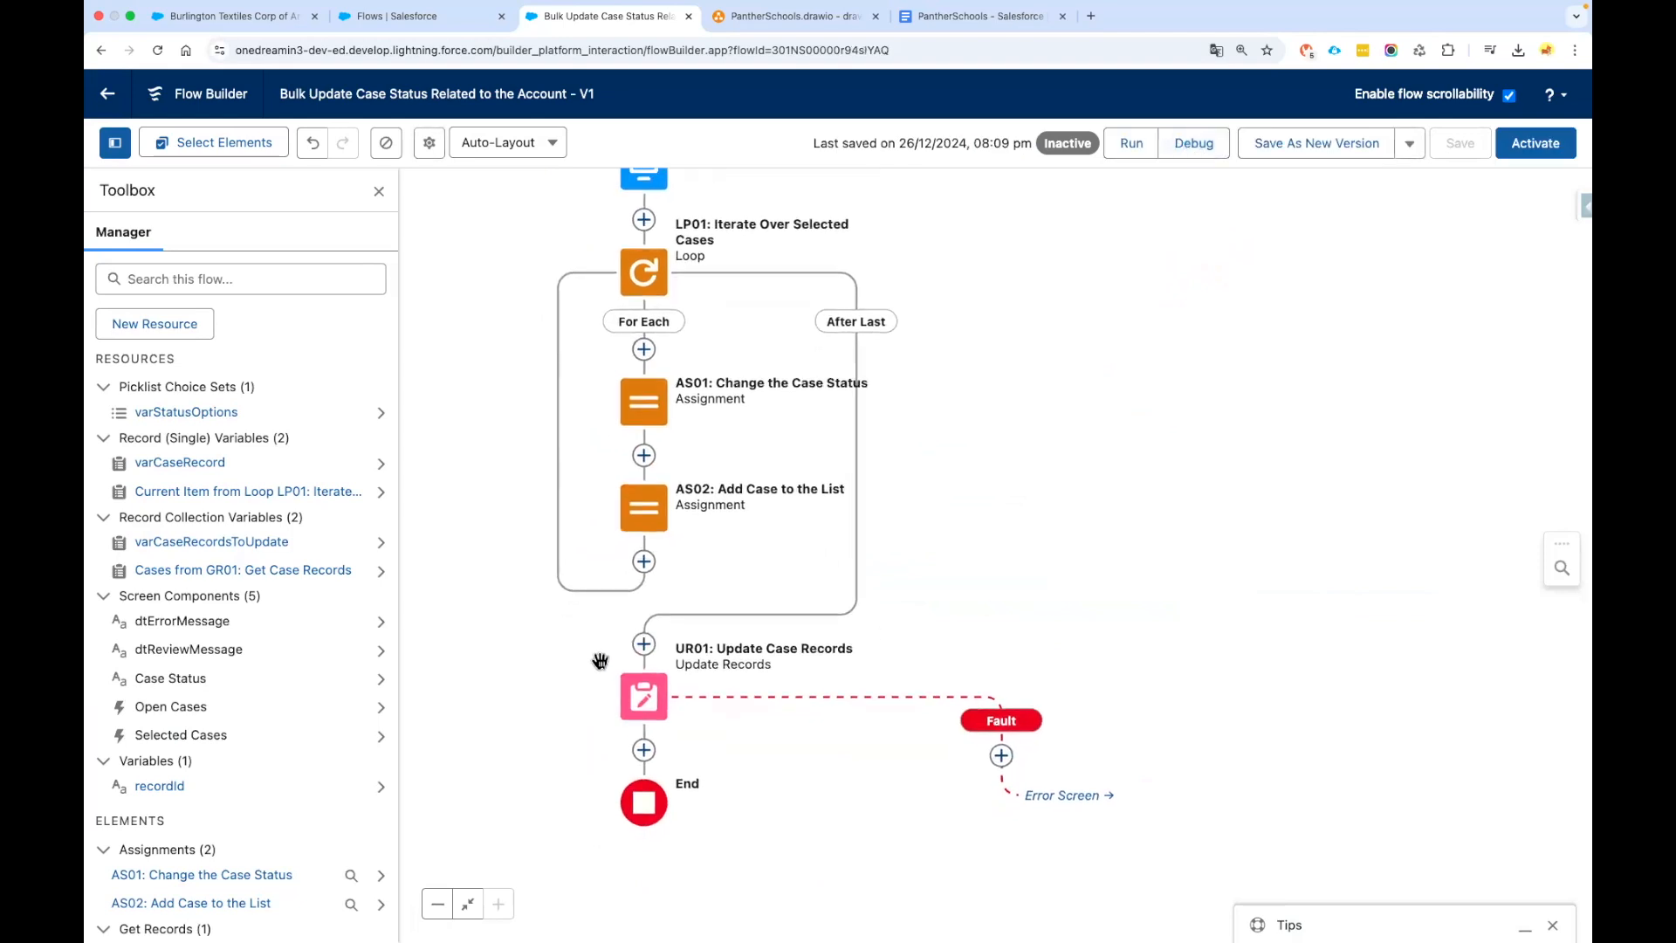
pyautogui.scroll(-3, 976, 625)
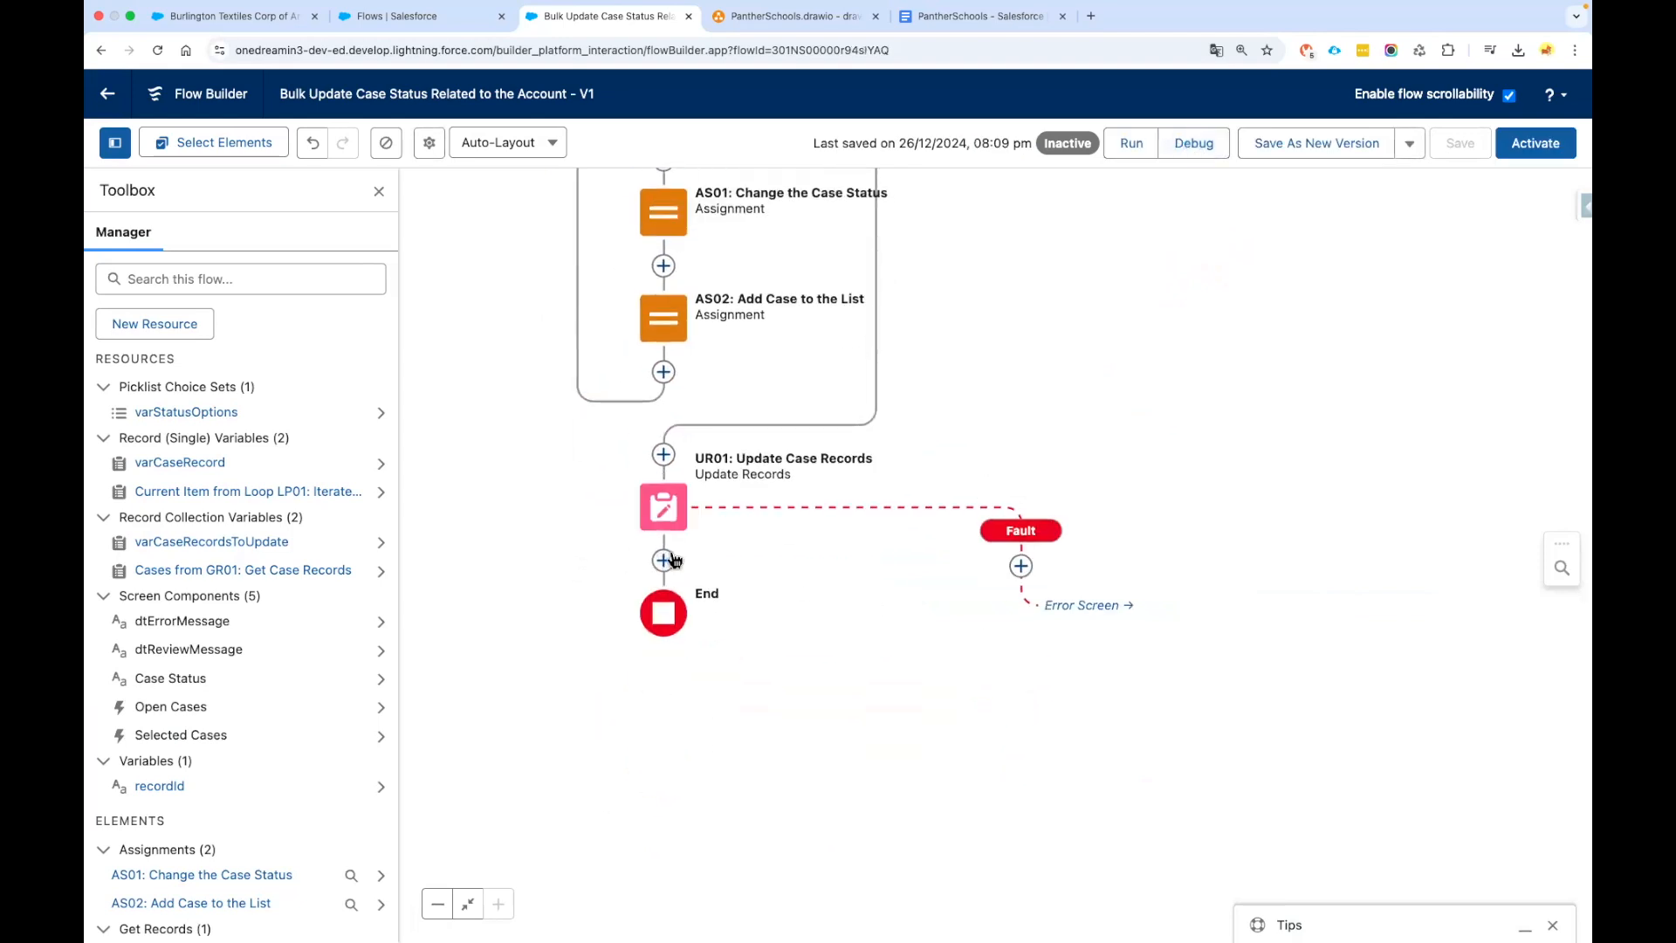
pyautogui.click(663, 559)
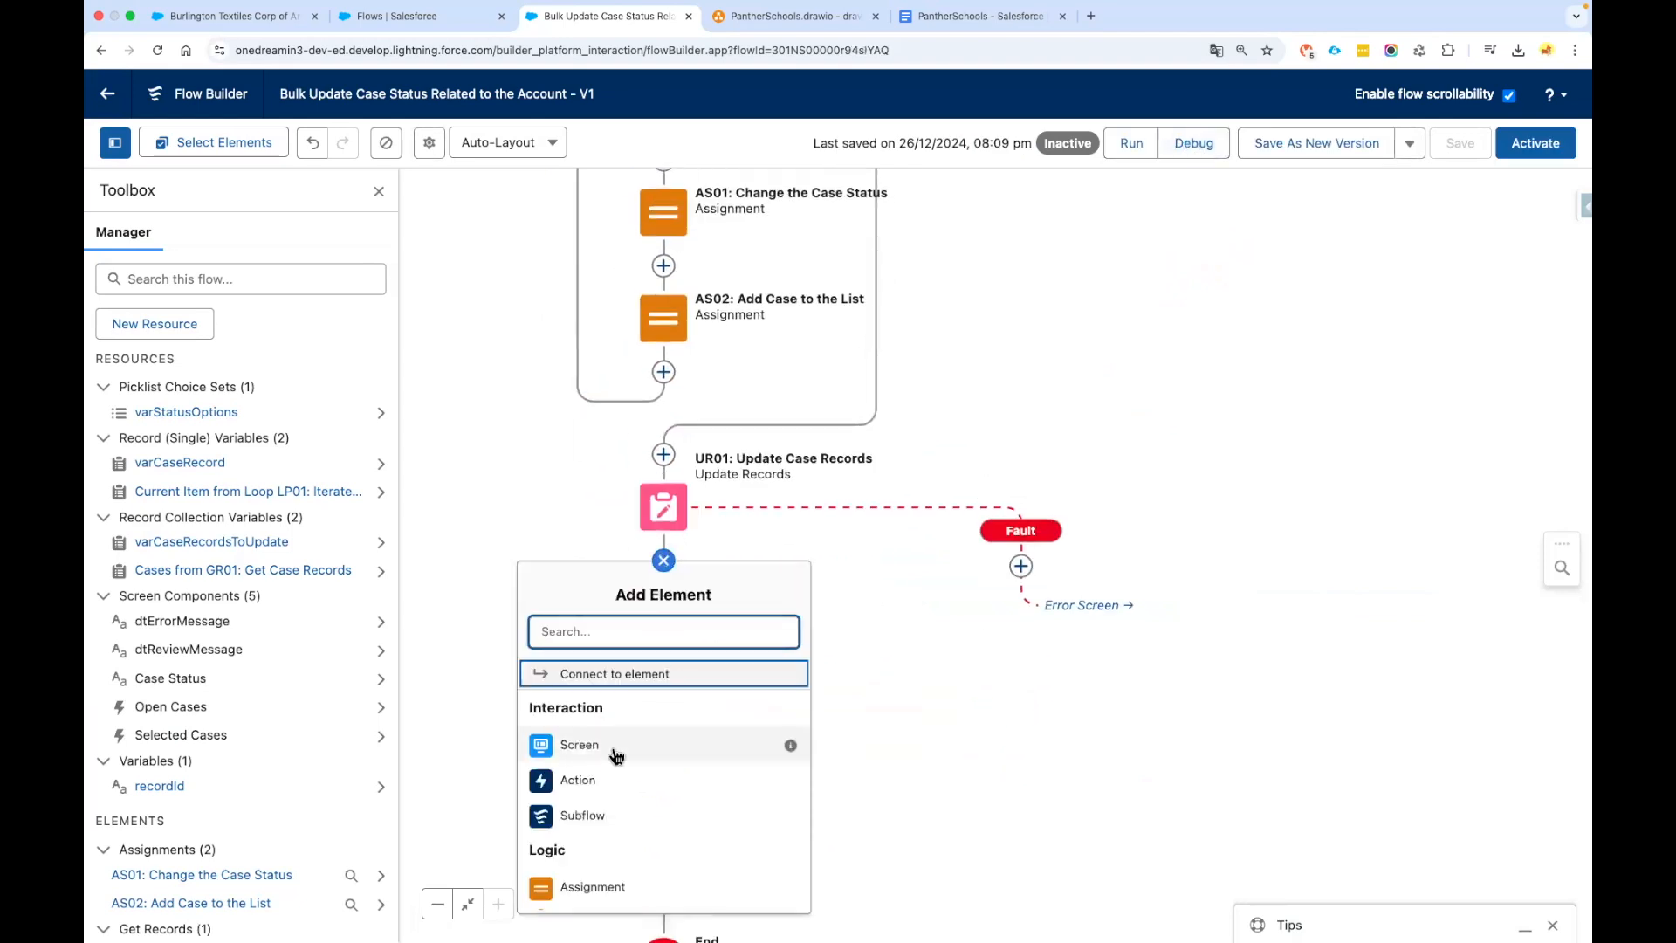
pyautogui.press('Return')
pyautogui.write('S05:')
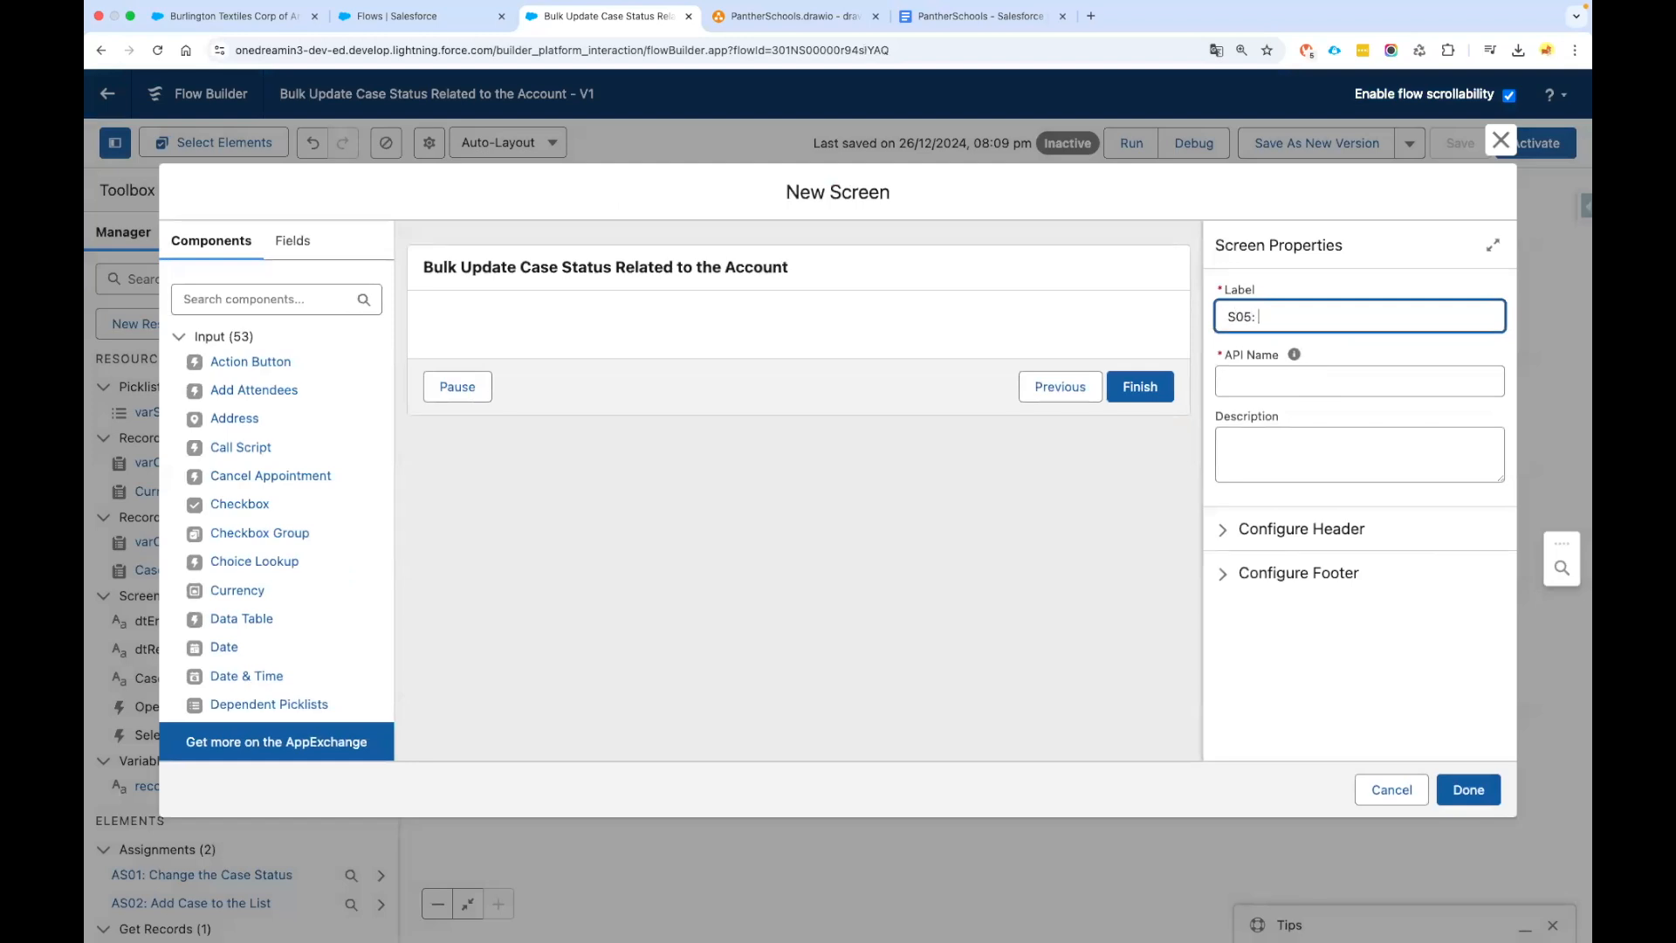
pyautogui.write(' Success Screen')
pyautogui.press('Tab')
# Hide the header of the success screen and hide its Pause and Previous buttons in the footer
pyautogui.click(1300, 529)
pyautogui.click(1278, 561)
pyautogui.click(1334, 658)
pyautogui.scroll(-4, 1332, 656)
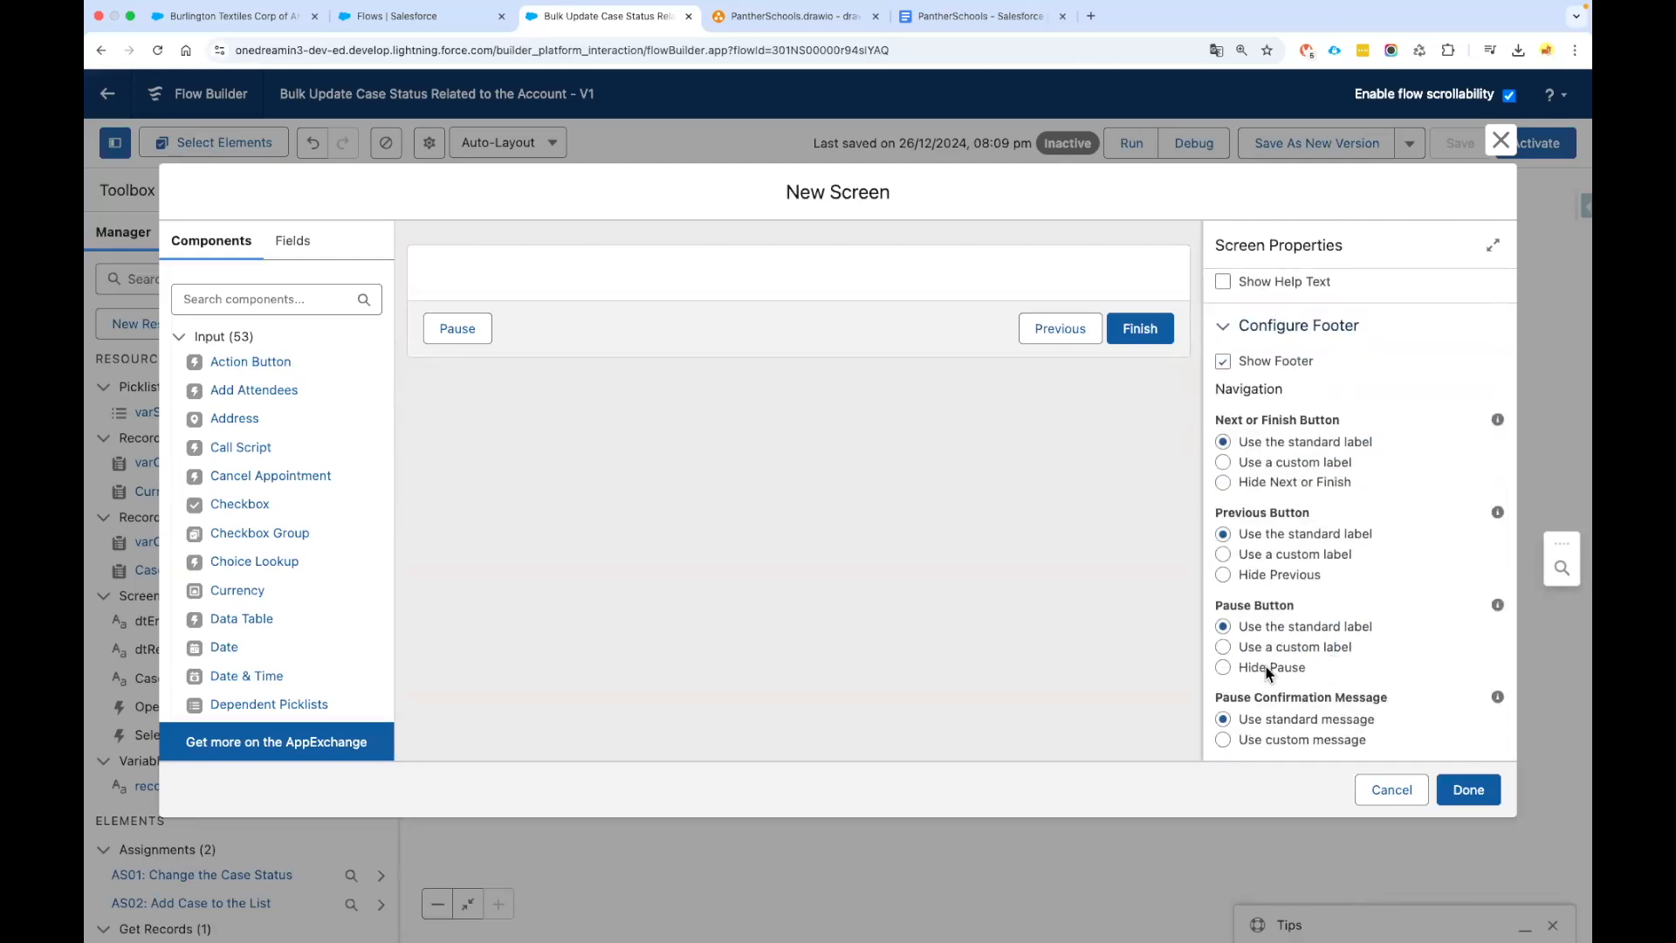
pyautogui.click(1267, 669)
pyautogui.scroll(5, 1275, 646)
pyautogui.scroll(-4, 1280, 620)
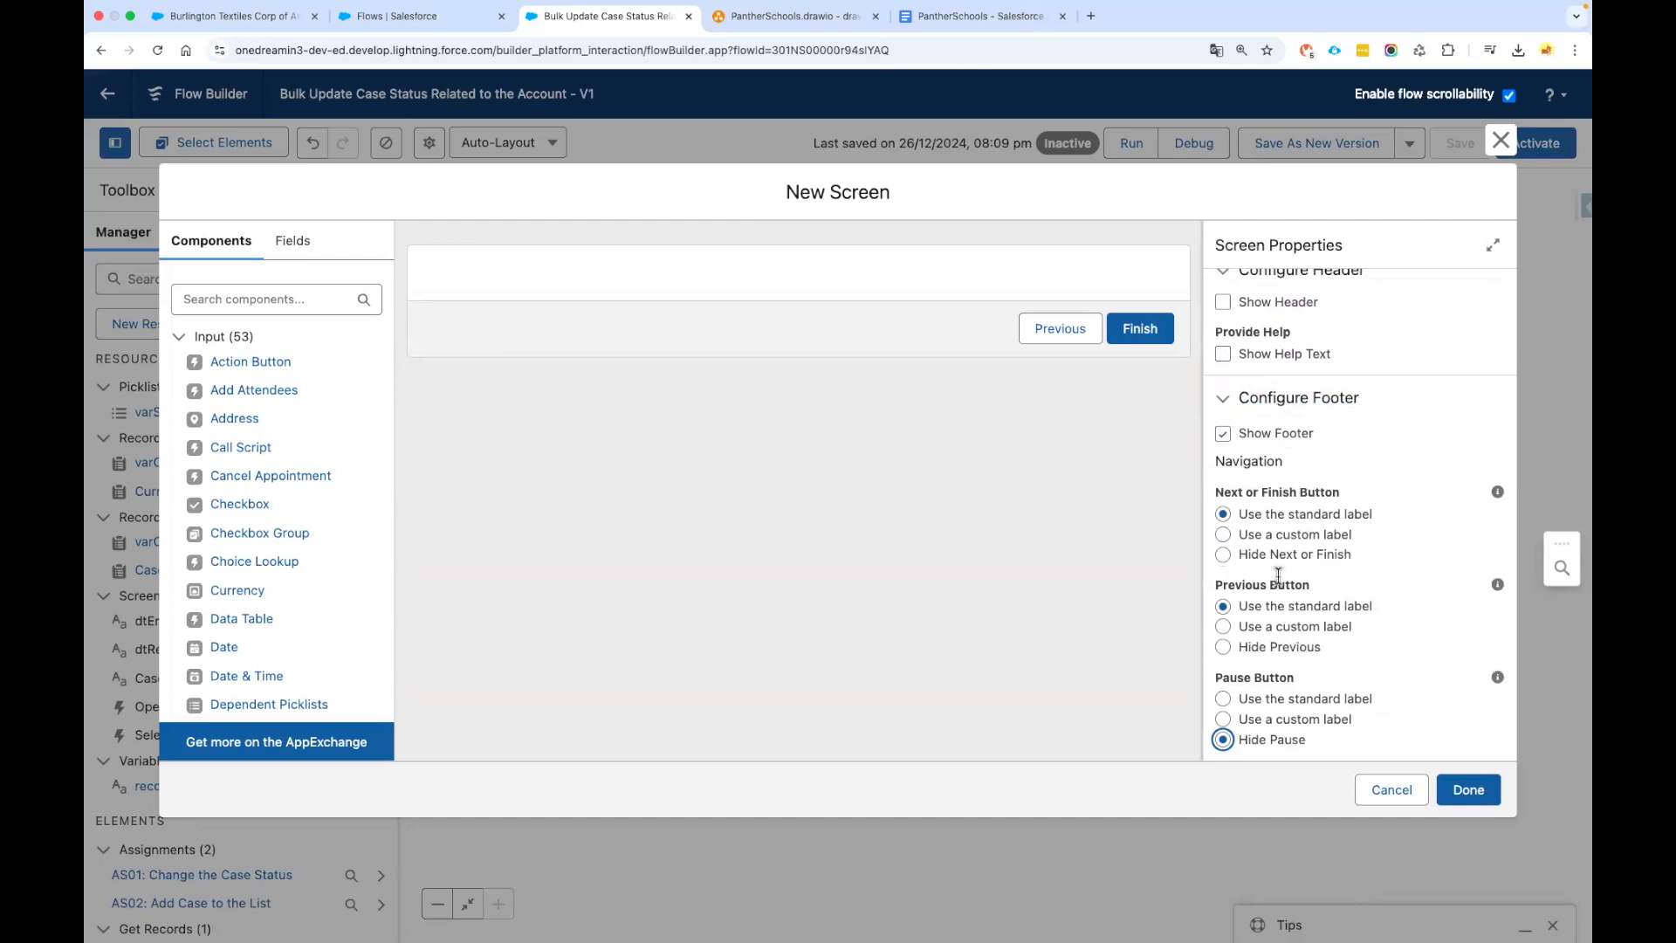
pyautogui.click(1292, 646)
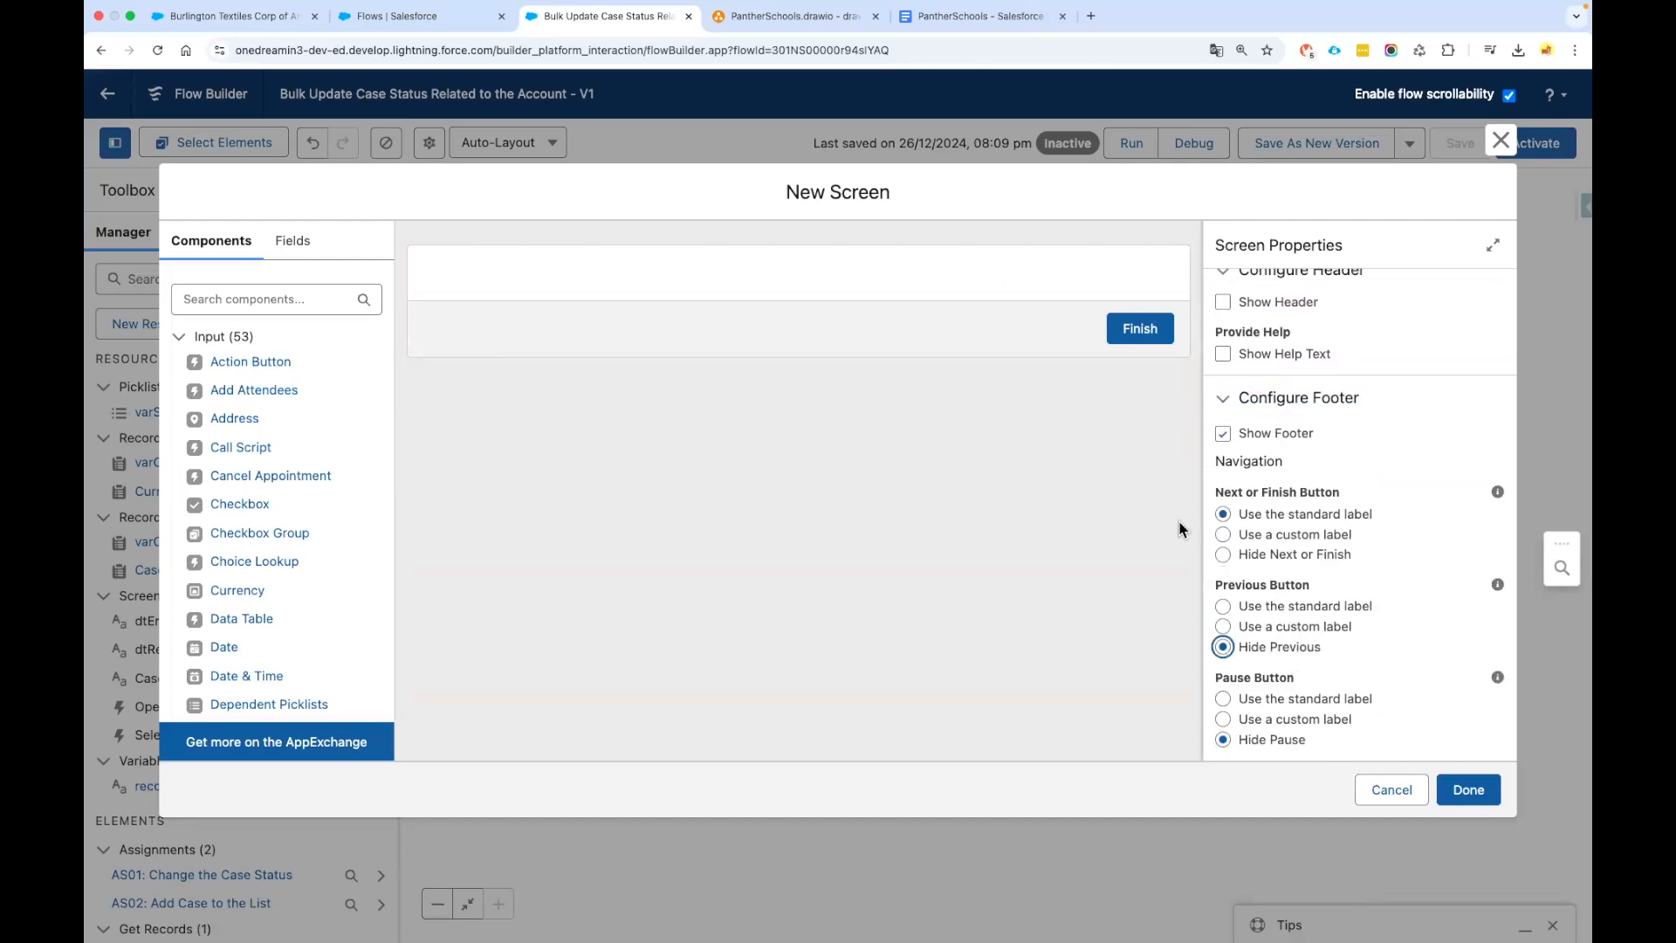
# Try the custom label "Open Cases" for the success screen's finish button, and return to the standard label
pyautogui.click(1301, 534)
pyautogui.click(1262, 603)
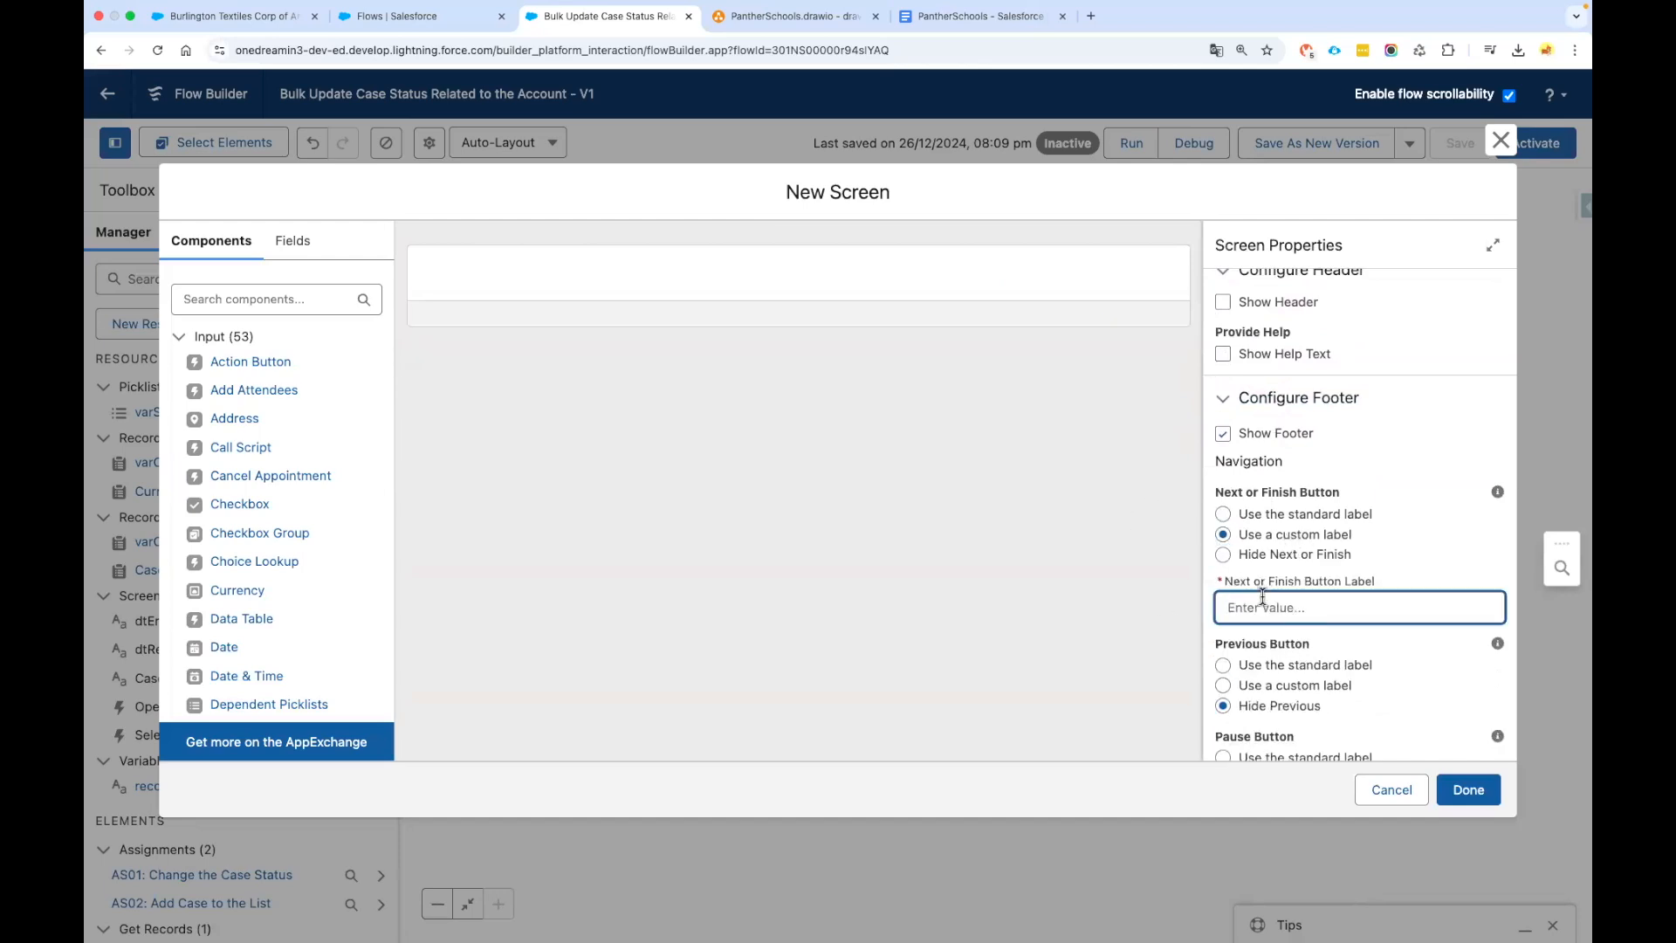
pyautogui.write('Open Cases')
pyautogui.click(1153, 586)
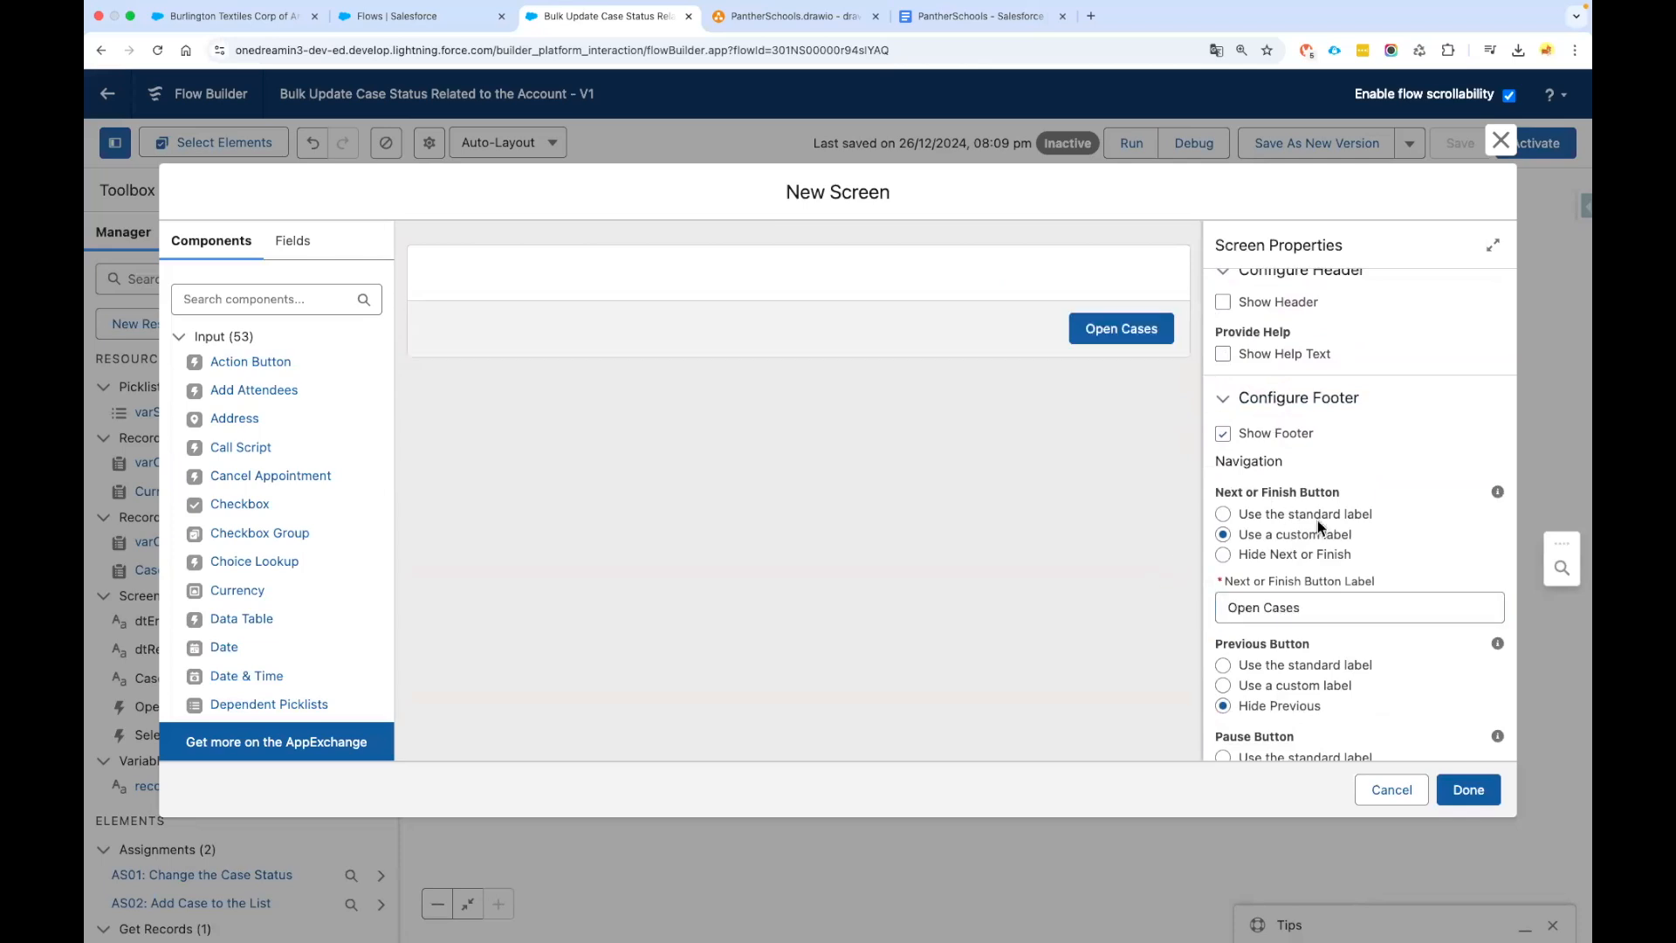
pyautogui.click(1269, 515)
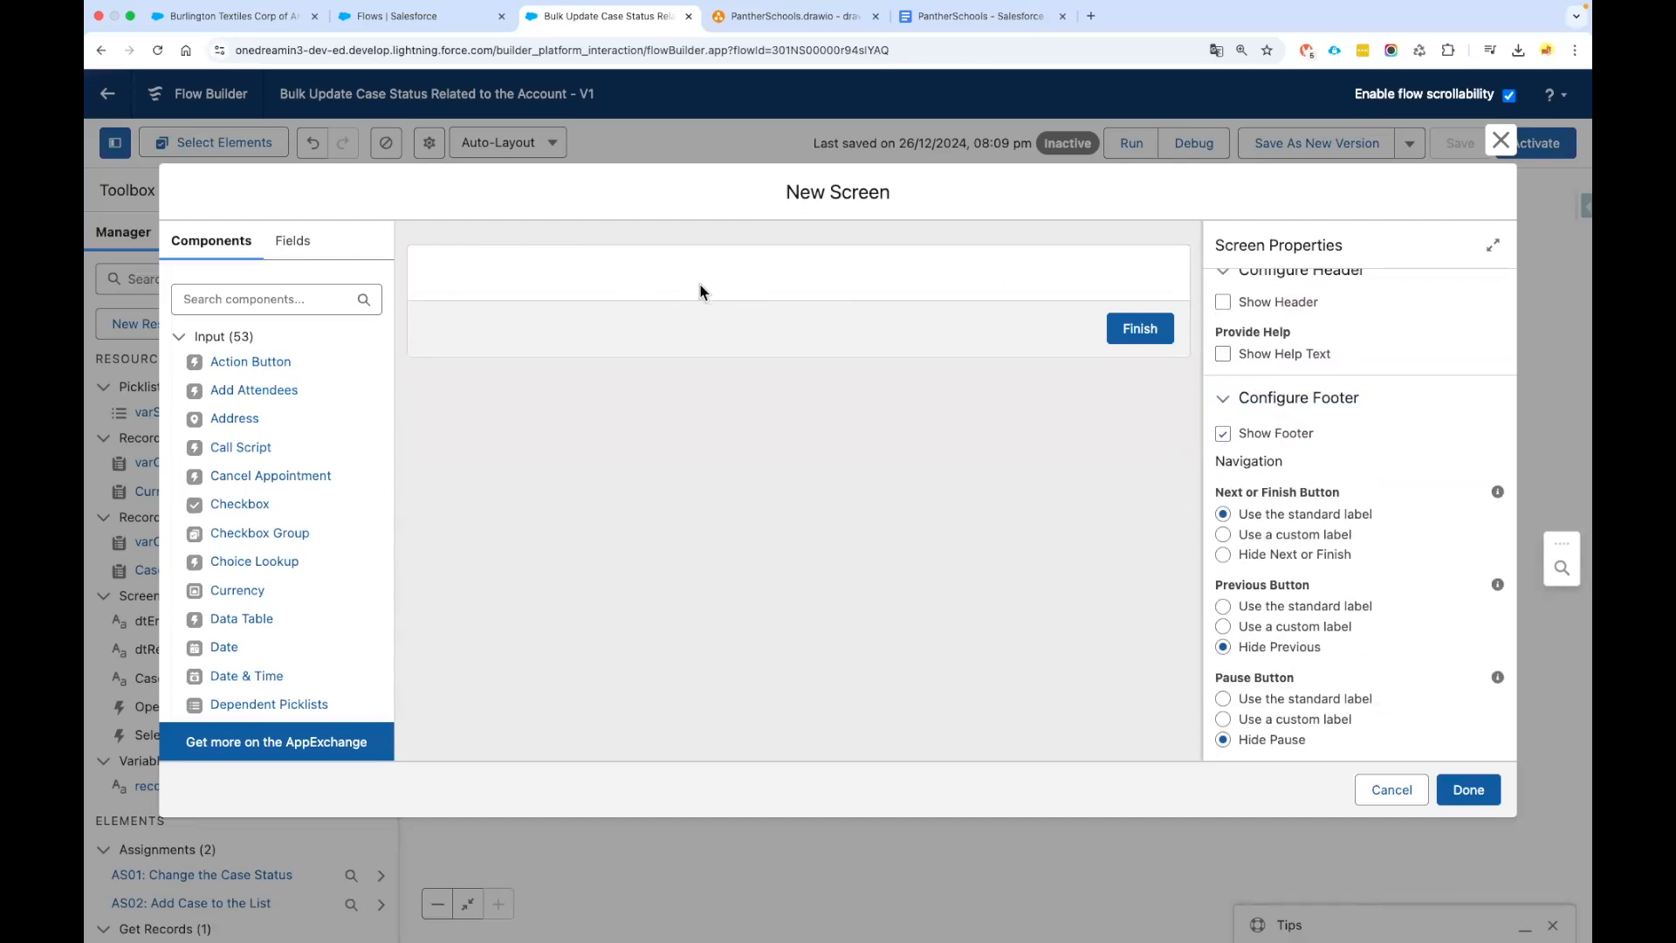
# Add a Display Text component to the success screen with the API name dtSuccessMessages
pyautogui.click(248, 306)
pyautogui.write('dis')
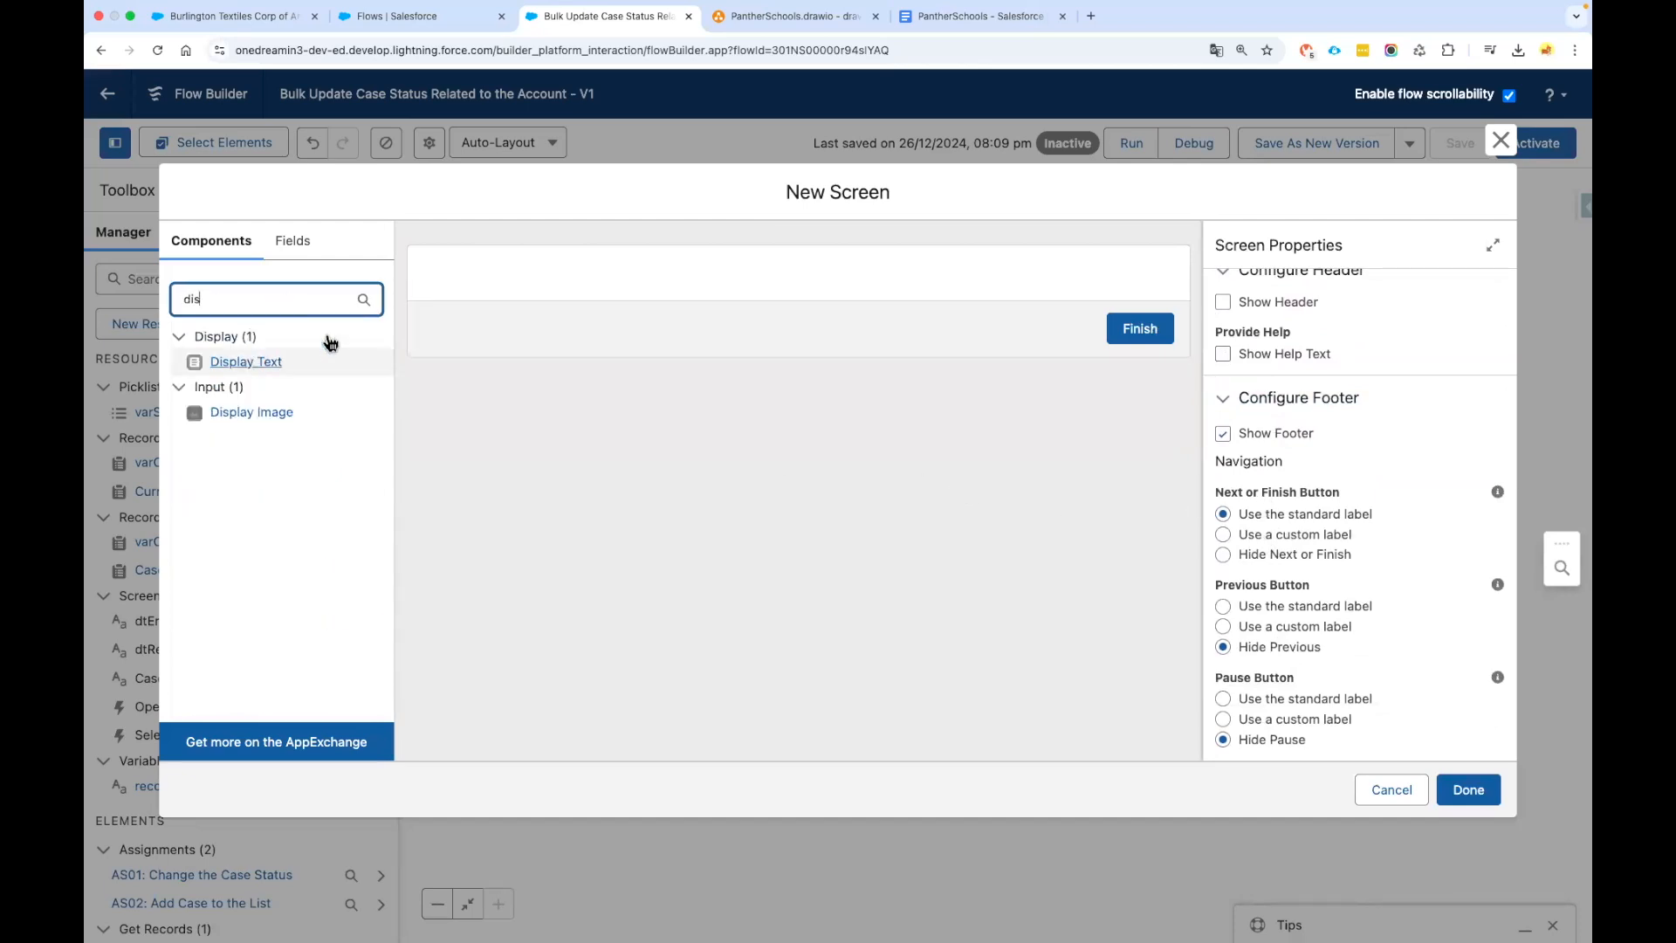
pyautogui.moveTo(323, 358); pyautogui.dragTo(553, 270)
pyautogui.click(1280, 316)
pyautogui.write('dtS')
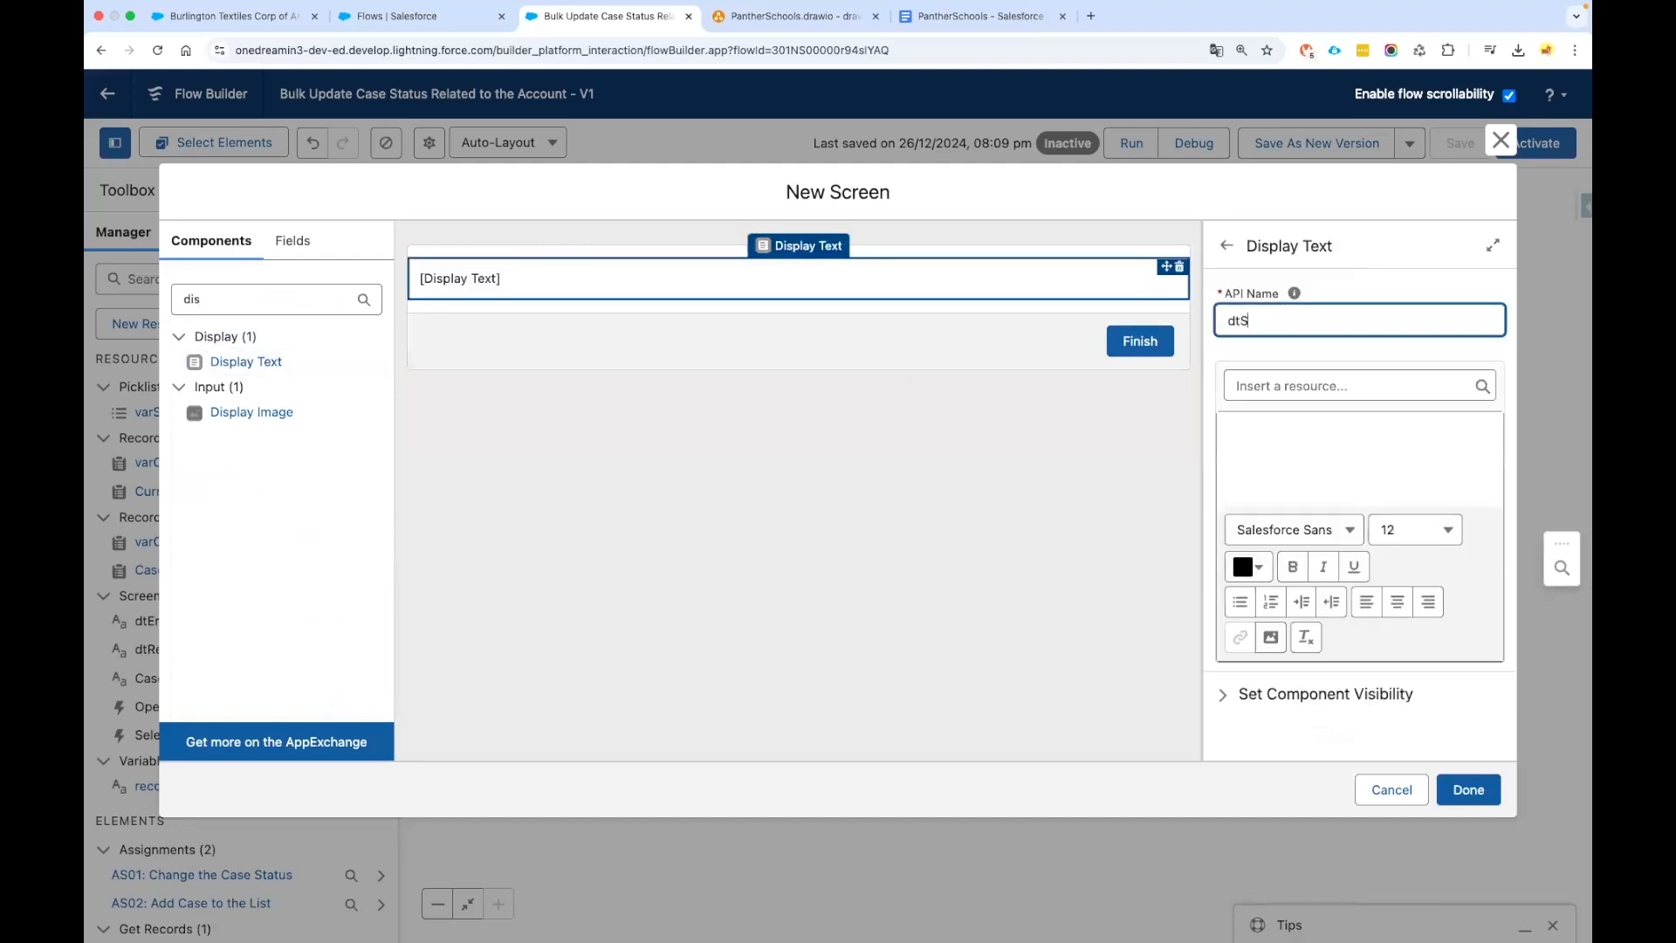
pyautogui.write('uccessMessages')
pyautogui.press('Tab')
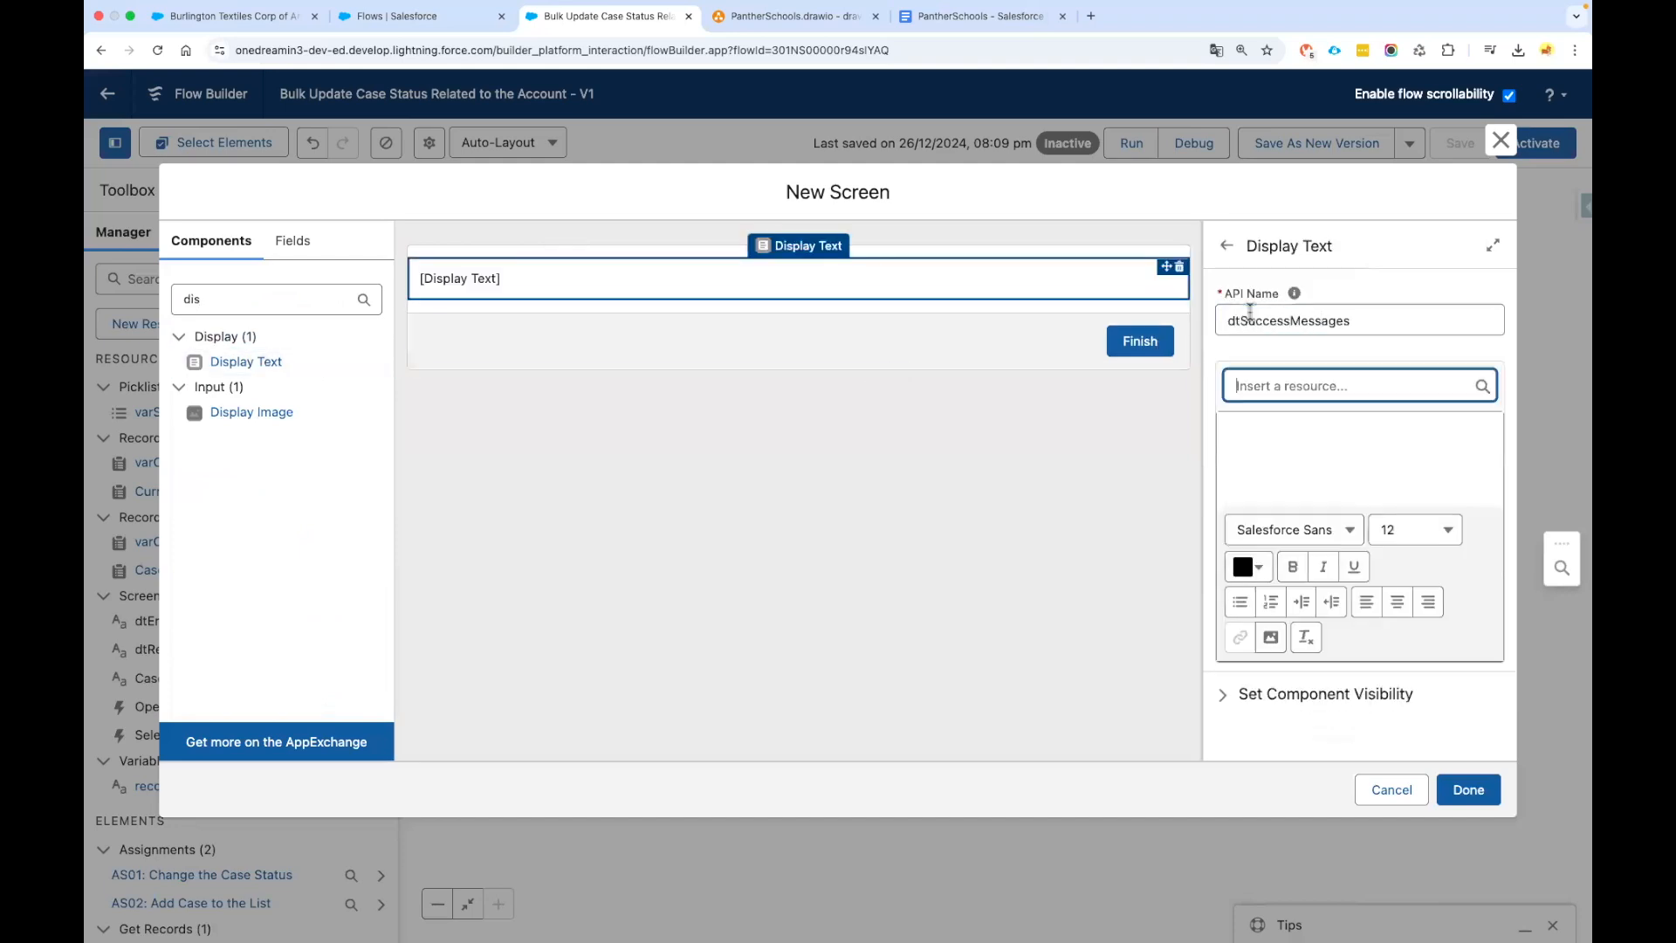
# Write the message "The selected status {!Case_Status} has been updated to the selected cases.", inserting the Case_Status screen component as a resource
pyautogui.click(1280, 437)
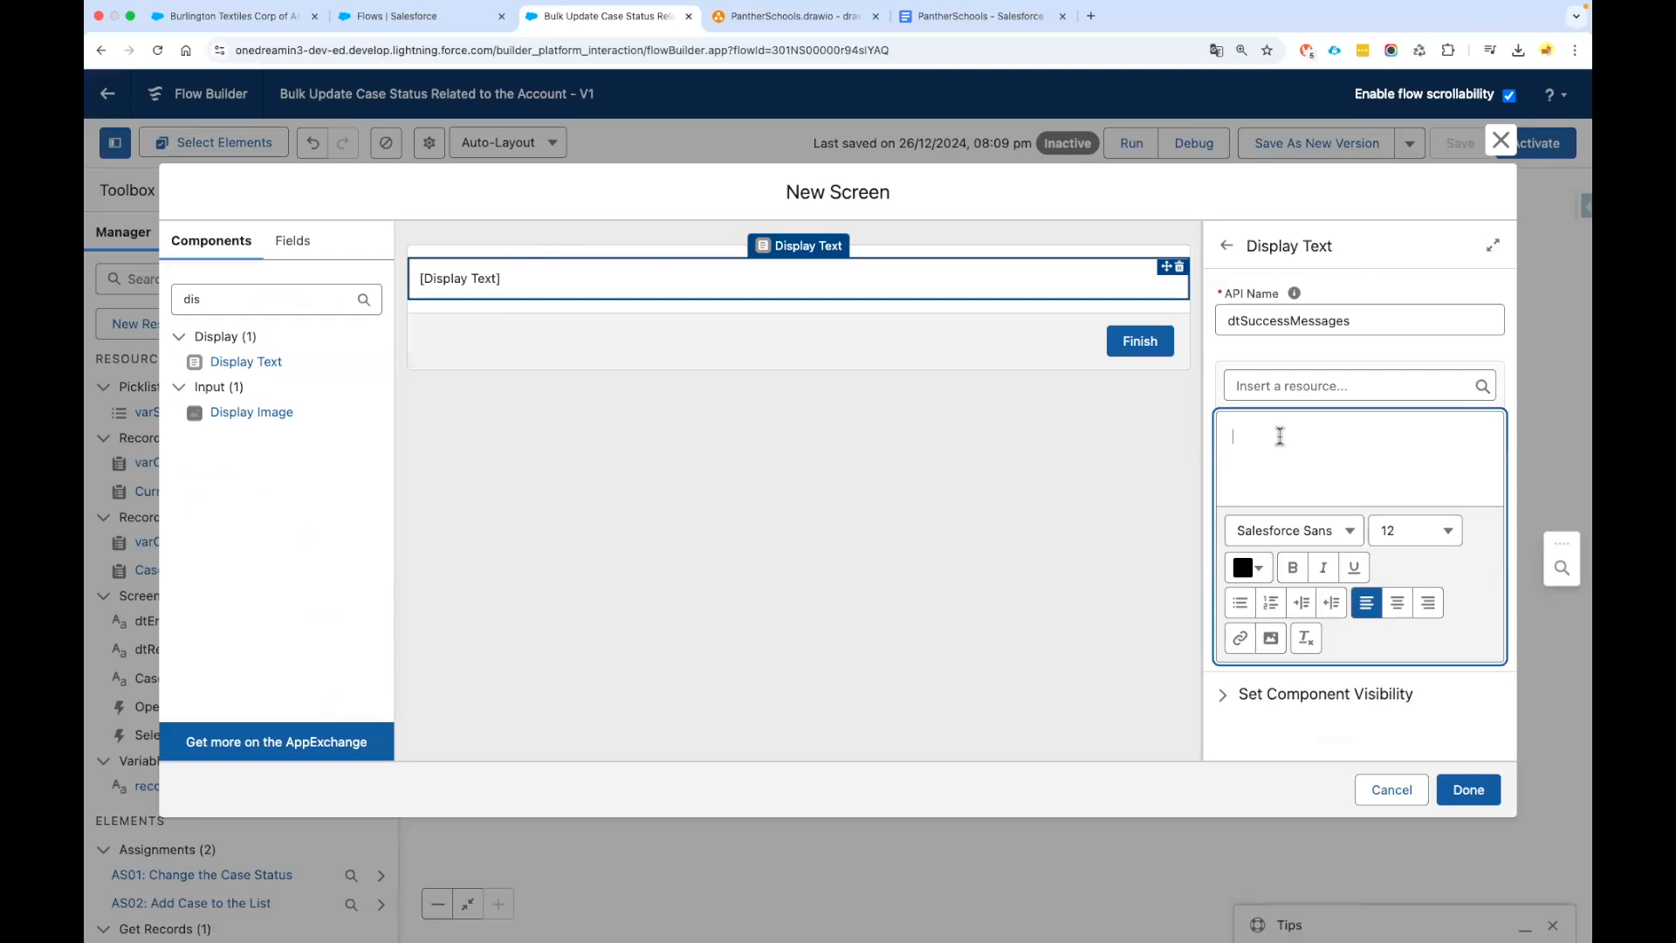
pyautogui.write('The selected status')
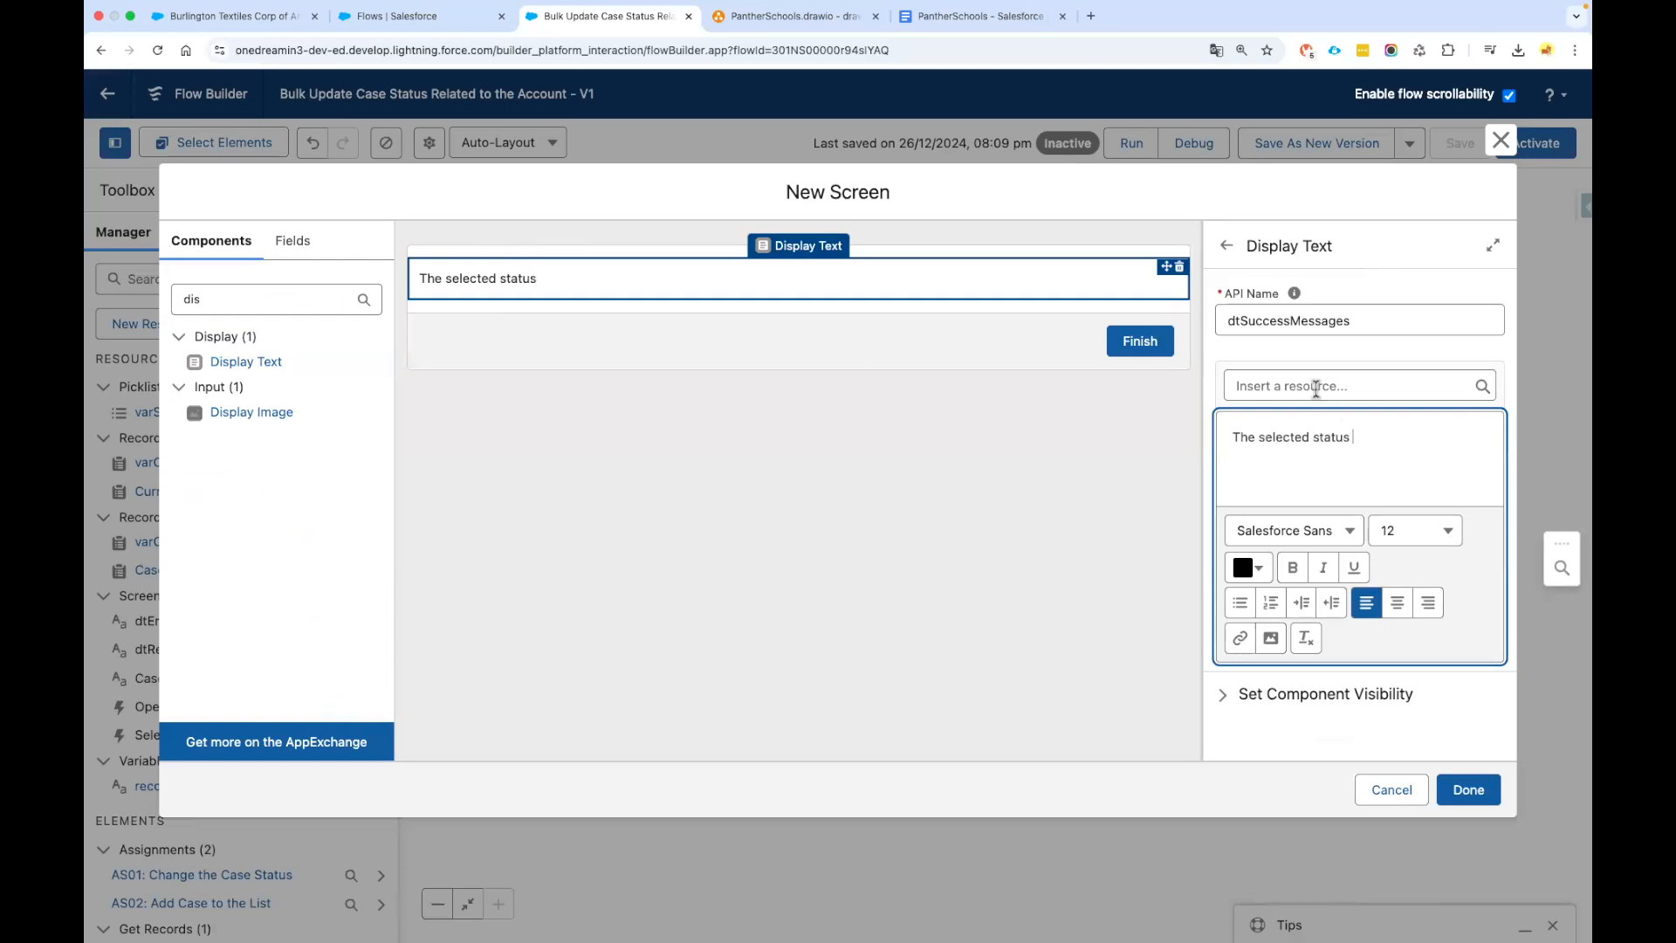
pyautogui.click(1315, 387)
pyautogui.scroll(-6, 1283, 611)
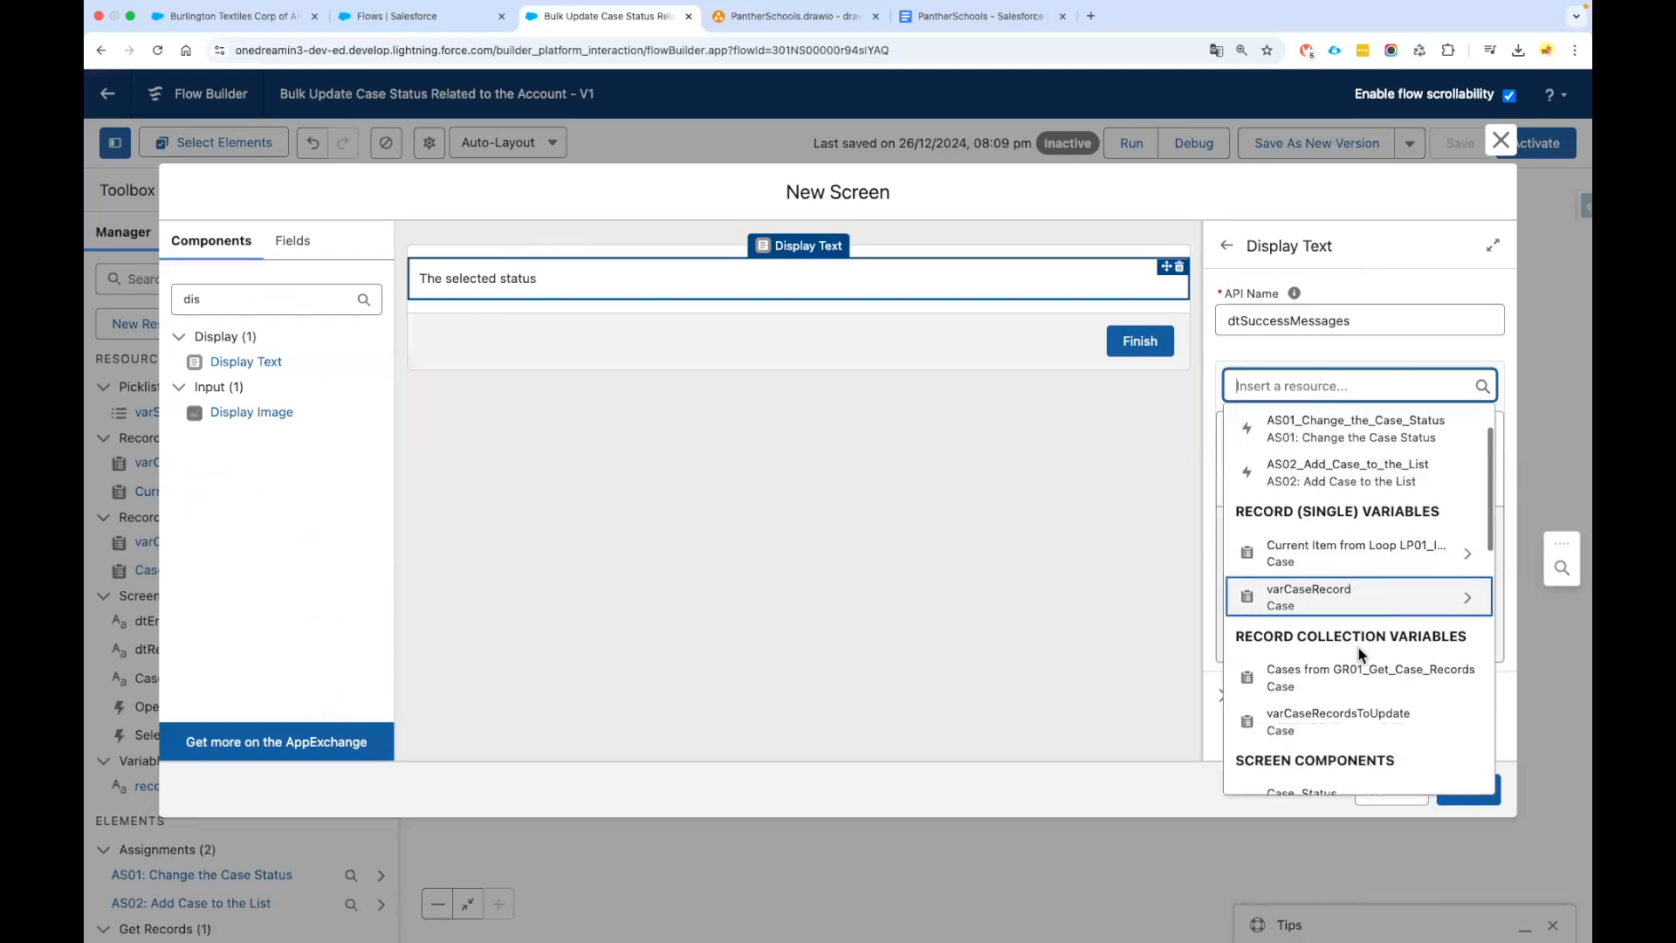
pyautogui.click(1347, 486)
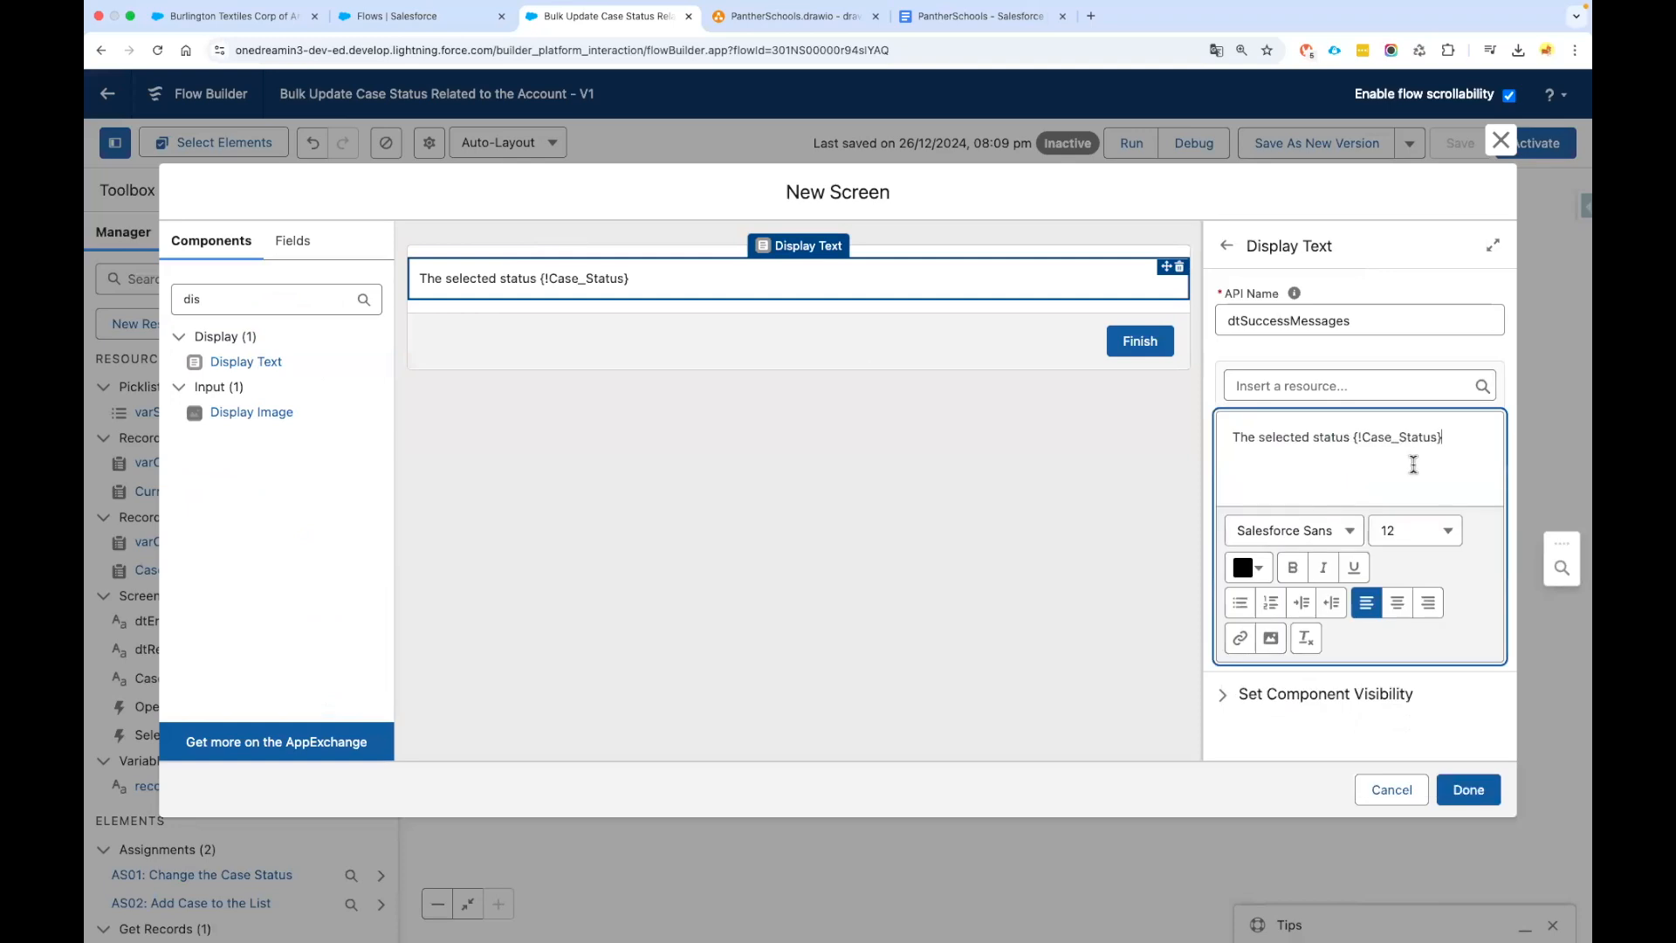
pyautogui.write('has been updated to the selected cases.')
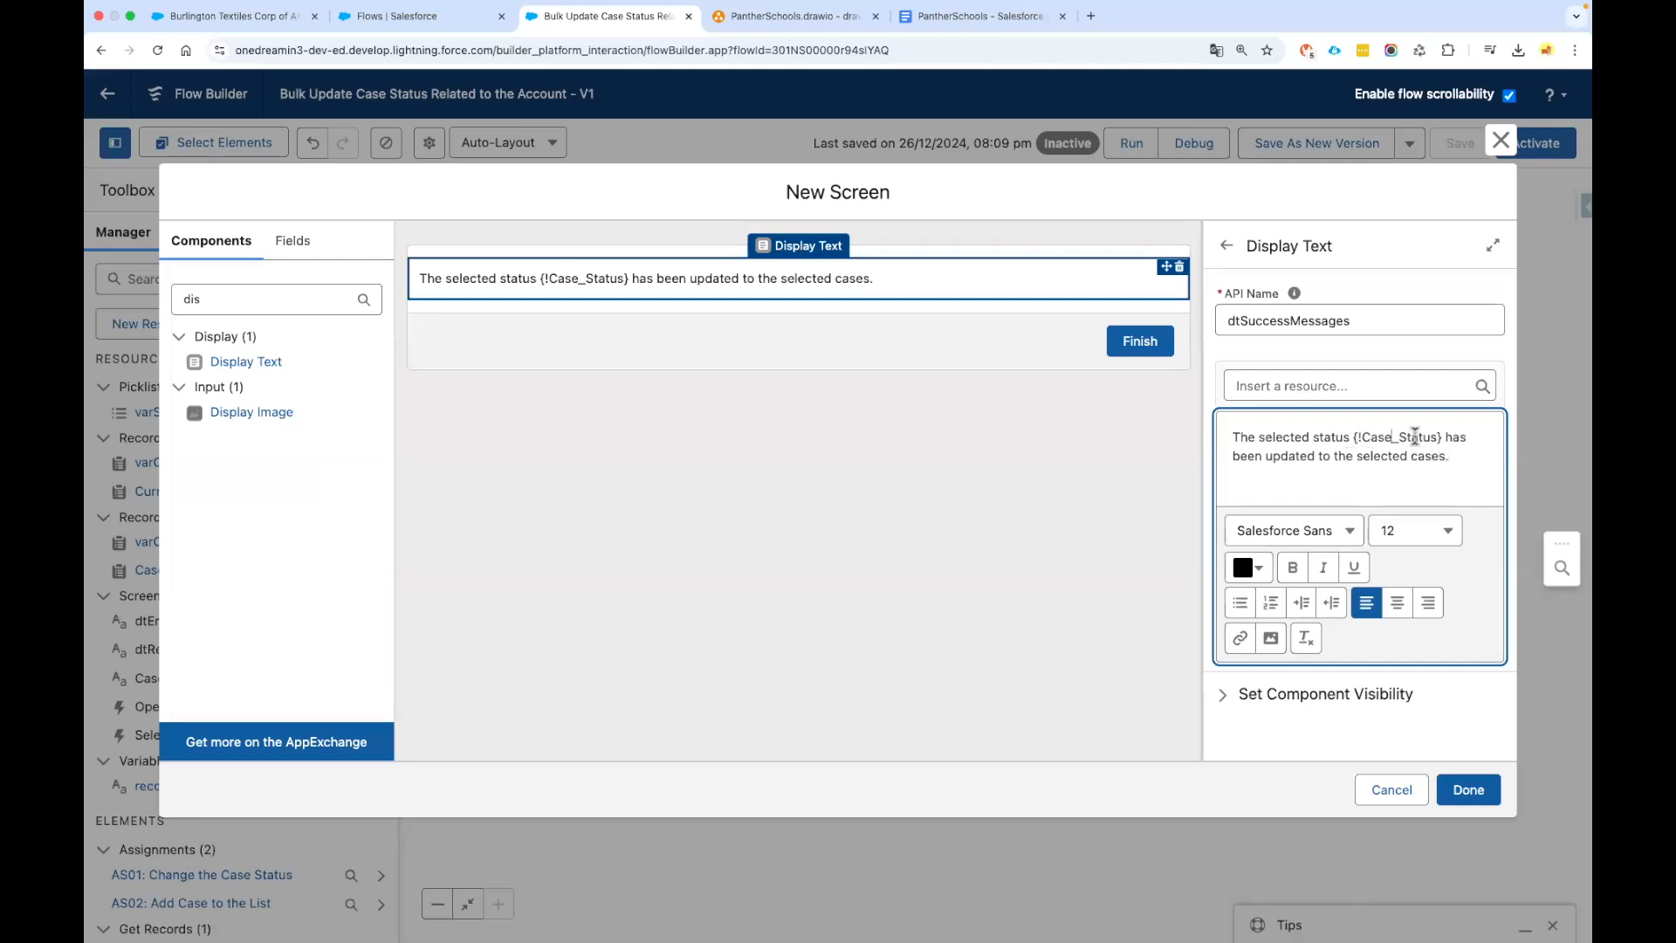
# Make {!Case_Status} bold in the success message and center the whole message
pyautogui.moveTo(1440, 435); pyautogui.dragTo(1352, 436)
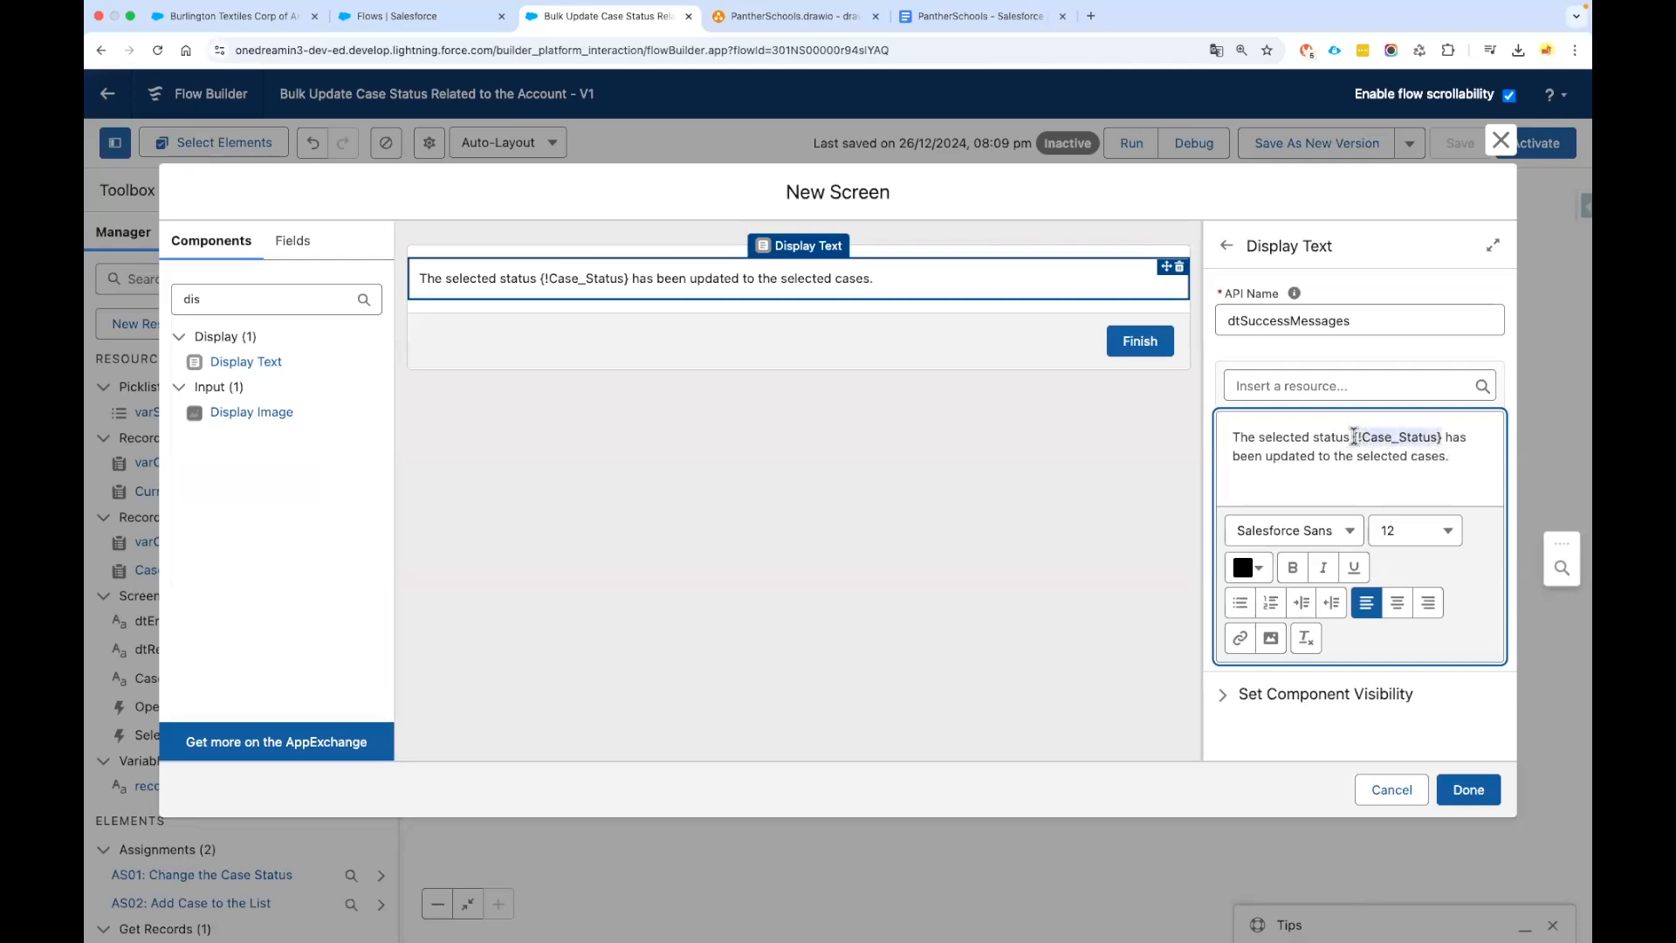
pyautogui.click(1293, 567)
pyautogui.click(1309, 478)
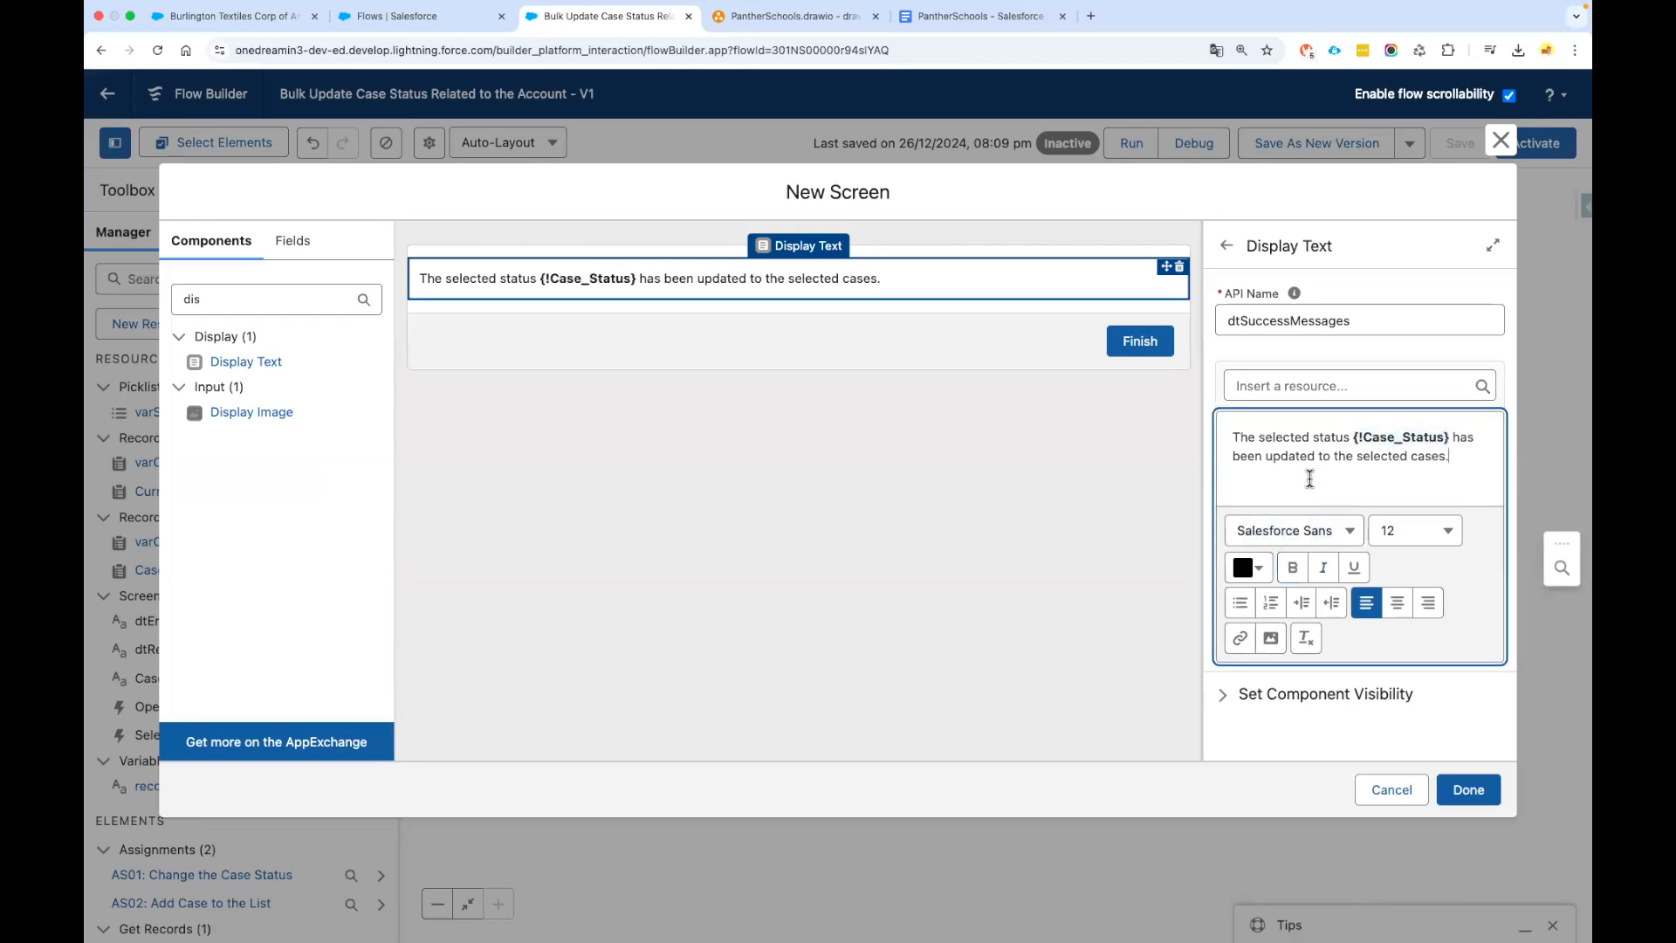
pyautogui.click(866, 483)
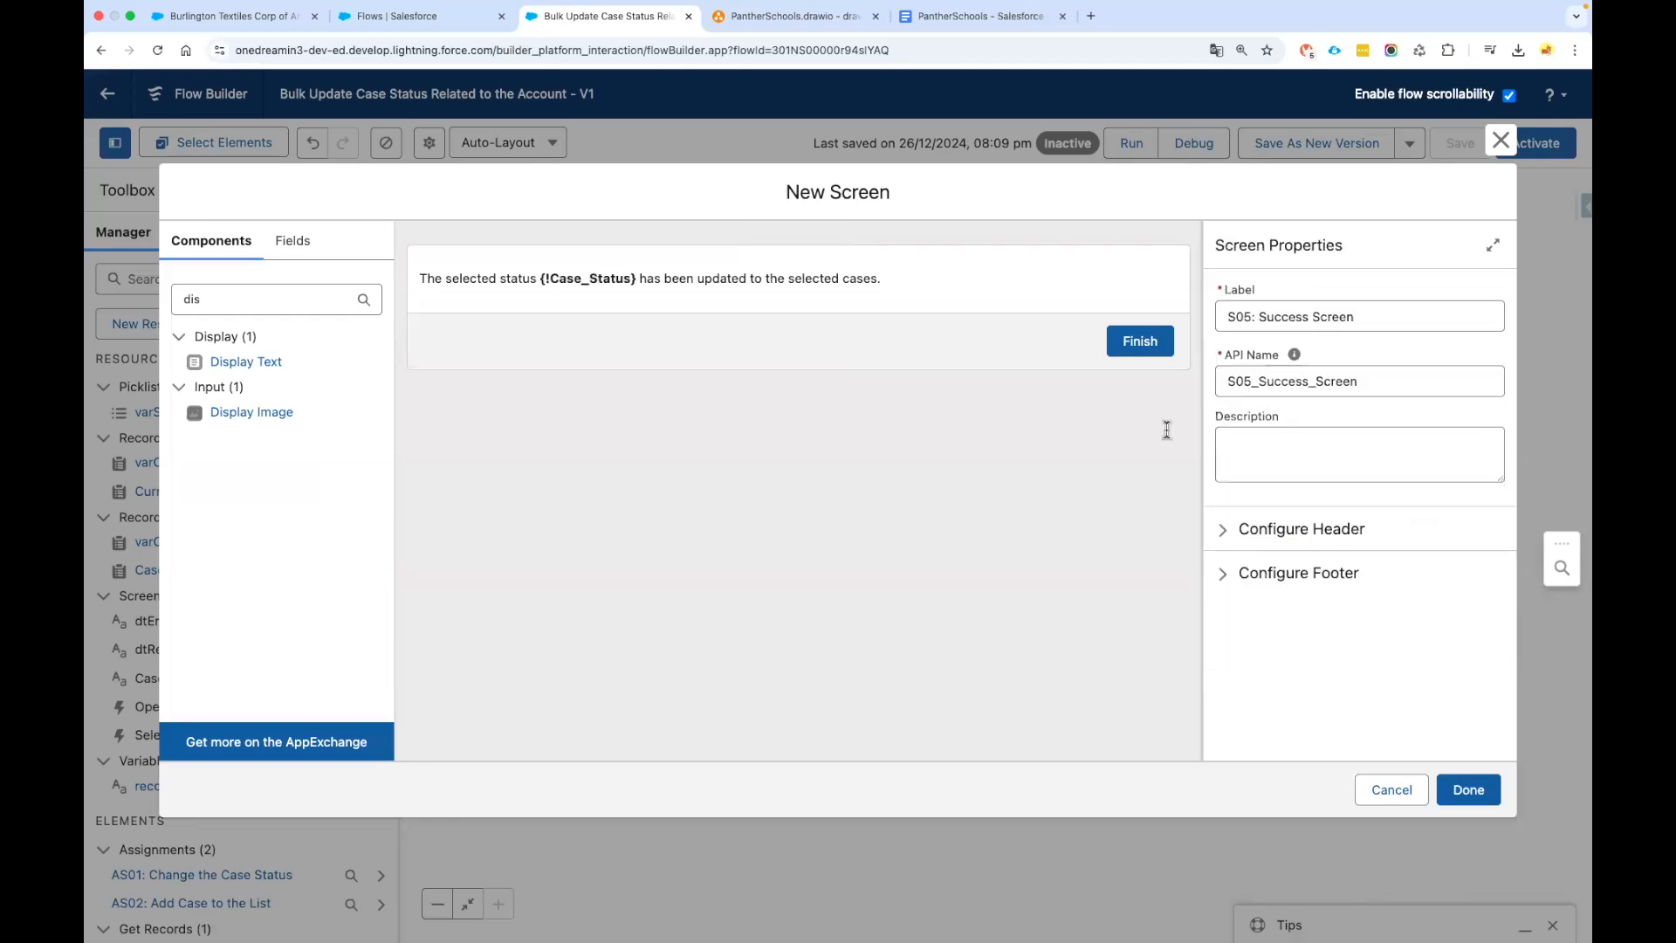
pyautogui.click(735, 286)
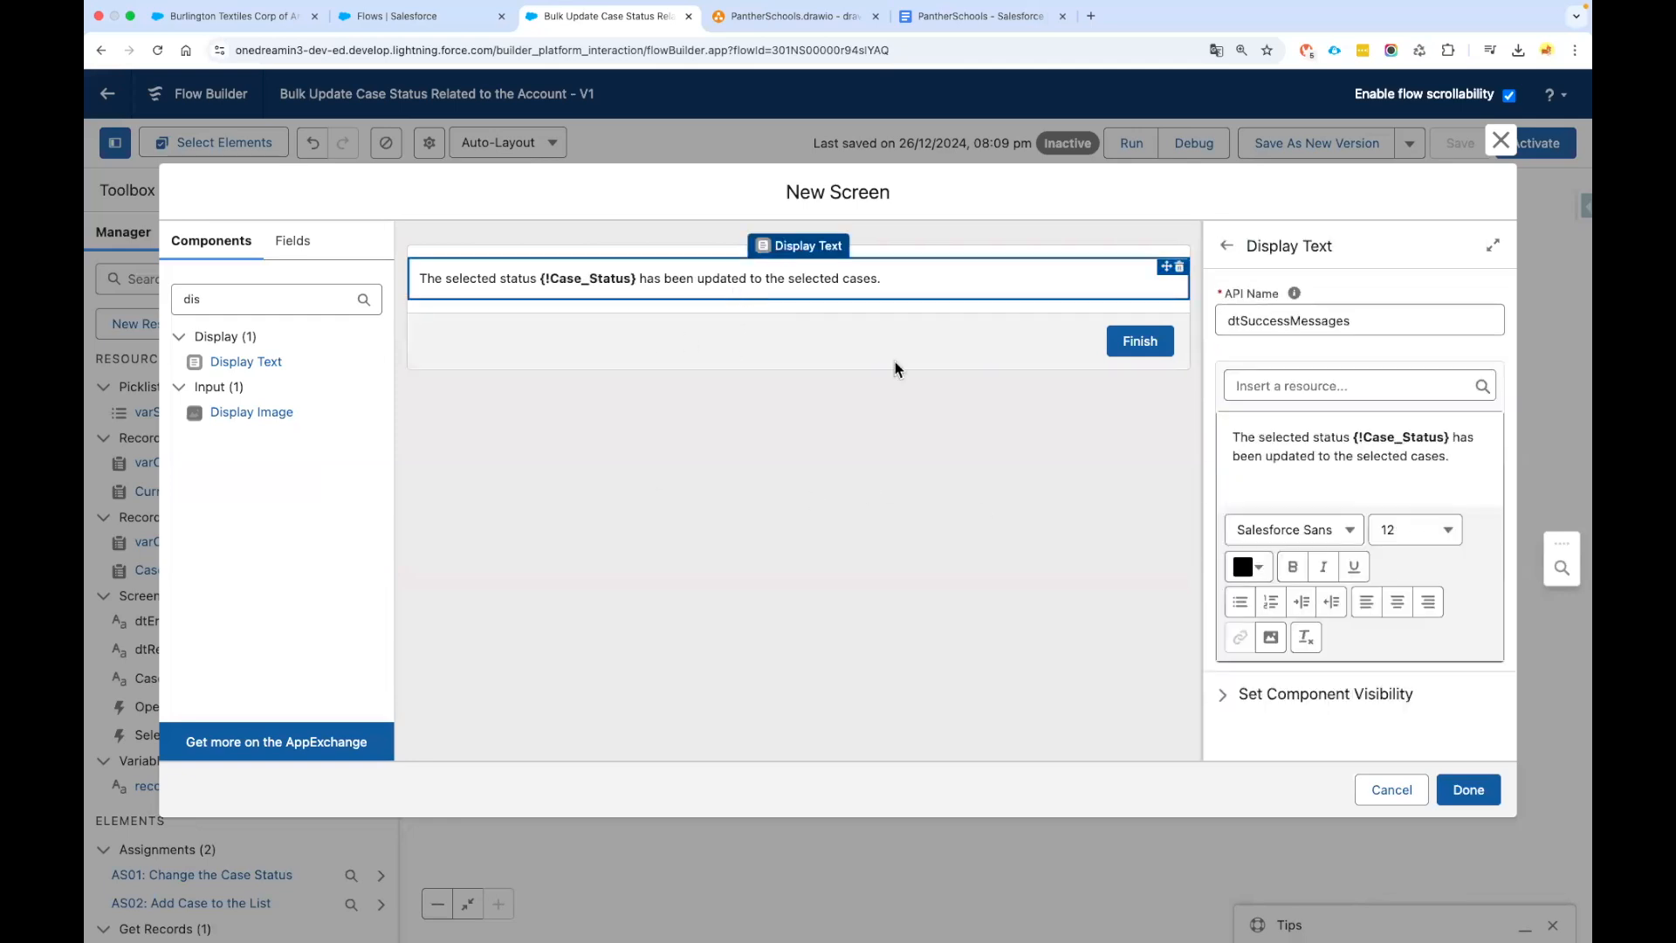
pyautogui.tripleClick(1399, 447)
pyautogui.click(1397, 602)
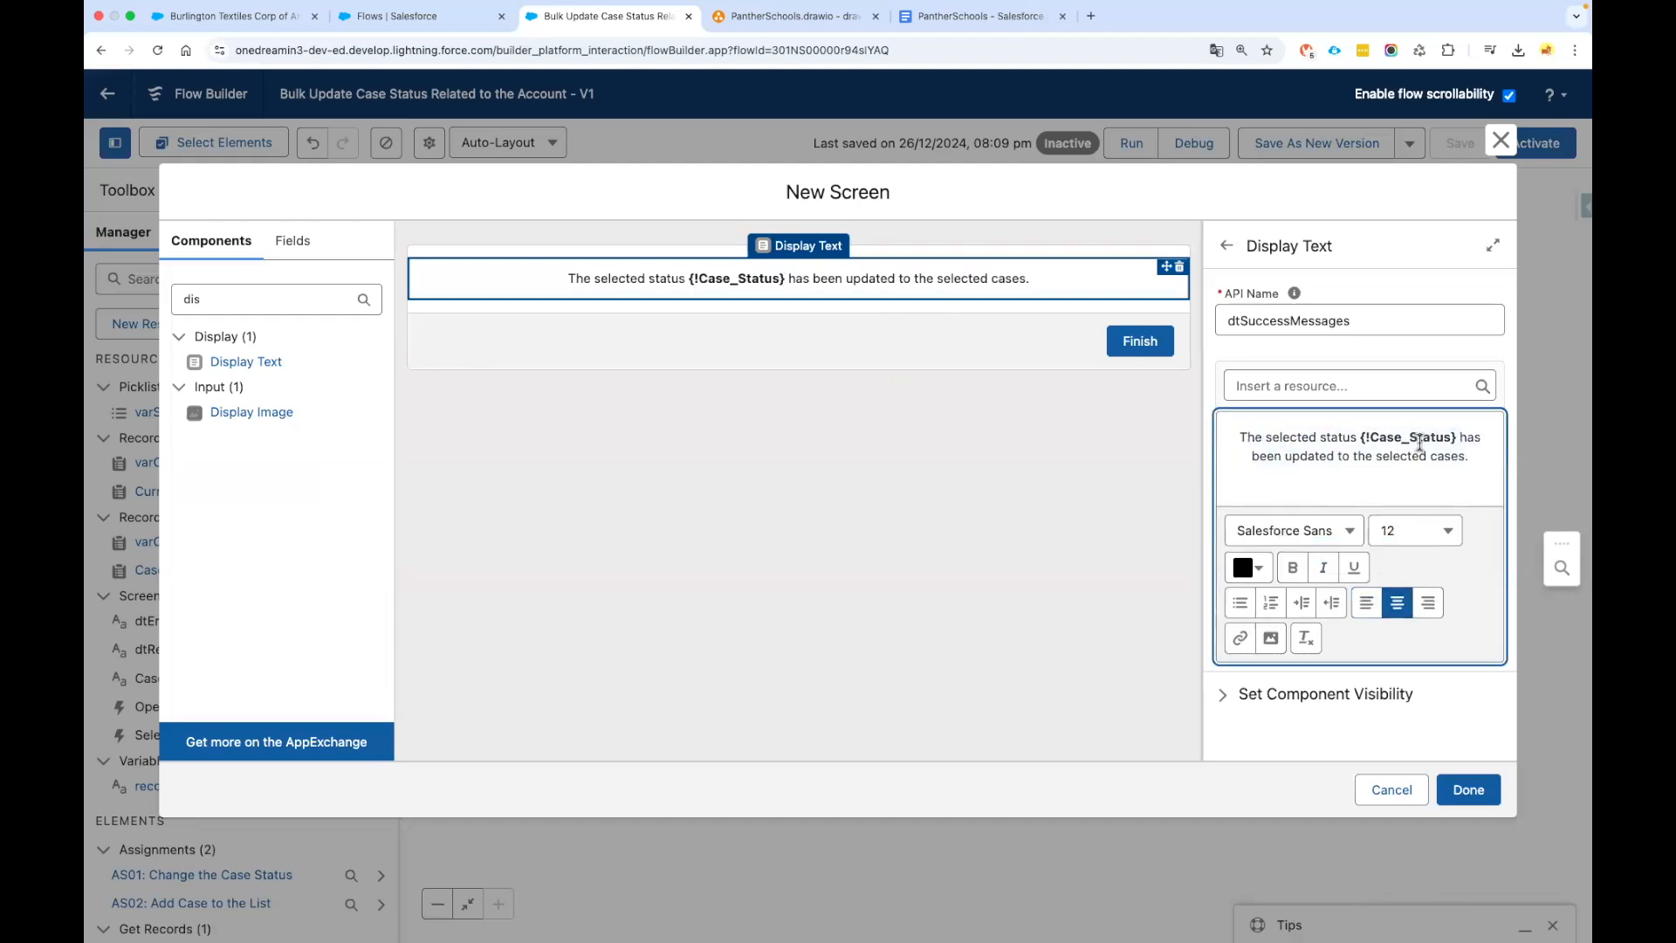
# Confirm the success screen with its display text and save the flow
pyautogui.moveTo(1359, 434); pyautogui.dragTo(1452, 433)
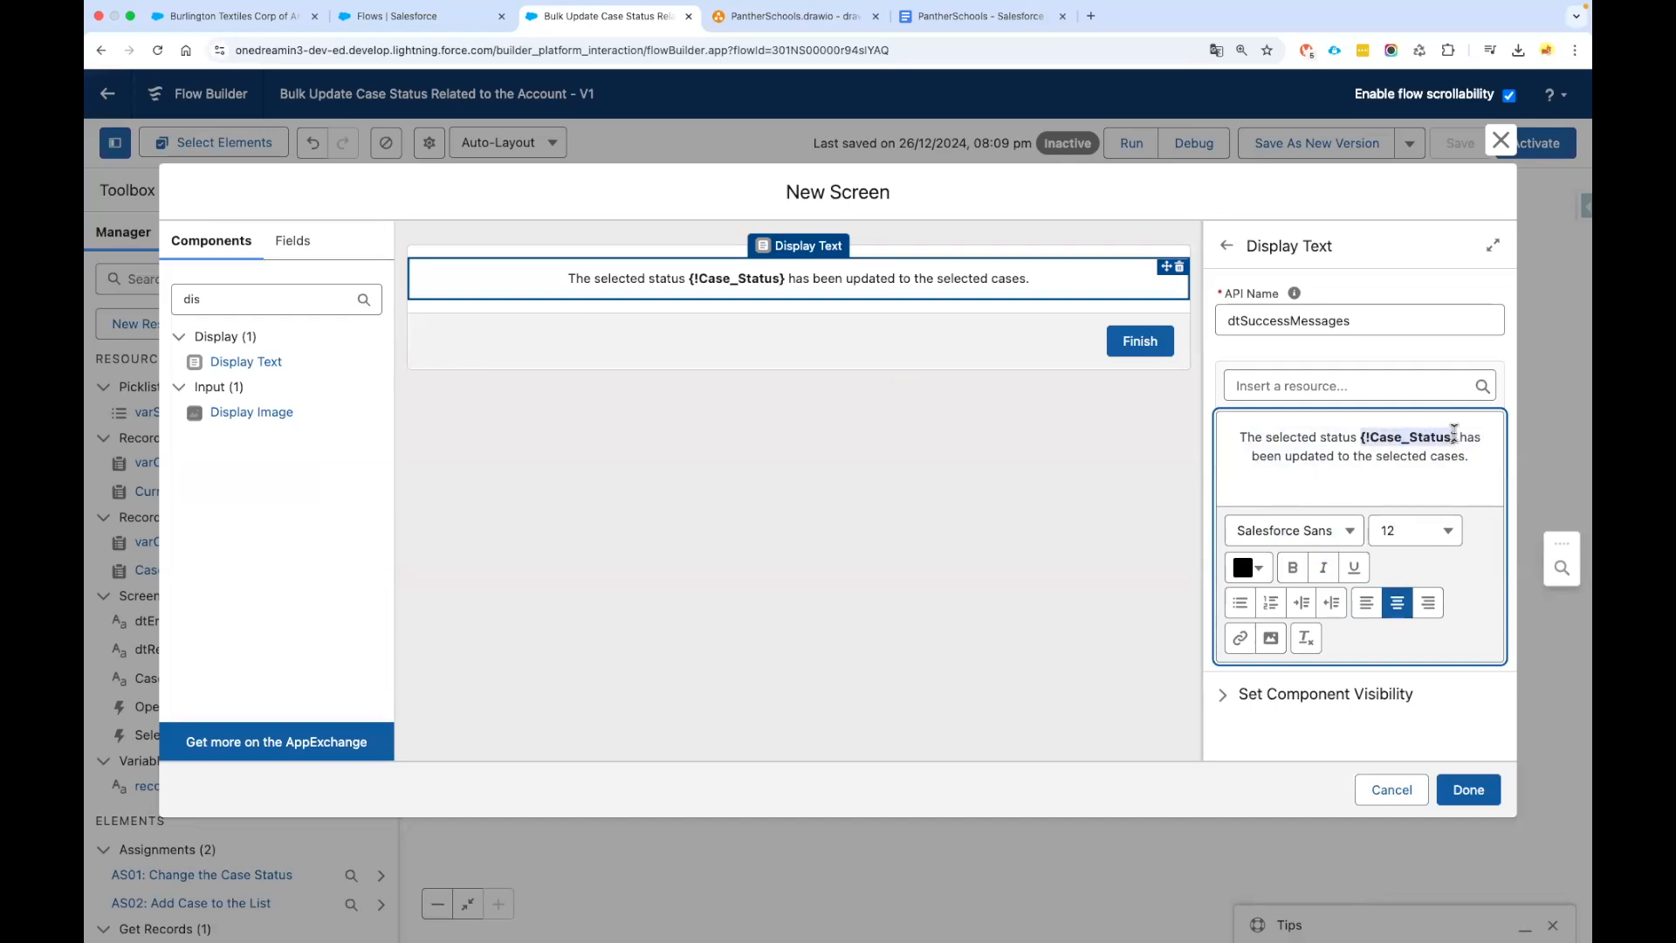
pyautogui.click(1468, 789)
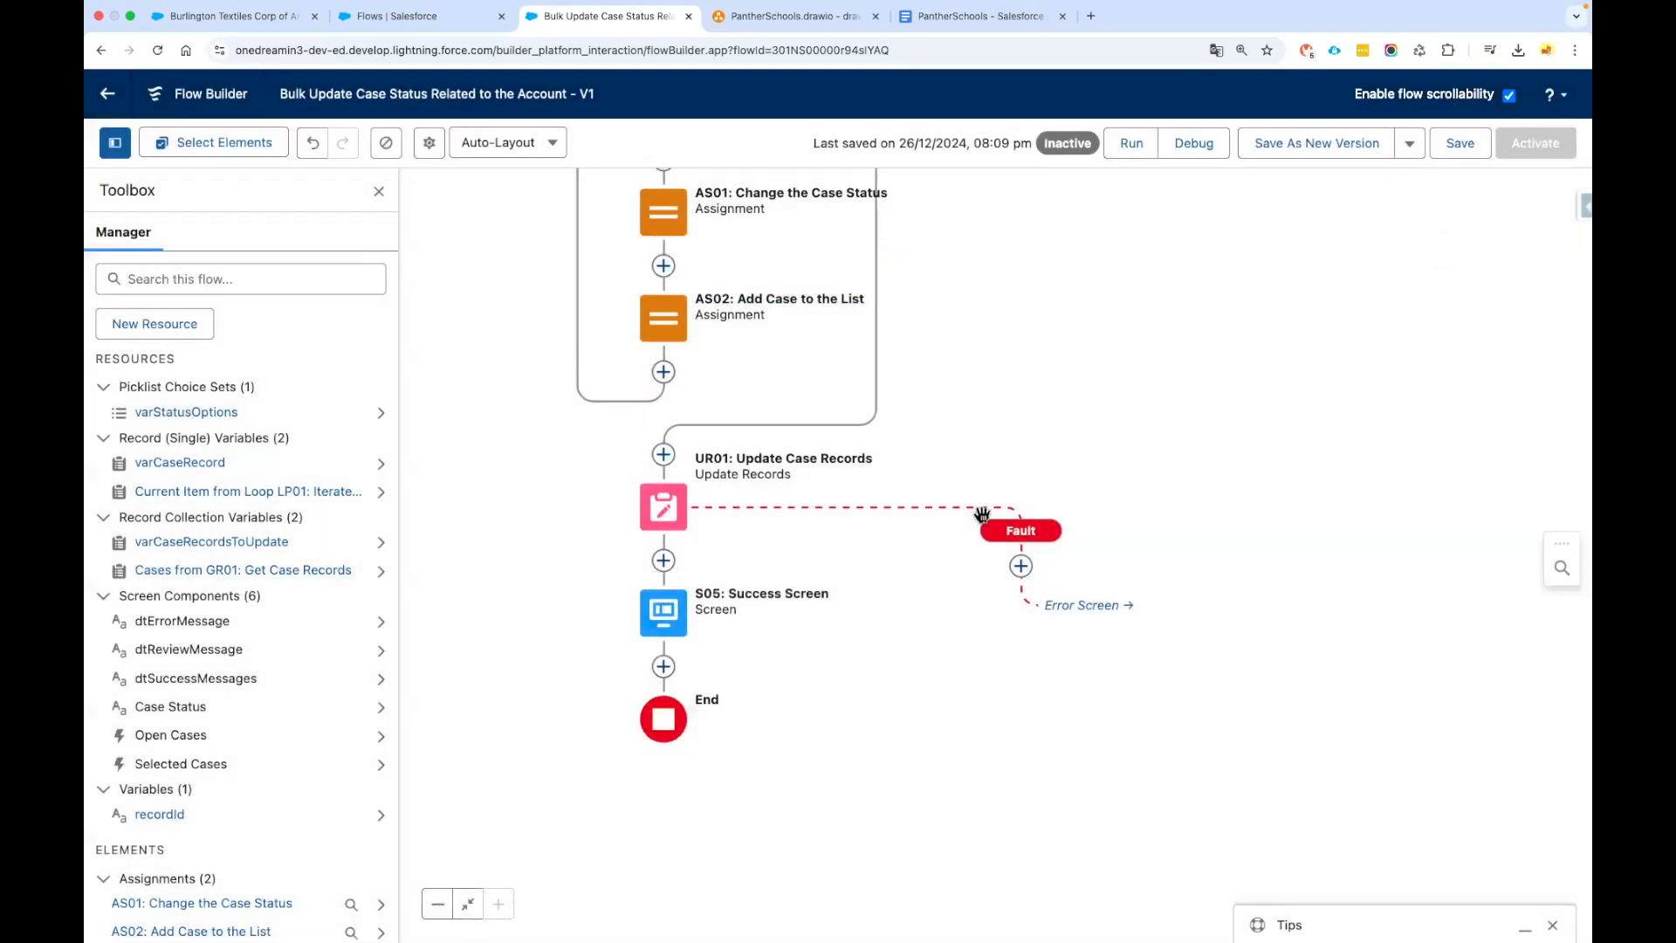
pyautogui.click(1459, 143)
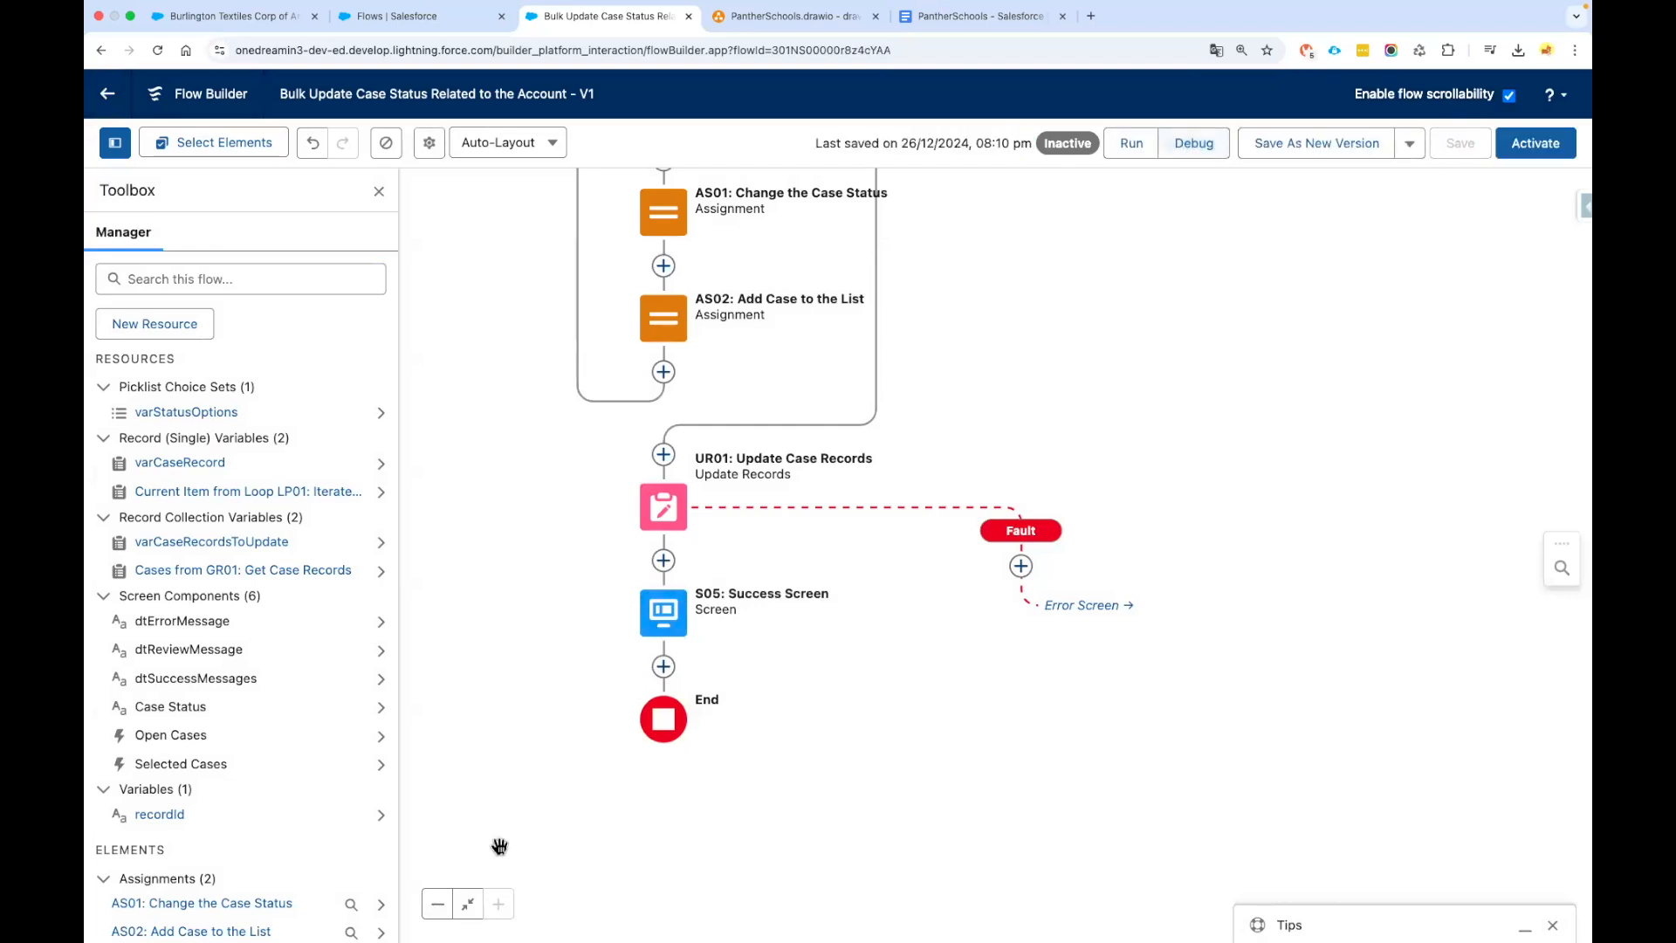
pyautogui.click(468, 905)
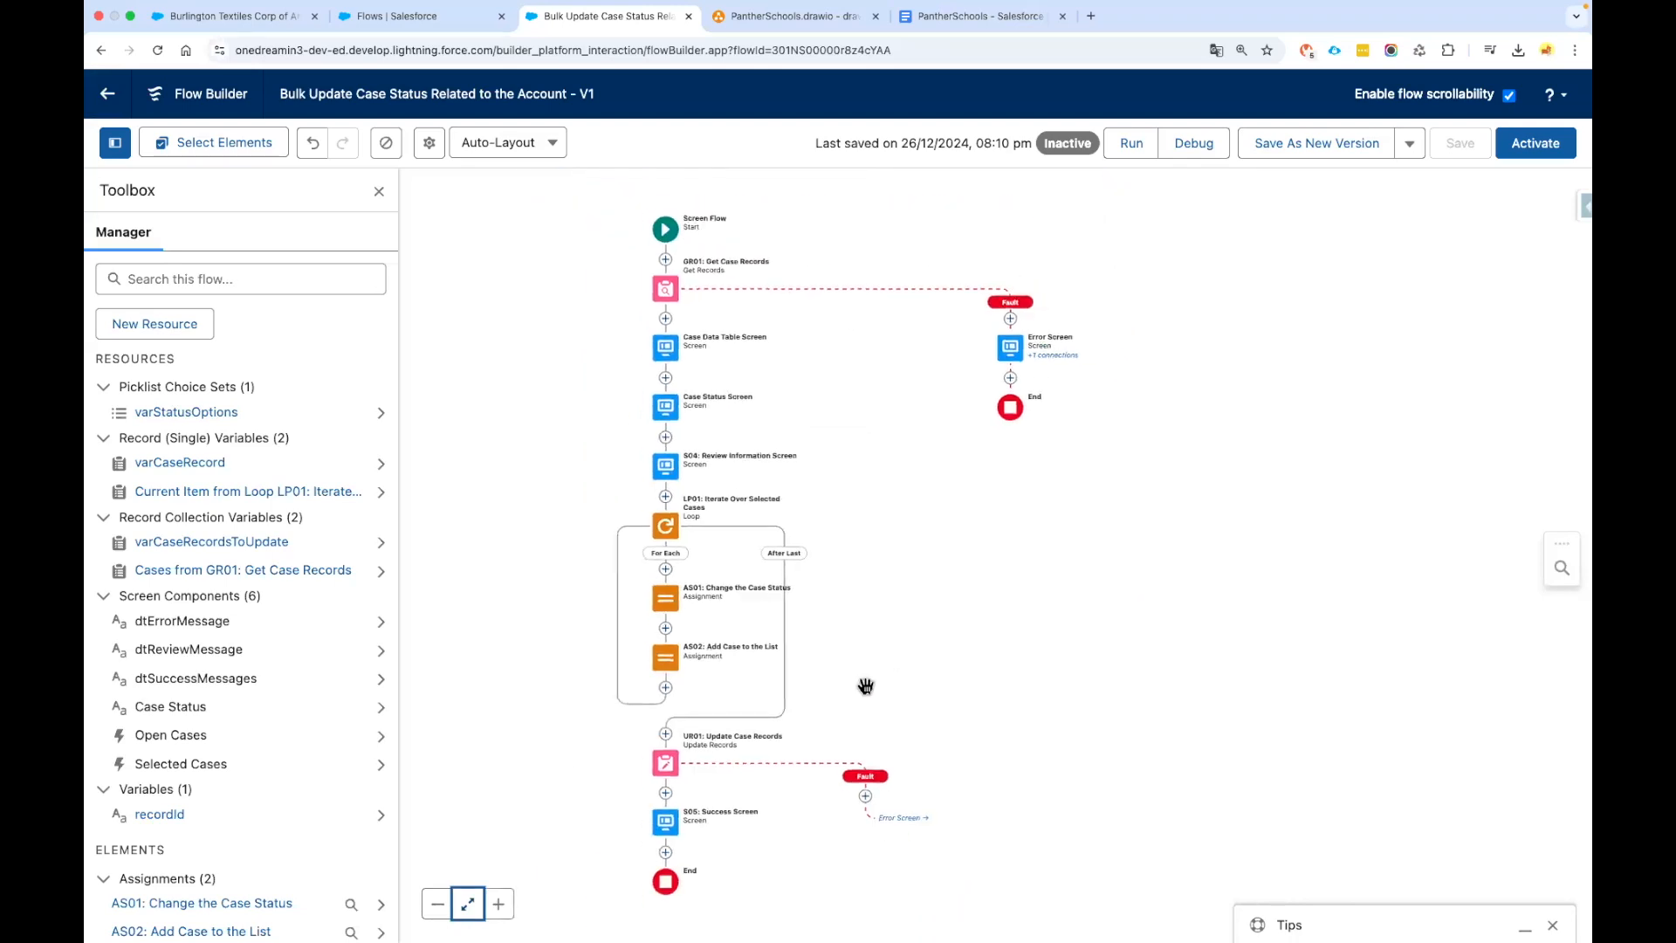
pyautogui.moveTo(904, 650); pyautogui.dragTo(900, 645)
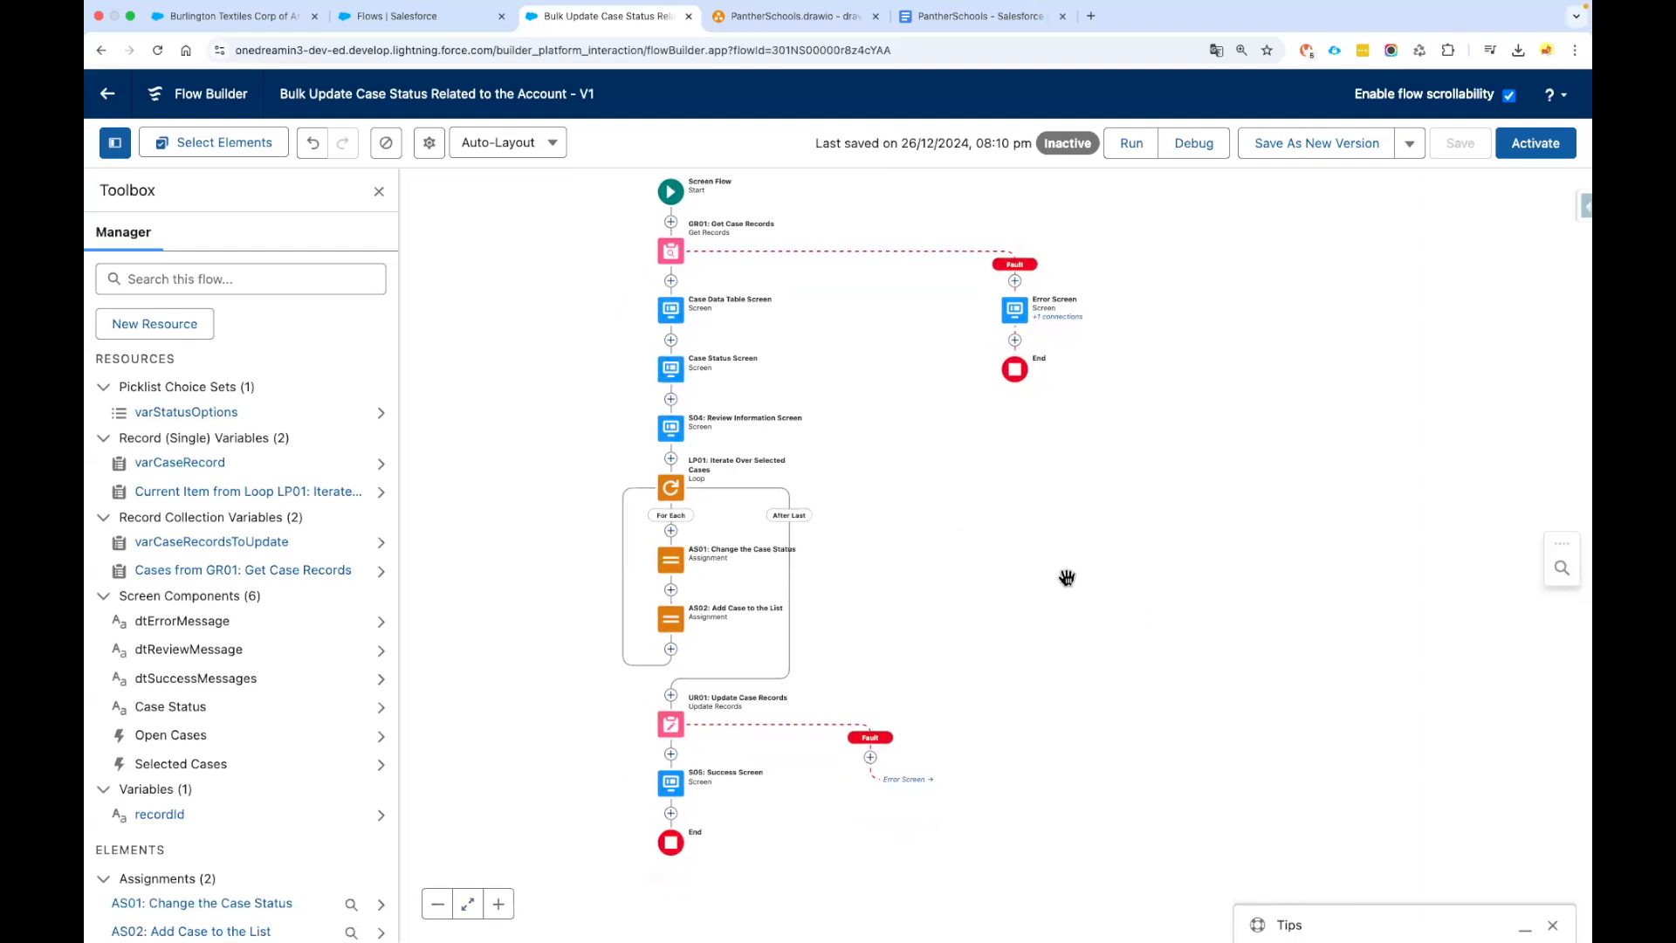
# Run the flow in debug mode with the Burlington Textiles Corp of America account's record ID as the recordId input
pyautogui.click(1192, 145)
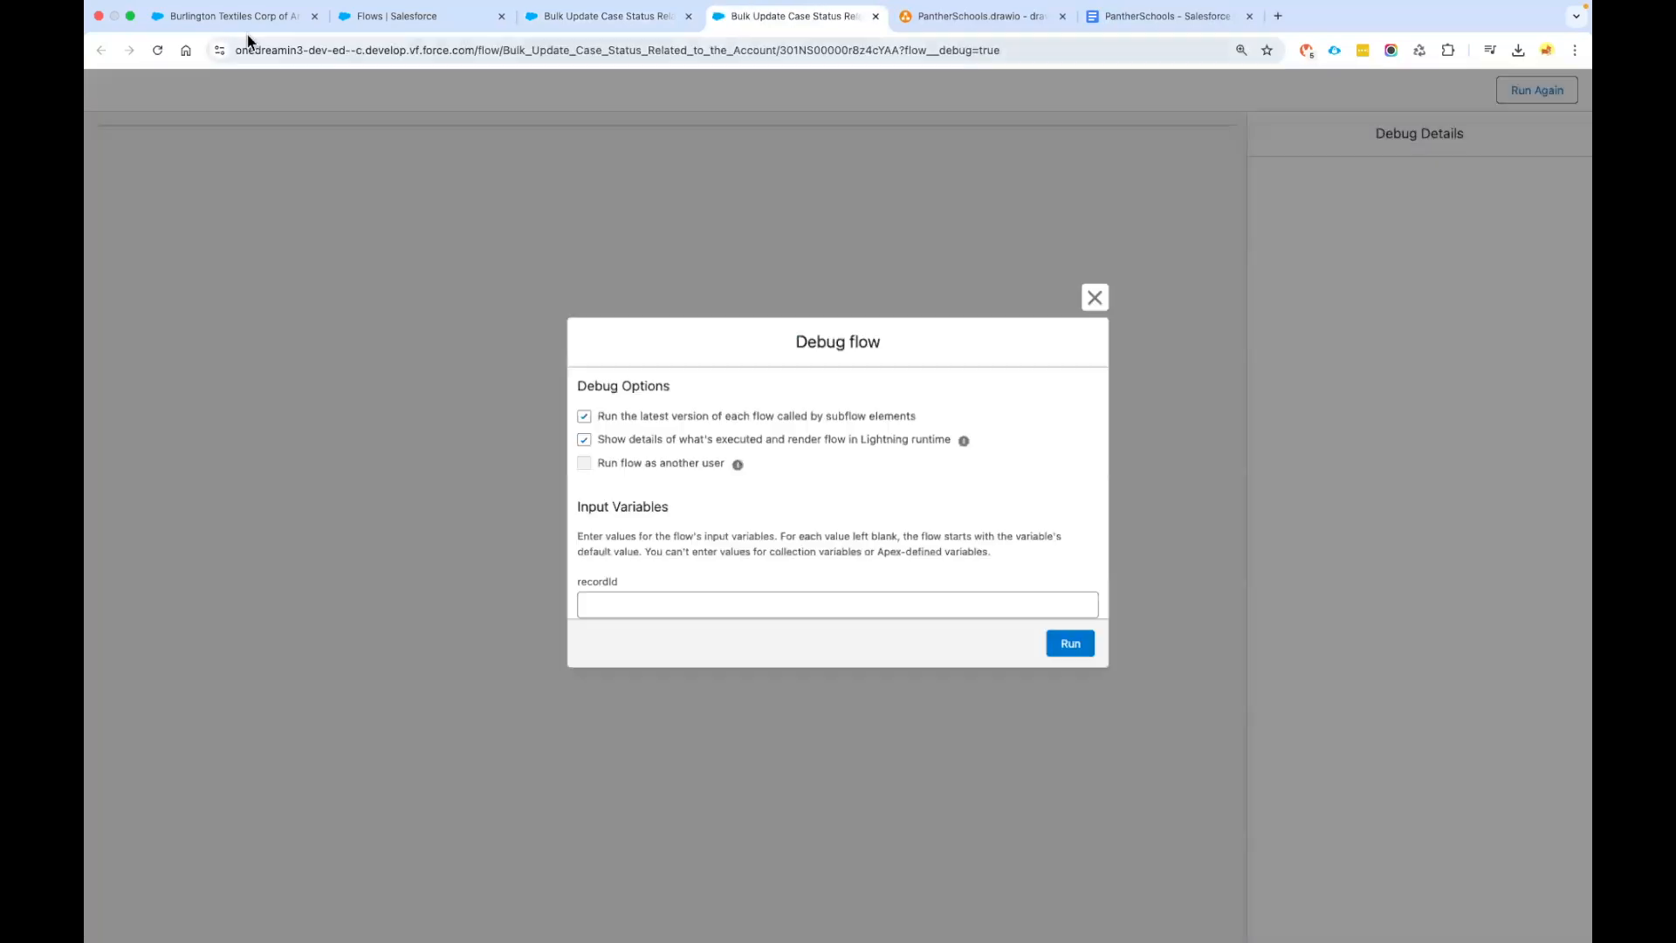
pyautogui.click(248, 26)
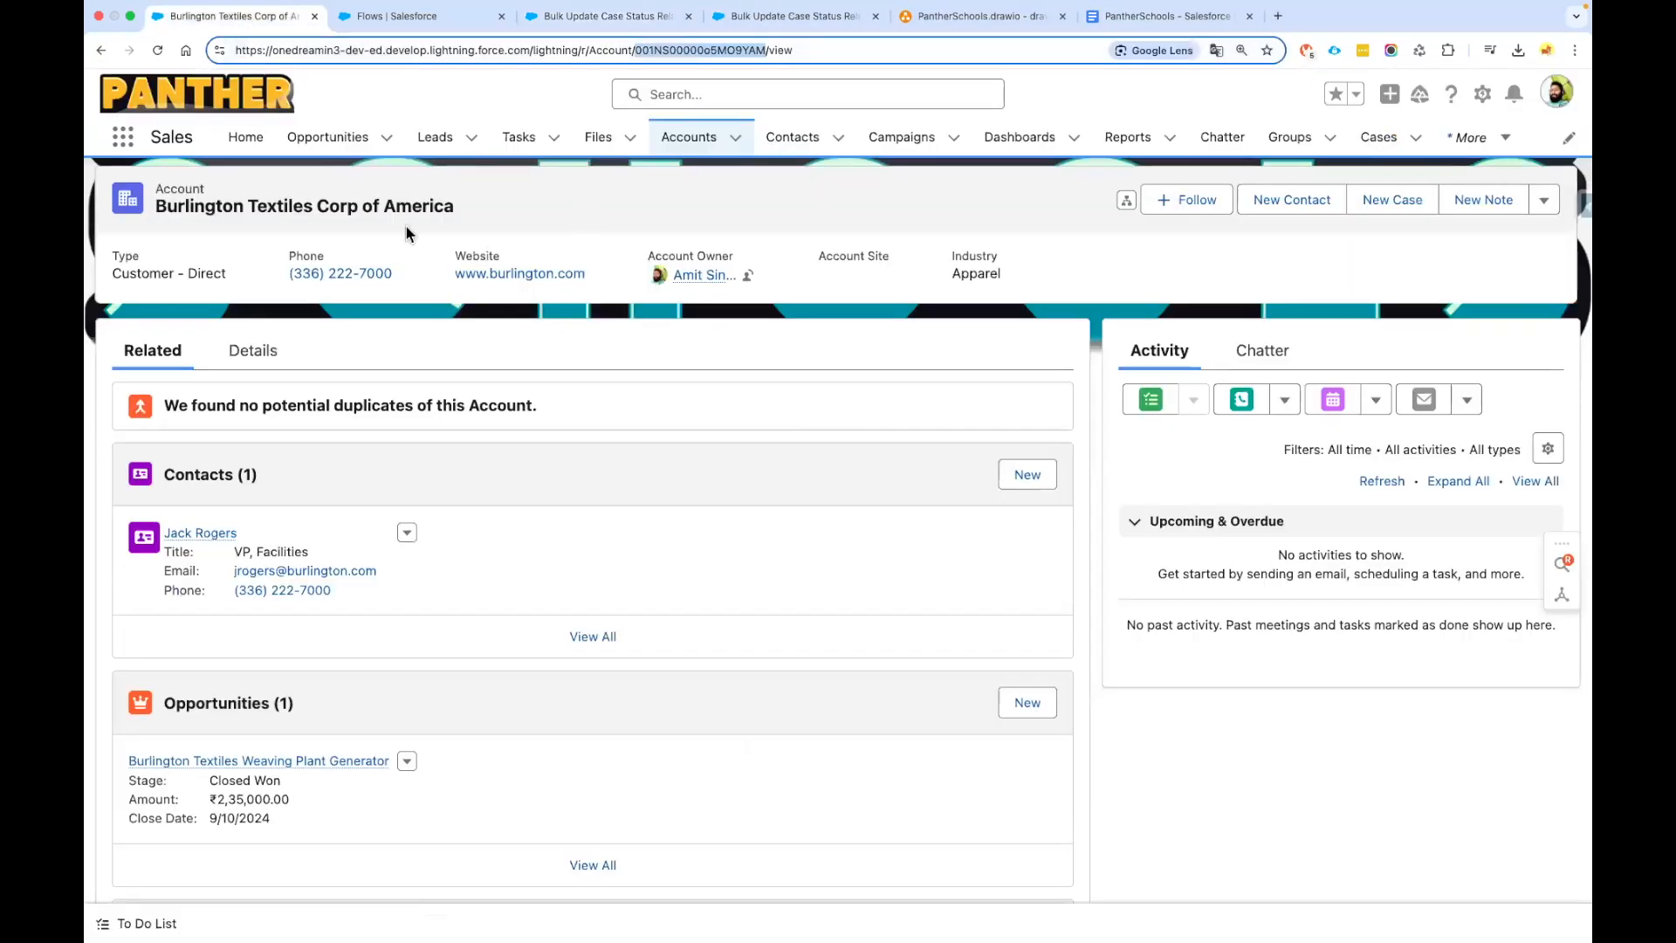
pyautogui.click(339, 215)
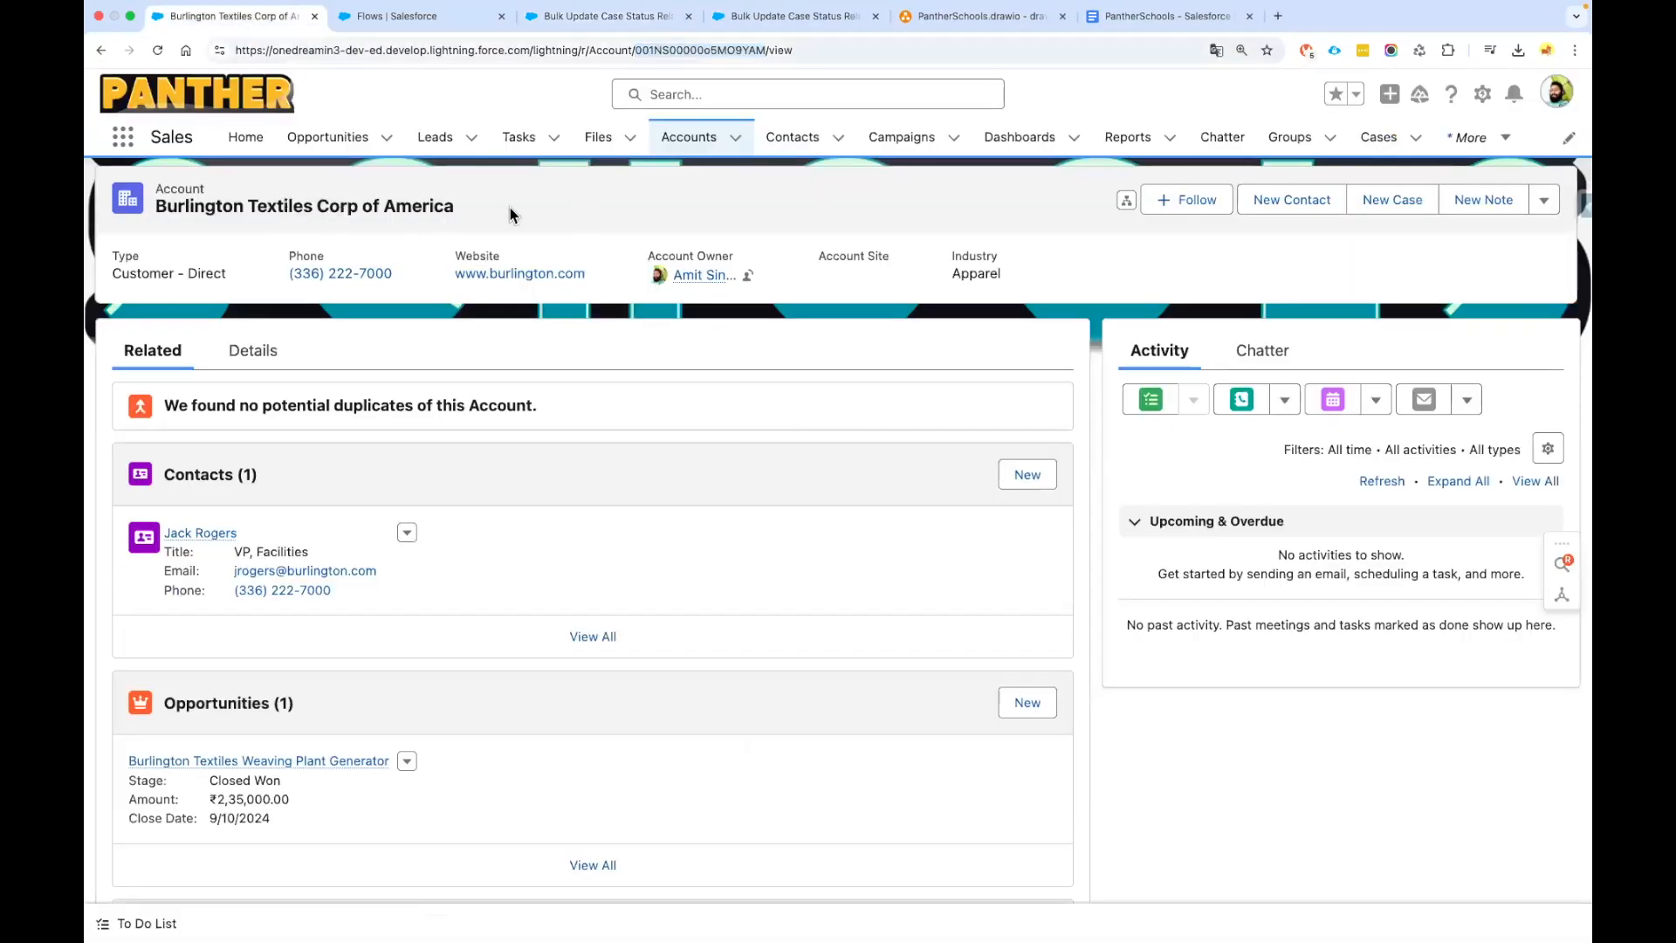
pyautogui.doubleClick(681, 50)
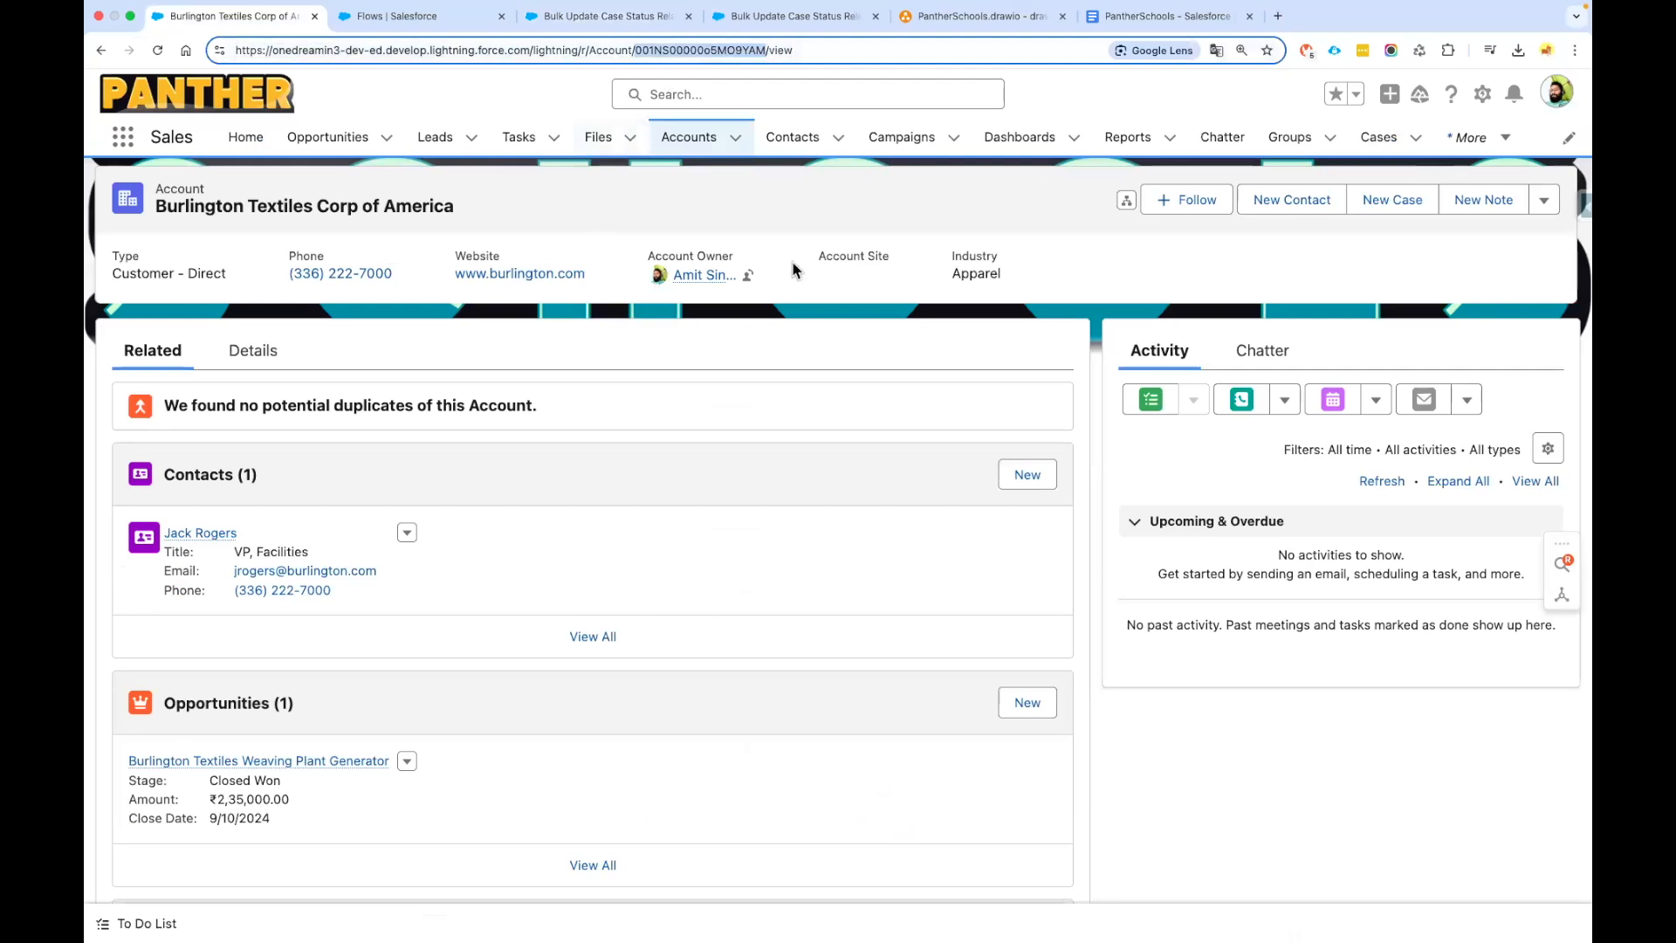
pyautogui.click(785, 16)
pyautogui.click(678, 595)
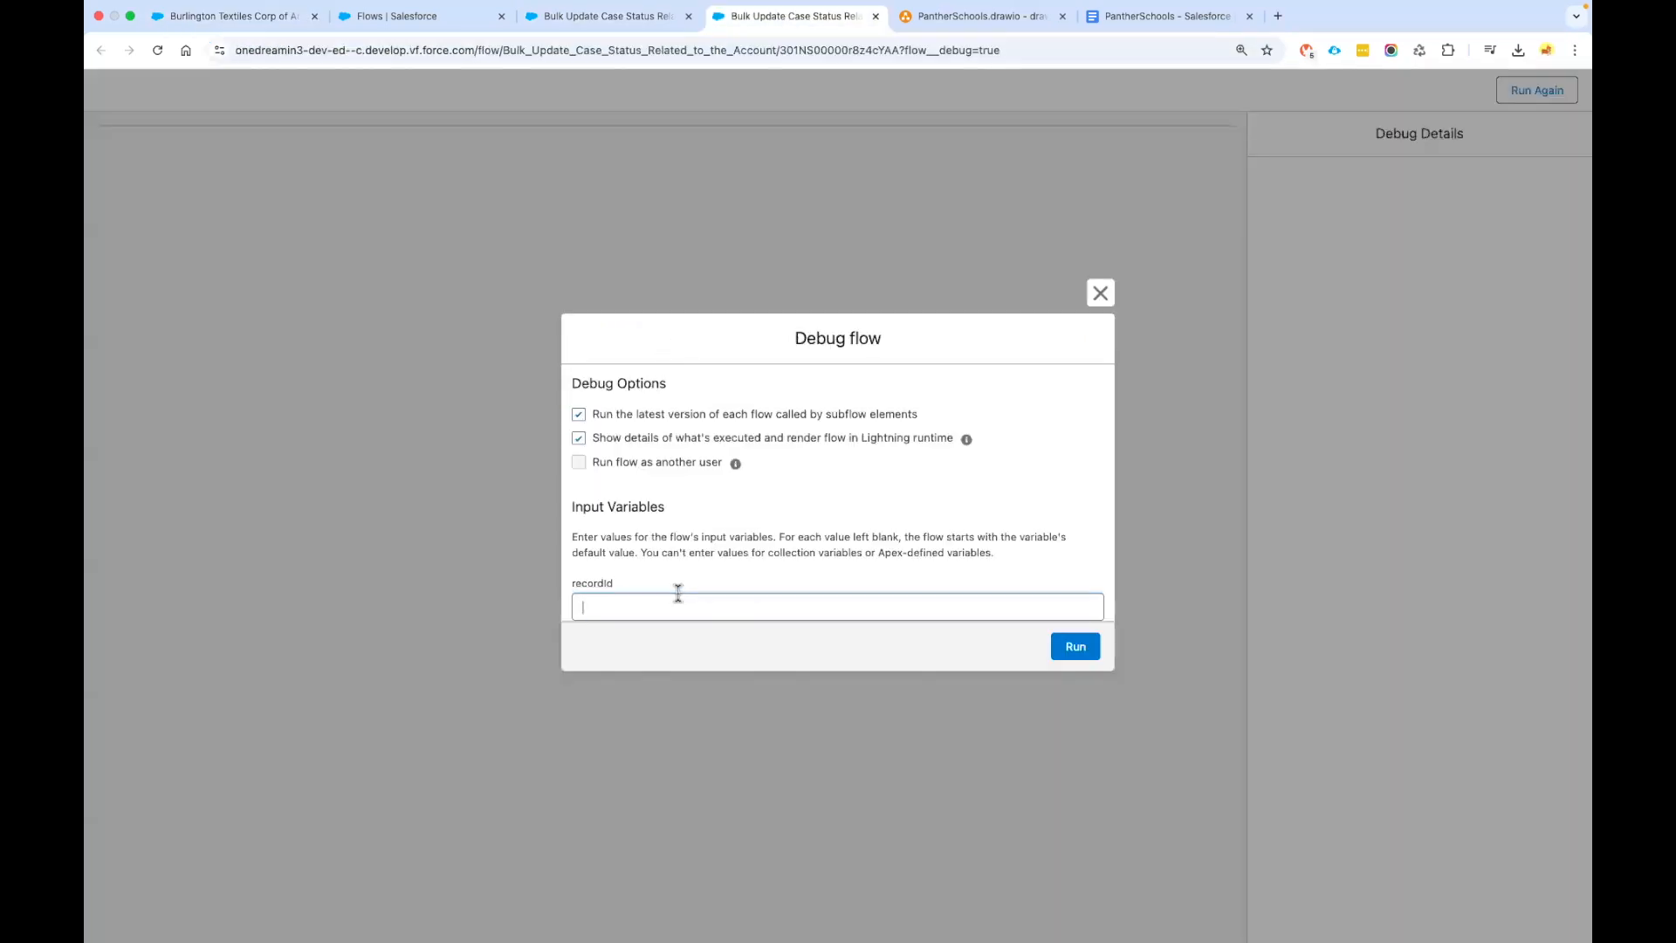
pyautogui.doubleClick(608, 606)
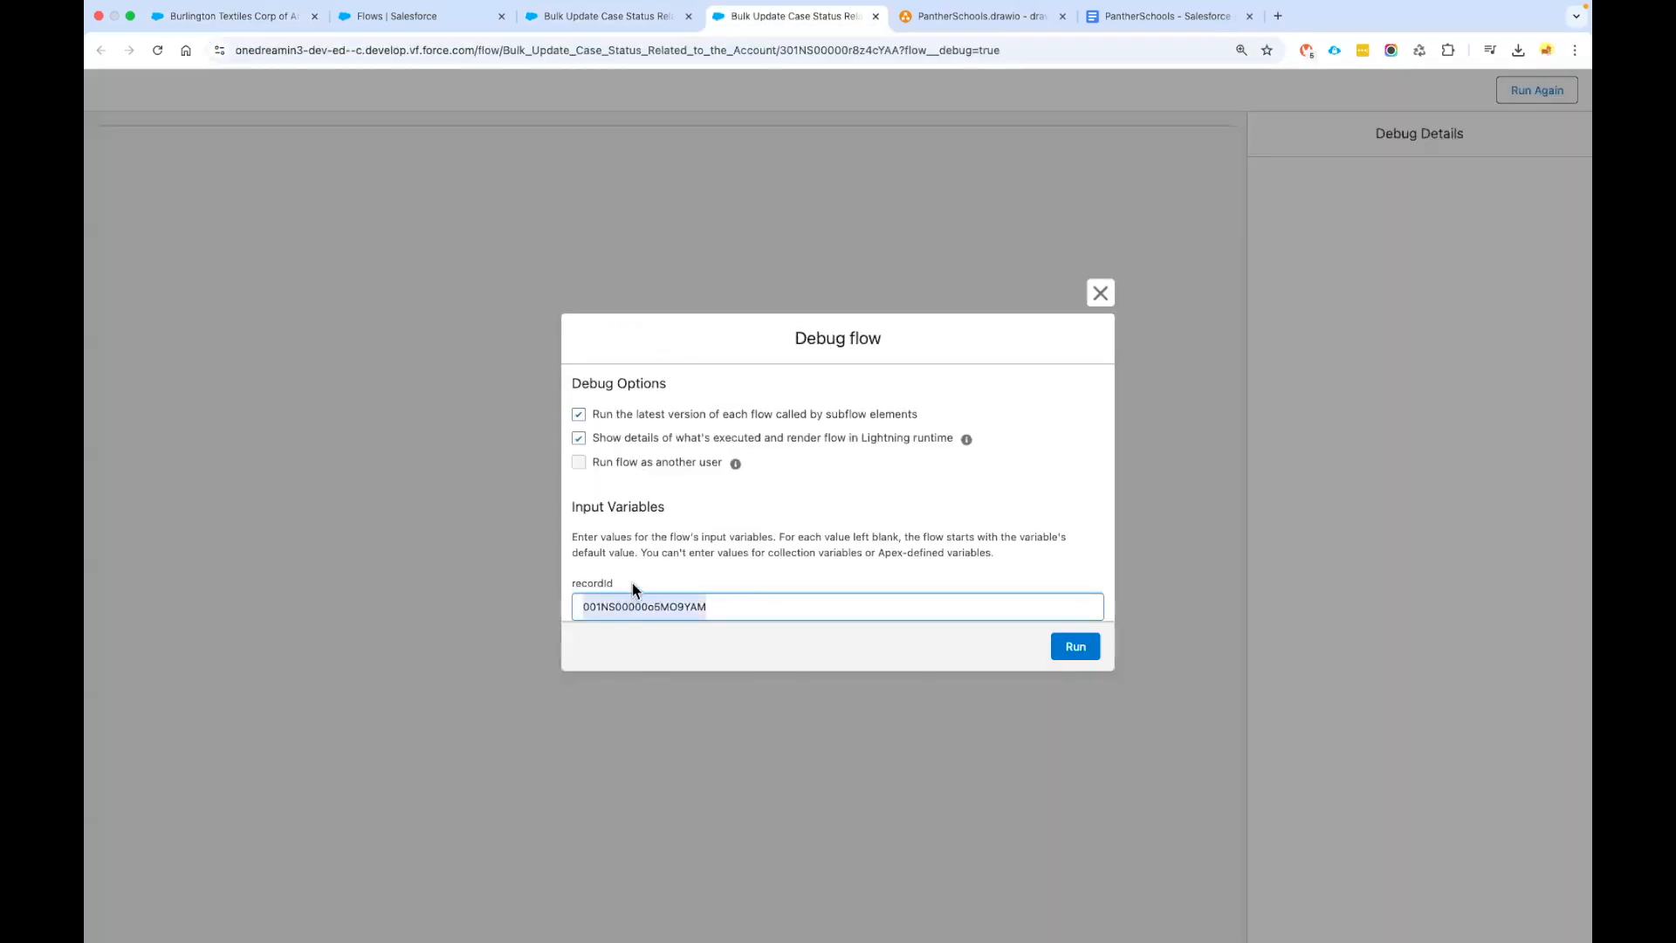
pyautogui.click(1075, 650)
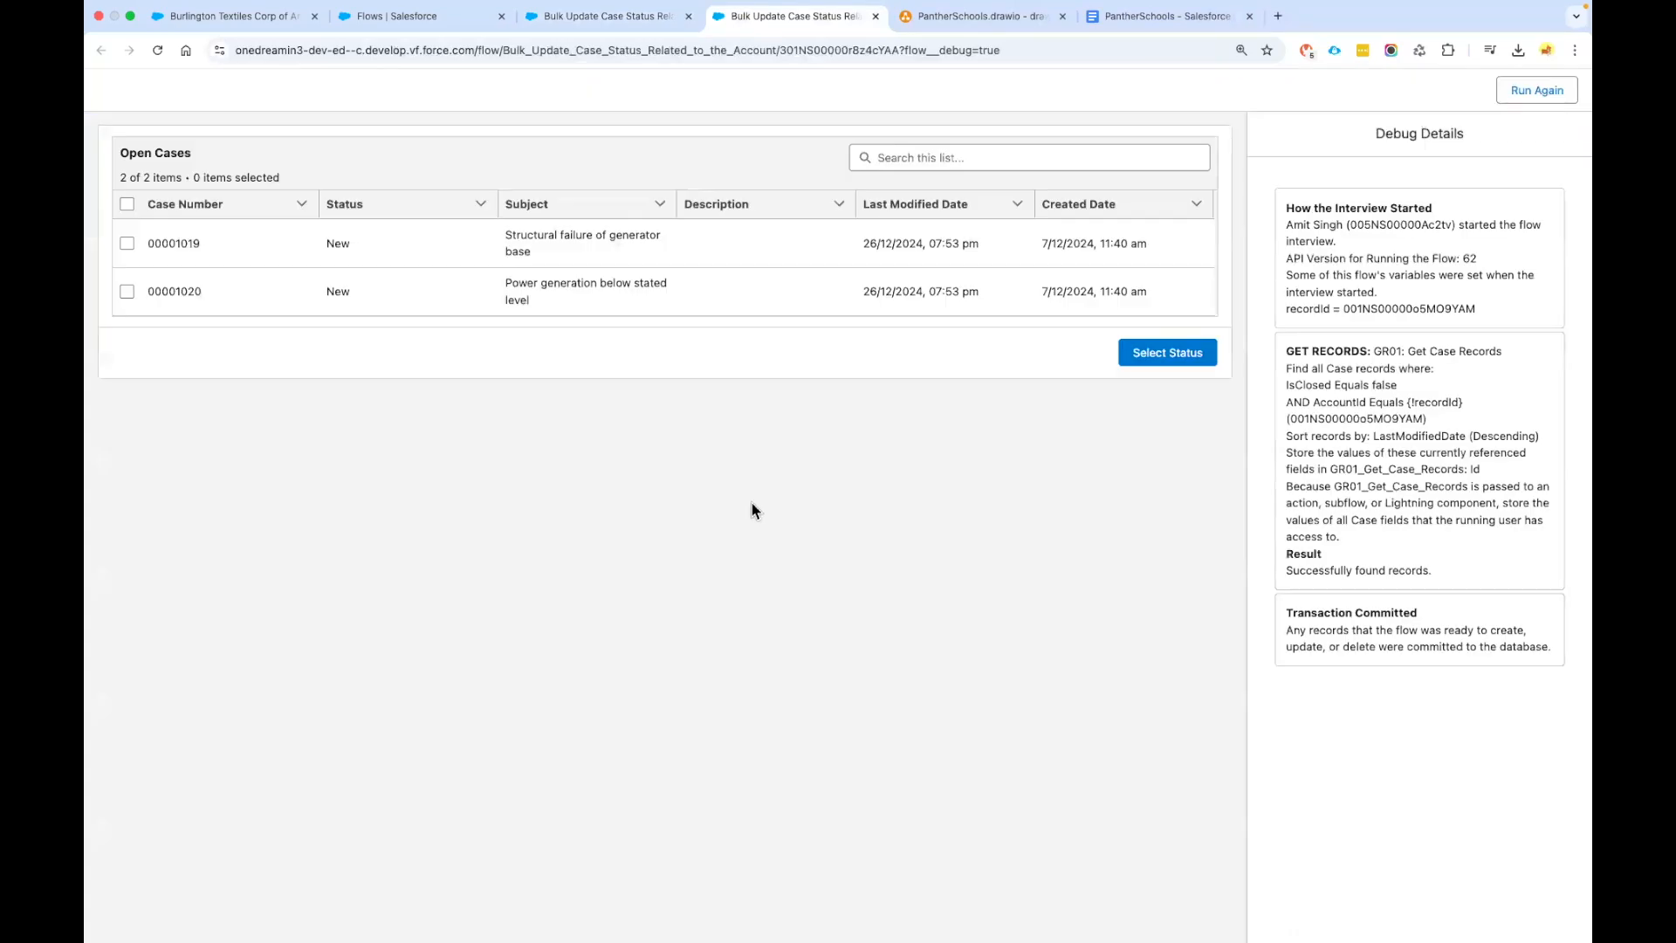
# Select all open cases in the debug run, choose the Working status, review the selection and update the status
pyautogui.click(126, 203)
pyautogui.click(1172, 353)
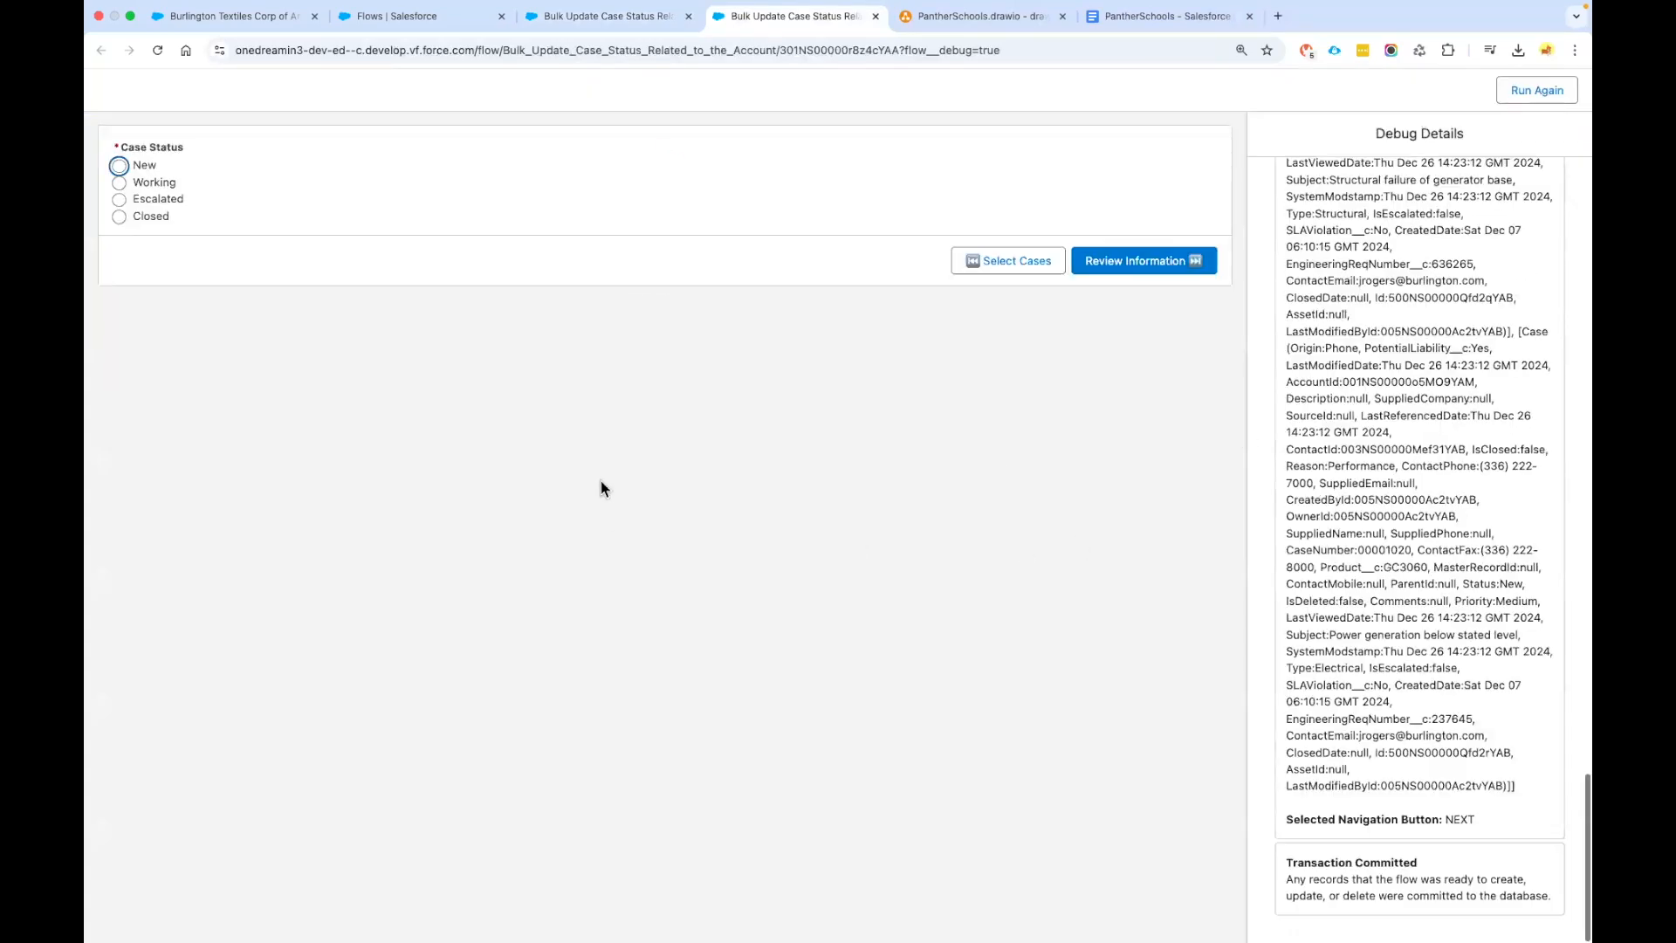
pyautogui.click(138, 183)
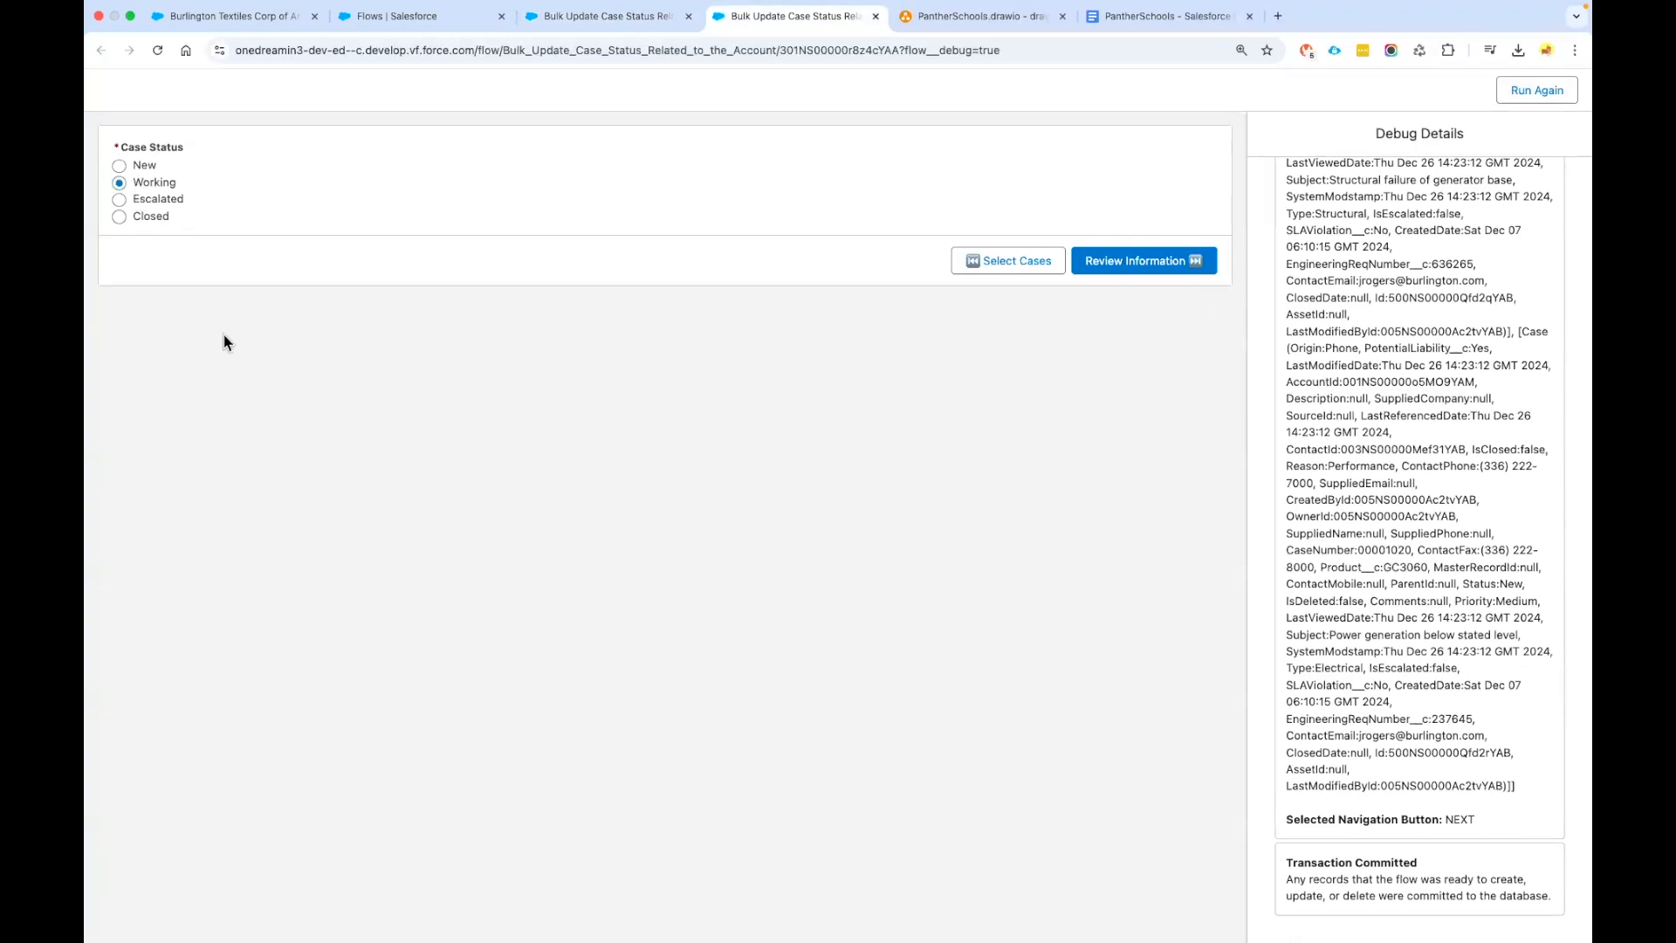
pyautogui.click(1143, 262)
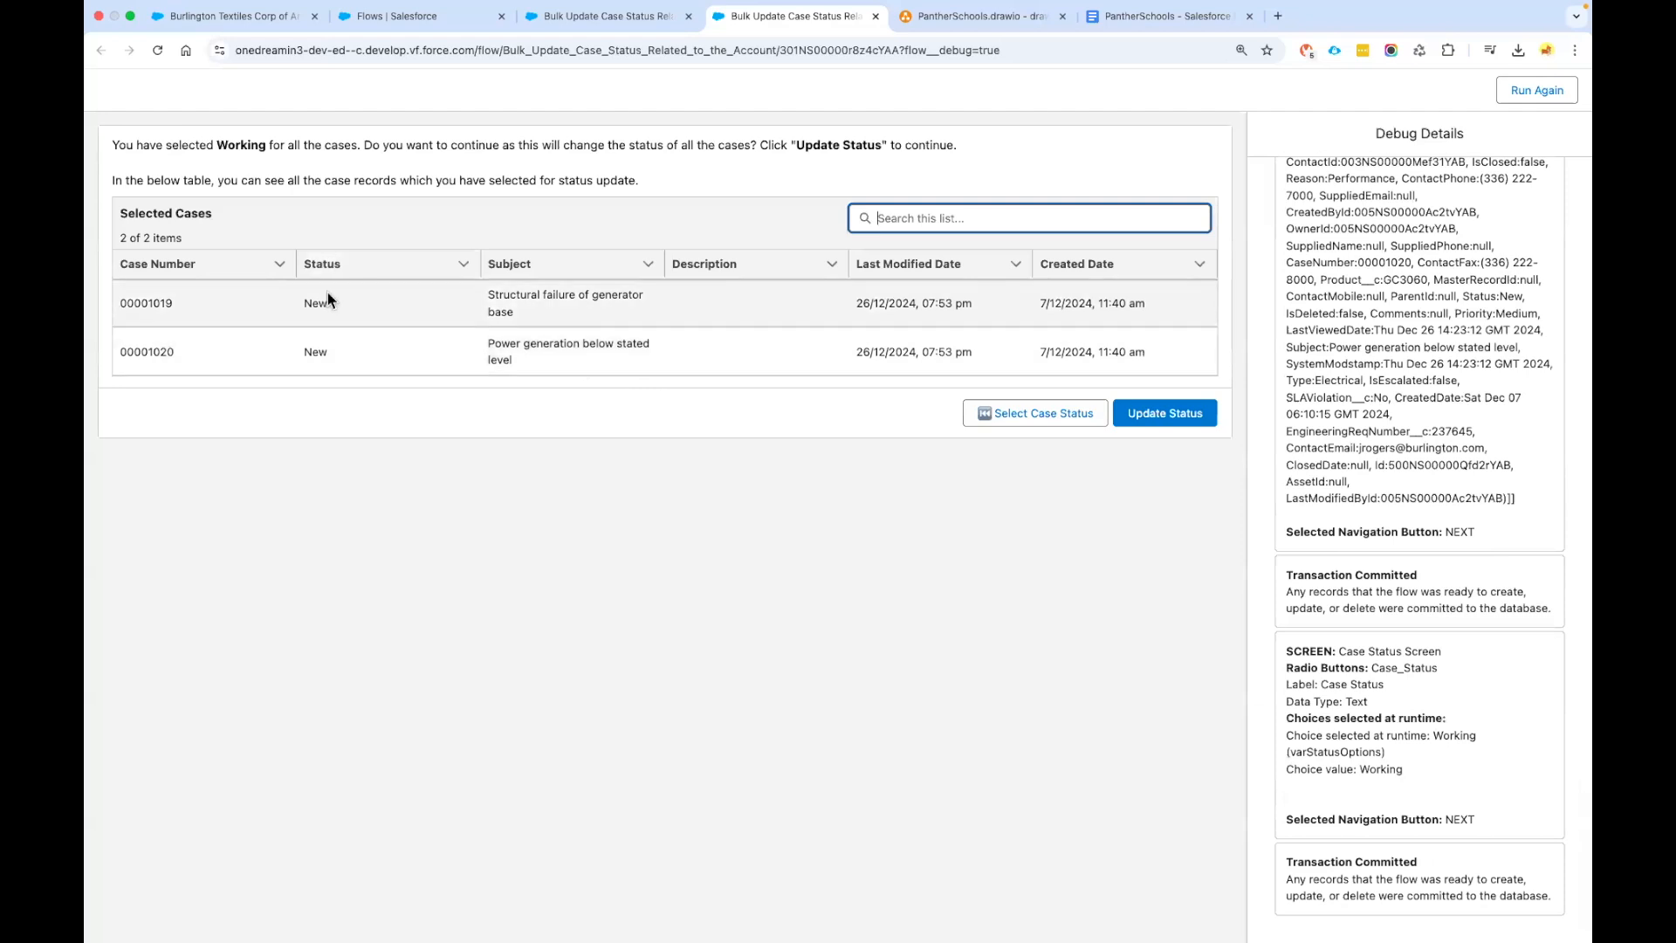
pyautogui.click(1166, 417)
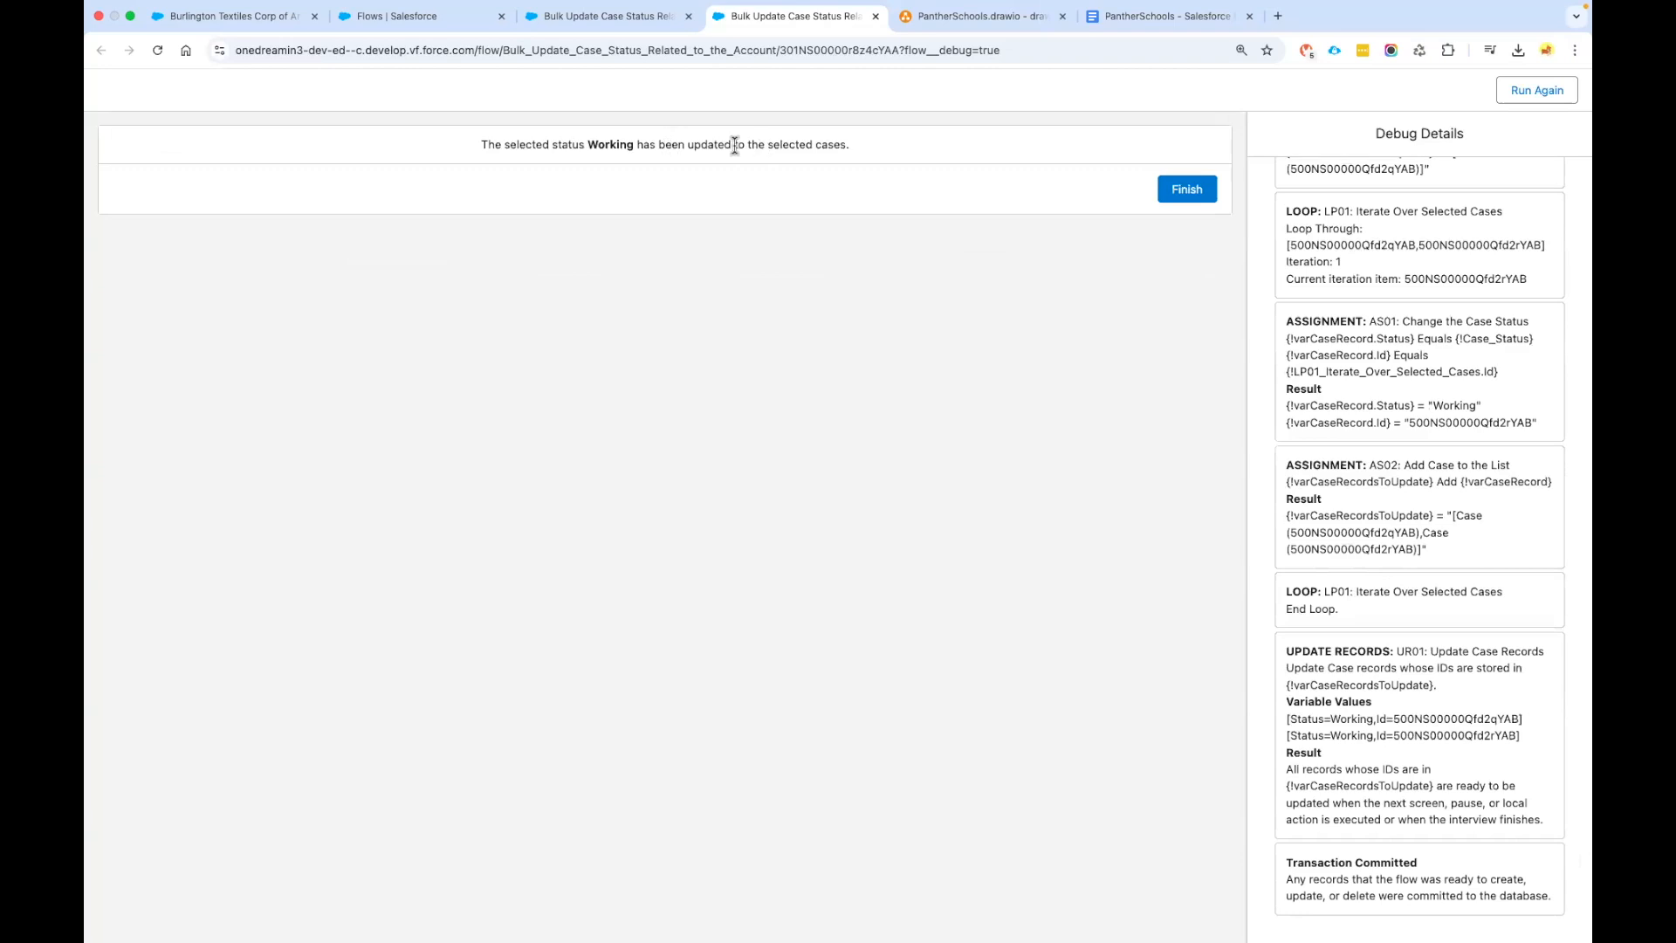
# Finish the debug interview after reading the success message, and rerun it to check the status of both cases
pyautogui.moveTo(869, 145); pyautogui.dragTo(480, 161)
pyautogui.click(902, 319)
pyautogui.click(1176, 190)
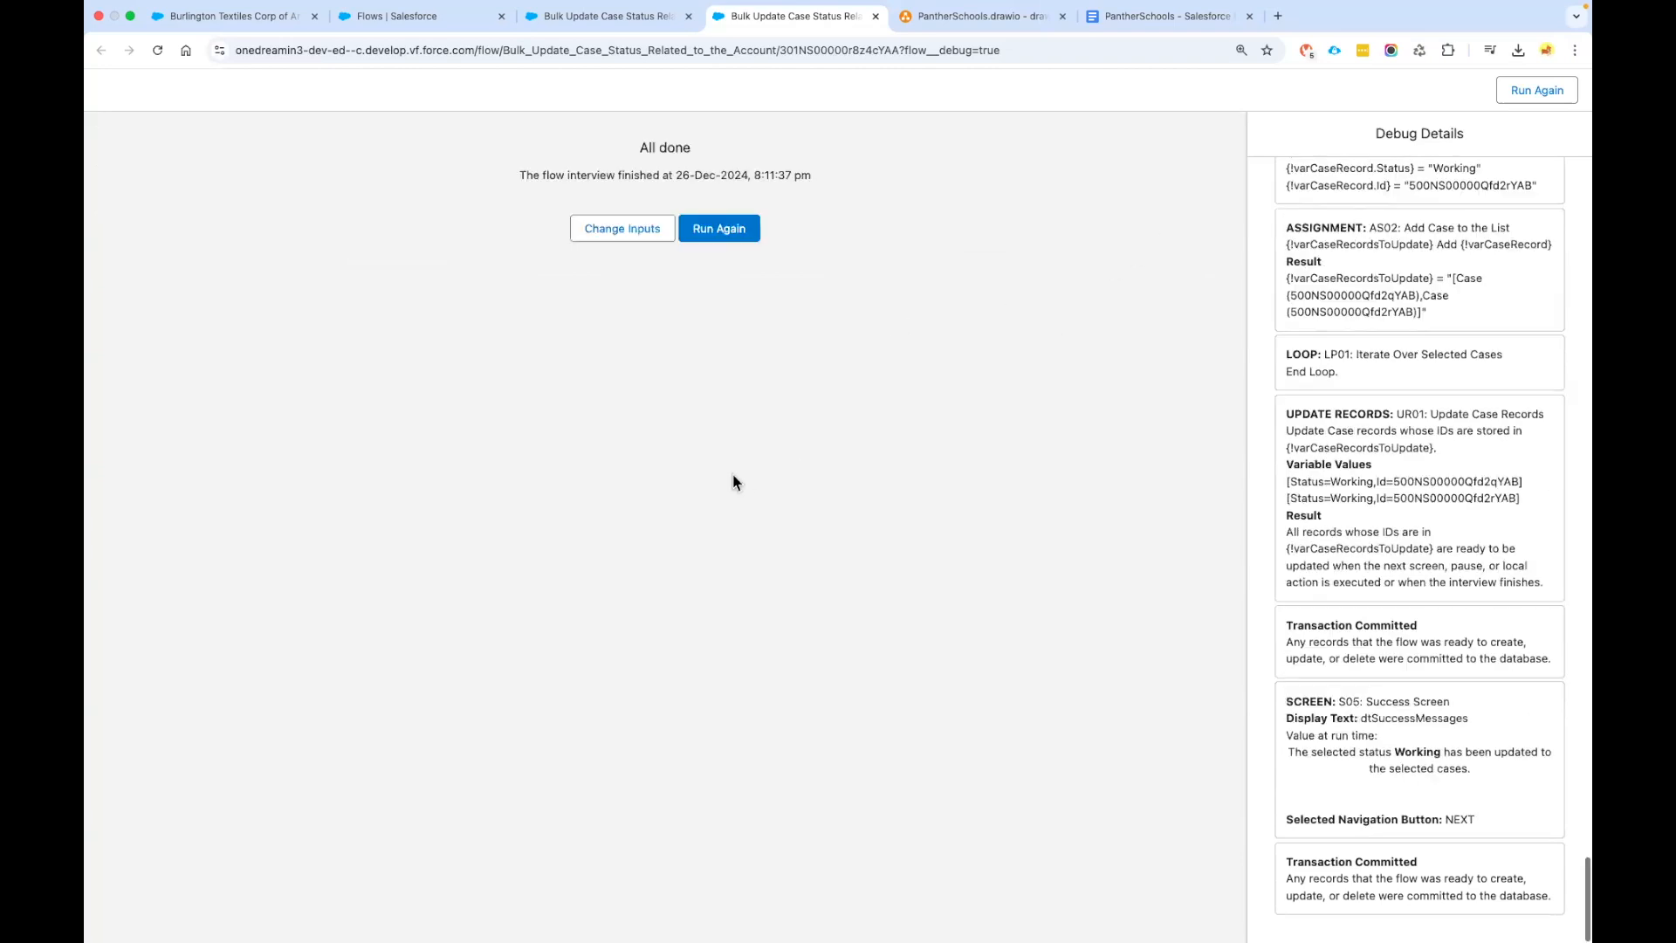
pyautogui.click(718, 227)
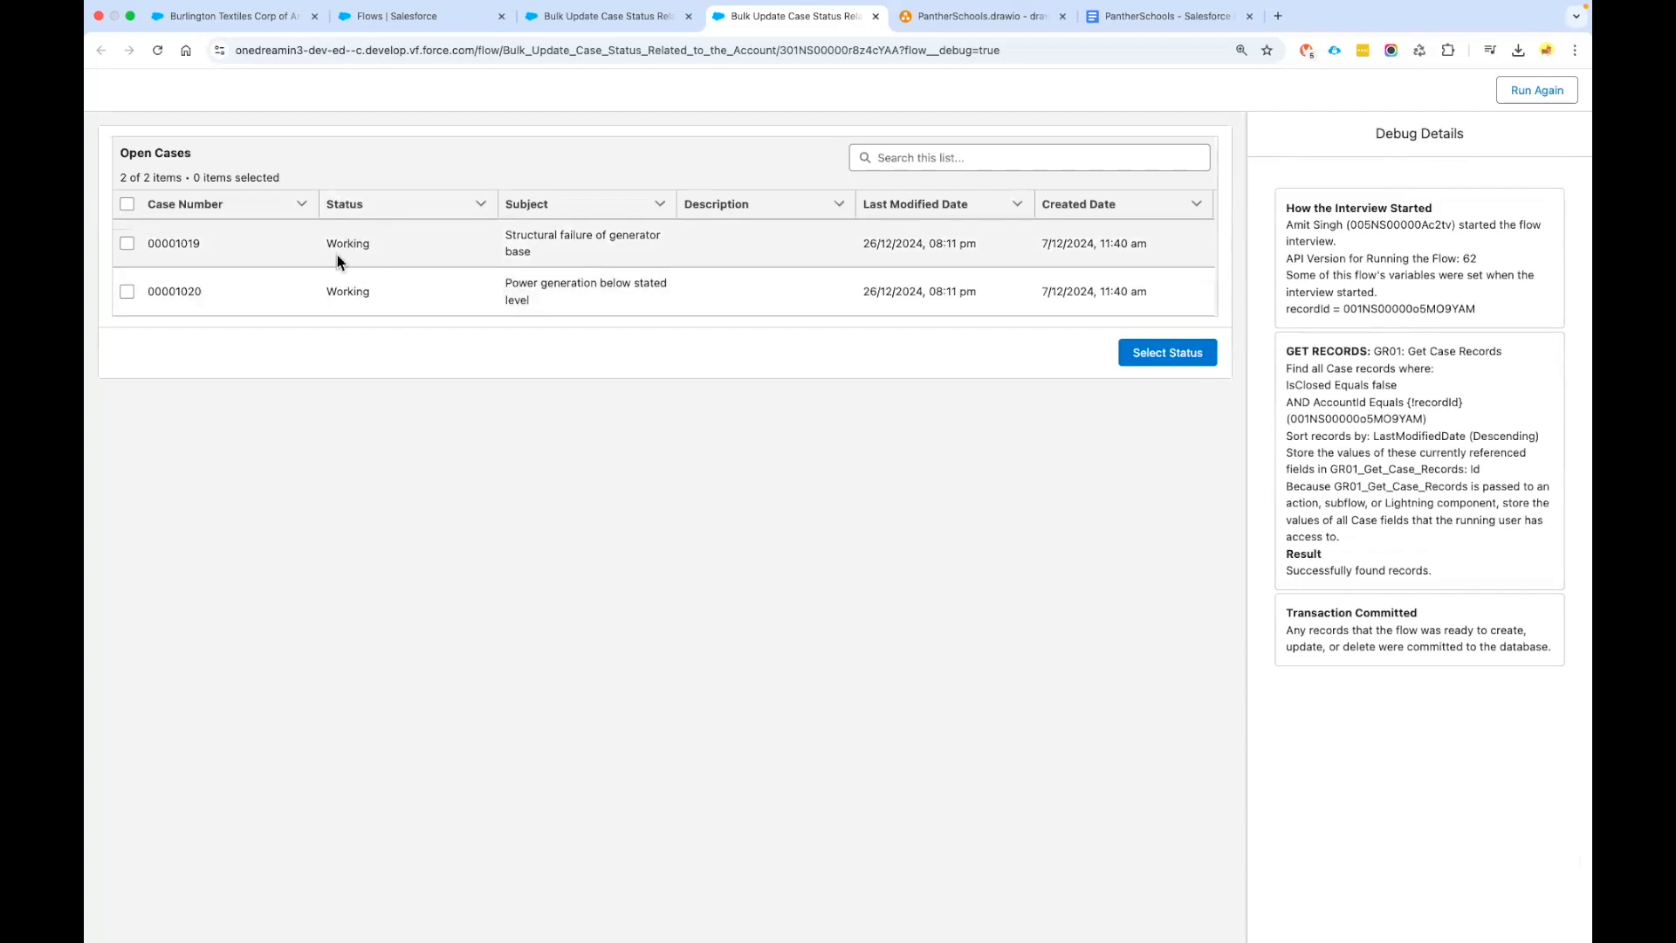
pyautogui.click(389, 244)
pyautogui.moveTo(381, 305); pyautogui.dragTo(400, 206)
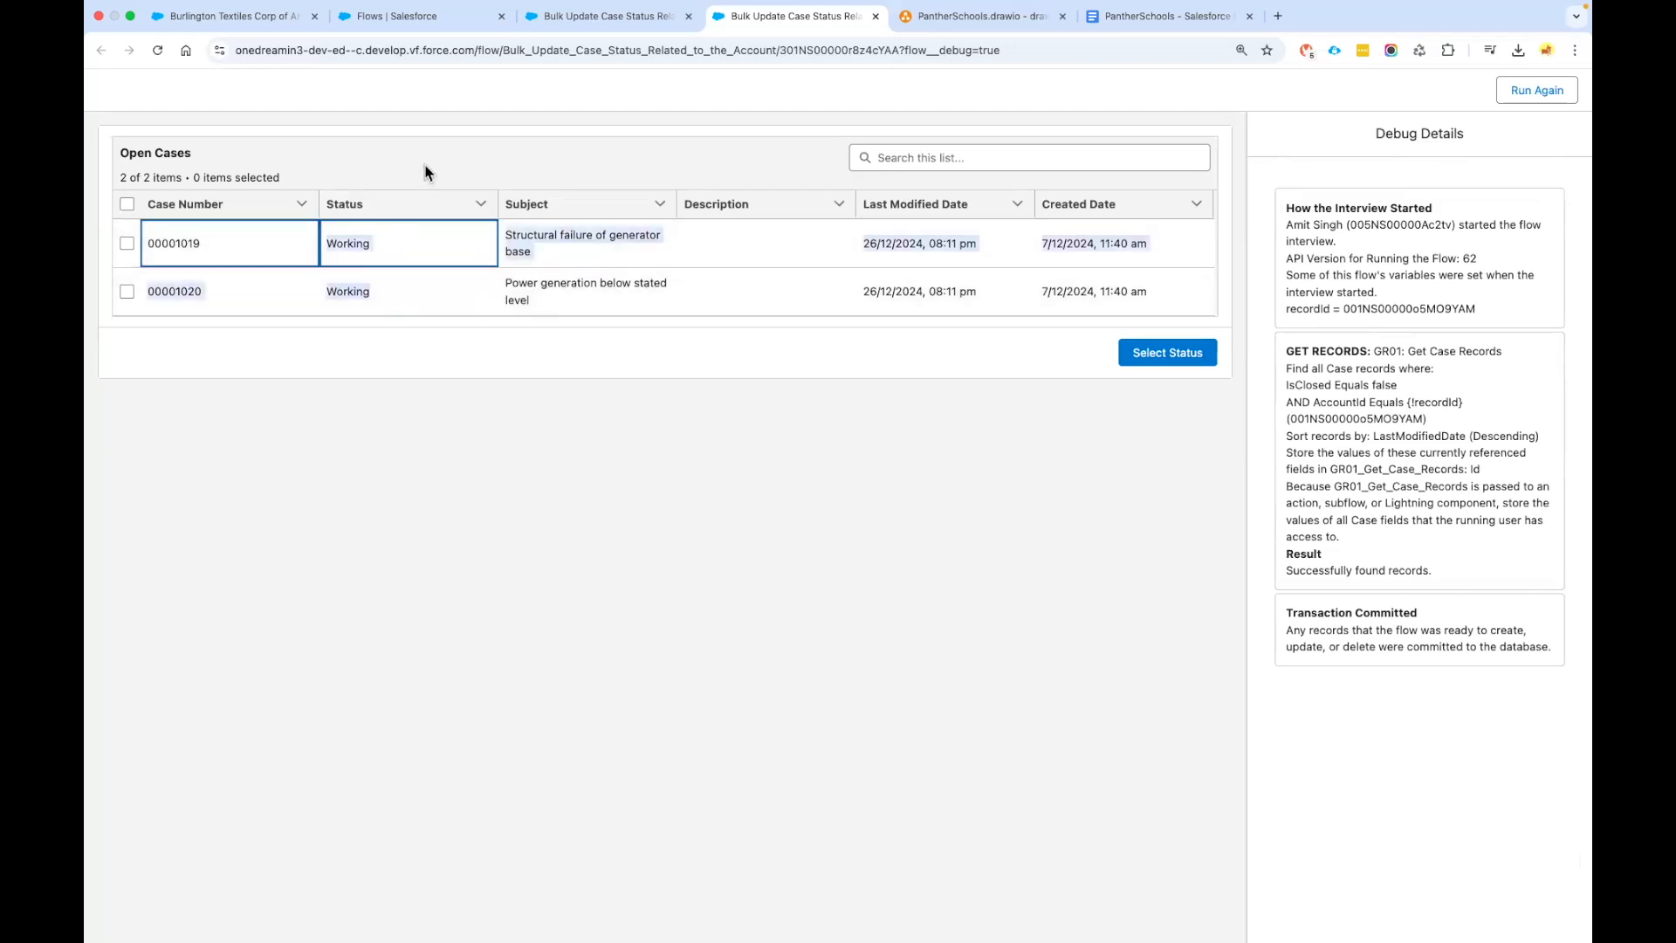
pyautogui.click(425, 172)
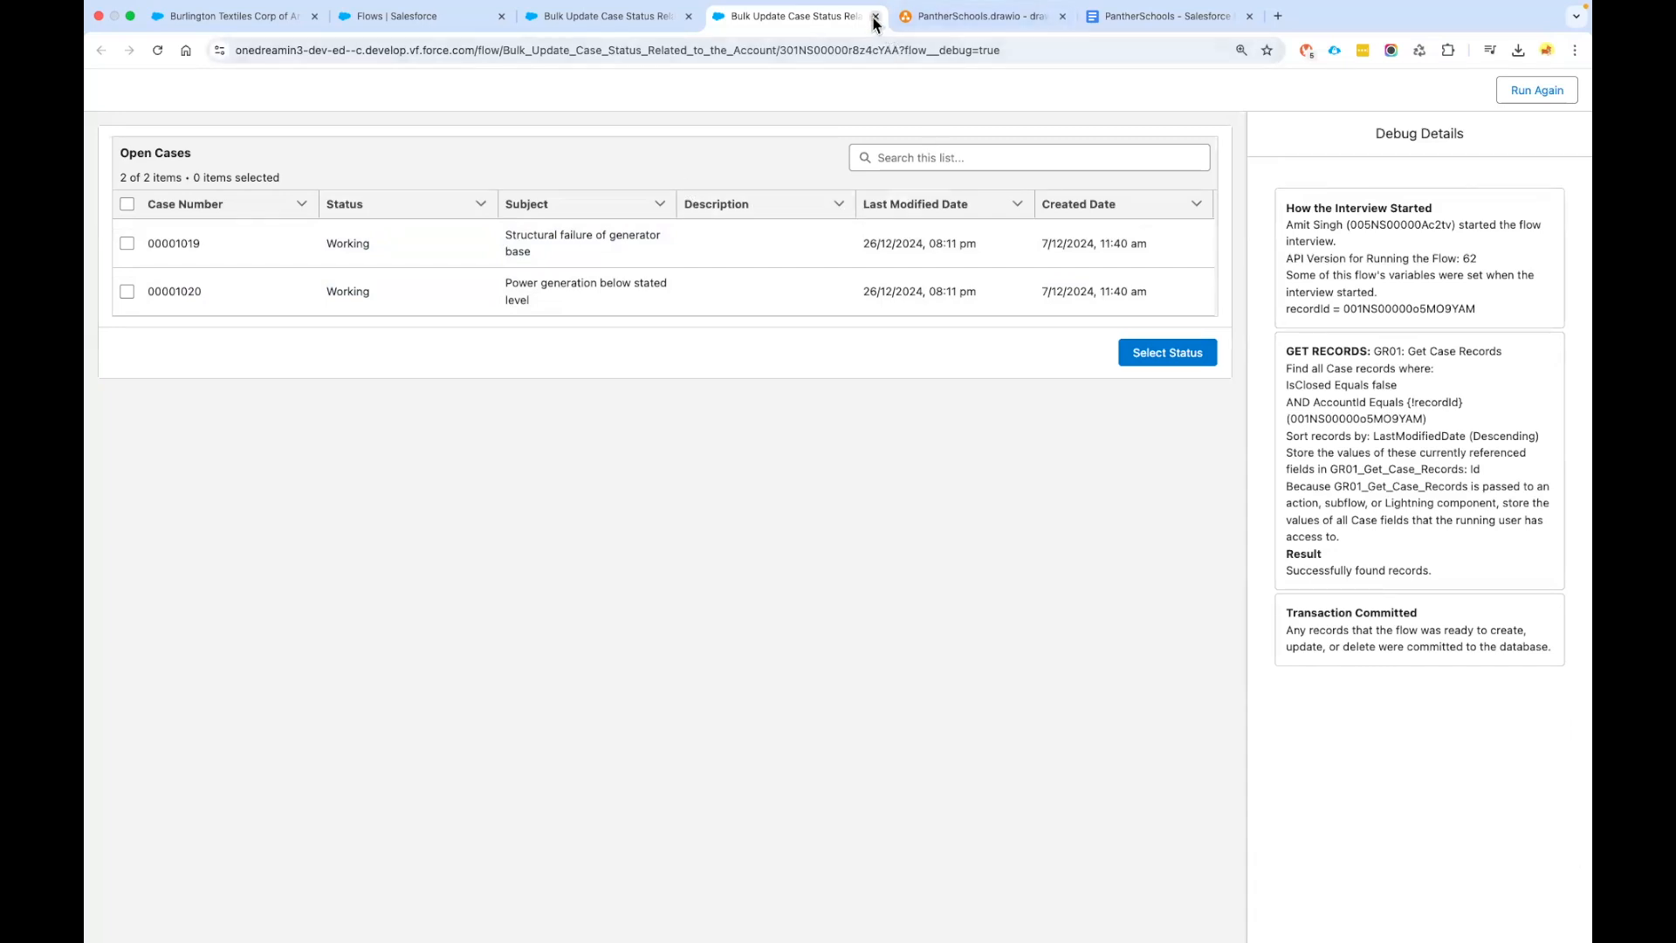
# Close the debug run and activate the Bulk Update Case Status Related to the Account flow
pyautogui.click(875, 16)
pyautogui.click(609, 16)
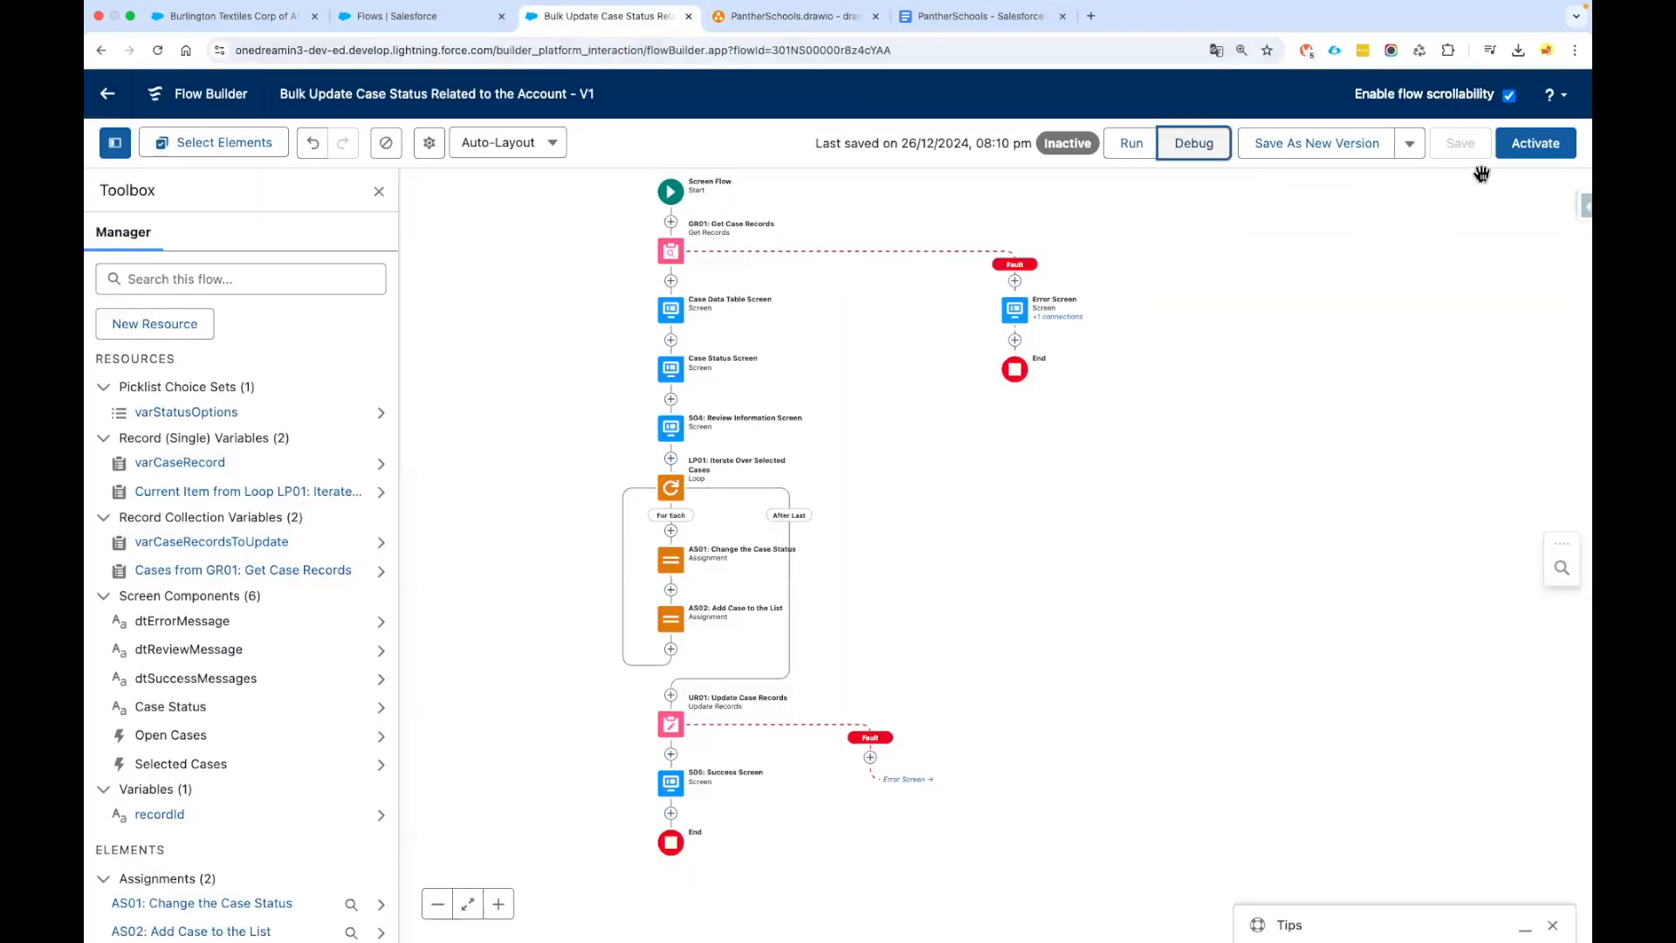
pyautogui.click(1534, 143)
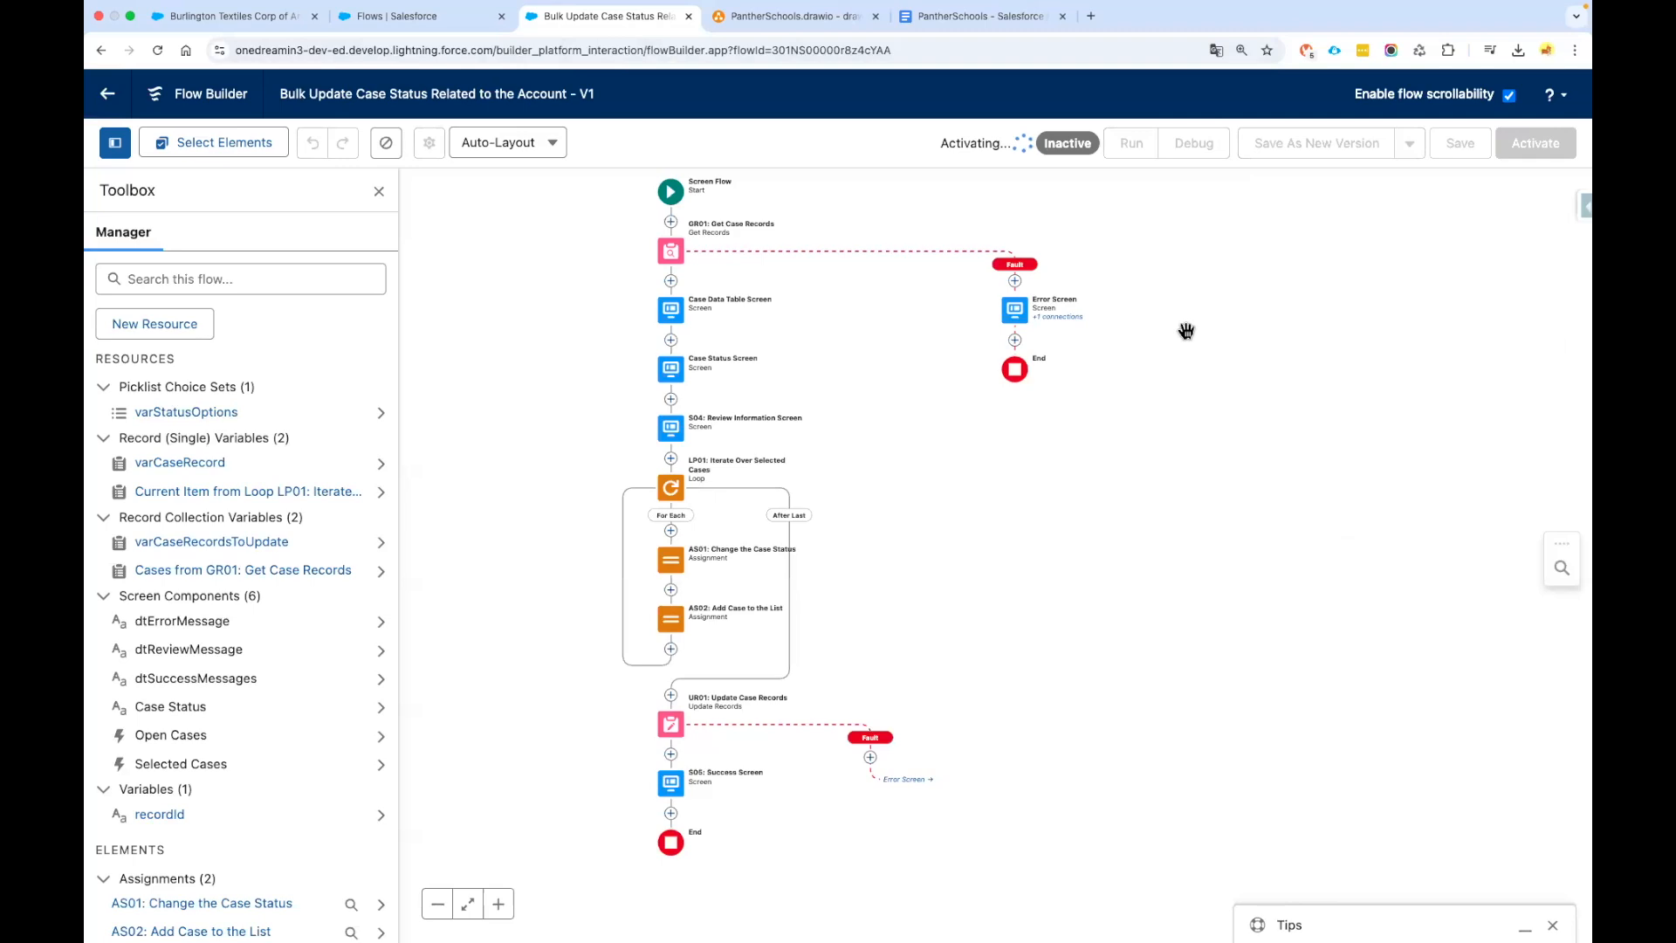
pyautogui.moveTo(995, 485); pyautogui.dragTo(1010, 487)
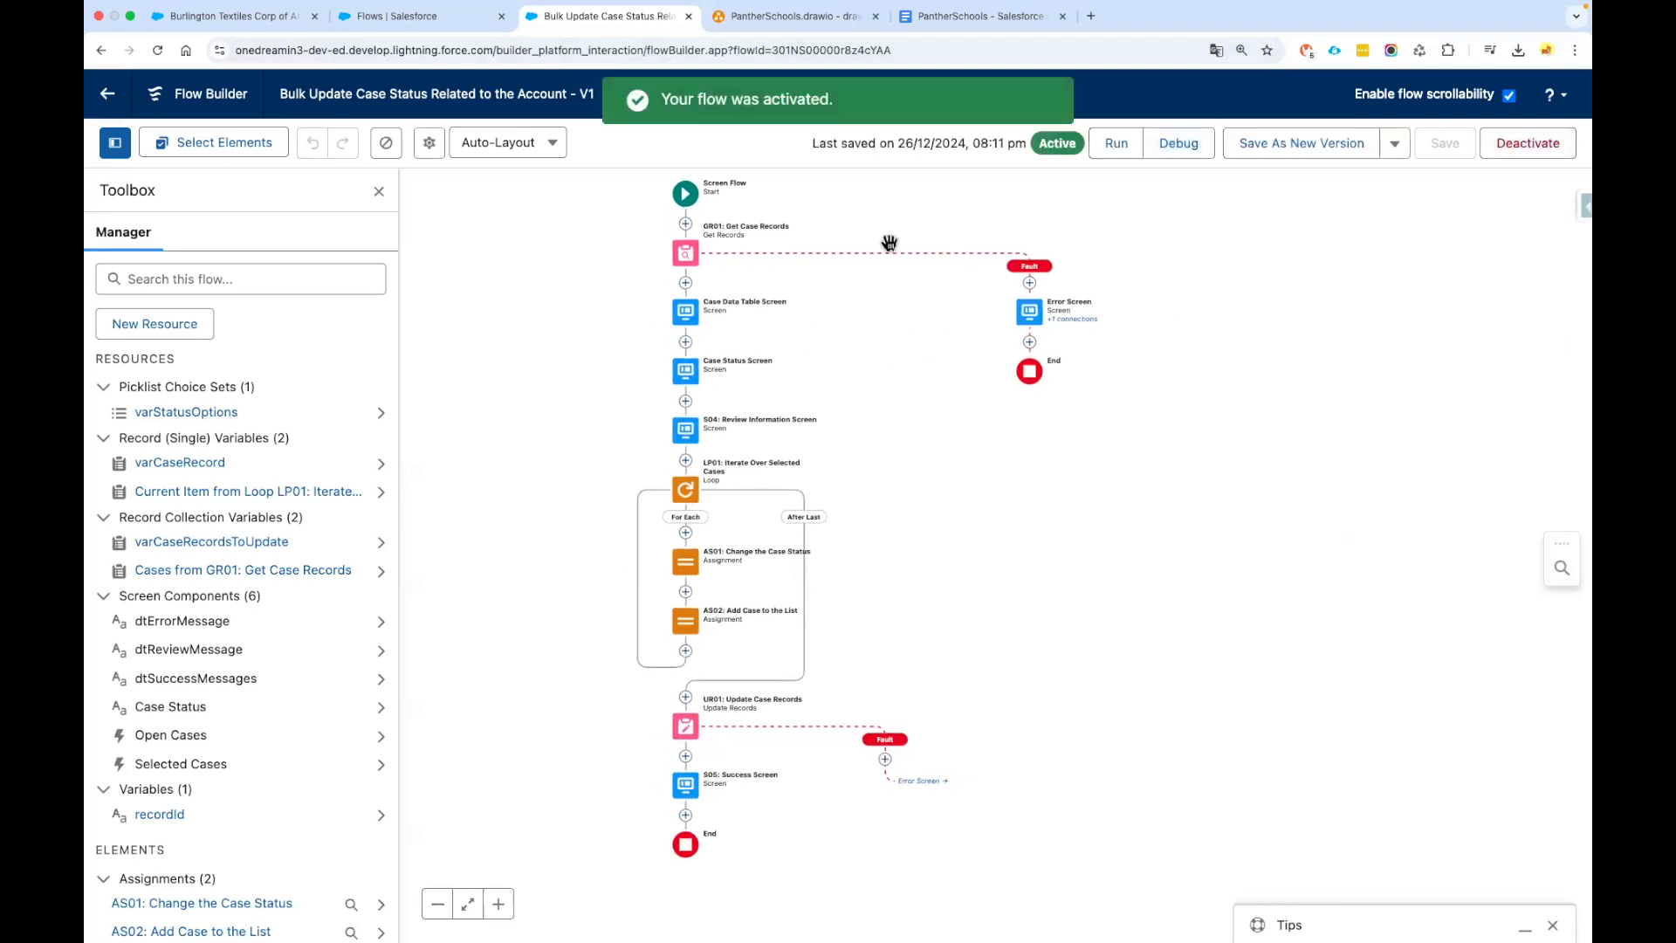
# Open the Burlington Textiles Corp of America account's record page for editing in Lightning App Builder
pyautogui.click(260, 20)
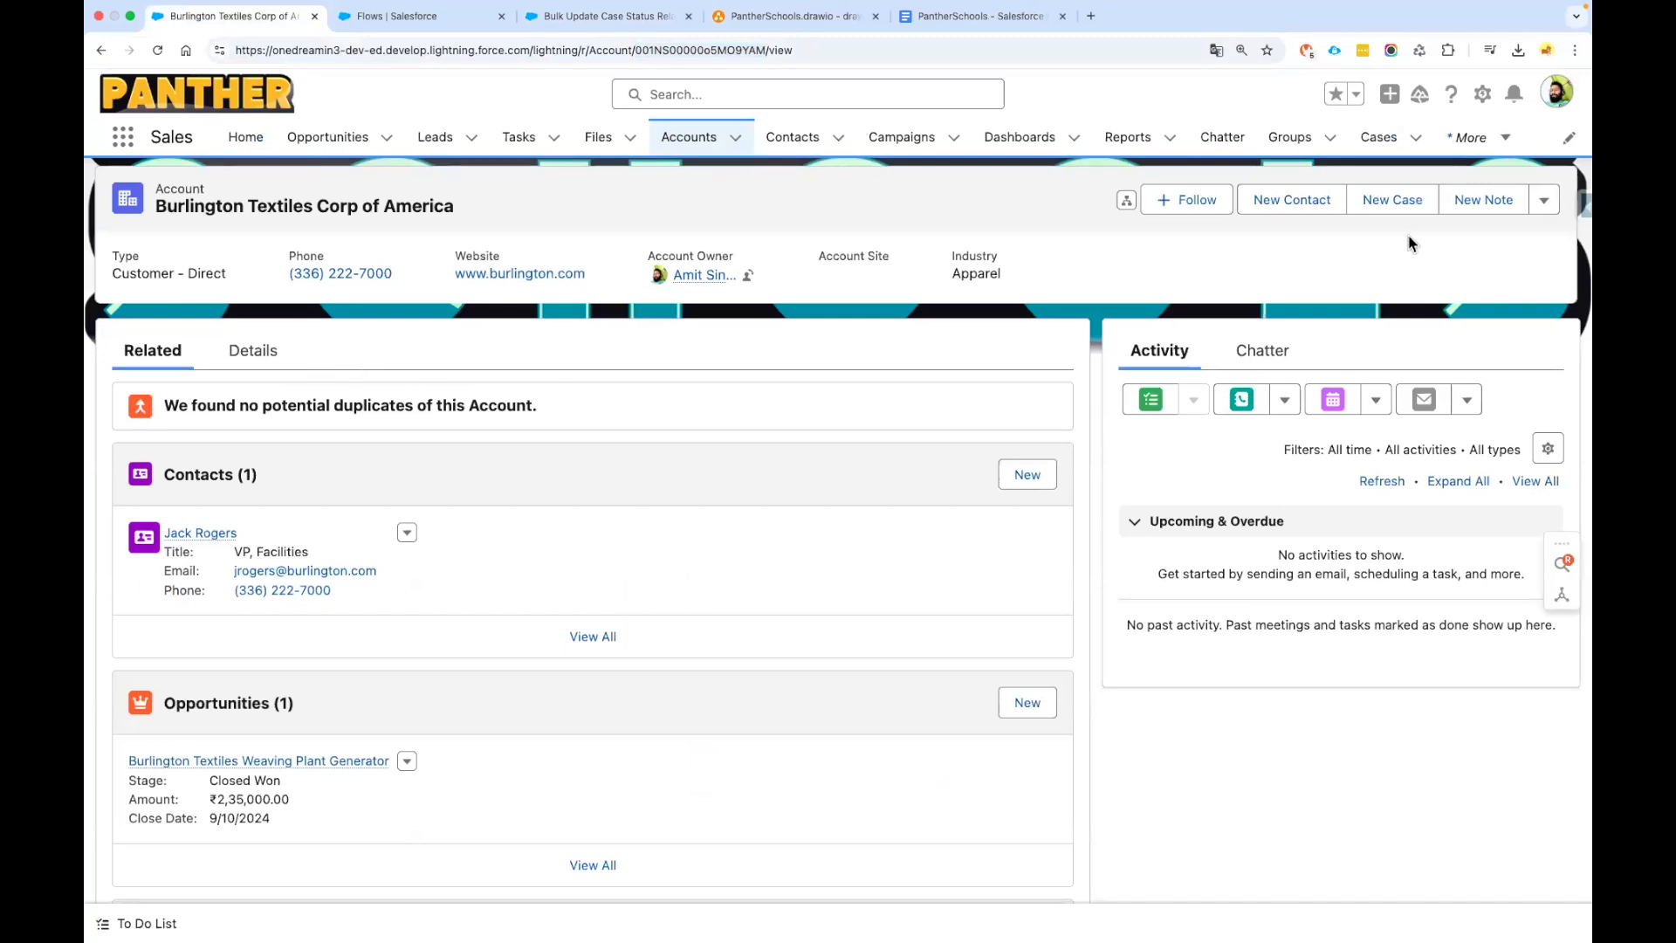
pyautogui.click(1482, 94)
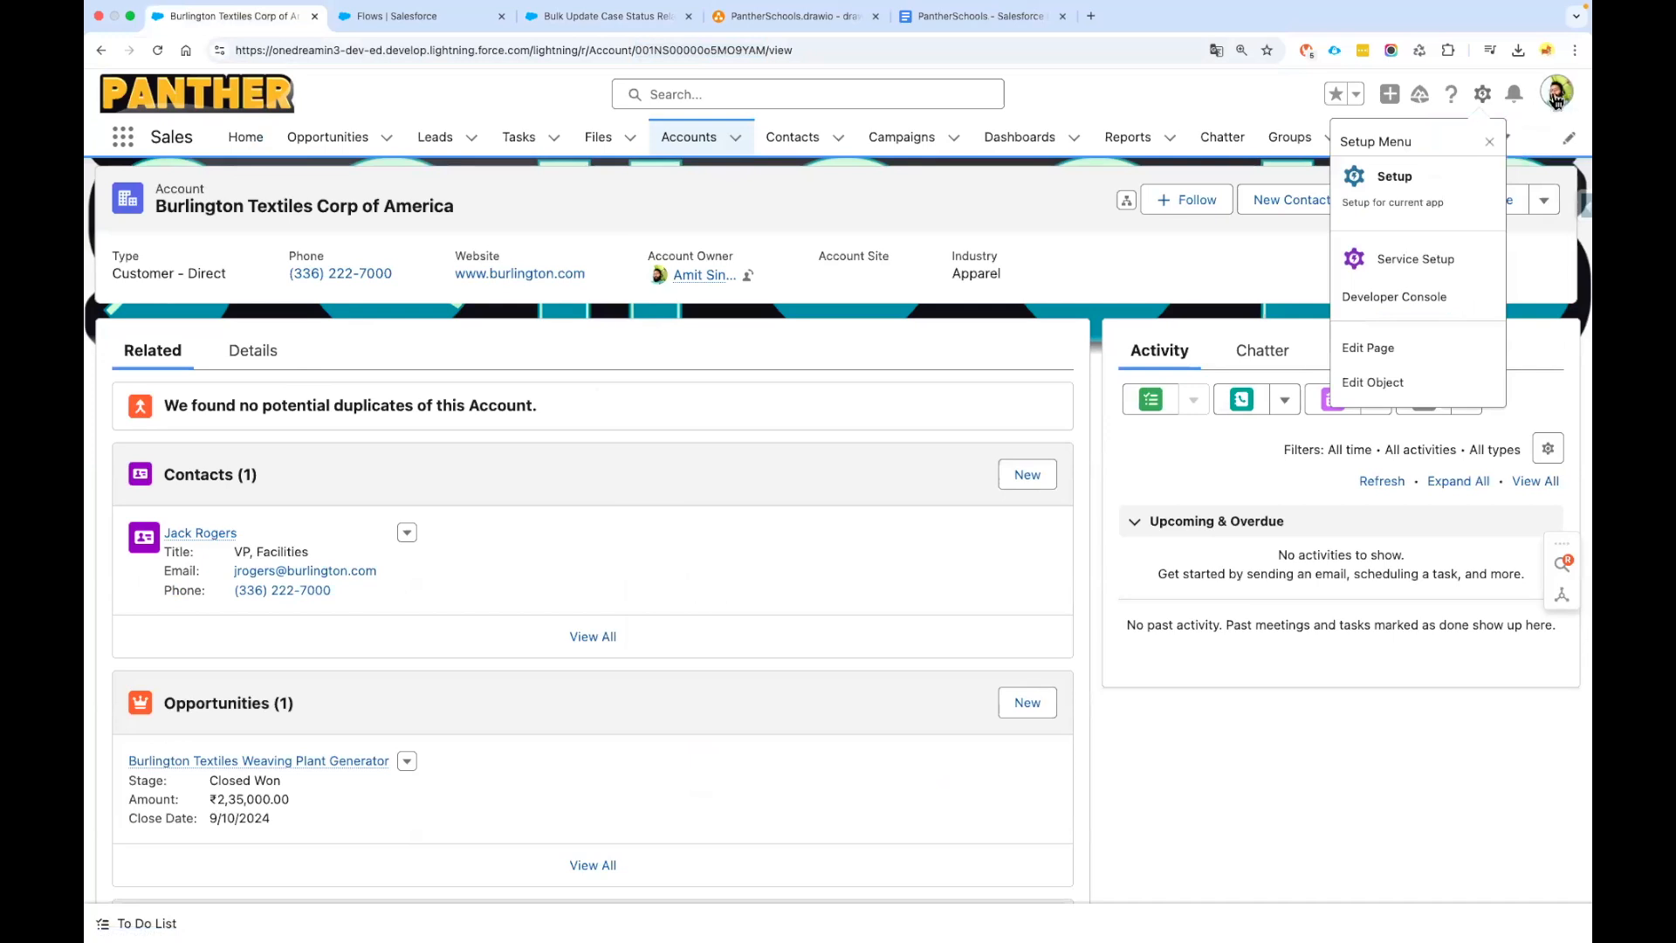
pyautogui.click(1390, 346)
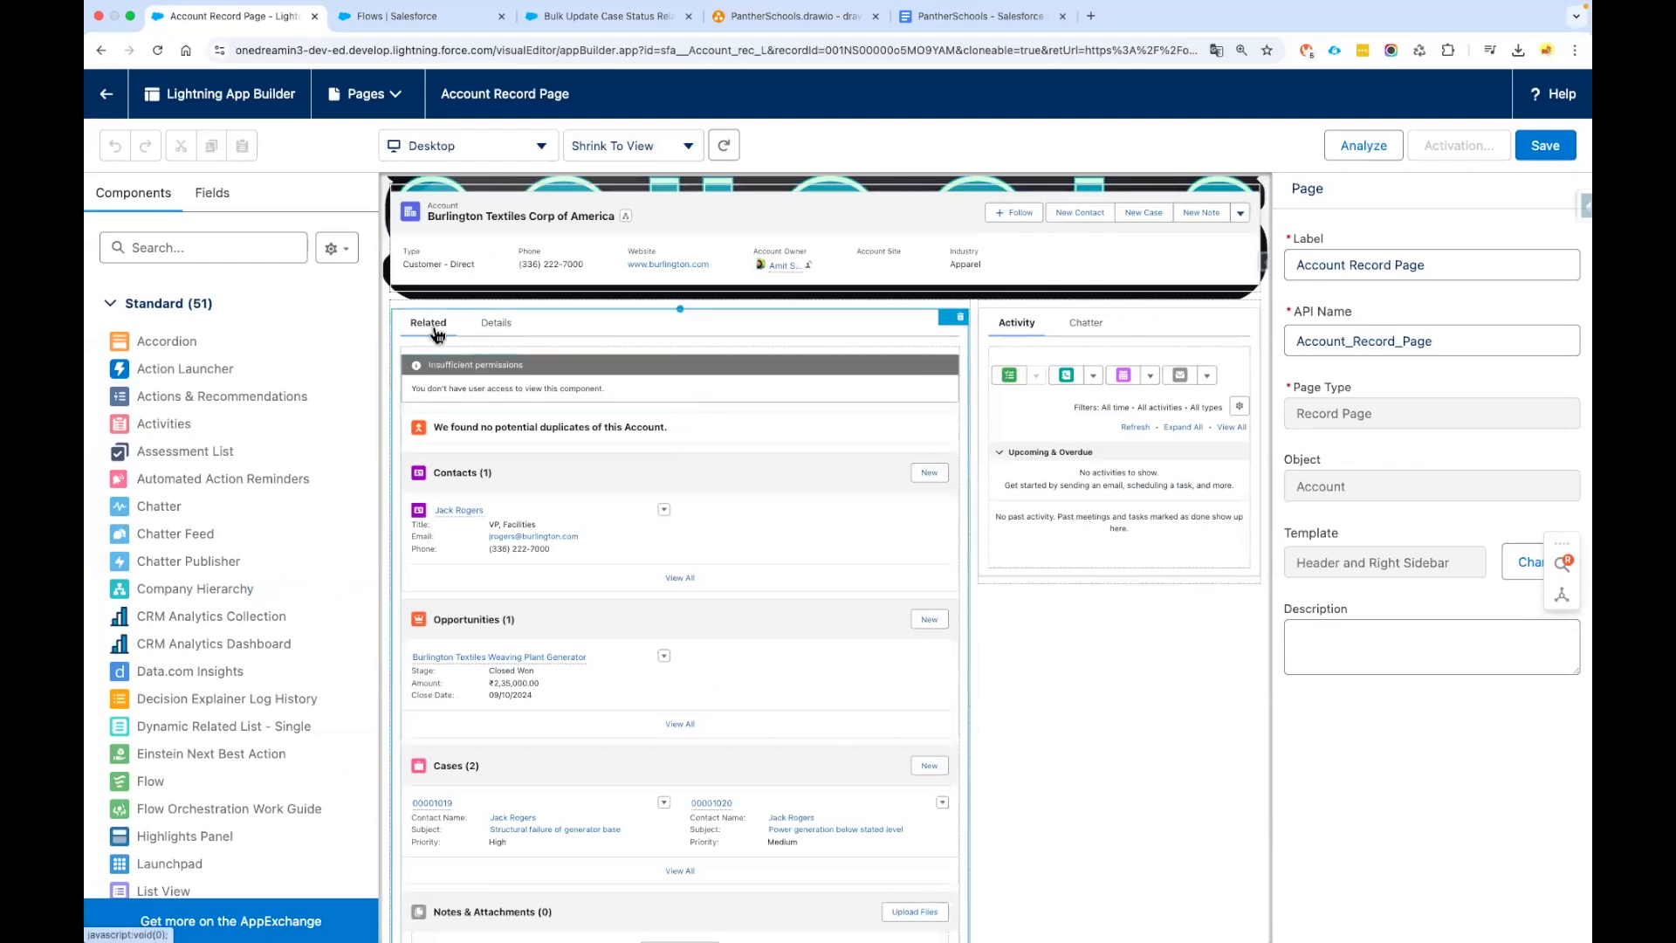
pyautogui.scroll(-2, 475, 353)
pyautogui.scroll(2, 475, 353)
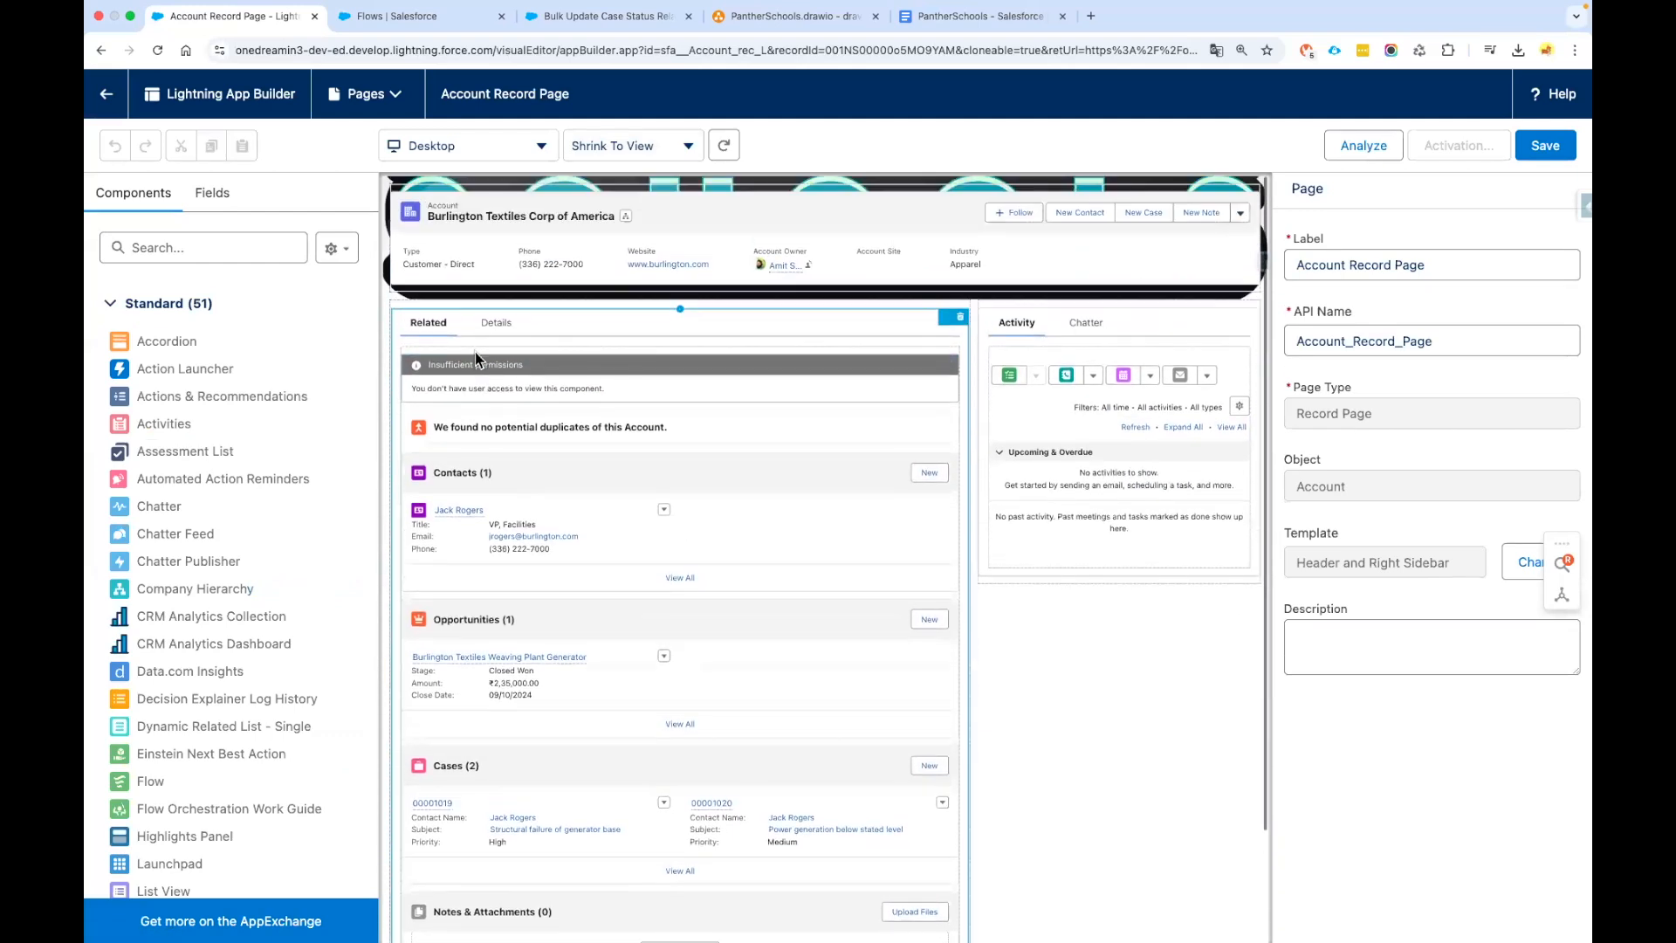
# Add a third tab beside Related and Details with the custom label "Update Case Status"
pyautogui.click(730, 328)
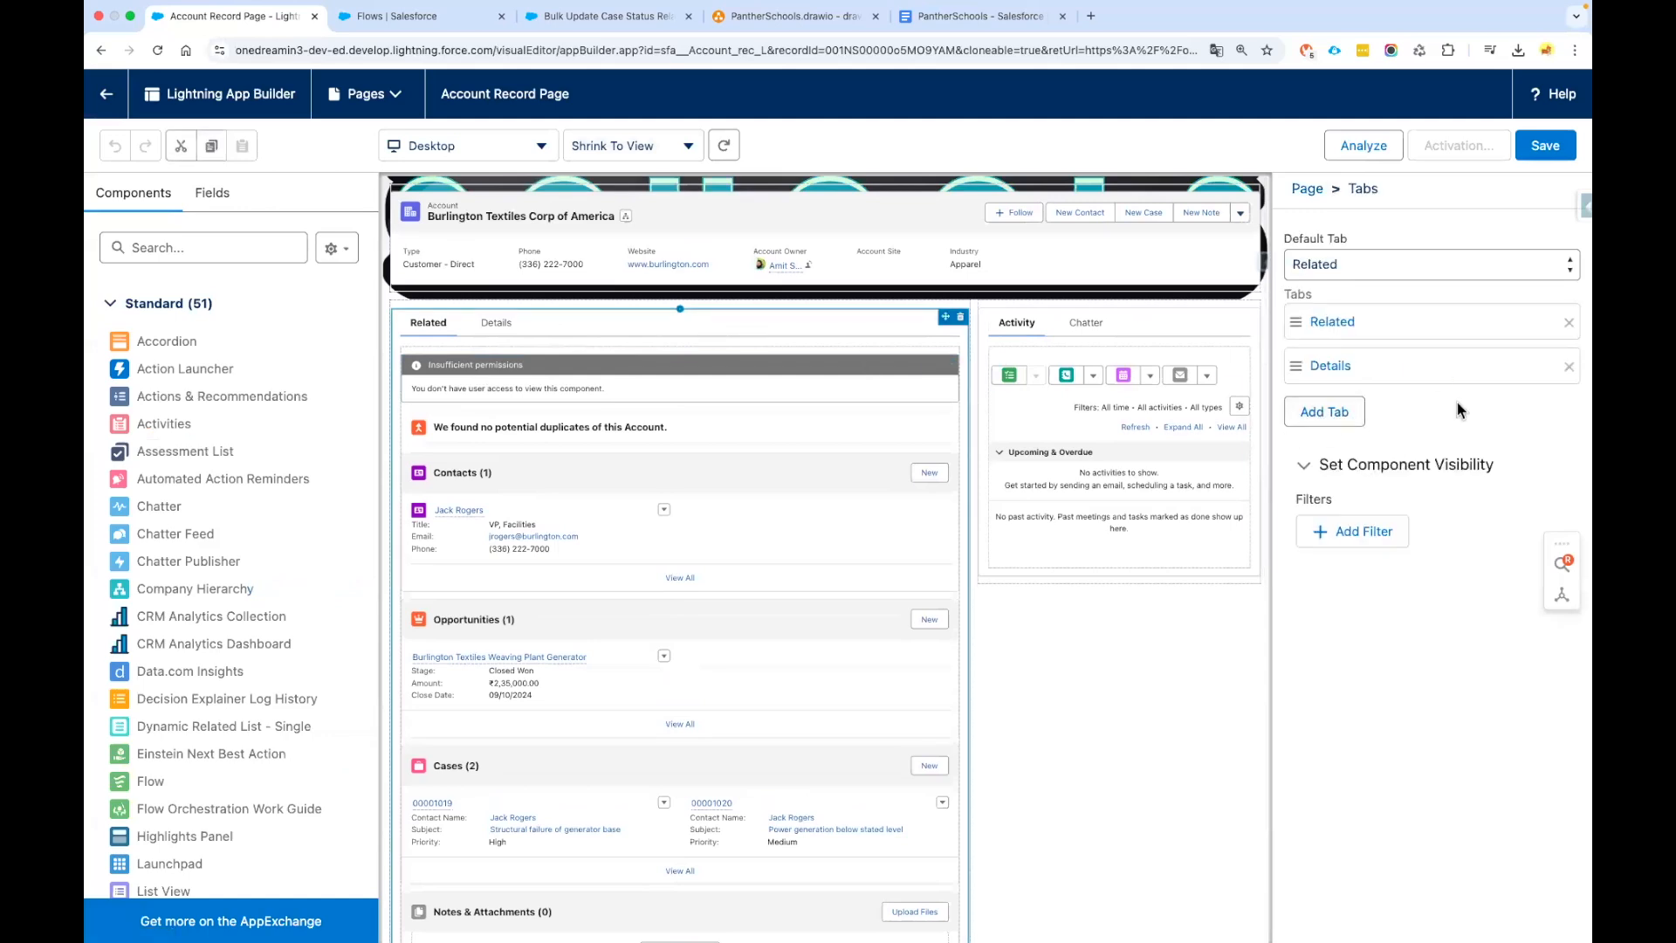
pyautogui.click(1344, 417)
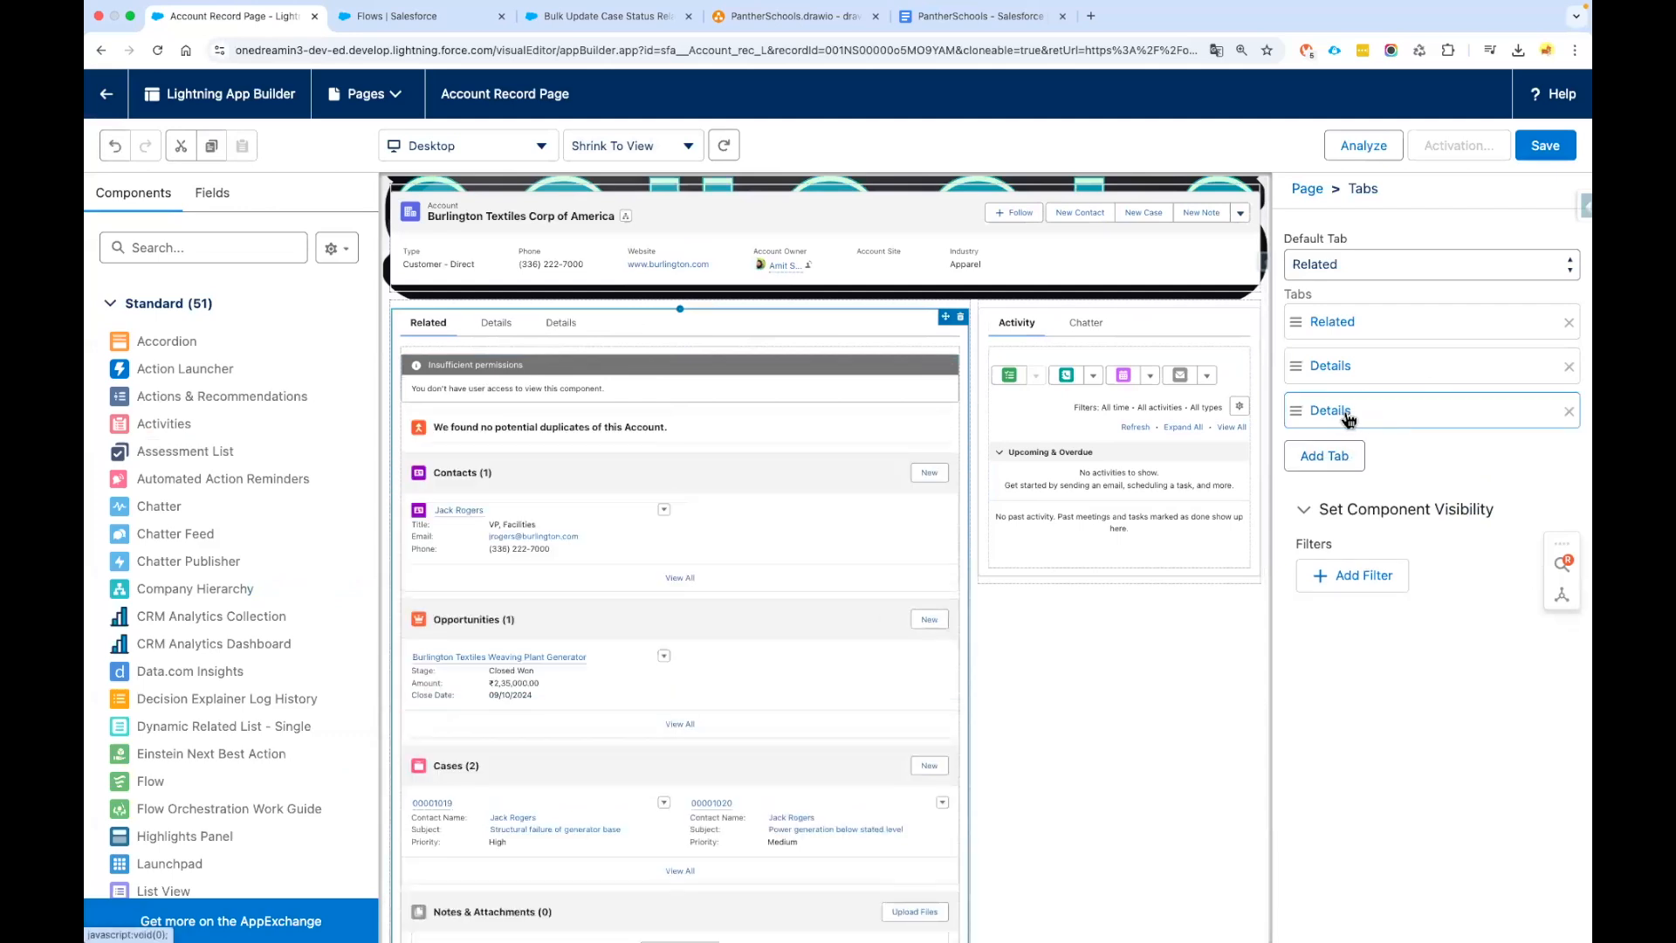
pyautogui.click(1348, 419)
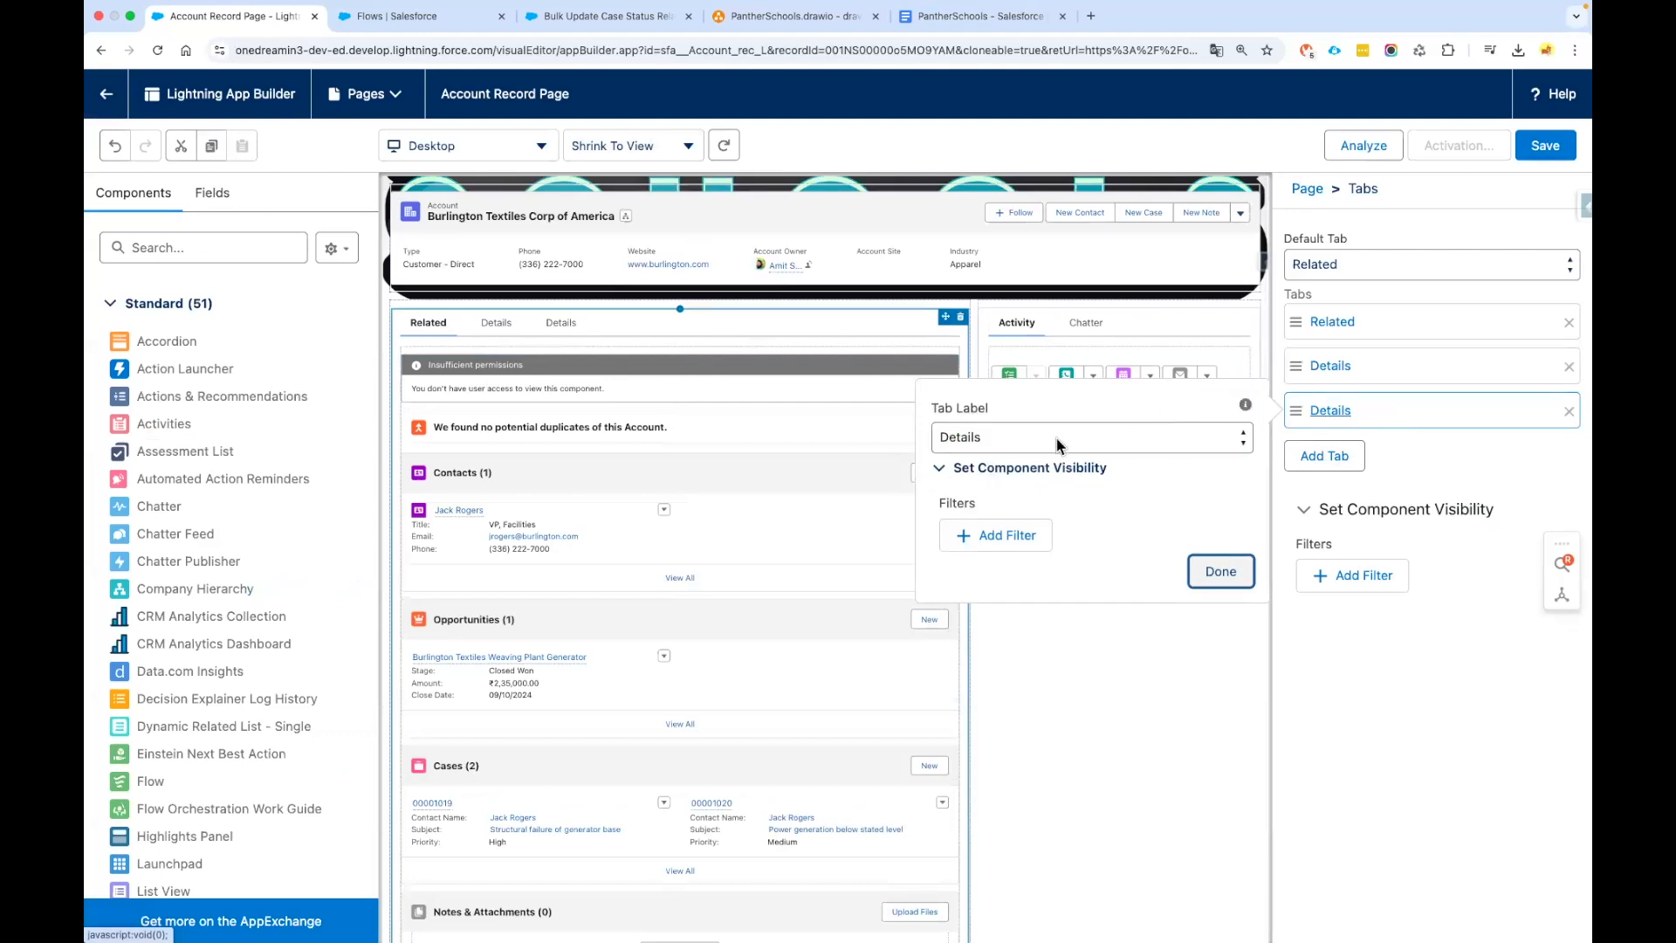
pyautogui.click(978, 450)
pyautogui.scroll(10, 1044, 207)
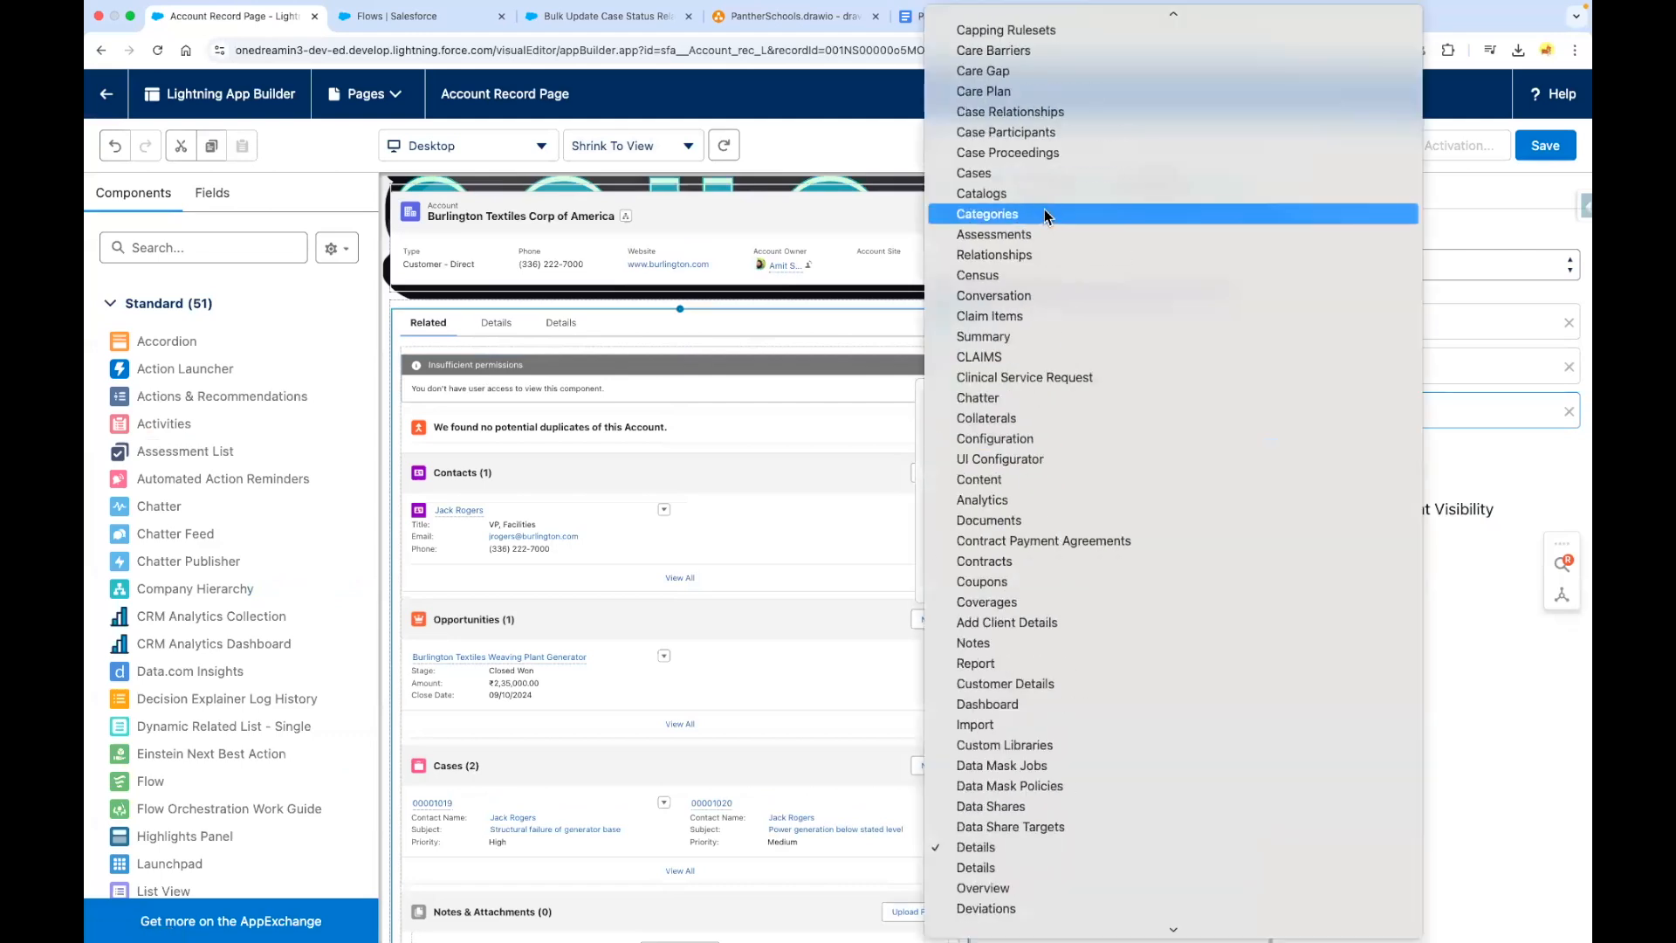
pyautogui.scroll(5, 1003, 105)
pyautogui.click(1005, 33)
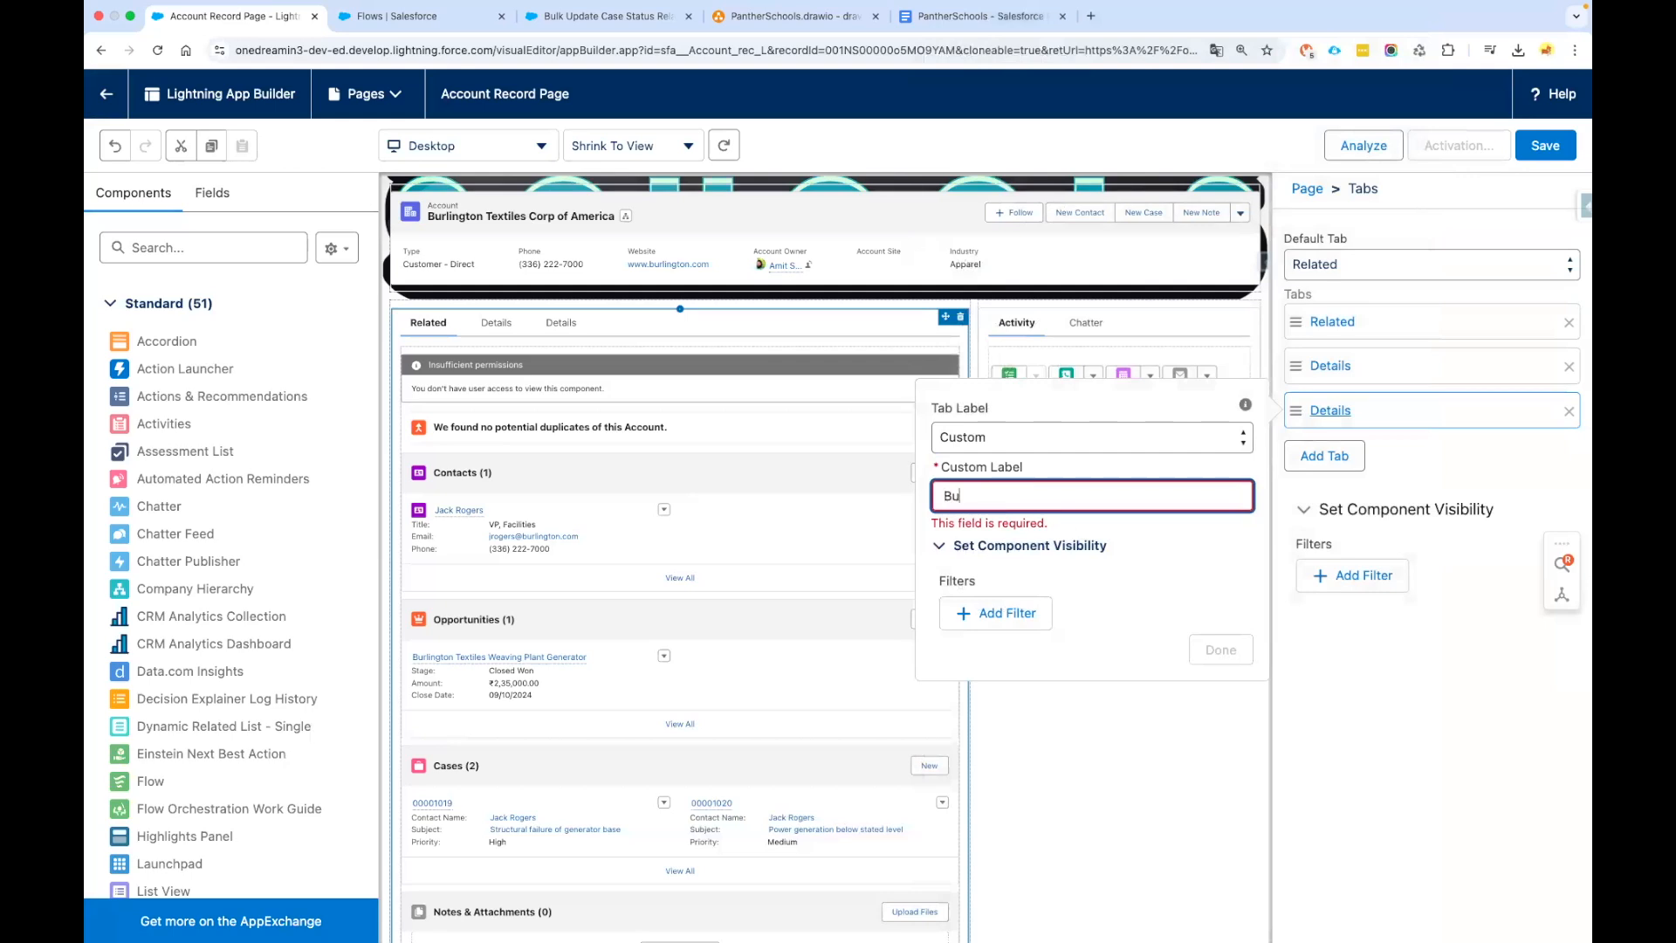
pyautogui.write('Bulk')
pyautogui.press('super+a')
pyautogui.write('U')
pyautogui.click(1218, 631)
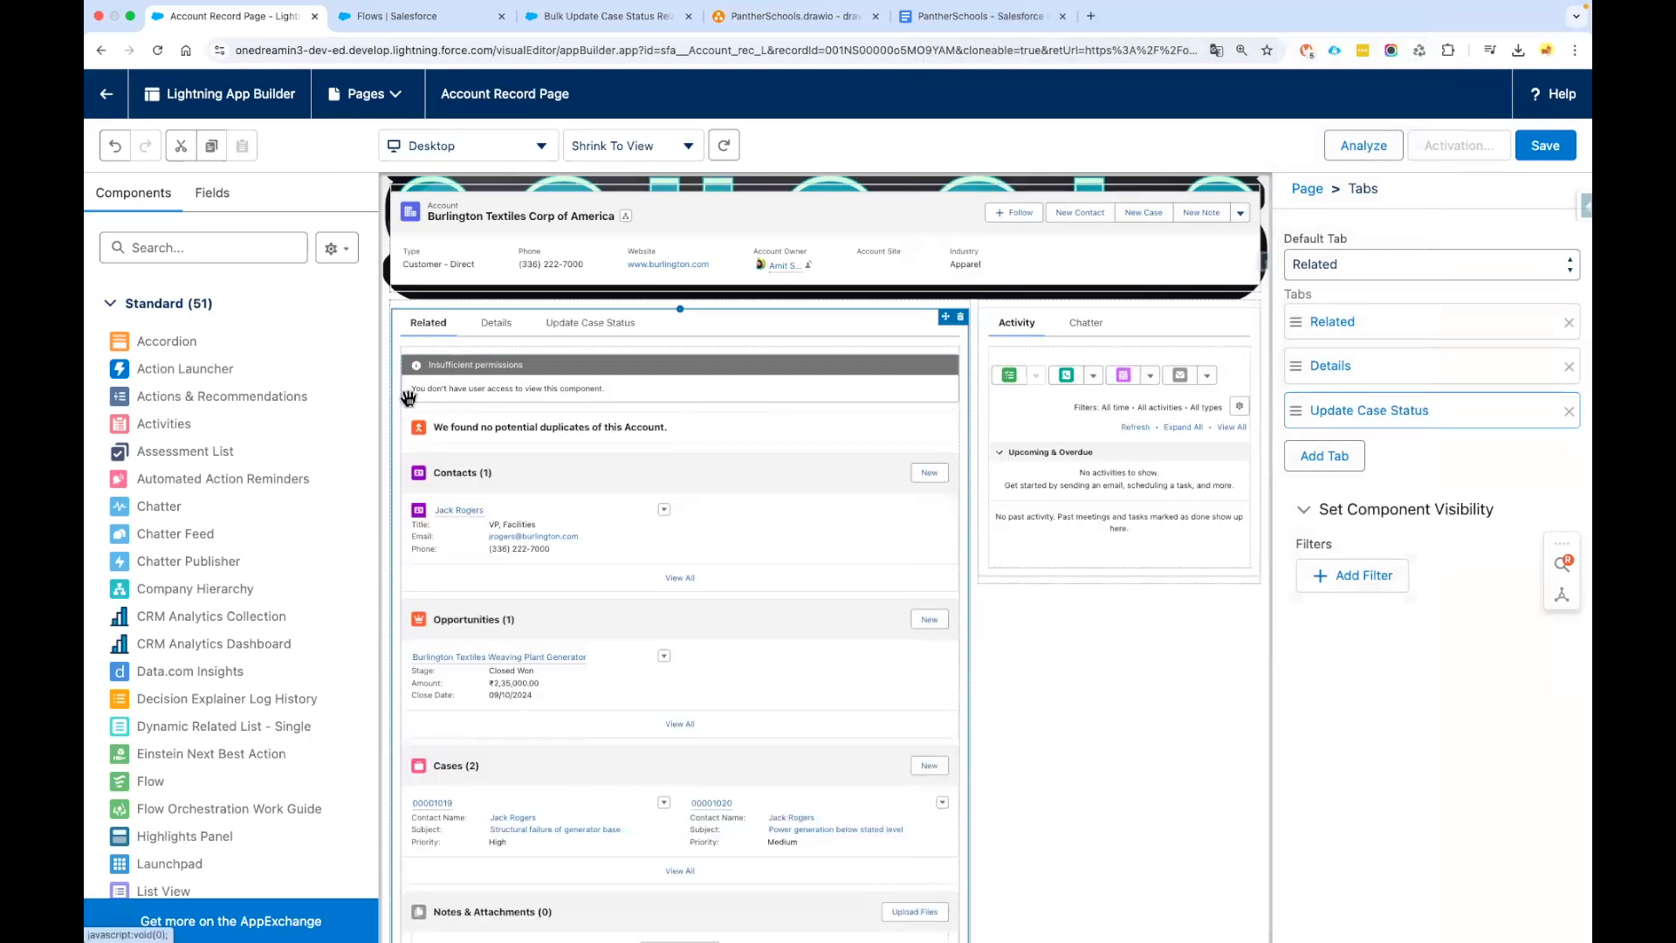
# Place a Flow component in the empty Update Case Status tab of the page layout
pyautogui.click(613, 329)
pyautogui.click(692, 389)
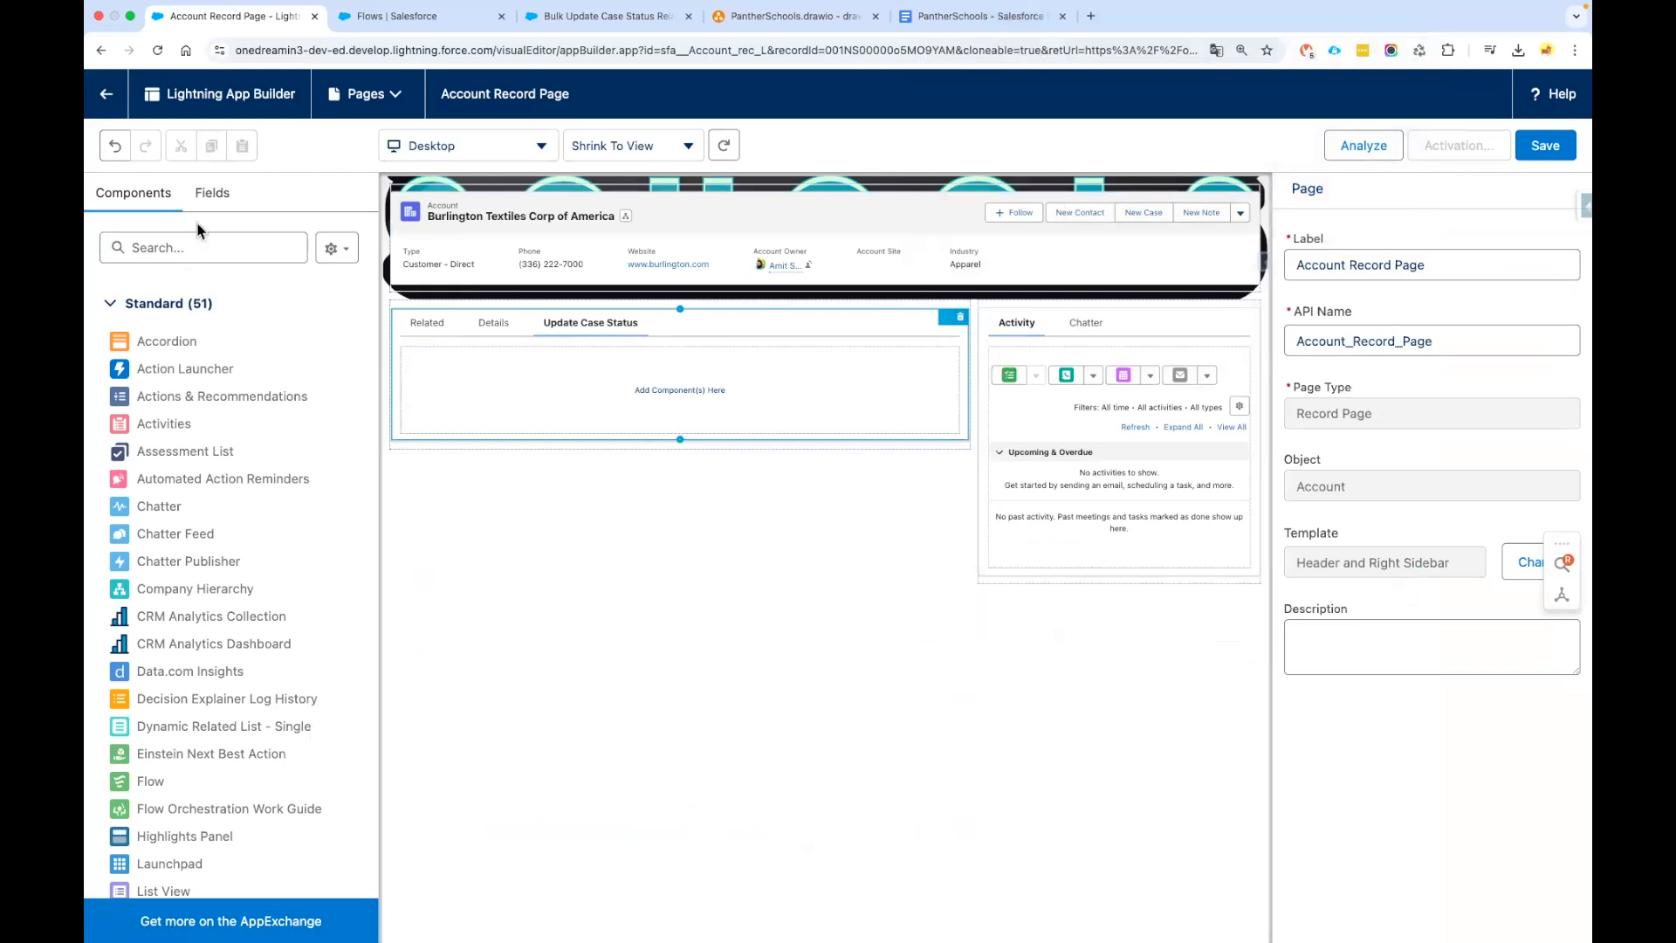
pyautogui.click(165, 248)
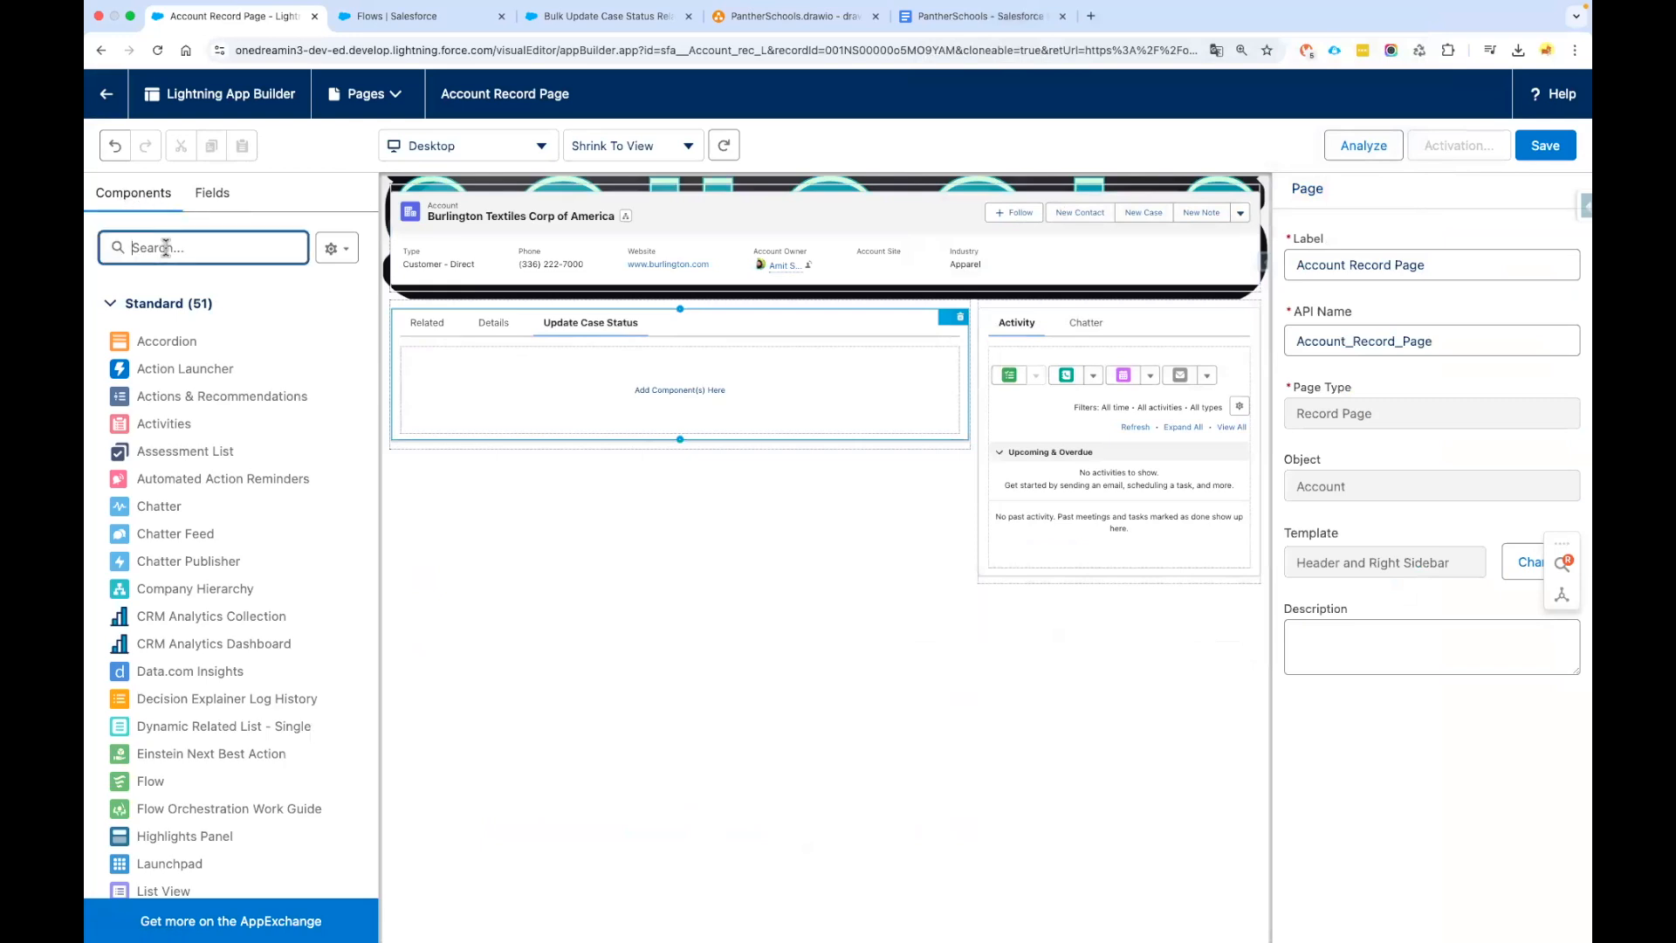
pyautogui.write('flow')
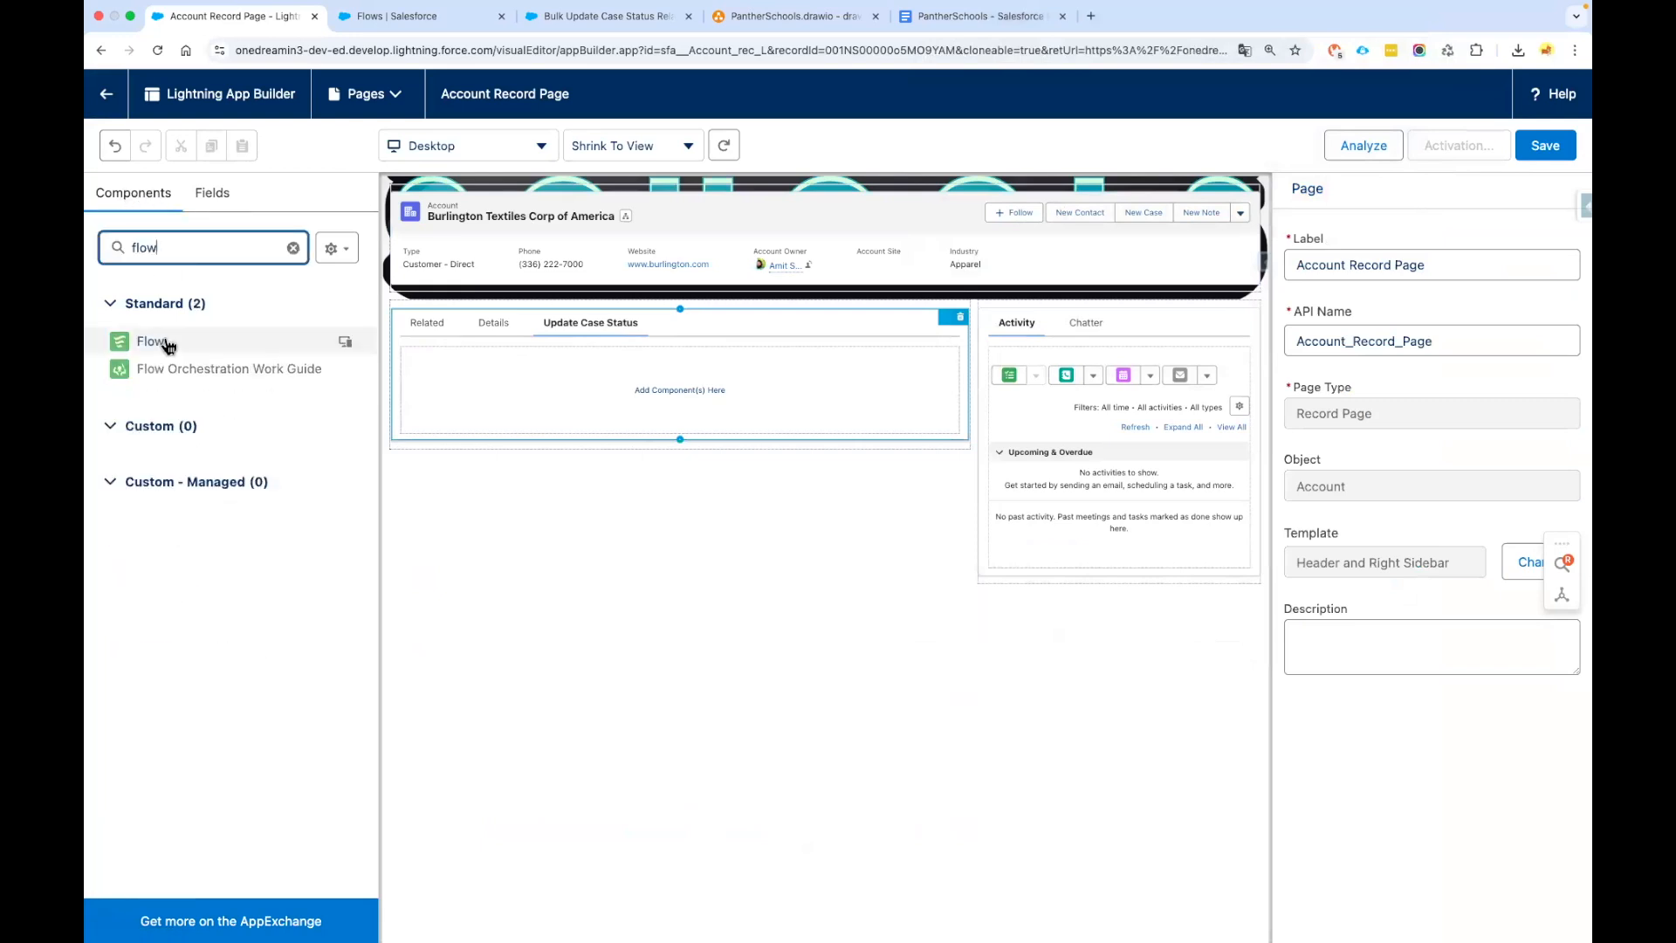
pyautogui.moveTo(183, 351); pyautogui.dragTo(664, 402)
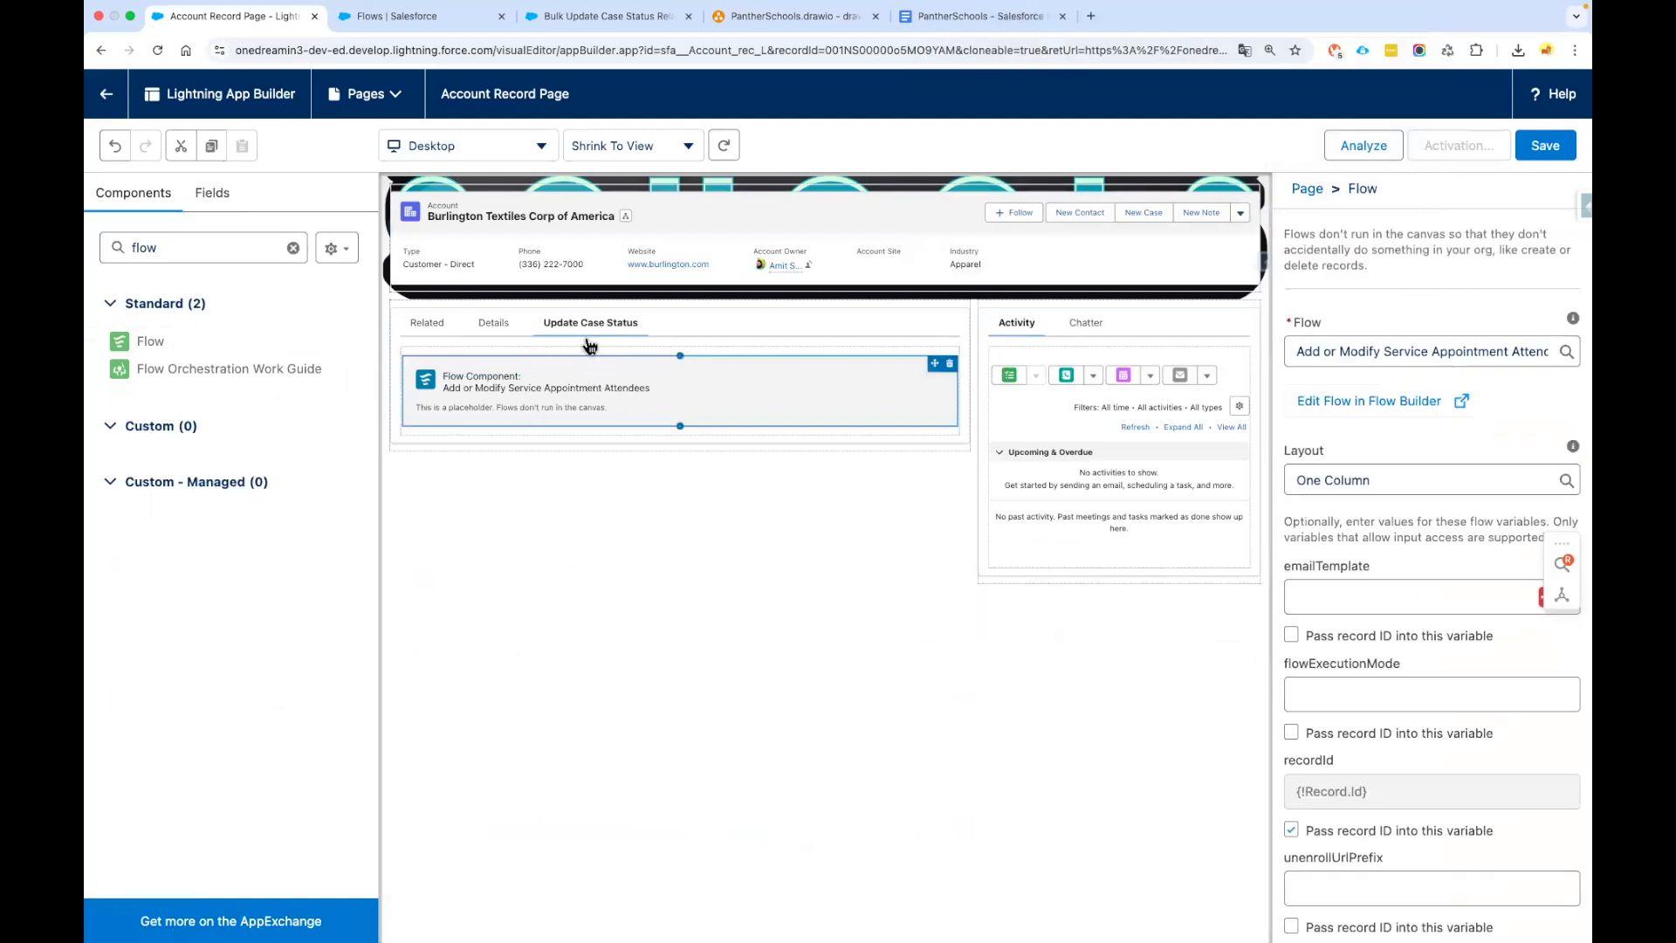
# Set the component's flow to Bulk Update Case Status Related to the Account and pass the record ID into its recordId variable
pyautogui.doubleClick(1421, 351)
pyautogui.tripleClick(1421, 352)
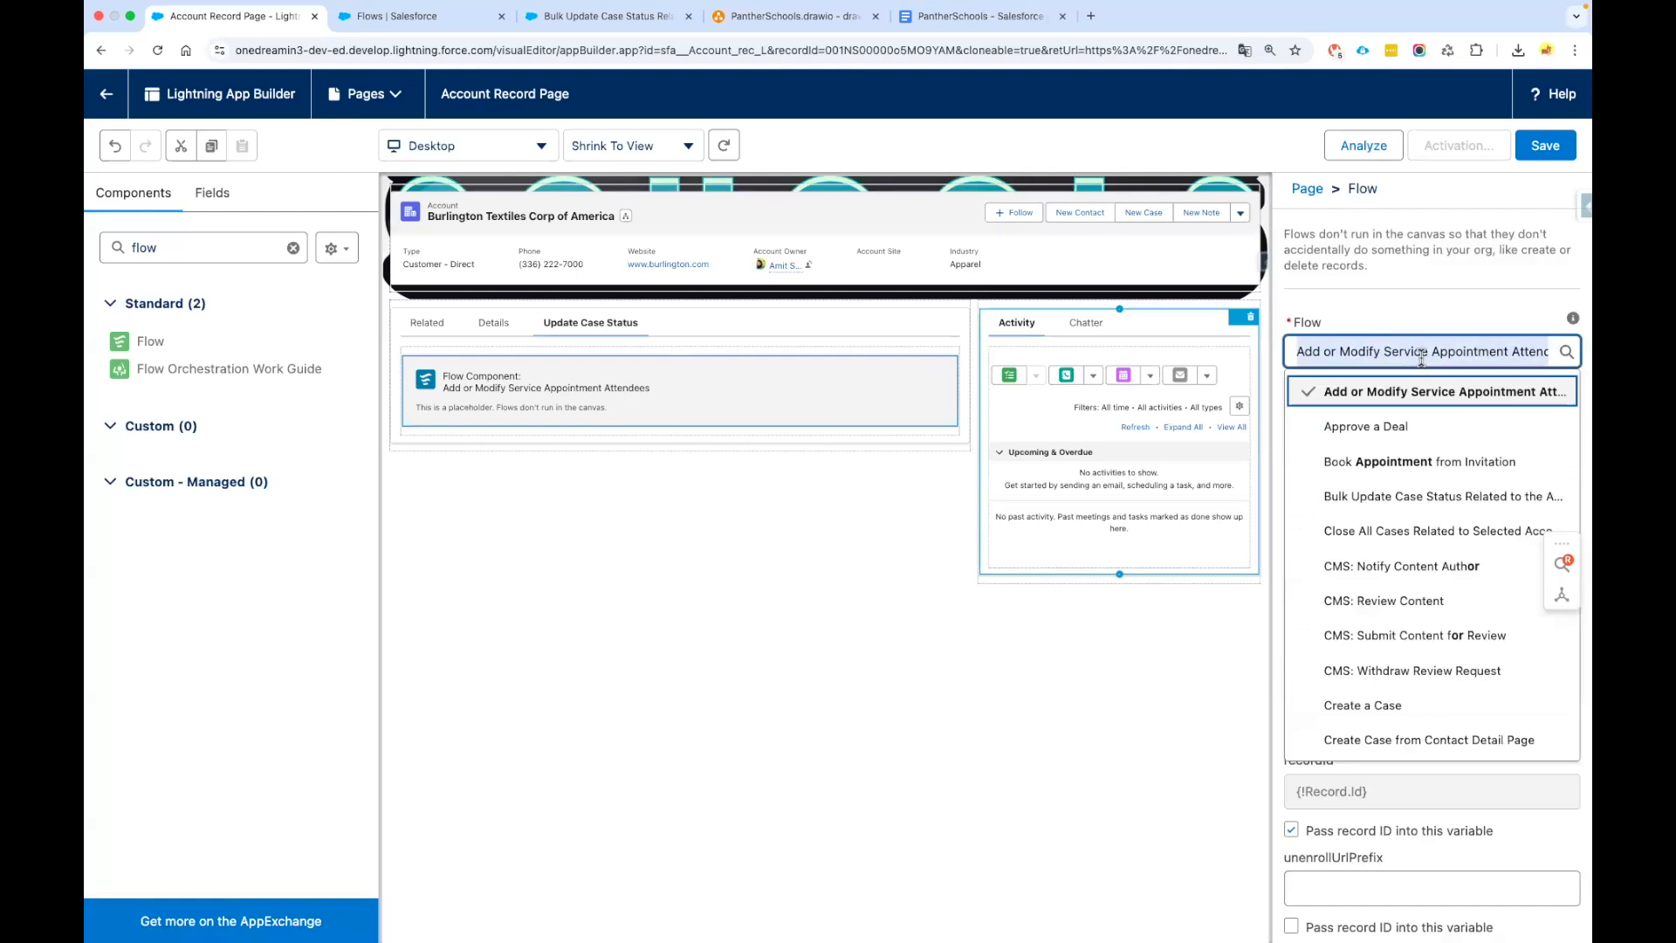
pyautogui.write('Bulk')
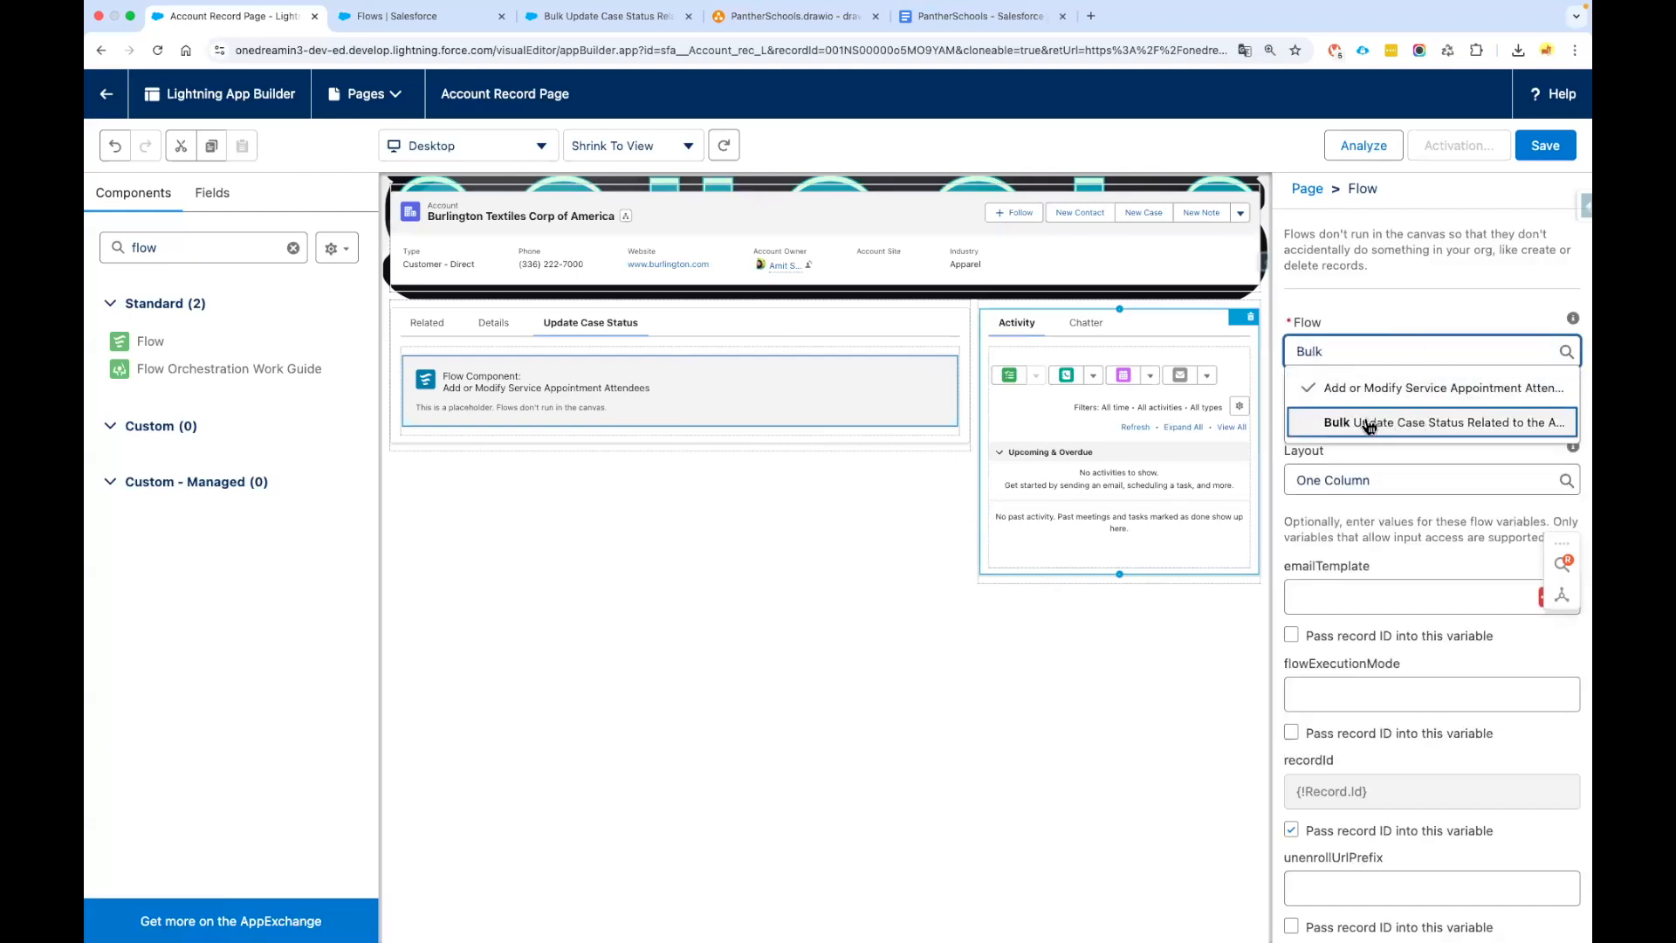
pyautogui.click(1460, 426)
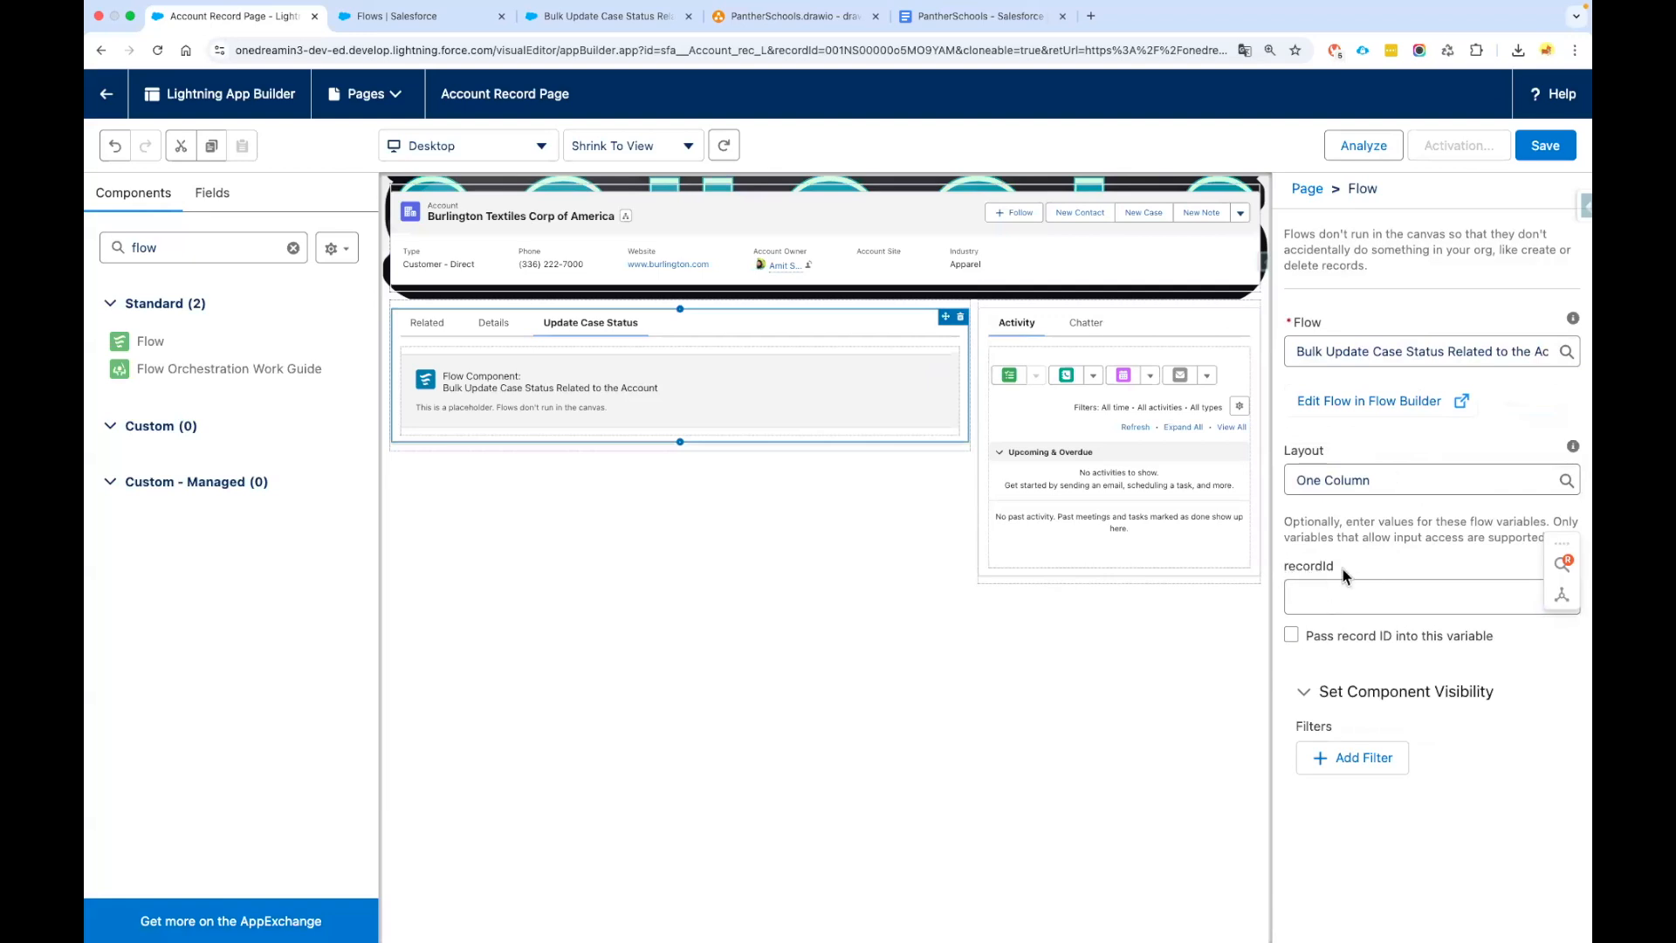
pyautogui.moveTo(1556, 535); pyautogui.dragTo(1555, 408)
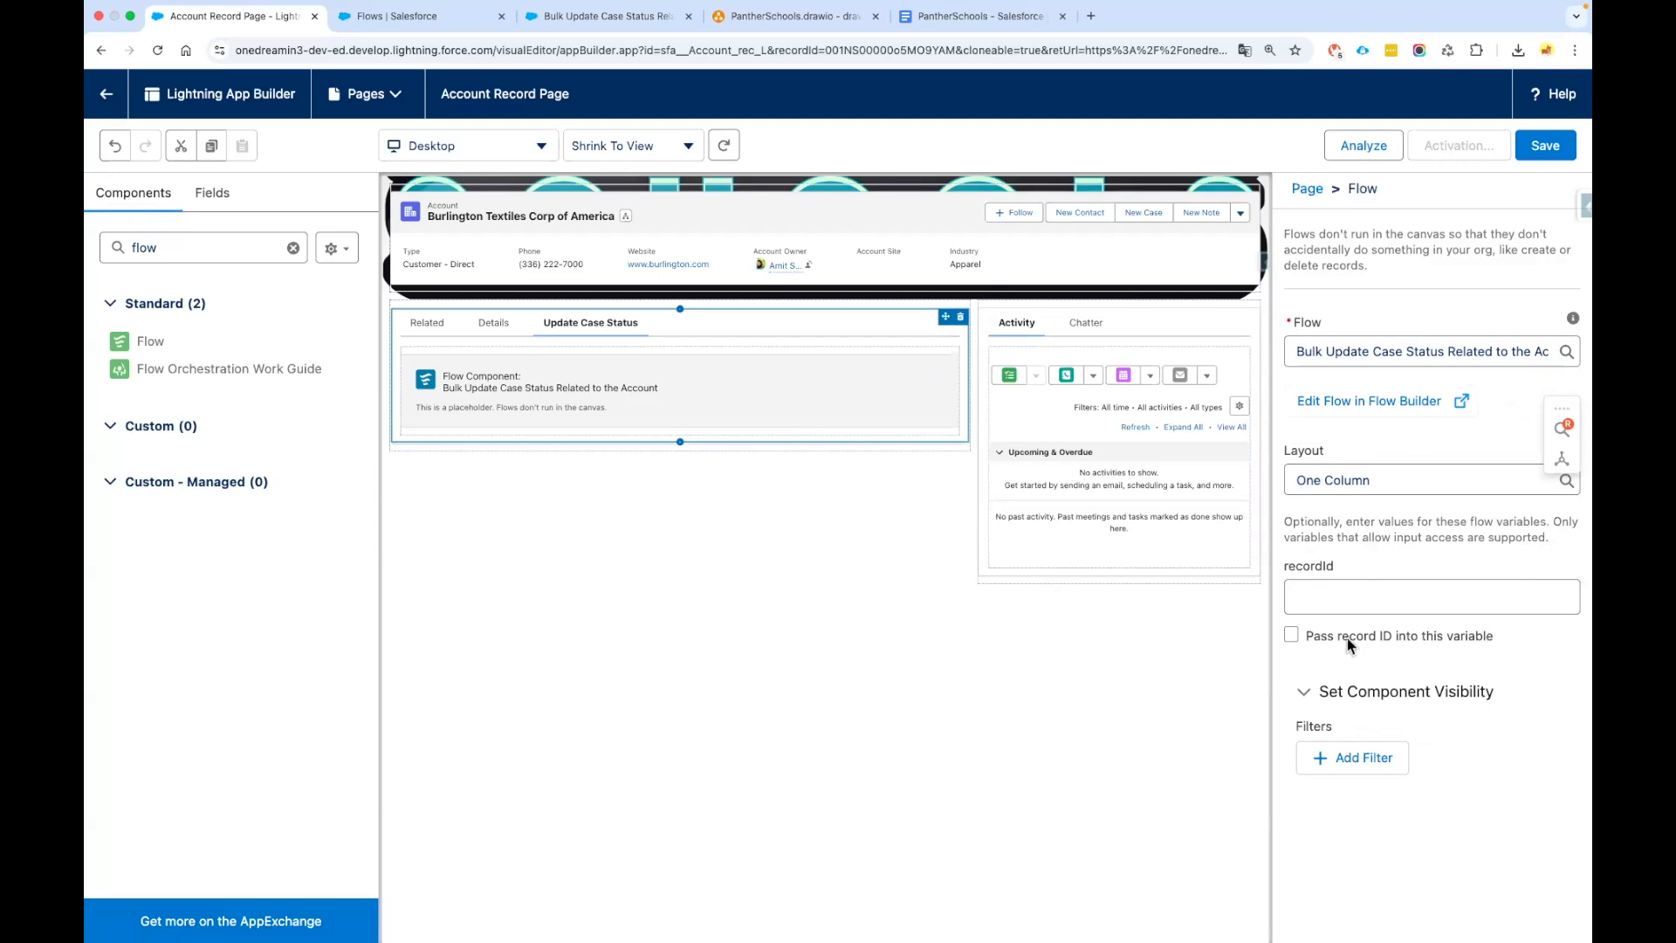
pyautogui.click(1292, 635)
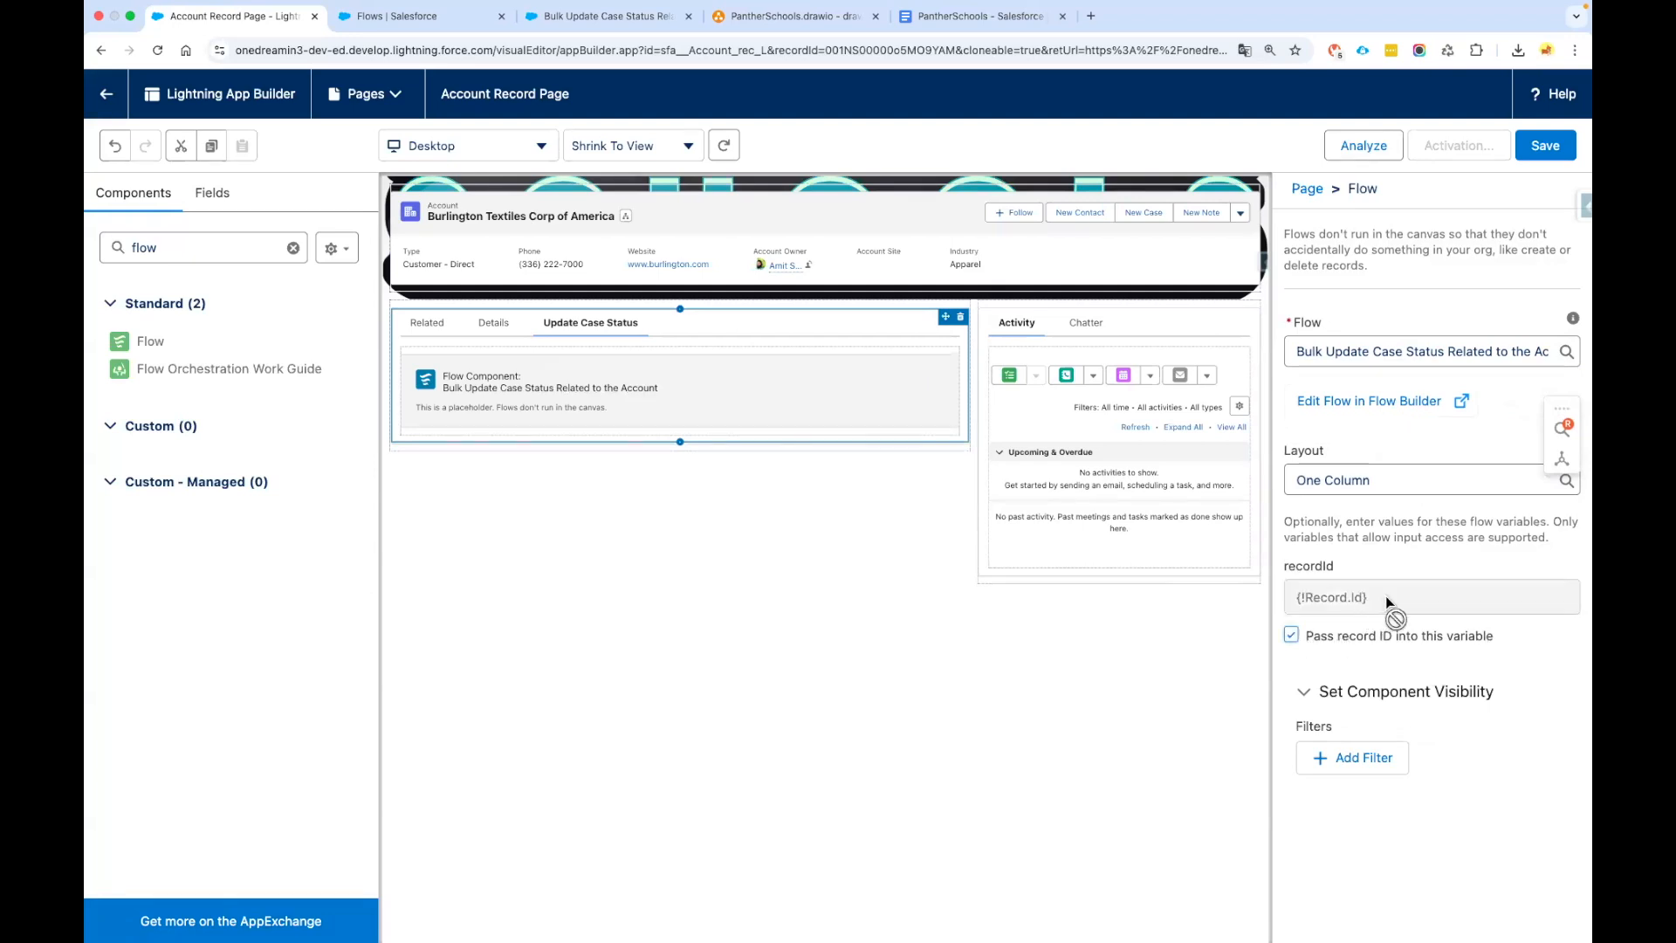
pyautogui.moveTo(1357, 601); pyautogui.dragTo(1295, 600)
# Save the Account Record Page and open its activation settings
pyautogui.click(1542, 147)
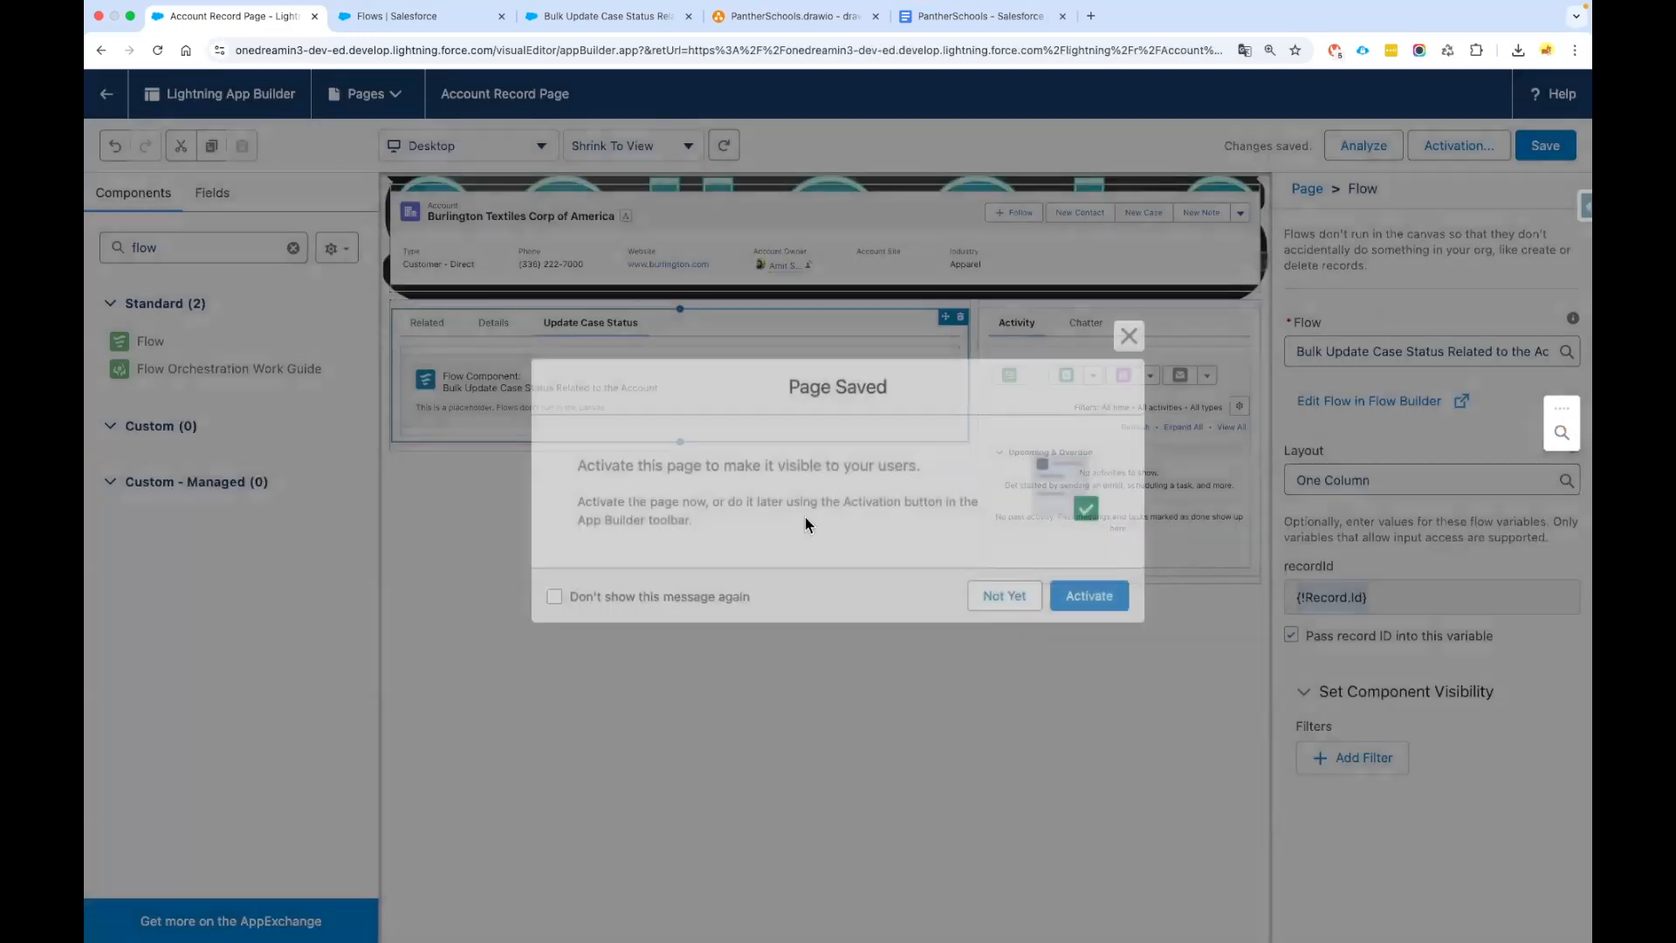
pyautogui.press('Return')
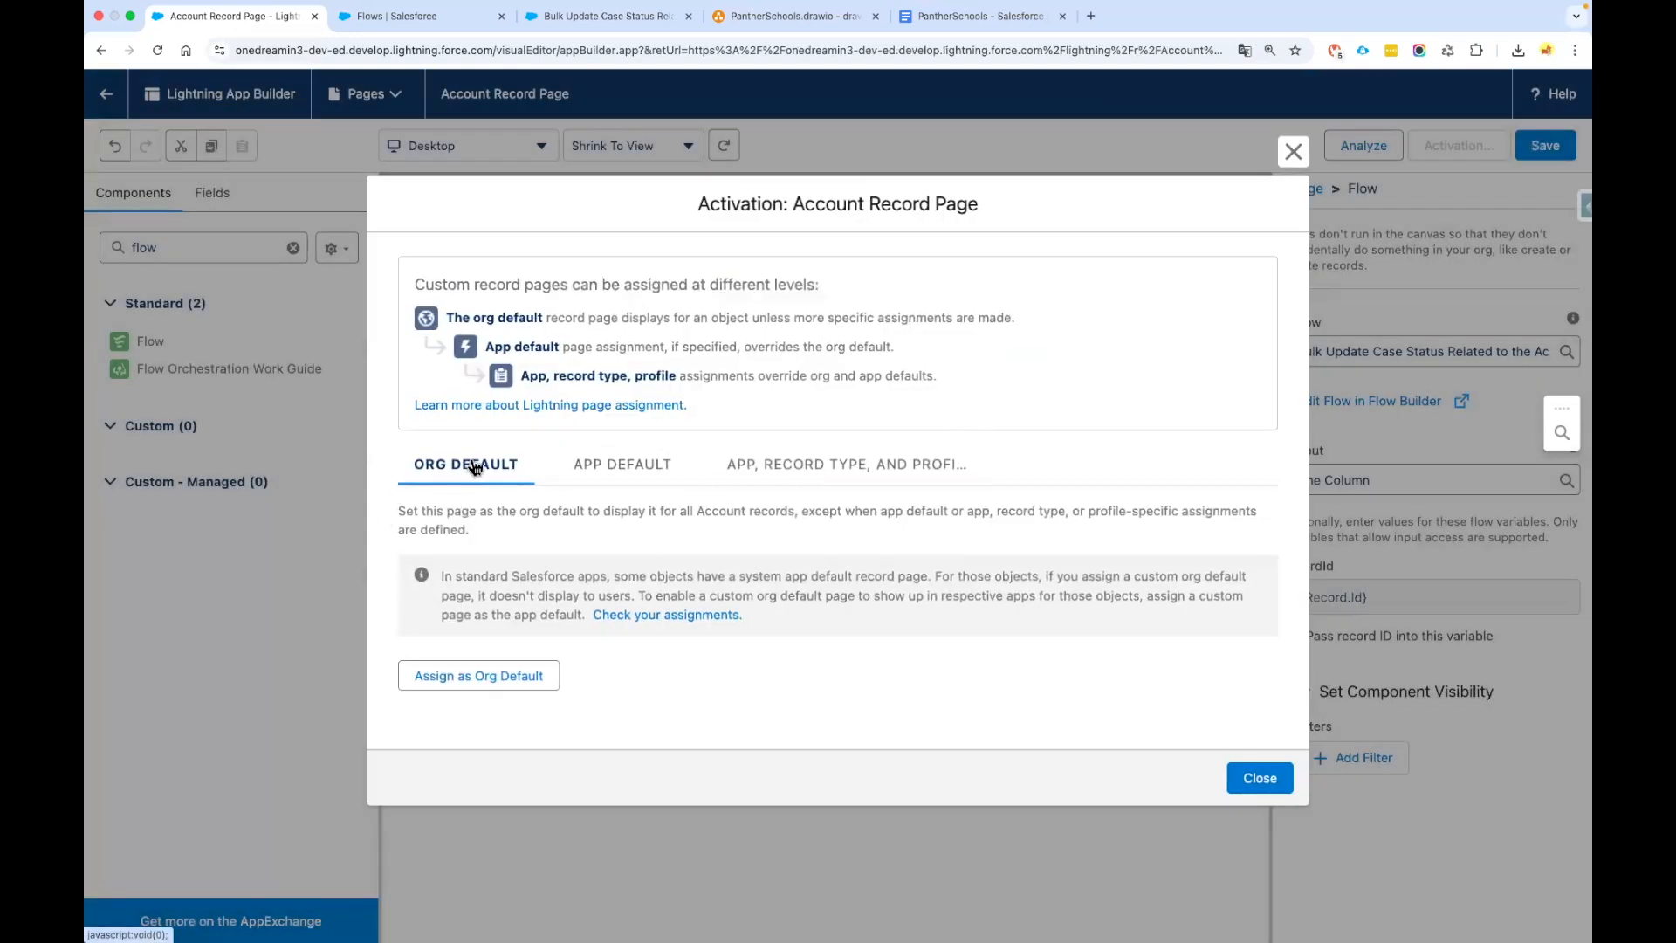
pyautogui.click(628, 464)
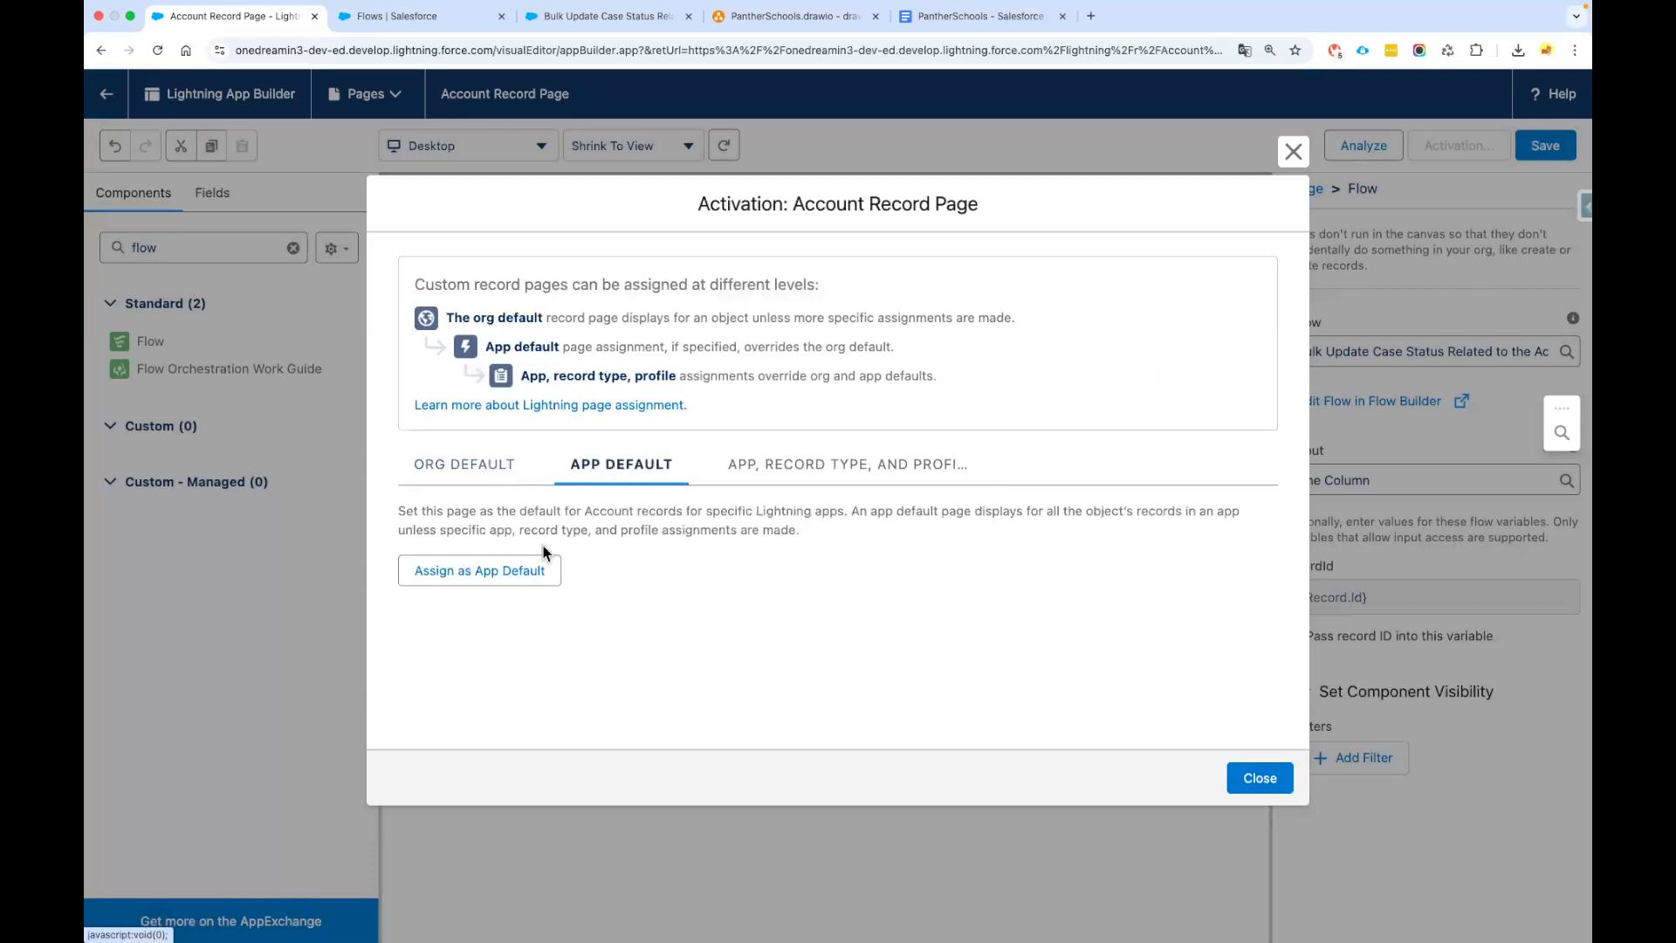
pyautogui.click(522, 564)
pyautogui.scroll(-3, 586, 469)
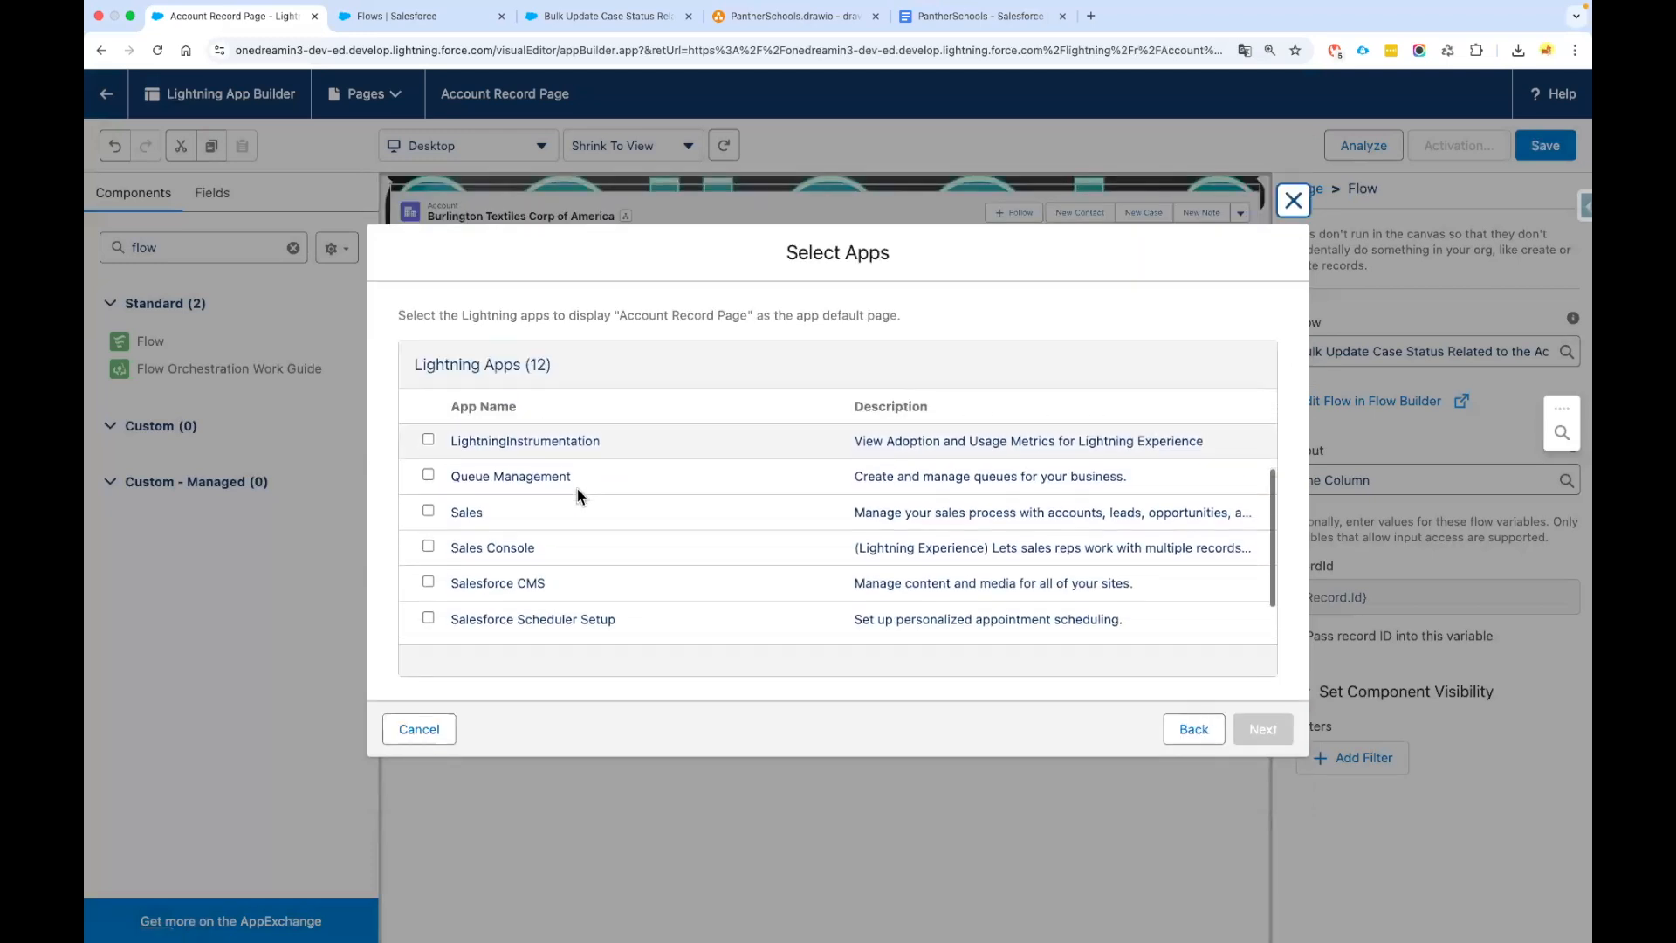
pyautogui.scroll(-2, 530, 550)
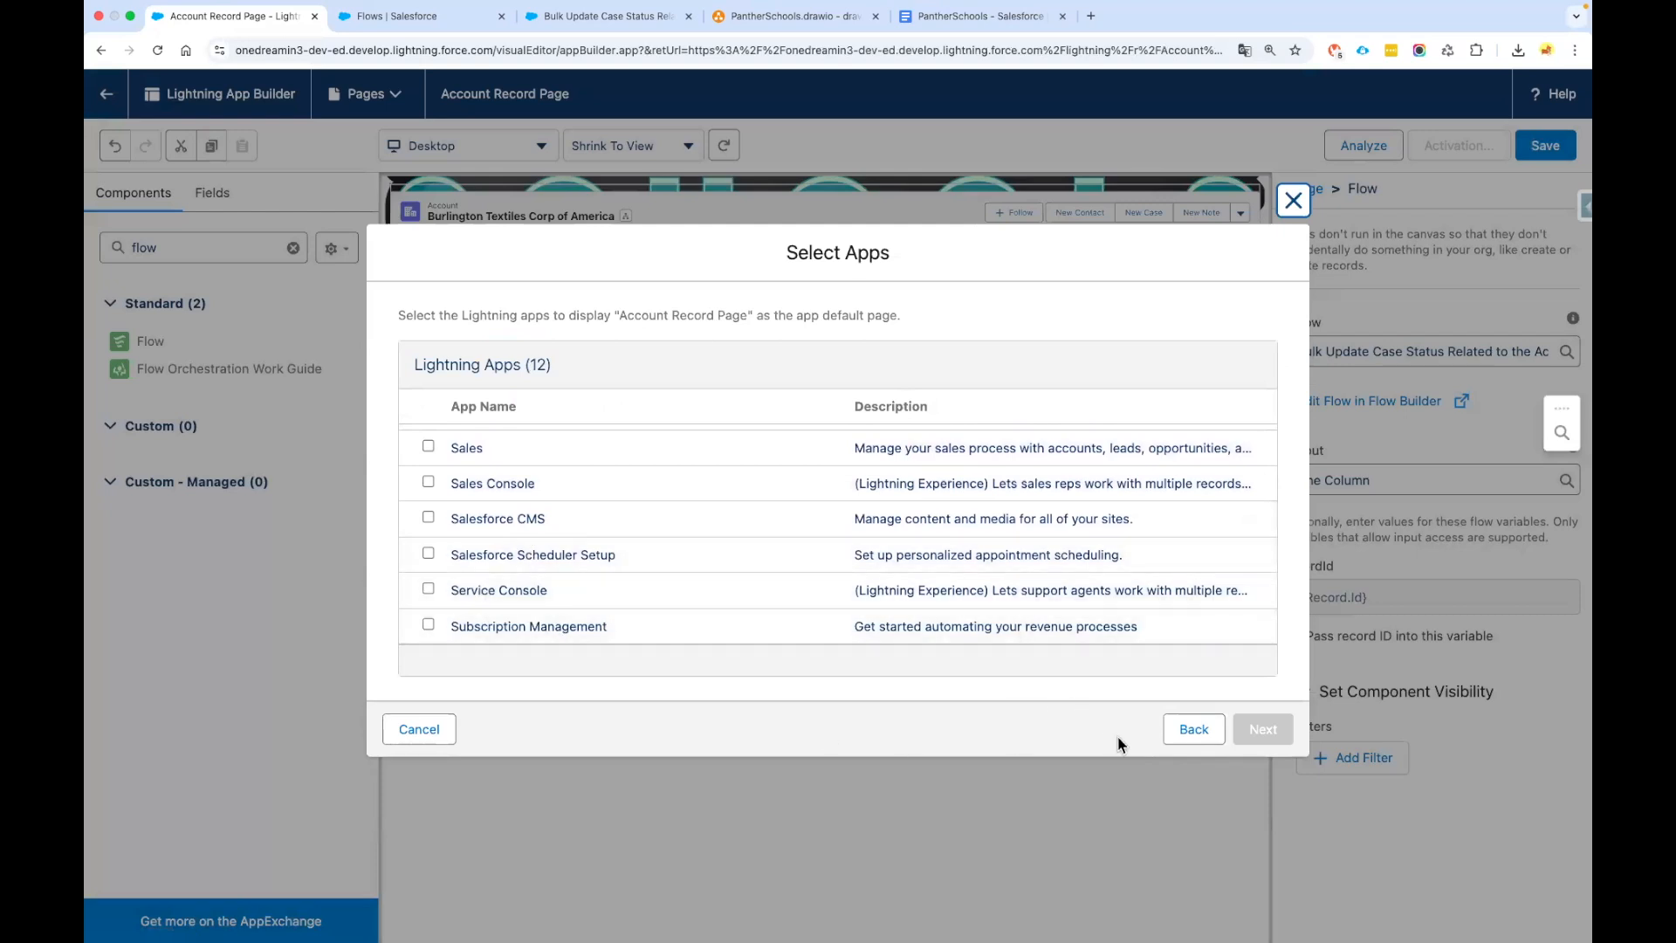
pyautogui.click(1173, 731)
pyautogui.click(467, 472)
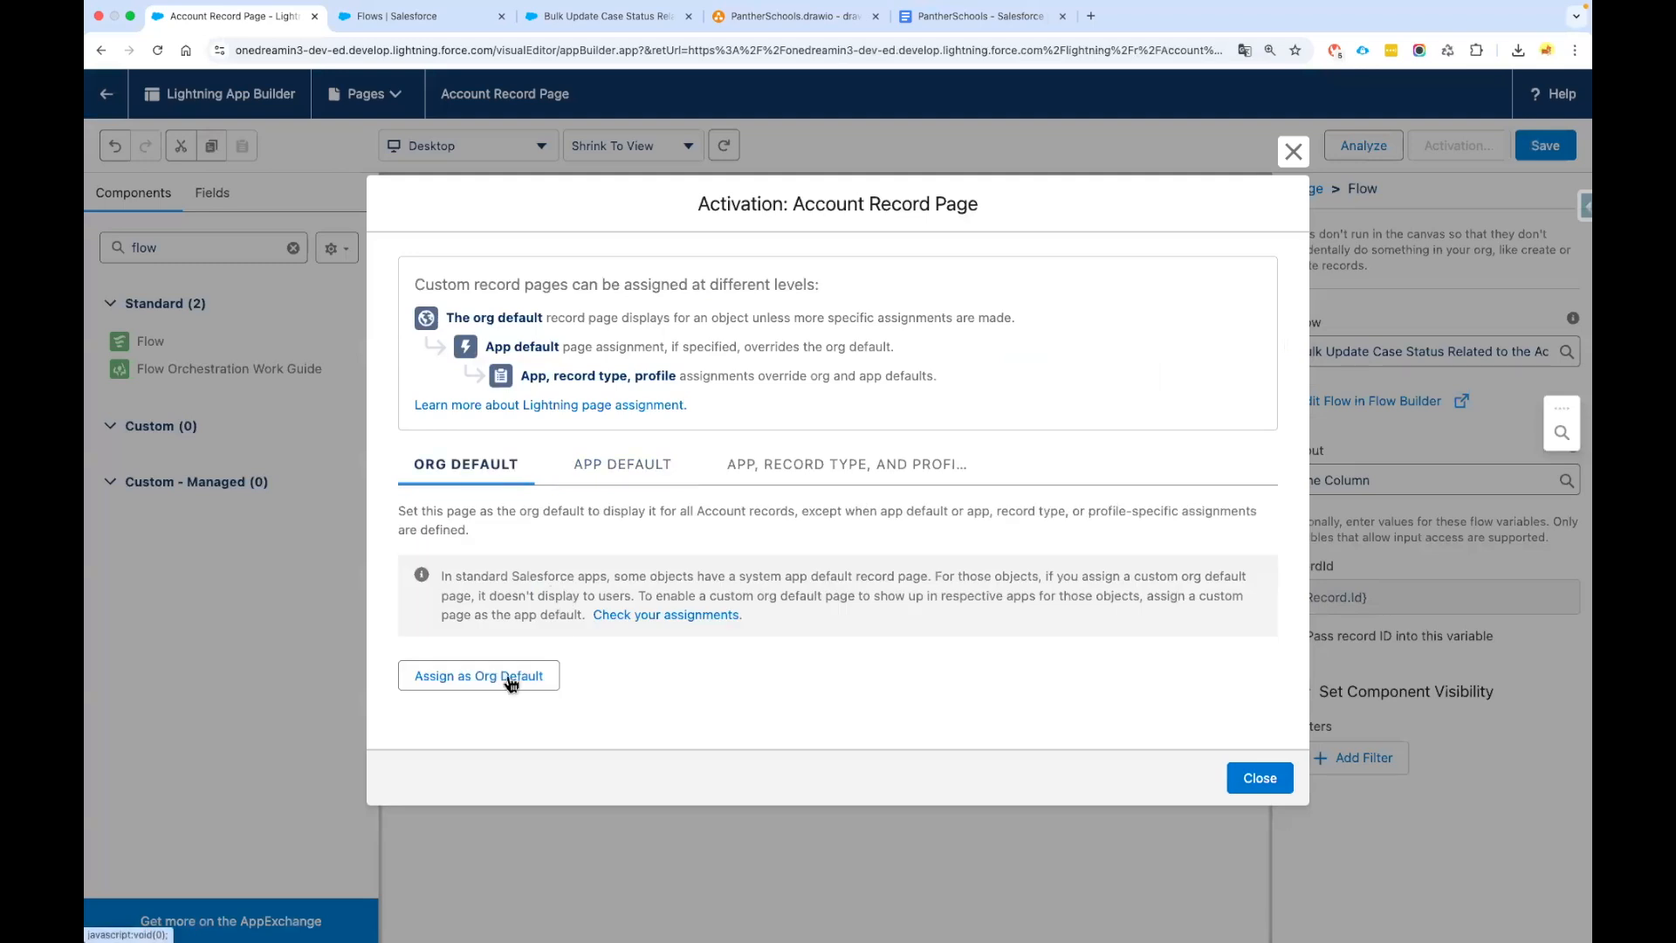
# Assign the Account Record Page as the org default for the Desktop form factor and save the page
pyautogui.click(512, 681)
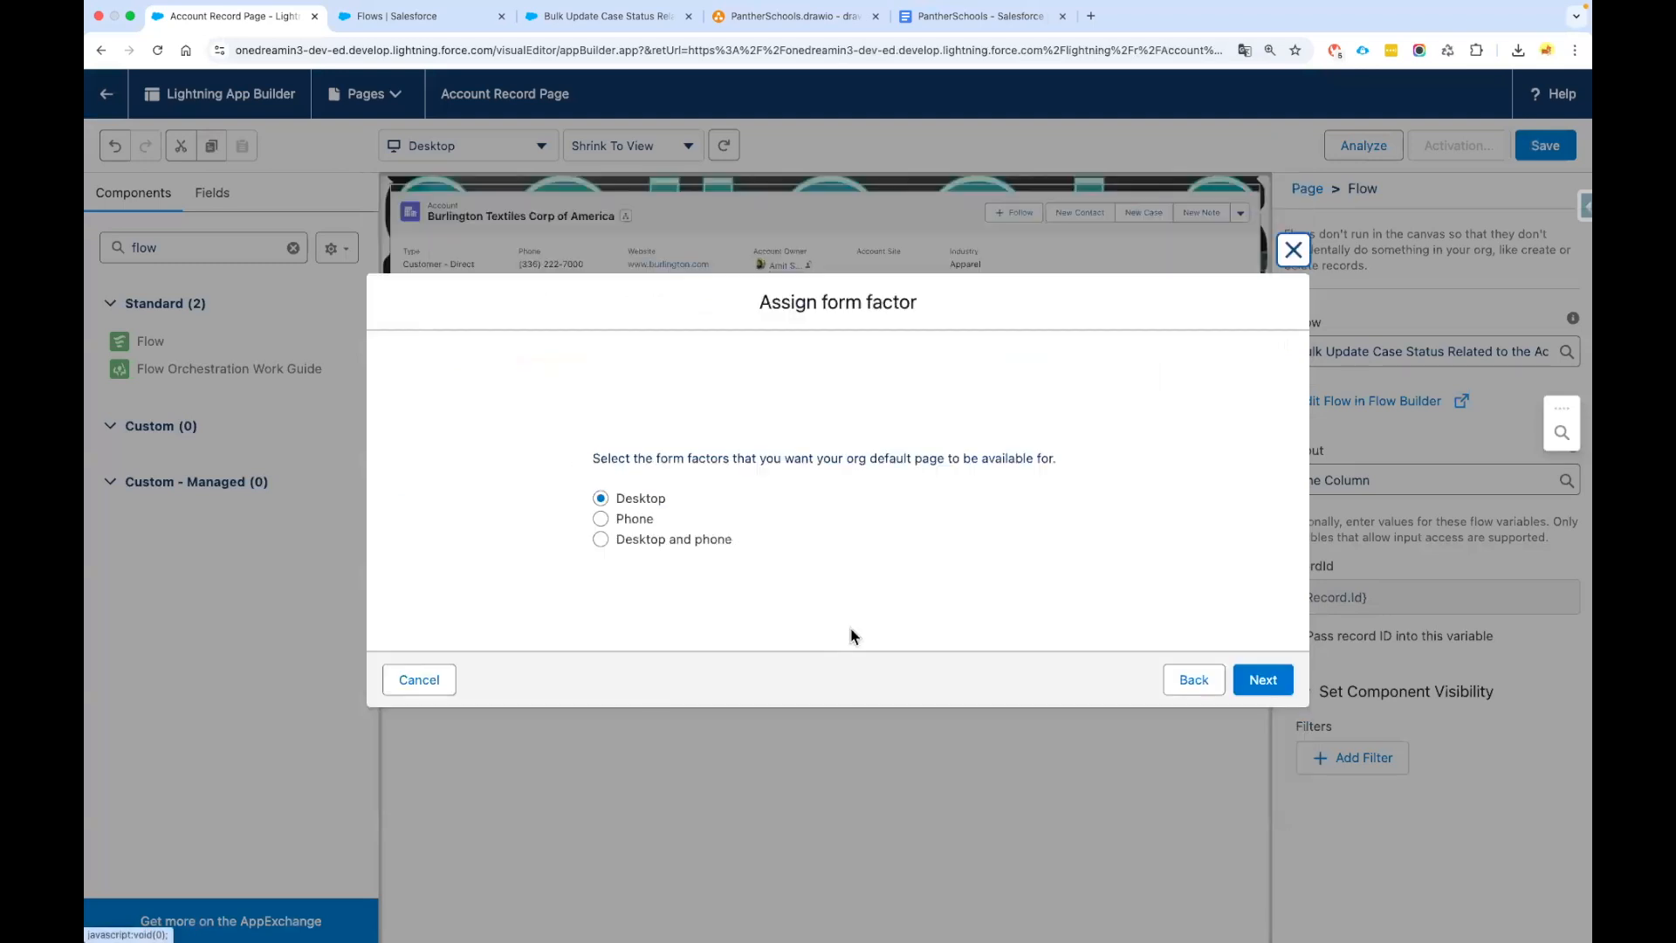
pyautogui.click(1260, 677)
pyautogui.click(1262, 620)
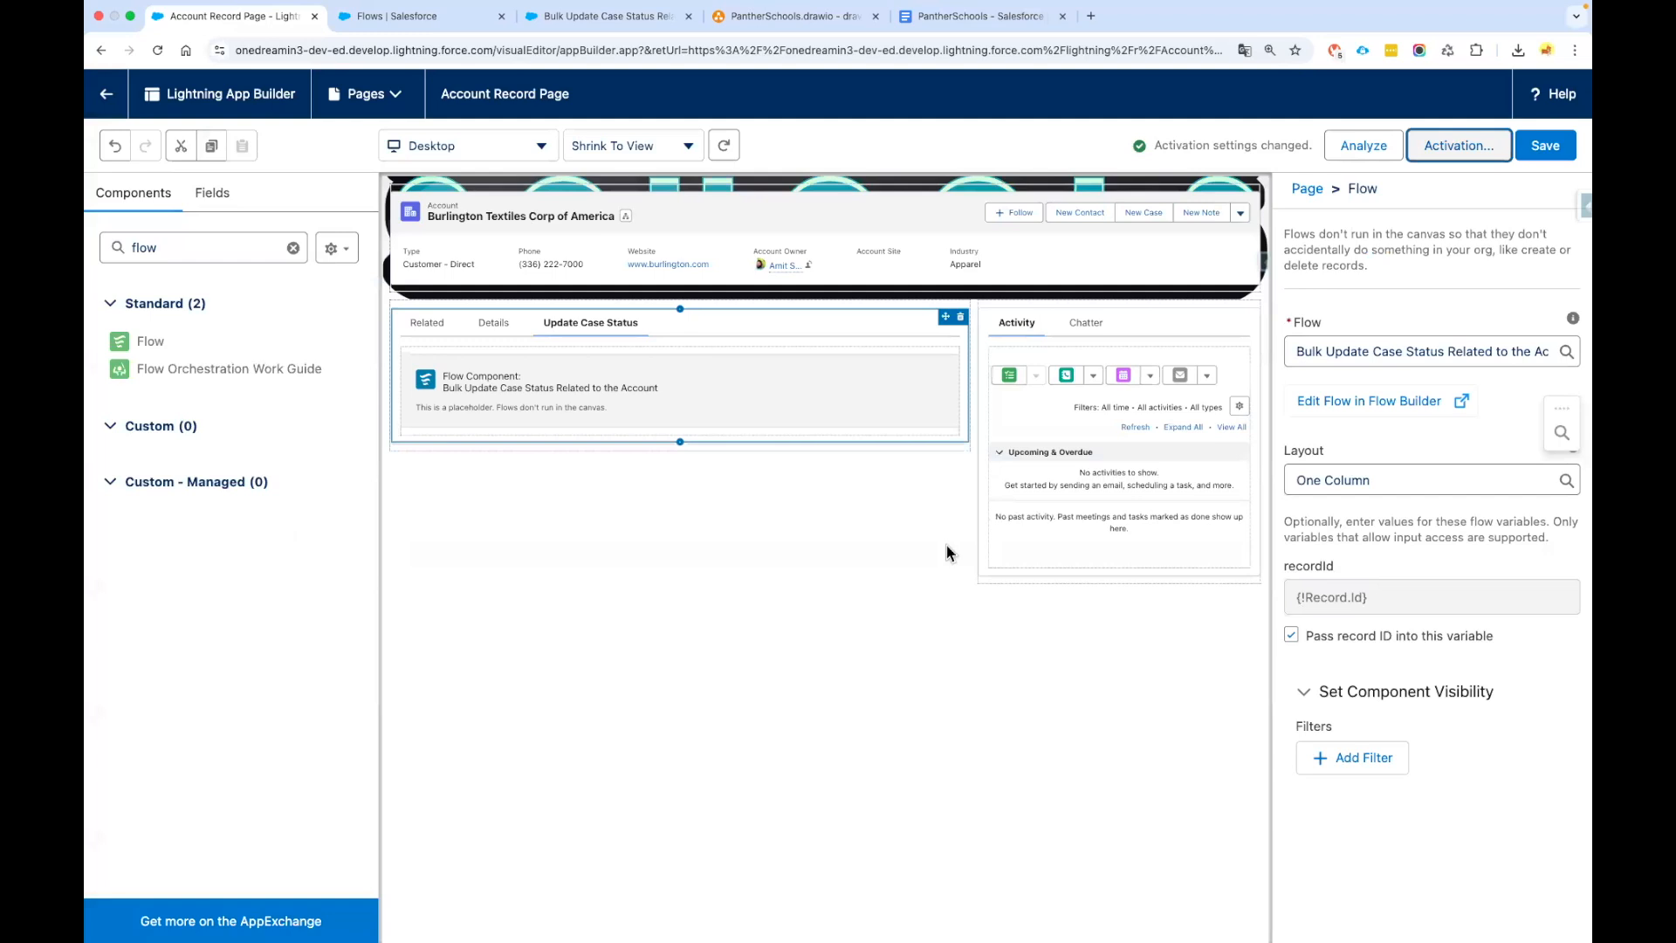
pyautogui.click(899, 557)
pyautogui.click(1538, 148)
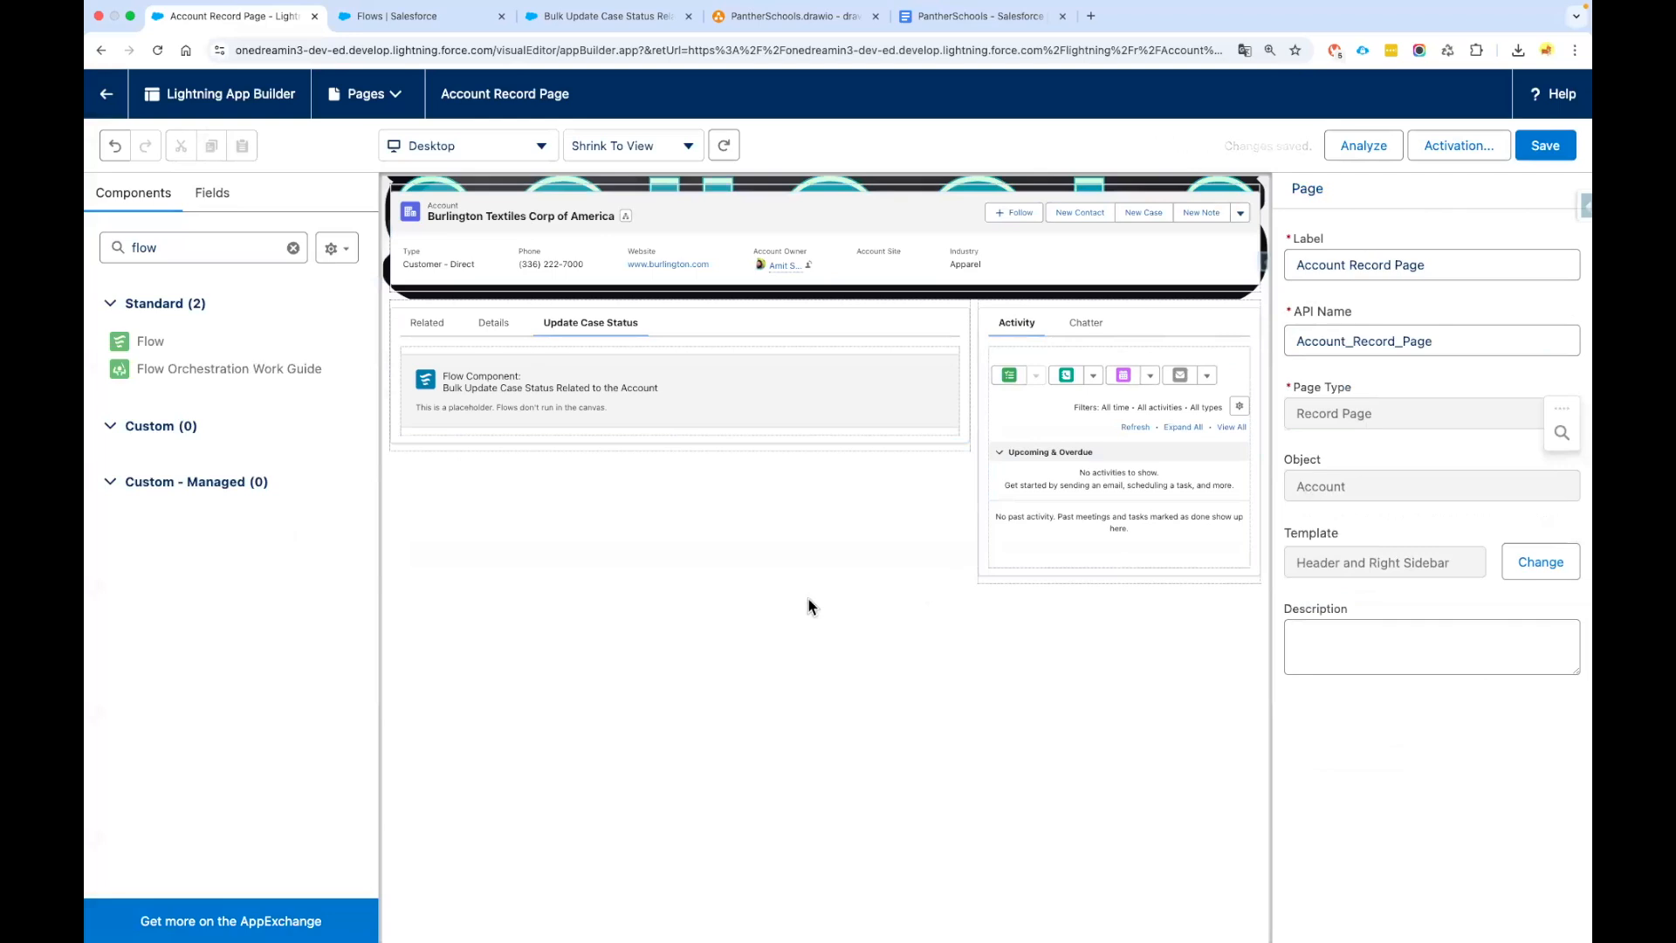
# Return to the account record, select both open cases under Update Case Status and choose Closed as the case status
pyautogui.click(106, 94)
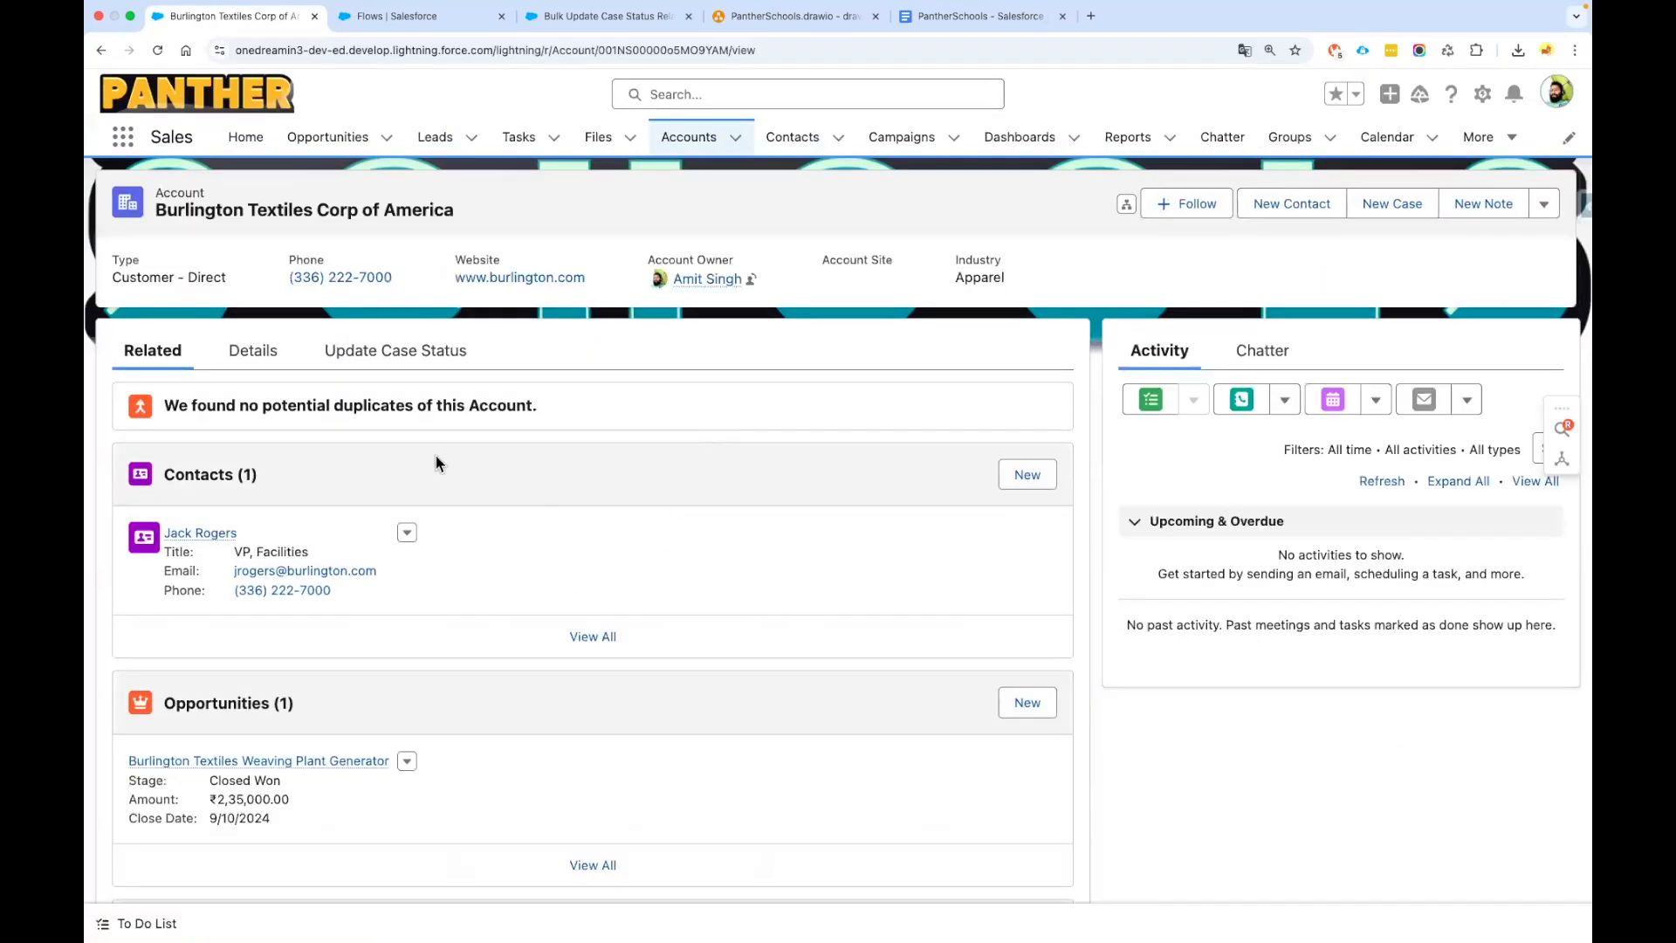
pyautogui.click(397, 353)
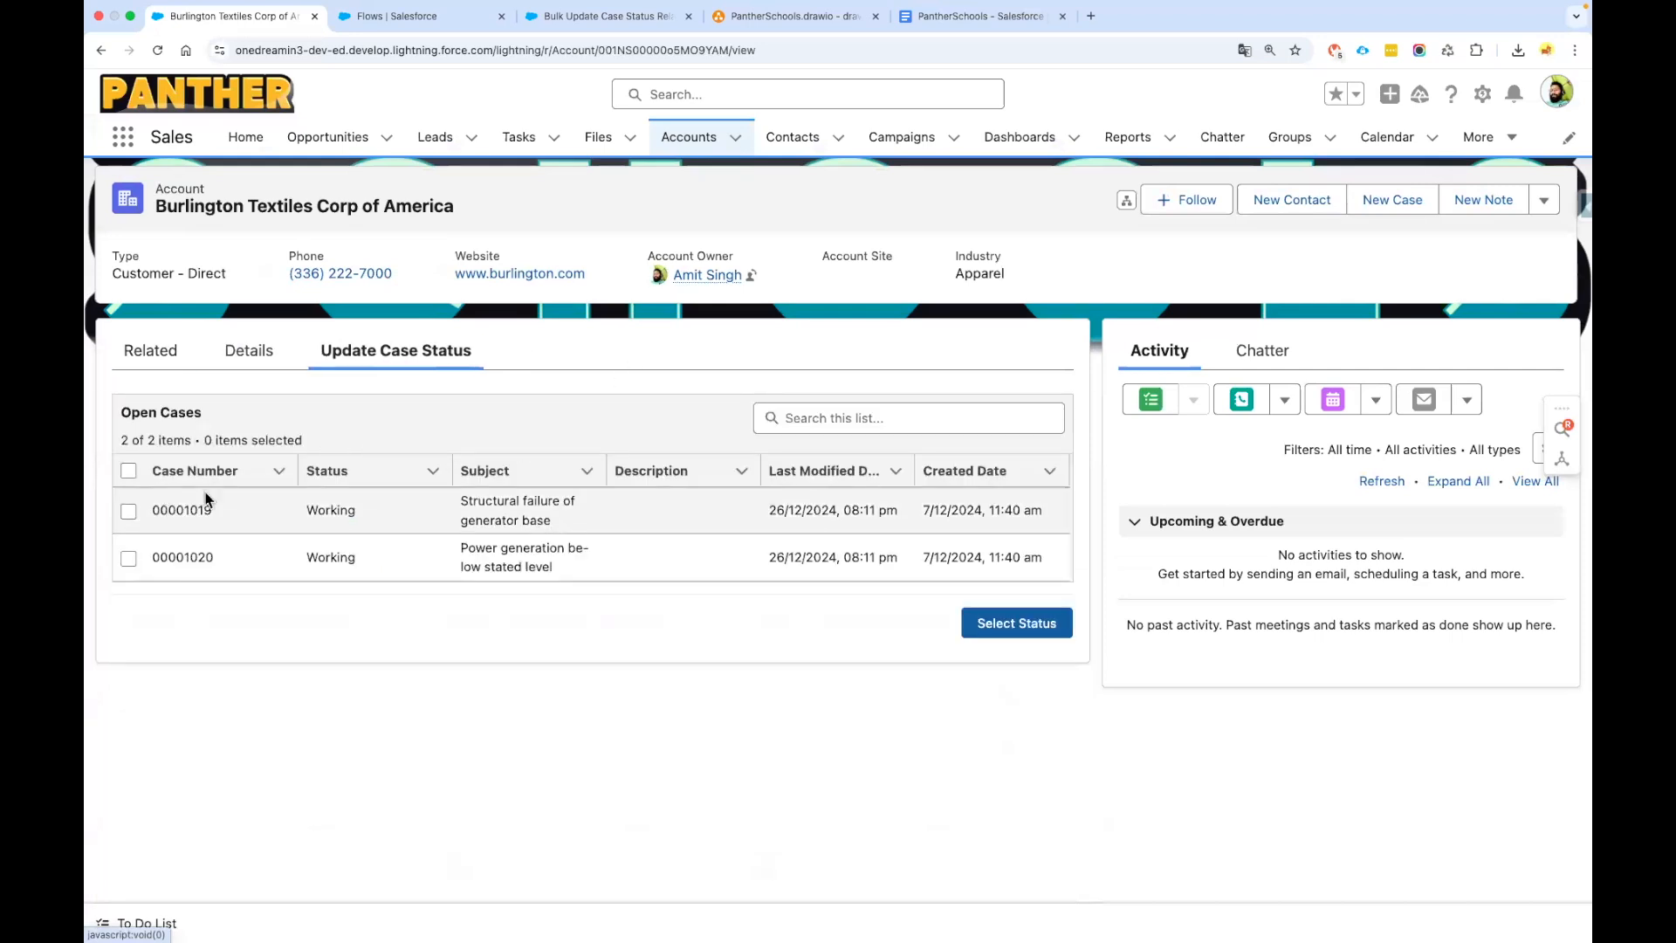
pyautogui.click(128, 470)
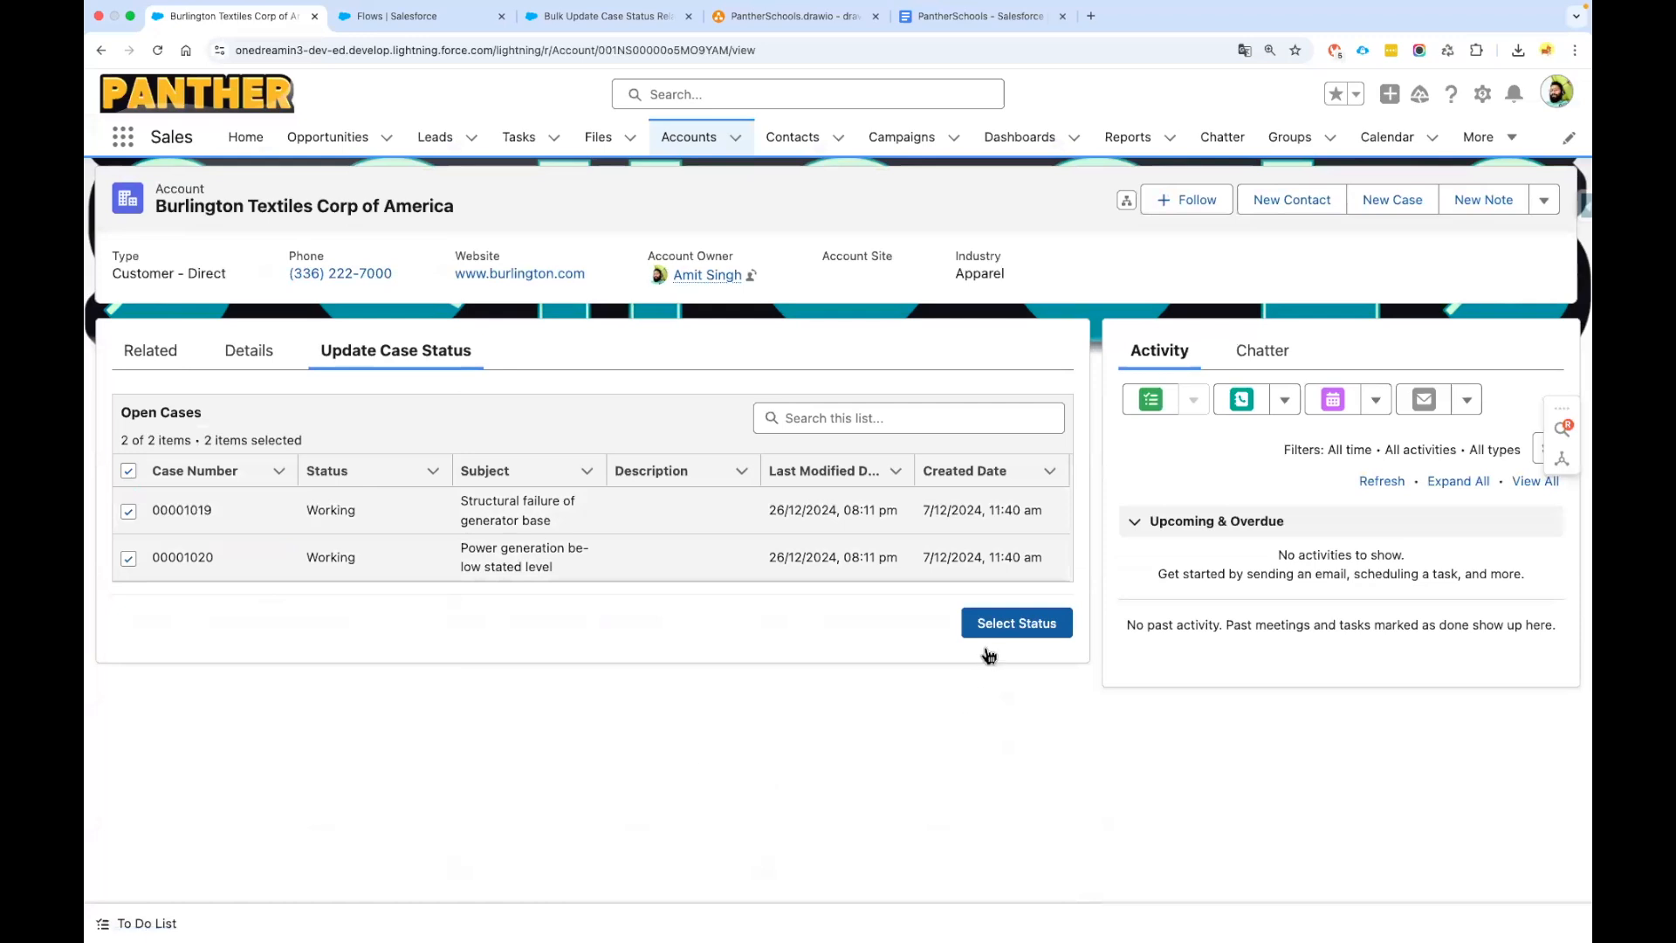
pyautogui.click(999, 623)
pyautogui.press('Up')
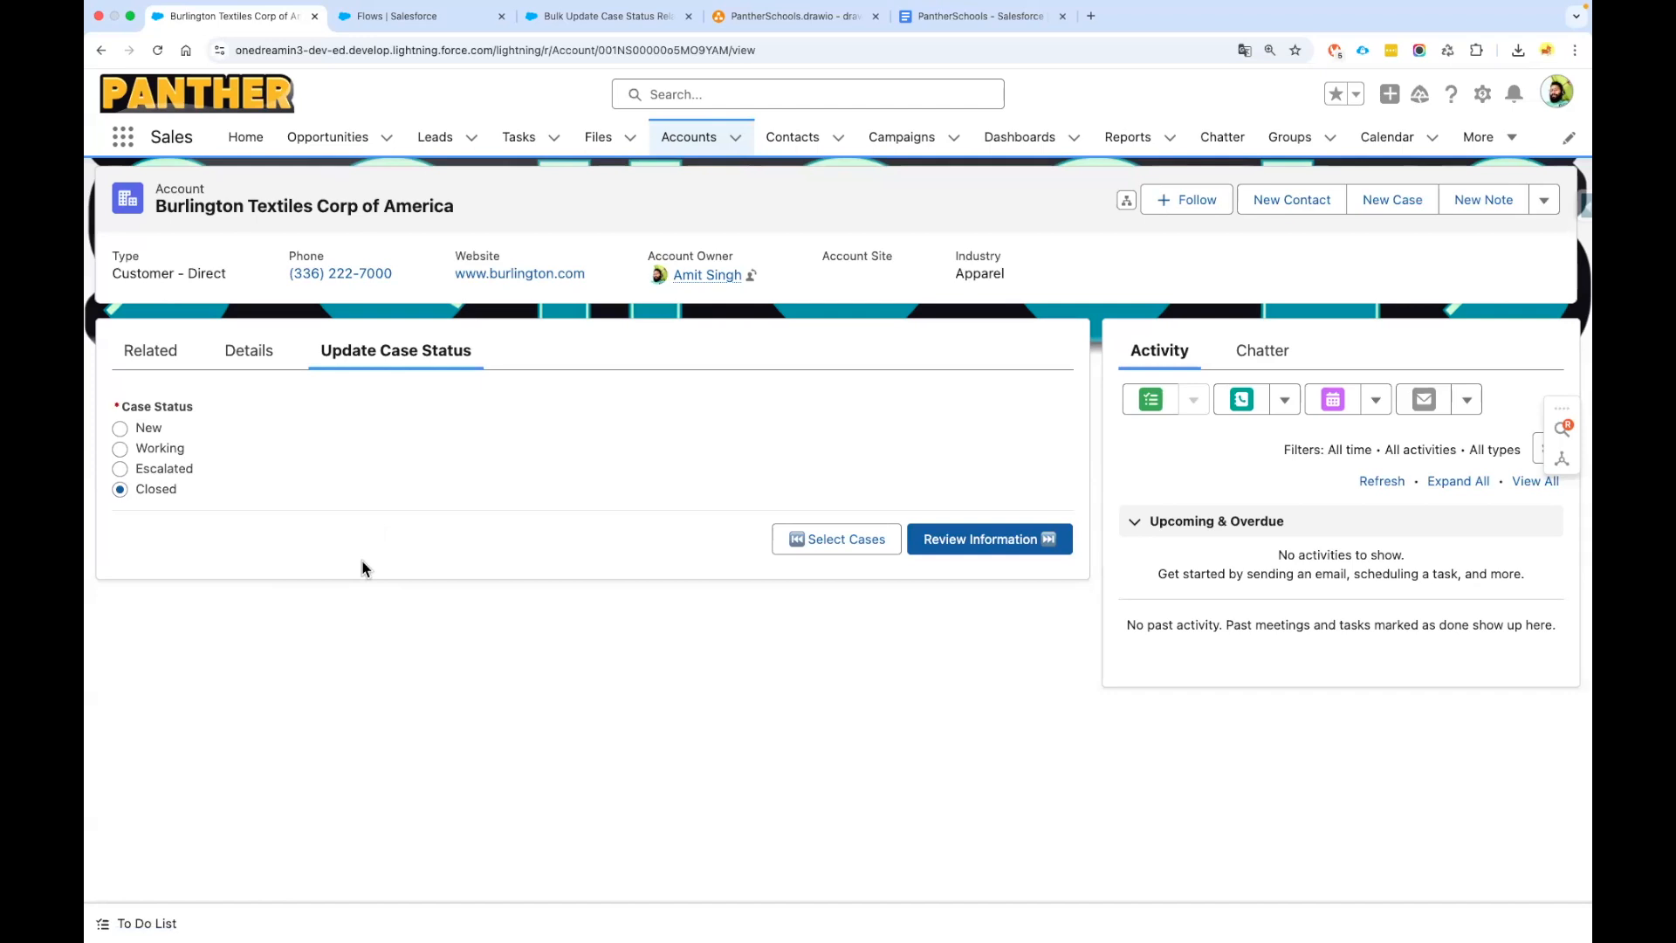
# Review the two selected cases, update their status to Closed and finish the flow
pyautogui.click(1026, 548)
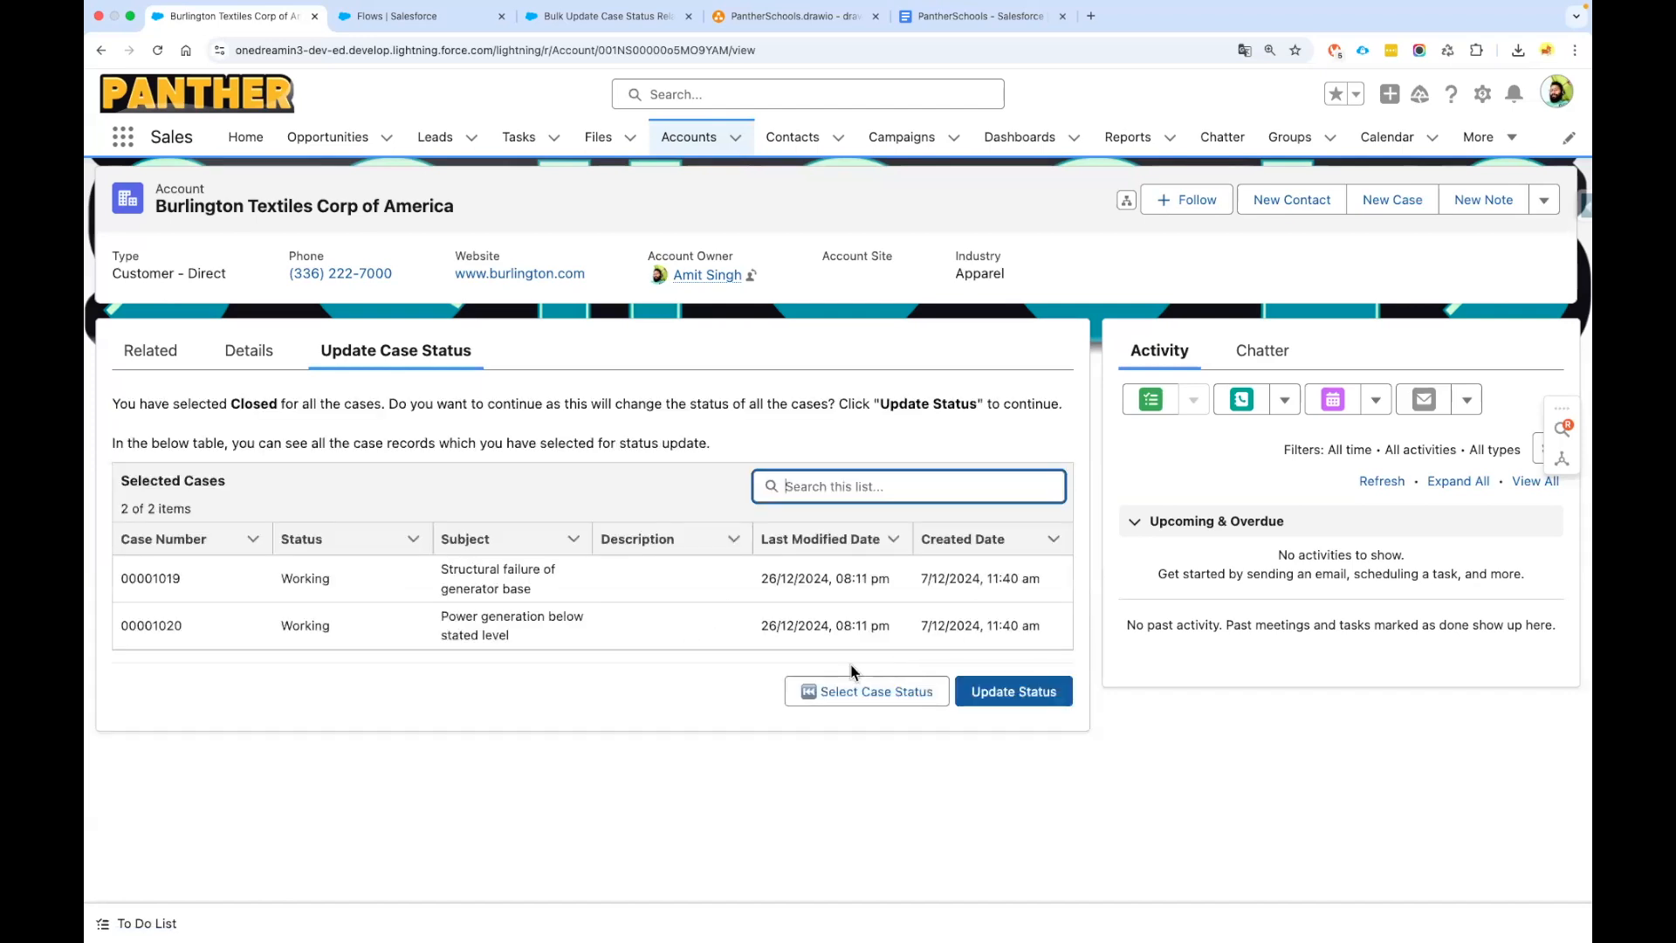
pyautogui.click(1011, 691)
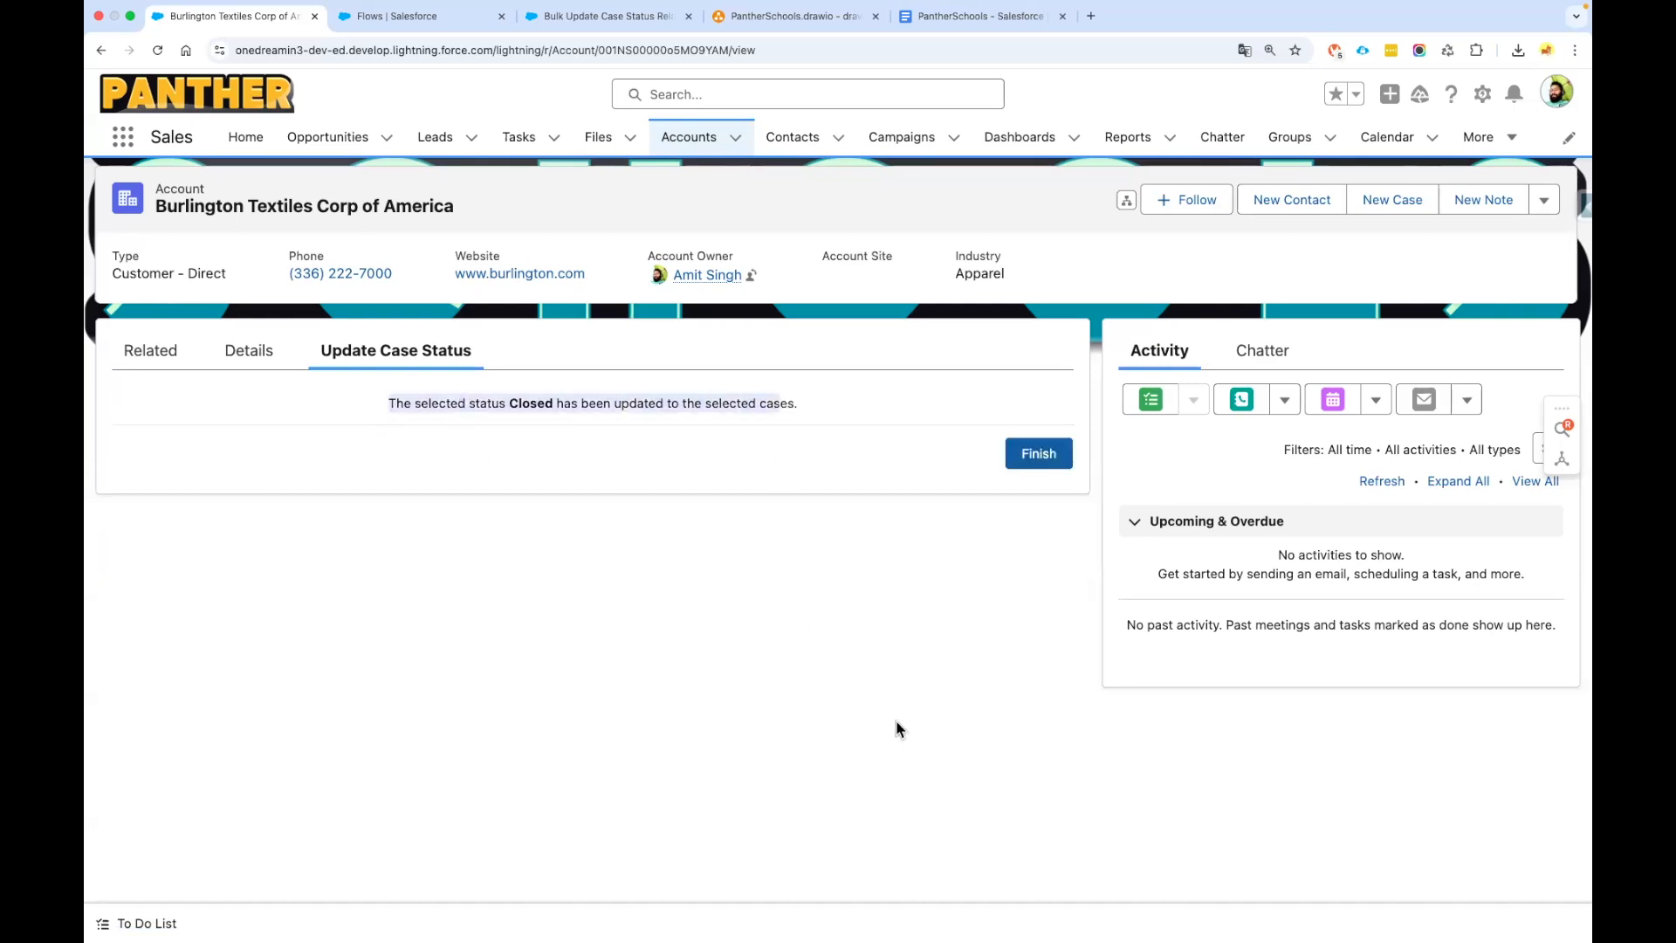
pyautogui.click(1047, 457)
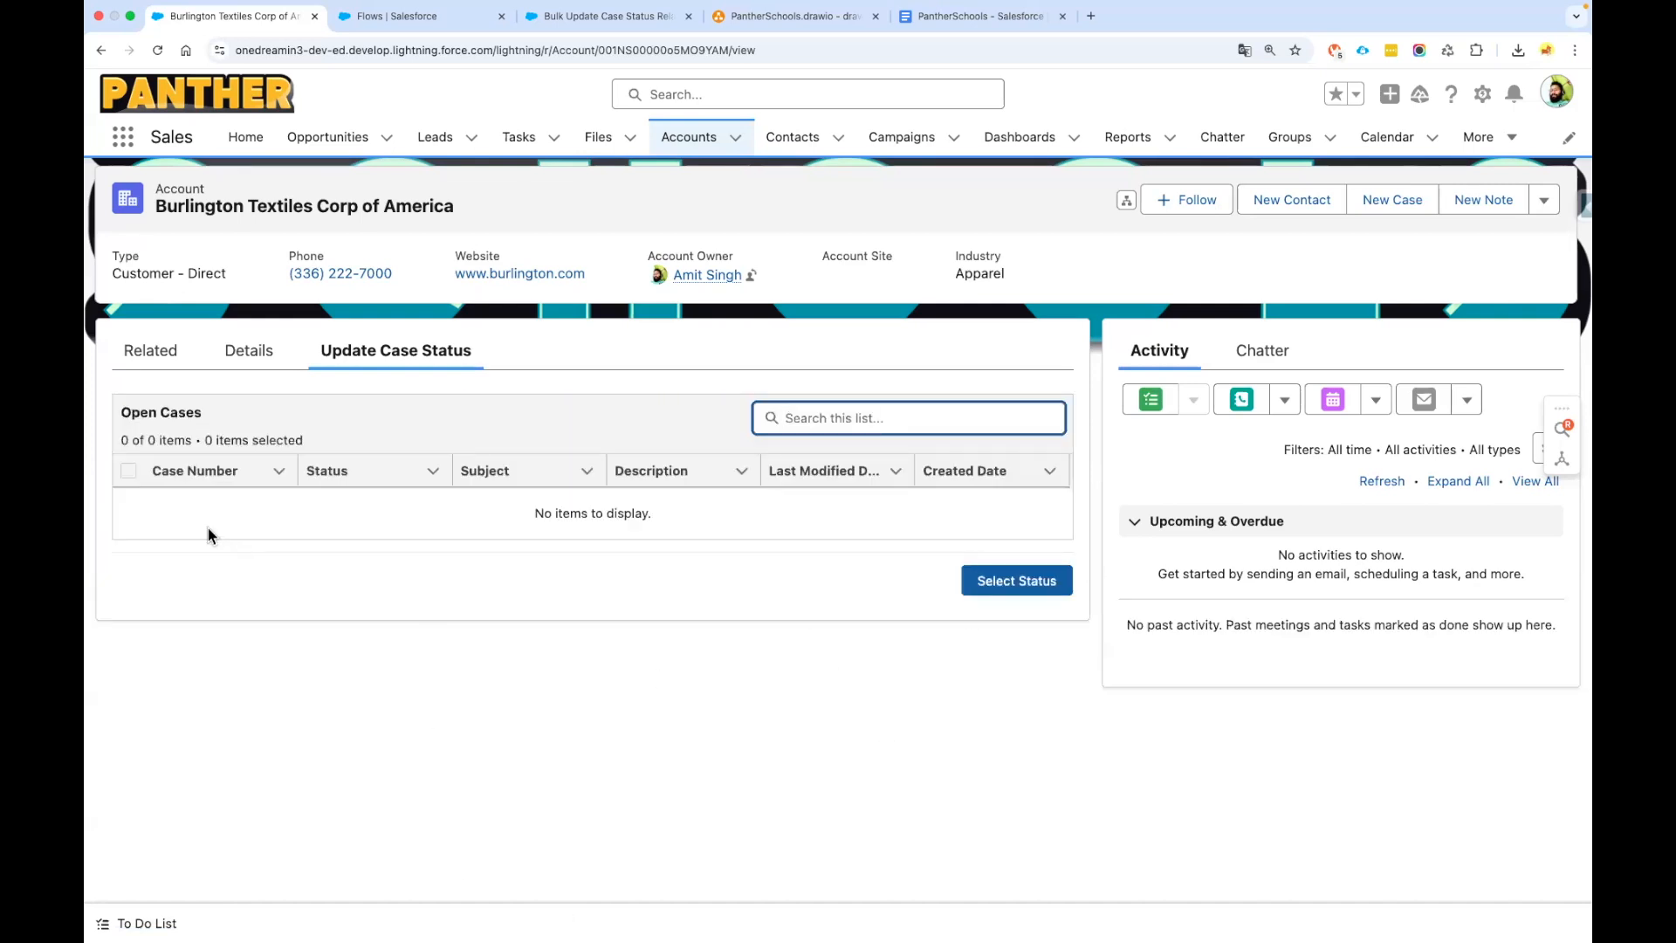
# Try to continue to the status selection with no case selected, and check the account's other tabs
pyautogui.click(539, 522)
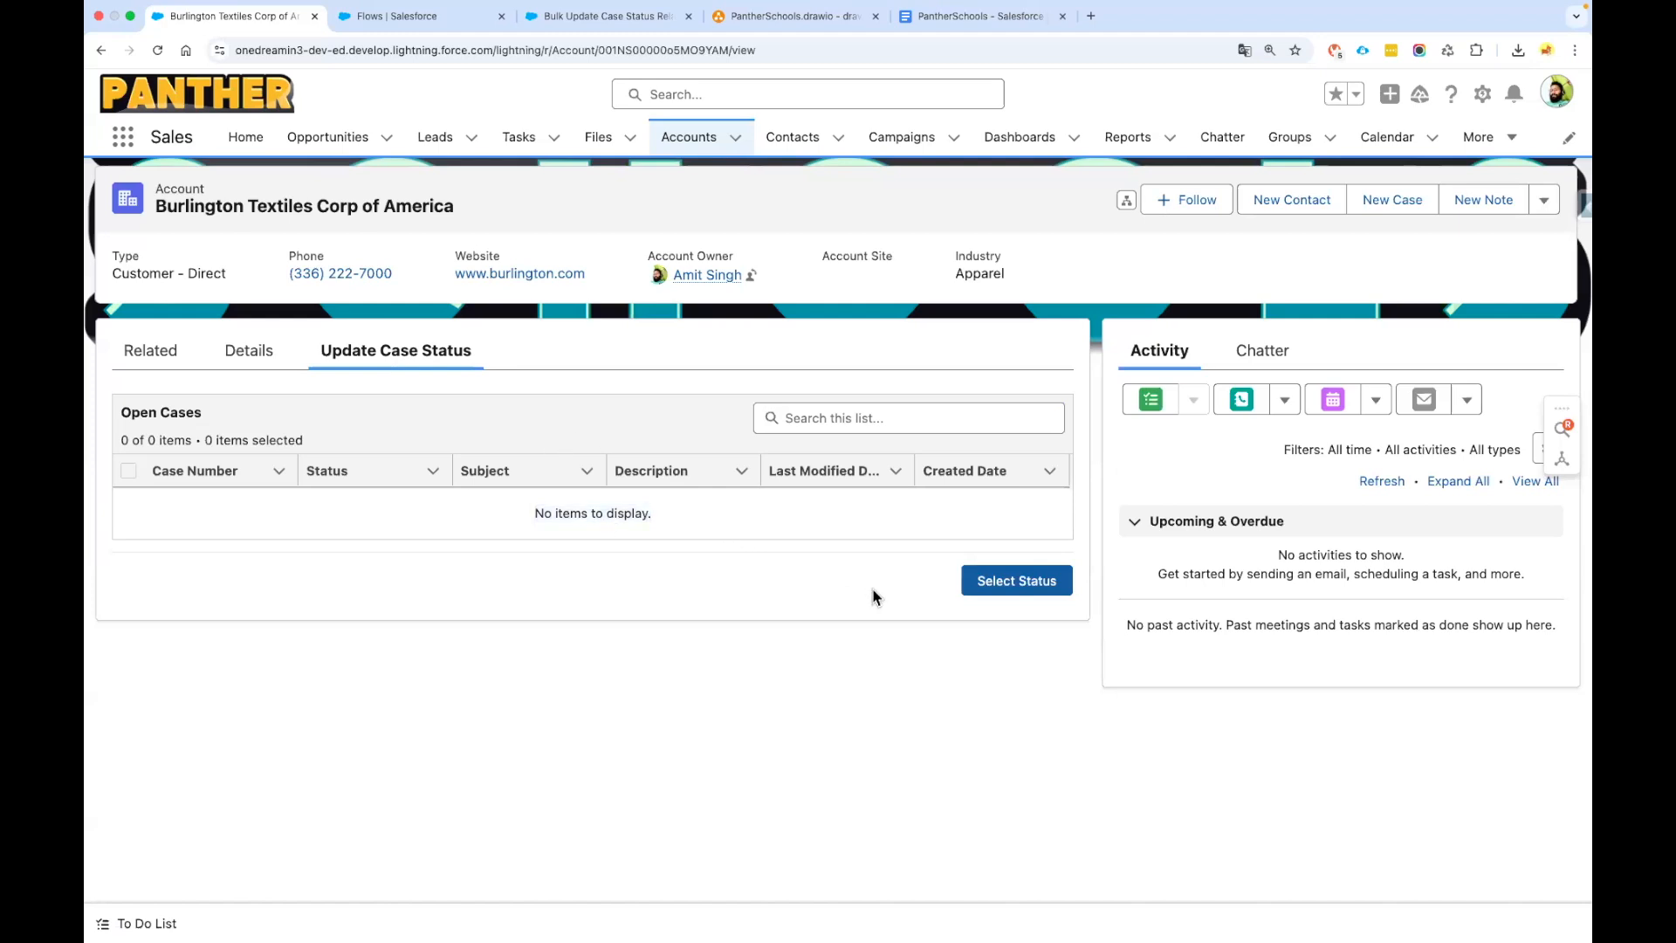
pyautogui.click(1010, 591)
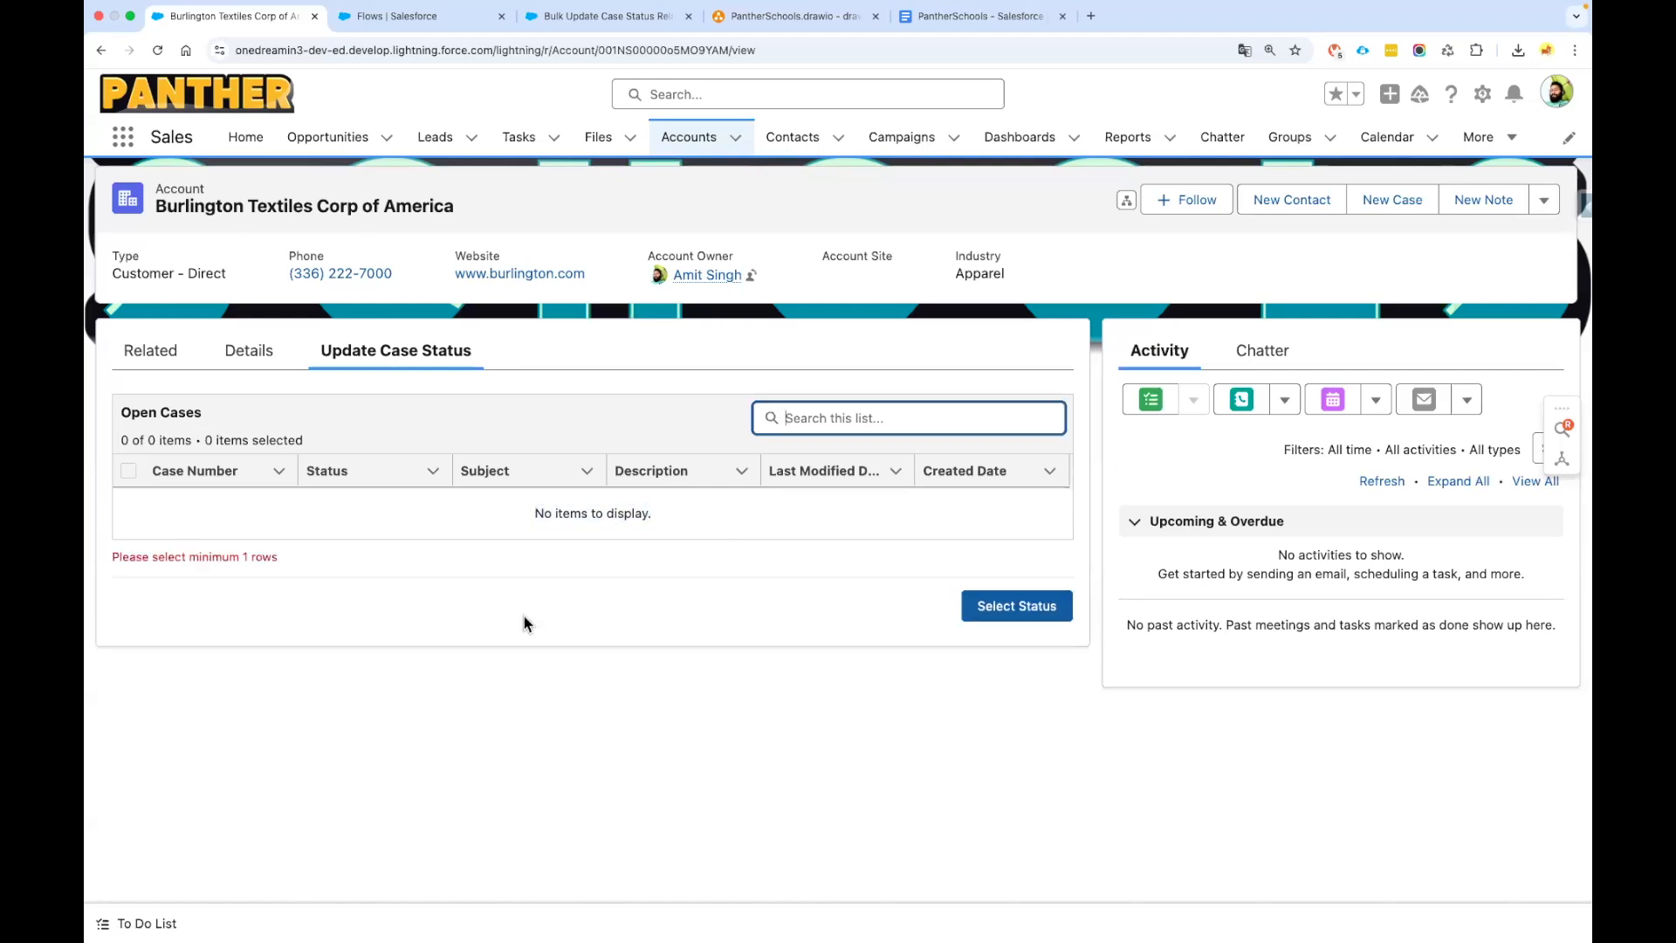
pyautogui.click(252, 352)
pyautogui.click(164, 352)
pyautogui.click(476, 349)
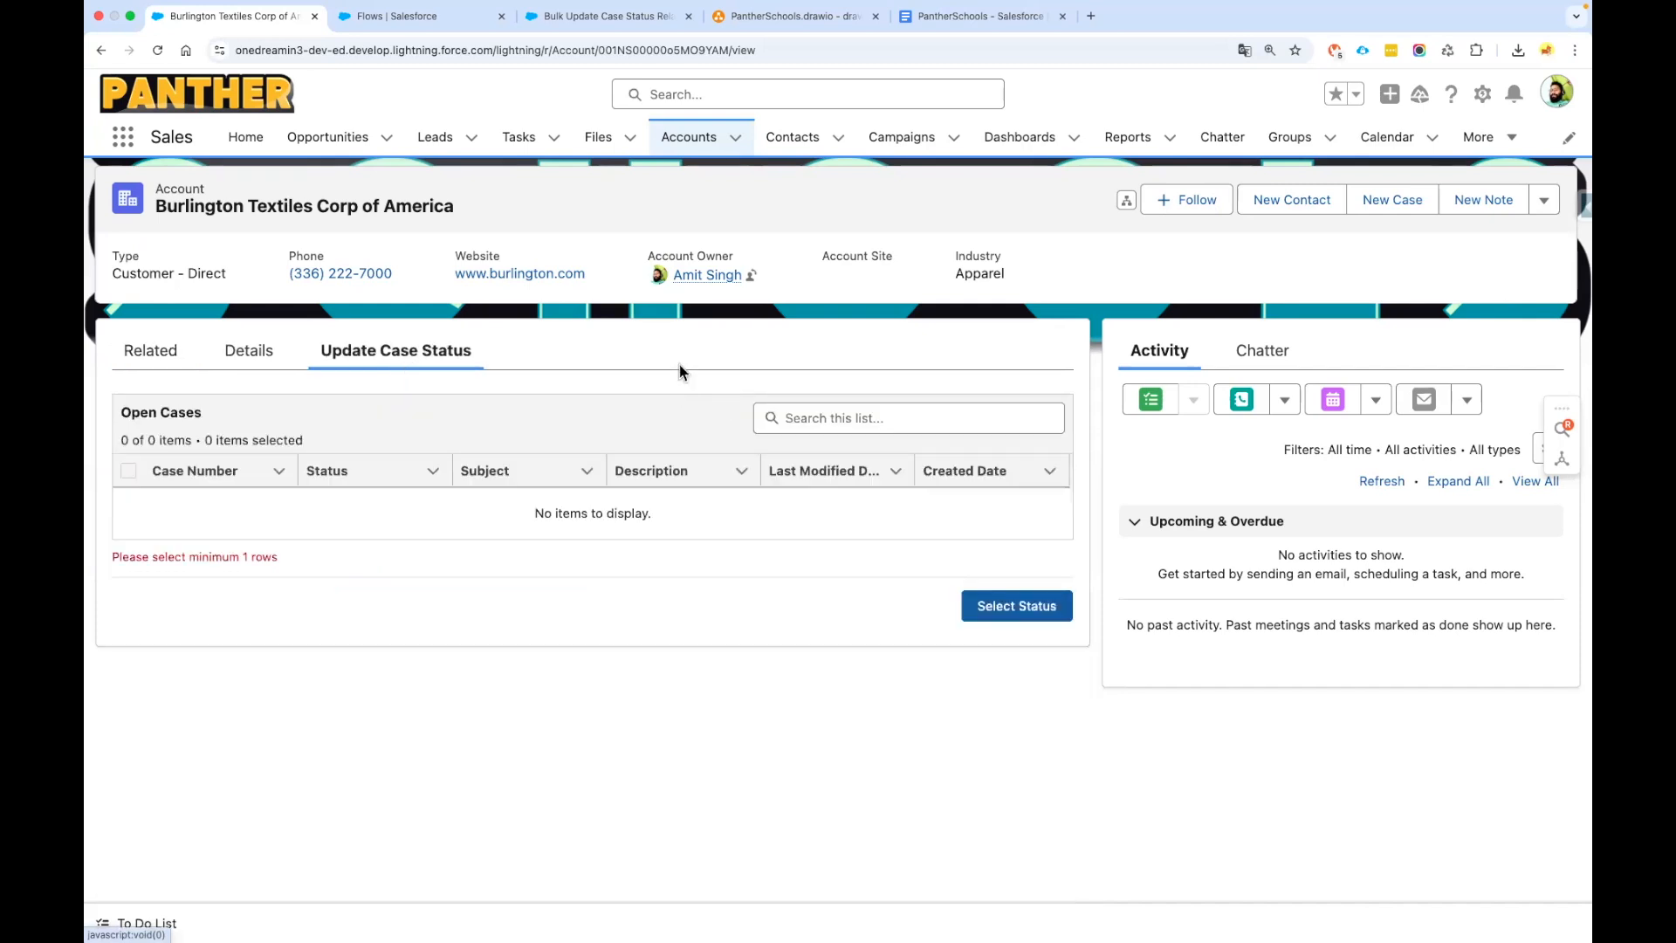
# Switch to the PantherSchools.drawio diagram and review the Bulk Update Case Status flowchart
pyautogui.click(768, 17)
pyautogui.scroll(5, 801, 290)
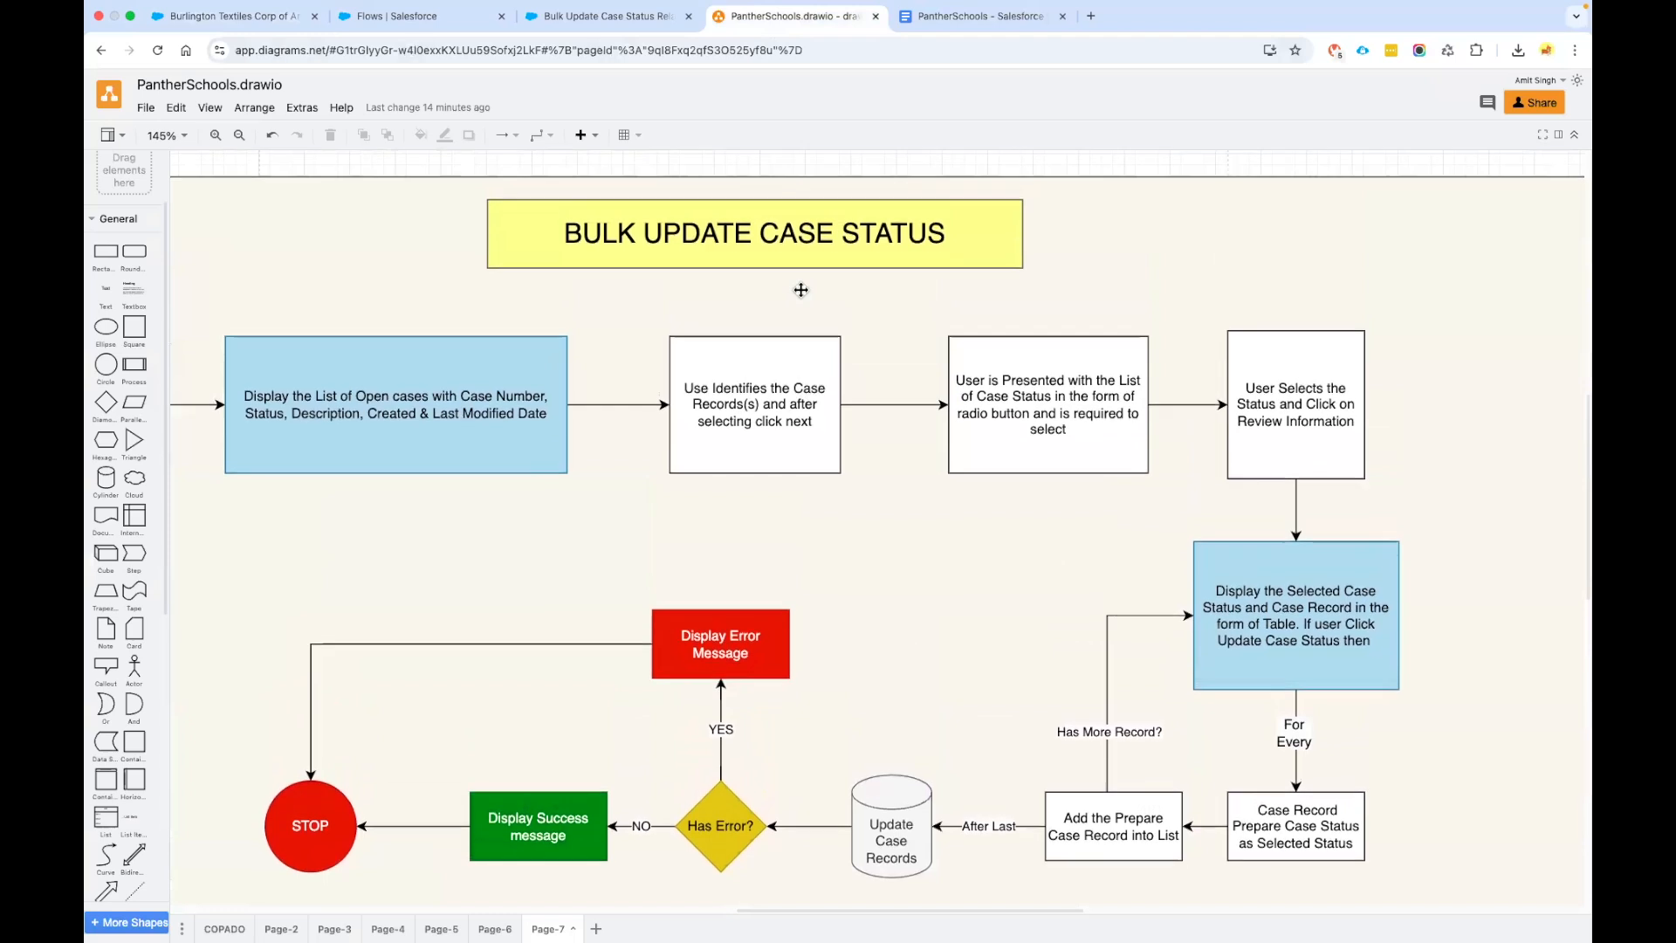
pyautogui.hscroll(-2, 802, 284)
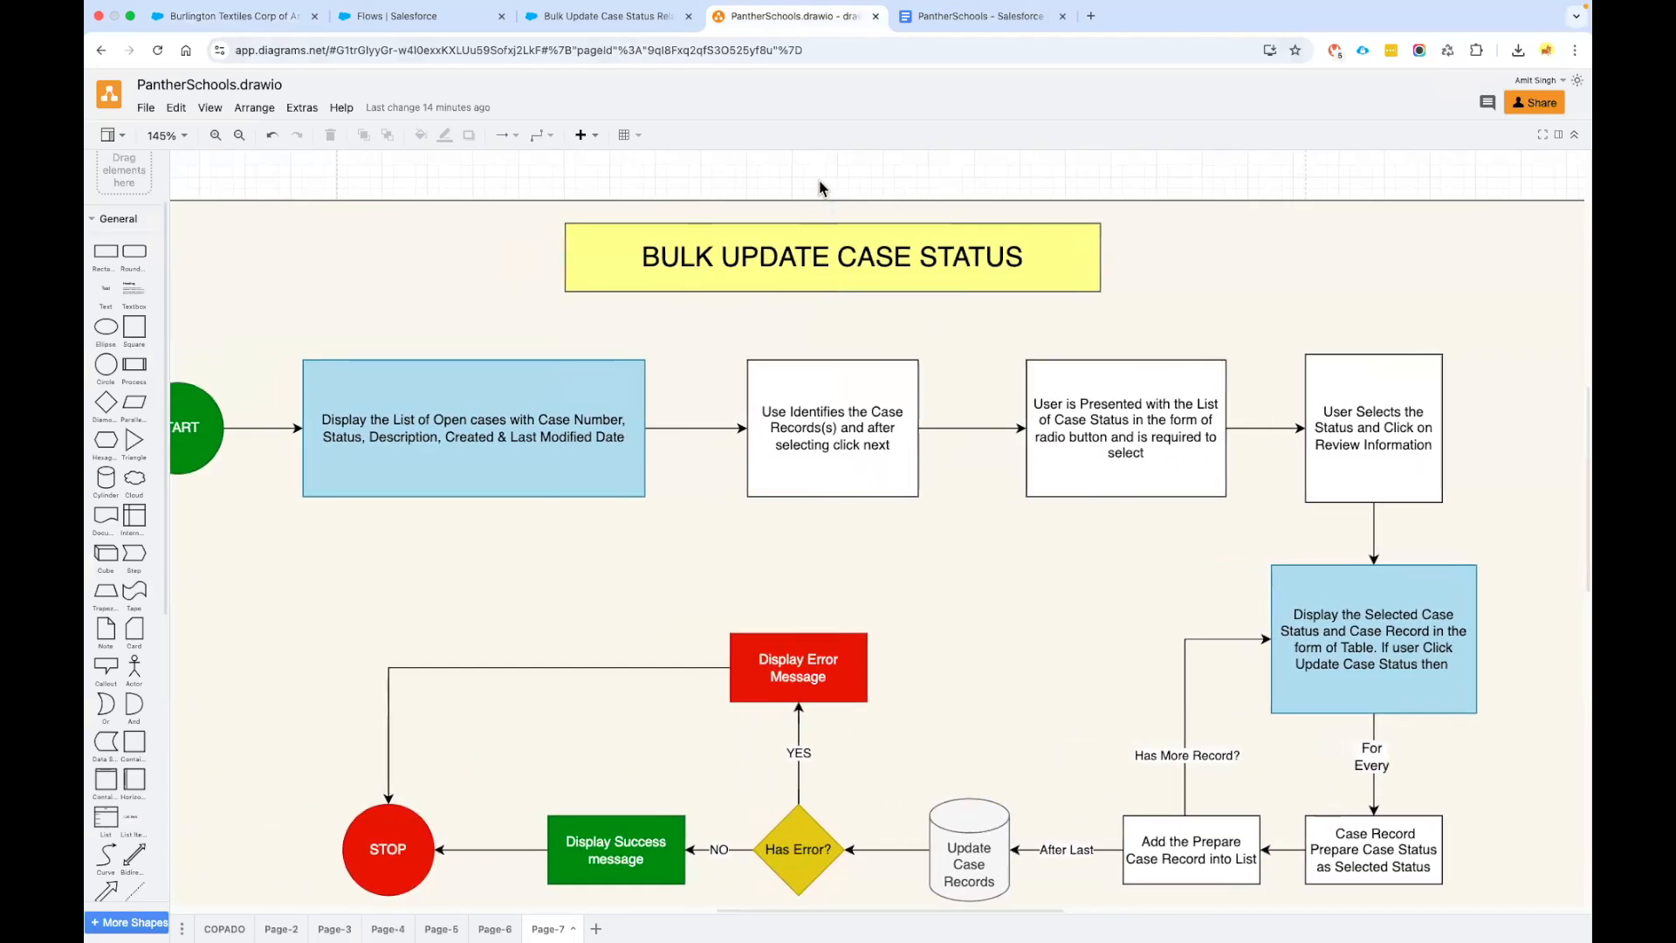